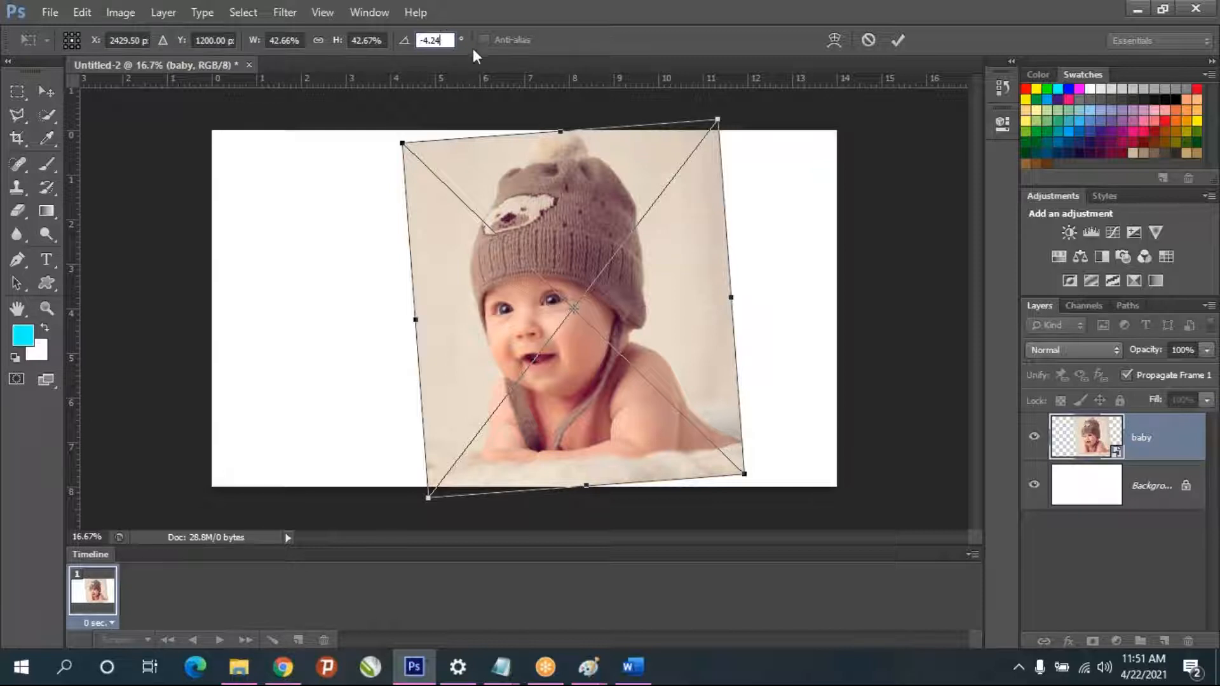
# - Try rotation angles of 90, 75 and 7 degrees on the baby image
pyautogui.press('BackSpace')
pyautogui.press('BackSpace')
pyautogui.press('BackSpace')
pyautogui.press('BackSpace')
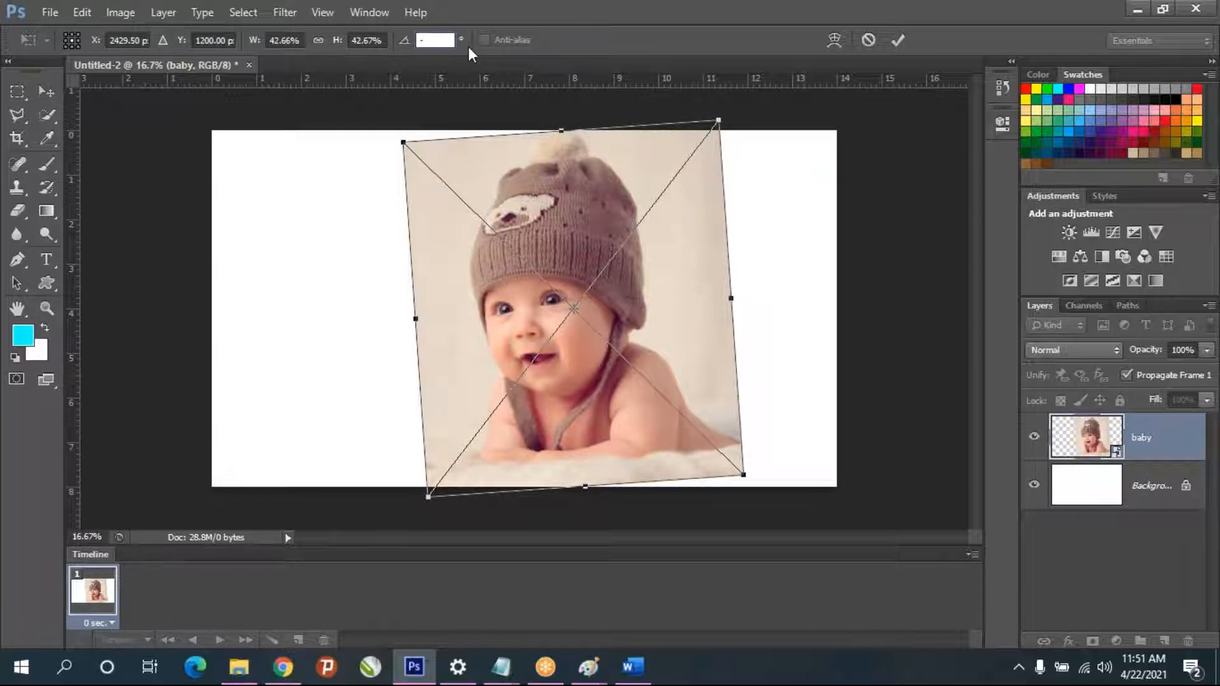
pyautogui.write('90')
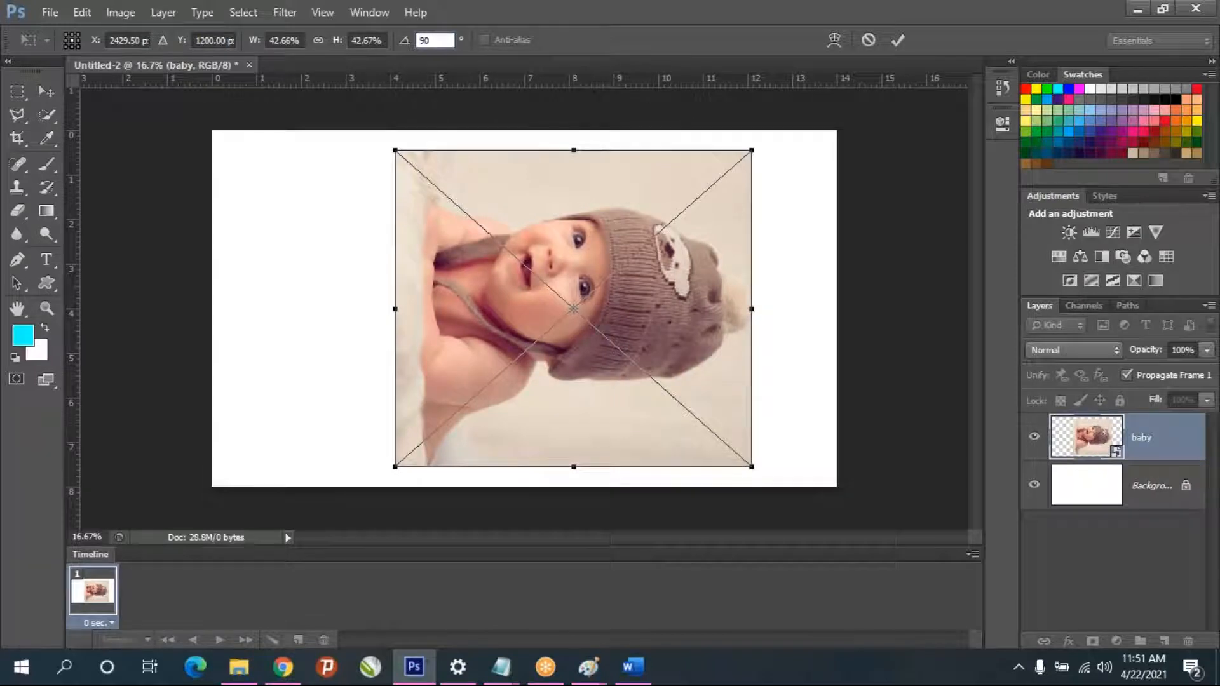
pyautogui.press('Return')
pyautogui.write('75')
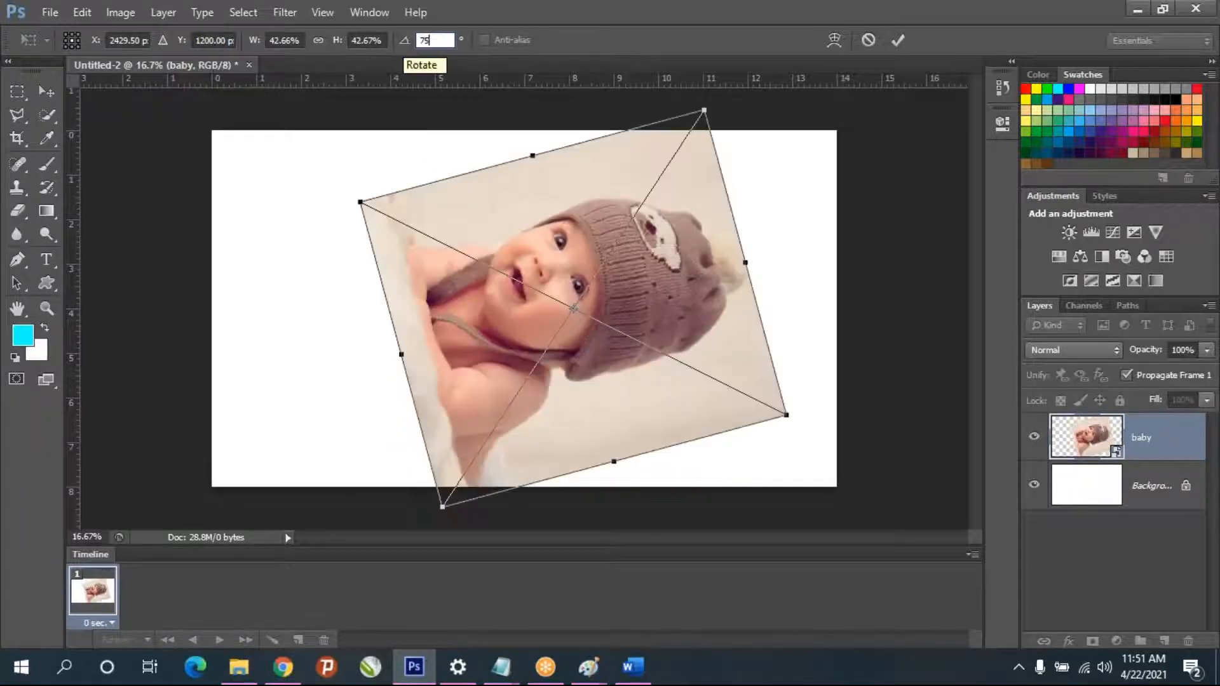
pyautogui.press('BackSpace')
pyautogui.press('BackSpace')
pyautogui.press('Return')
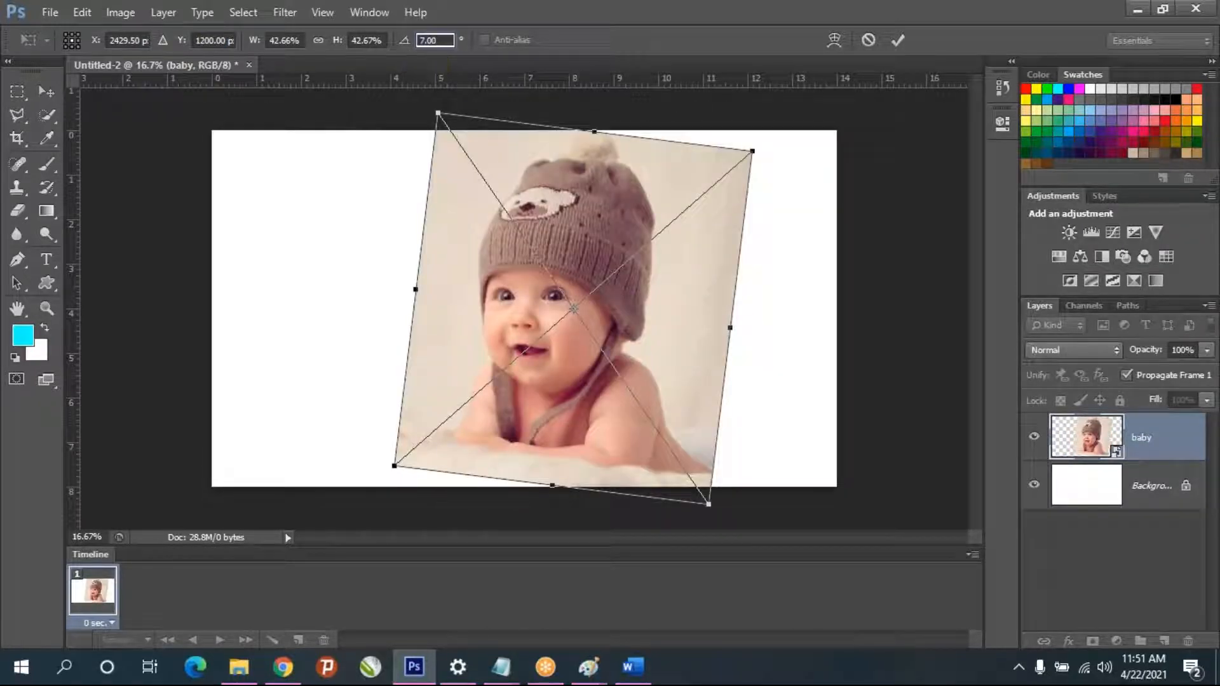
# - Reset the rotation angle of the baby image to 0 degrees
pyautogui.click(615, 272)
pyautogui.click(435, 40)
pyautogui.write('0')
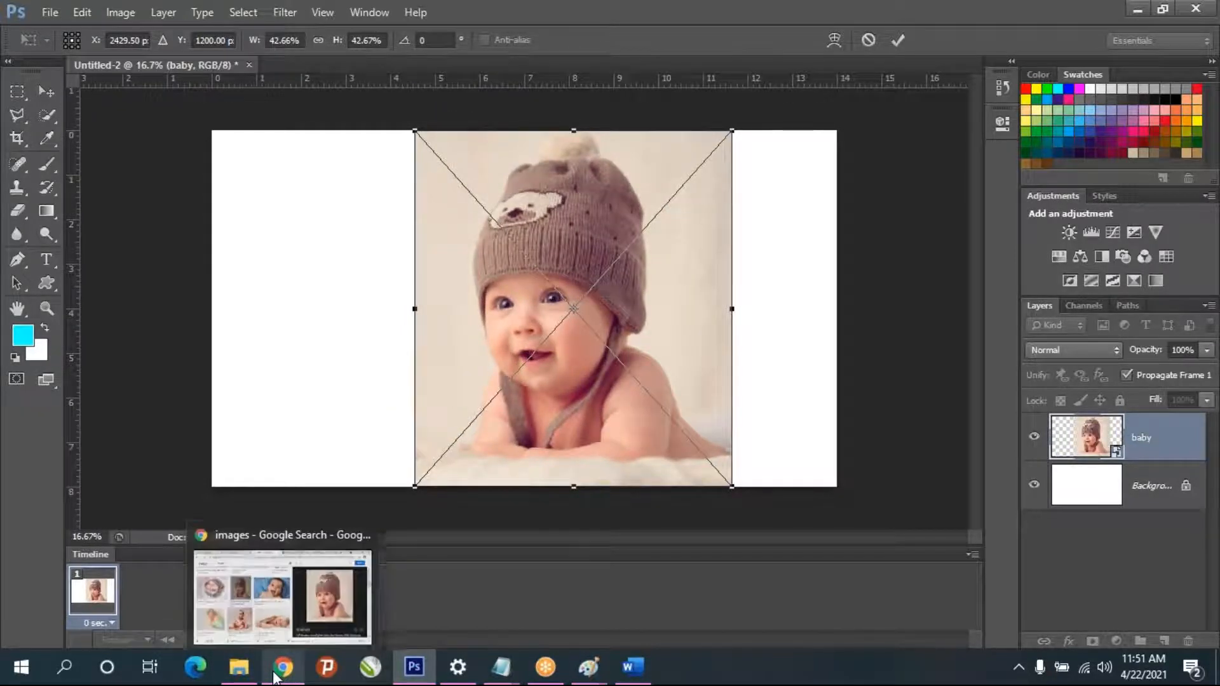
# - Switch to the Notepad notes and add "3. Scaling" below "2. Rotation" in the transform control list
pyautogui.moveTo(243, 679)
pyautogui.moveTo(545, 666)
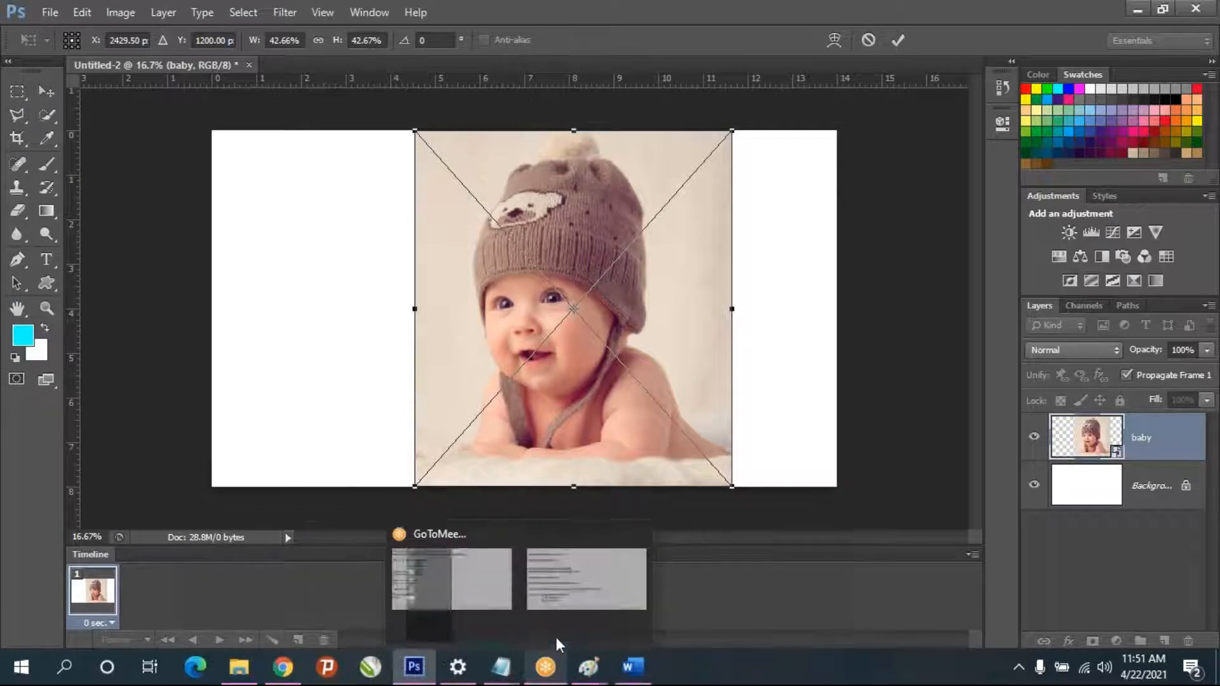
pyautogui.moveTo(500, 667)
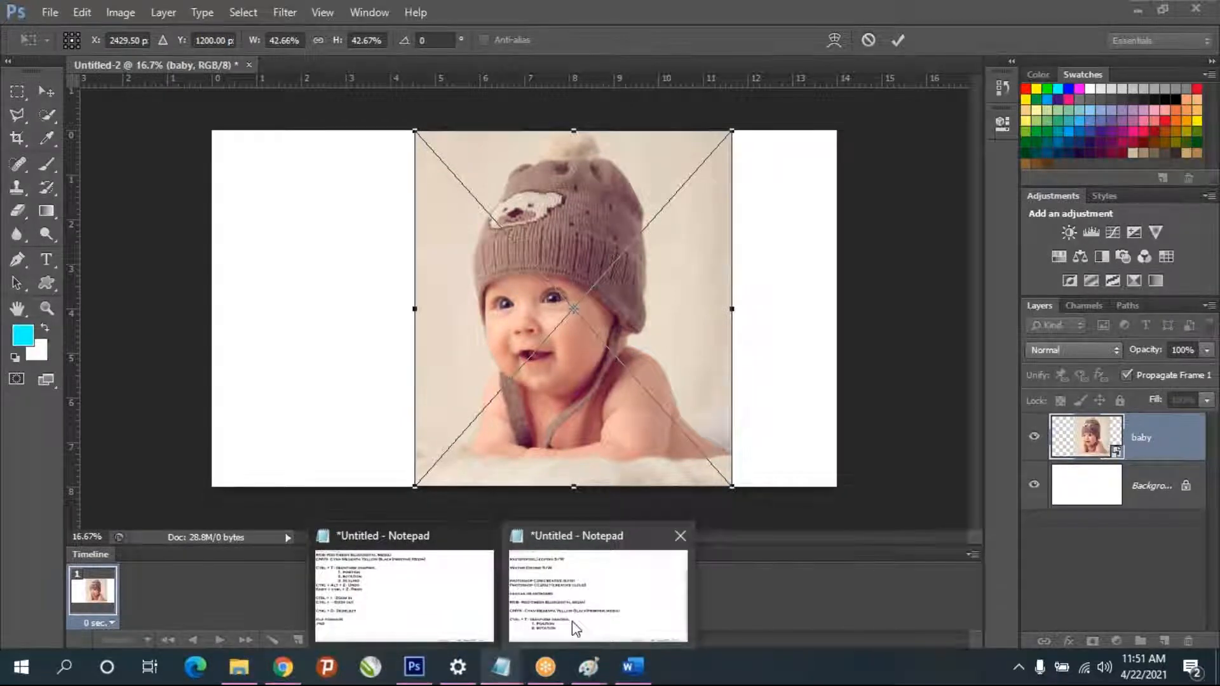
pyautogui.click(571, 631)
pyautogui.press('Return')
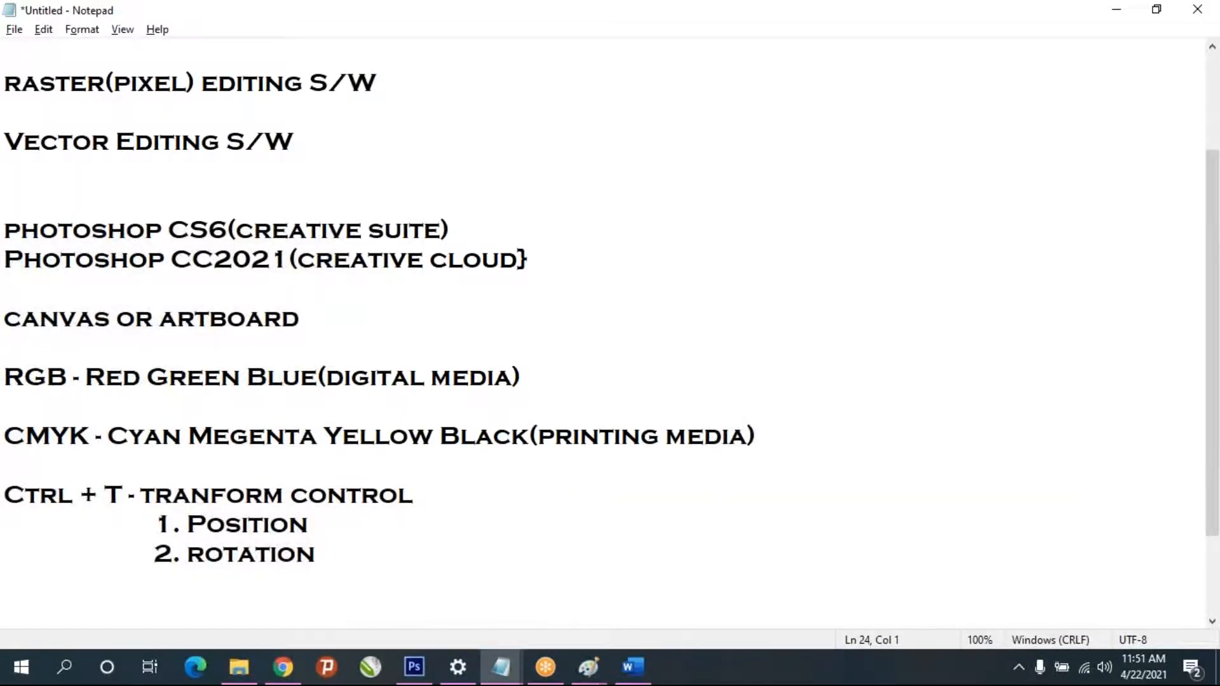
pyautogui.press('Tab')
pyautogui.write('#')
pyautogui.press('BackSpace')
pyautogui.write('3. Scali')
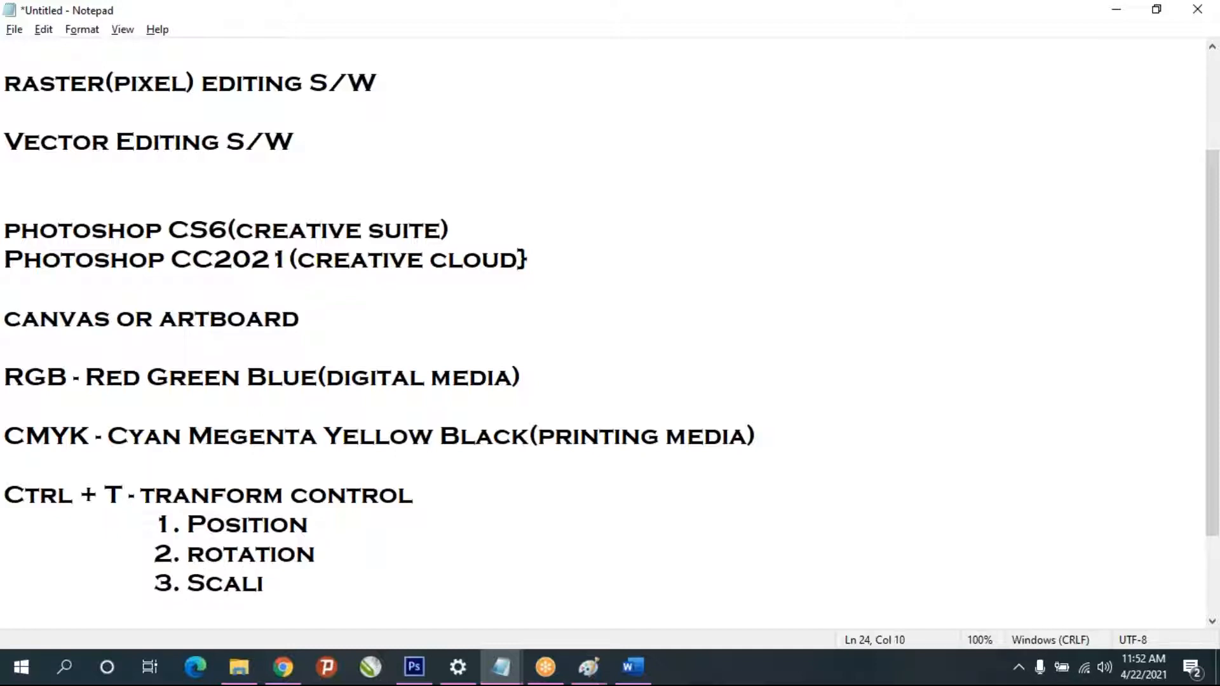
pyautogui.write('ng')
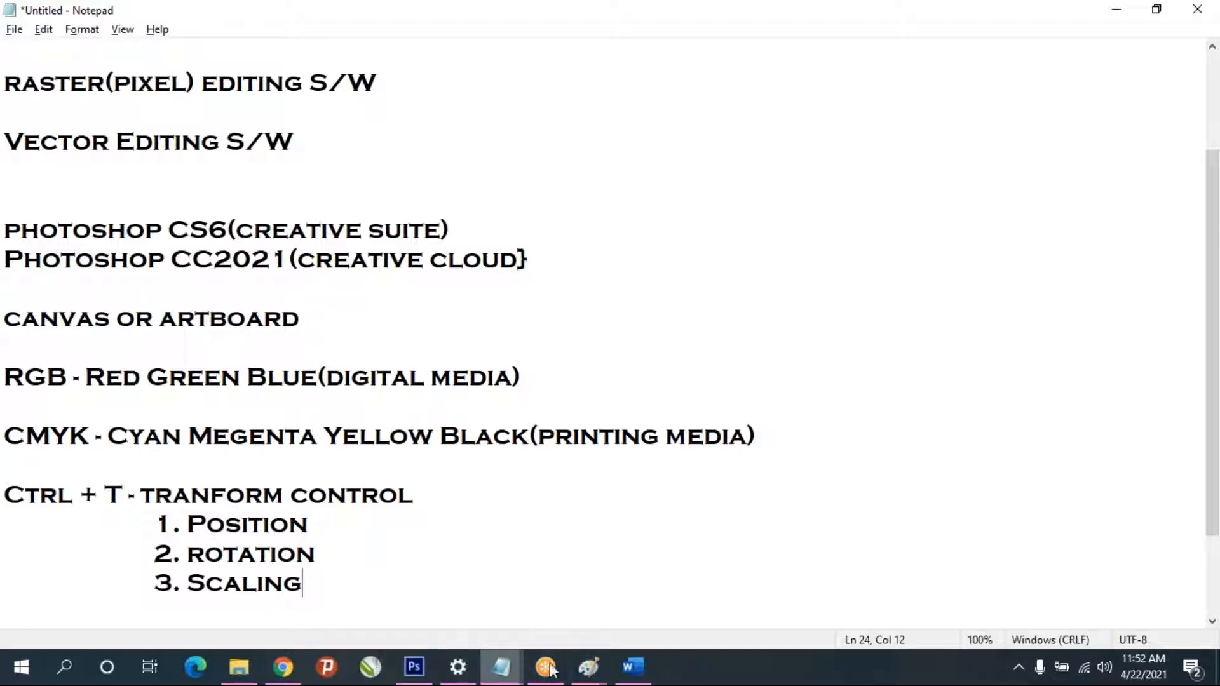
# - Return to Photoshop, scale the baby image proportionally to about 19.5% and move it within the canvas
pyautogui.click(590, 669)
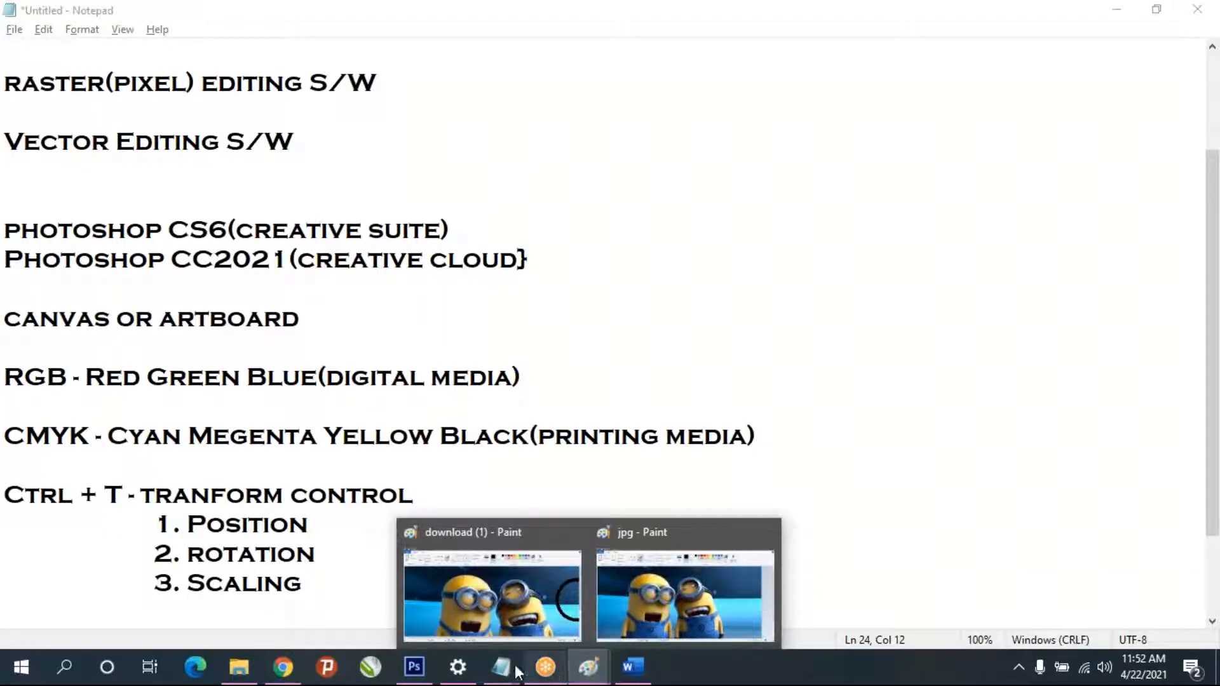
pyautogui.click(424, 667)
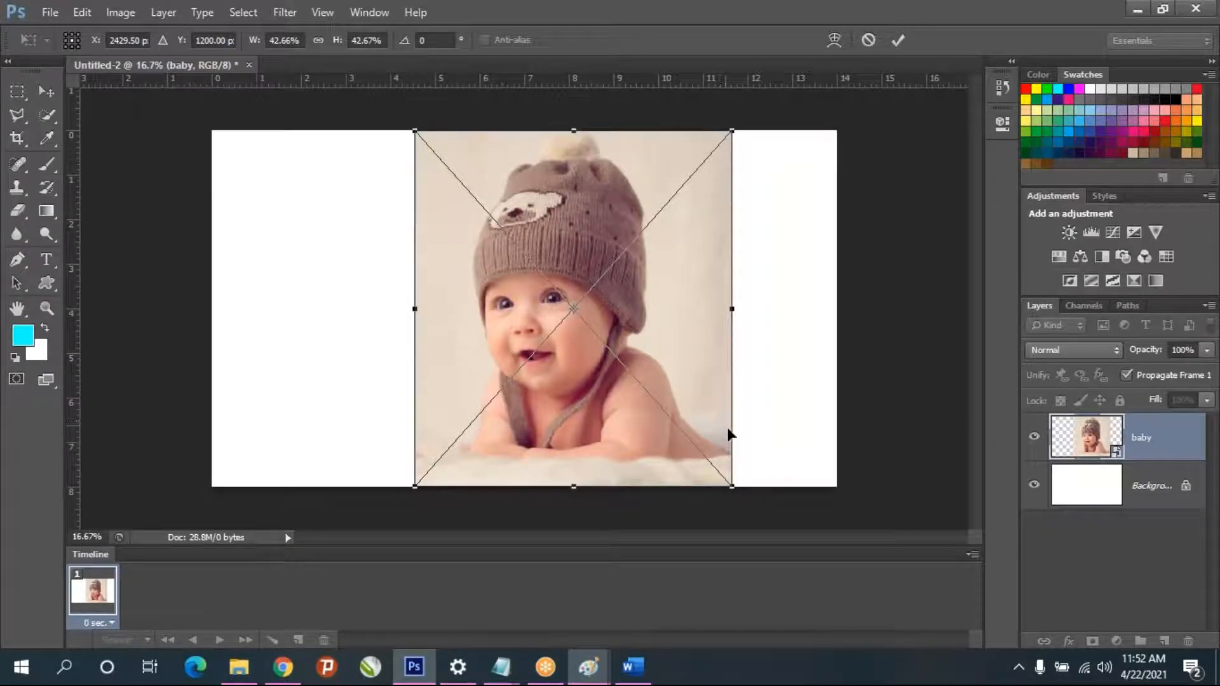
pyautogui.moveTo(732, 487); pyautogui.dragTo(541, 315)
pyautogui.moveTo(505, 270); pyautogui.dragTo(539, 362)
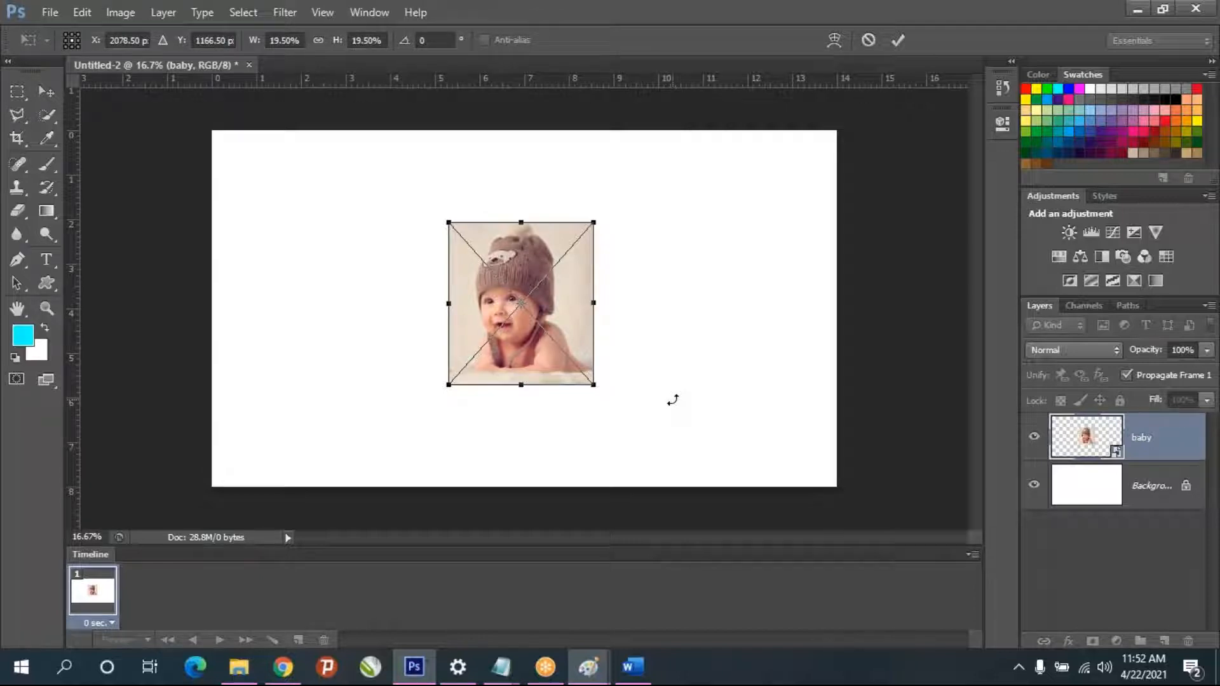
# - Try stretching the baby image disproportionately, ending at about 19.5% width and 38.7% height, and cancel the transform
pyautogui.moveTo(587, 382); pyautogui.dragTo(636, 343)
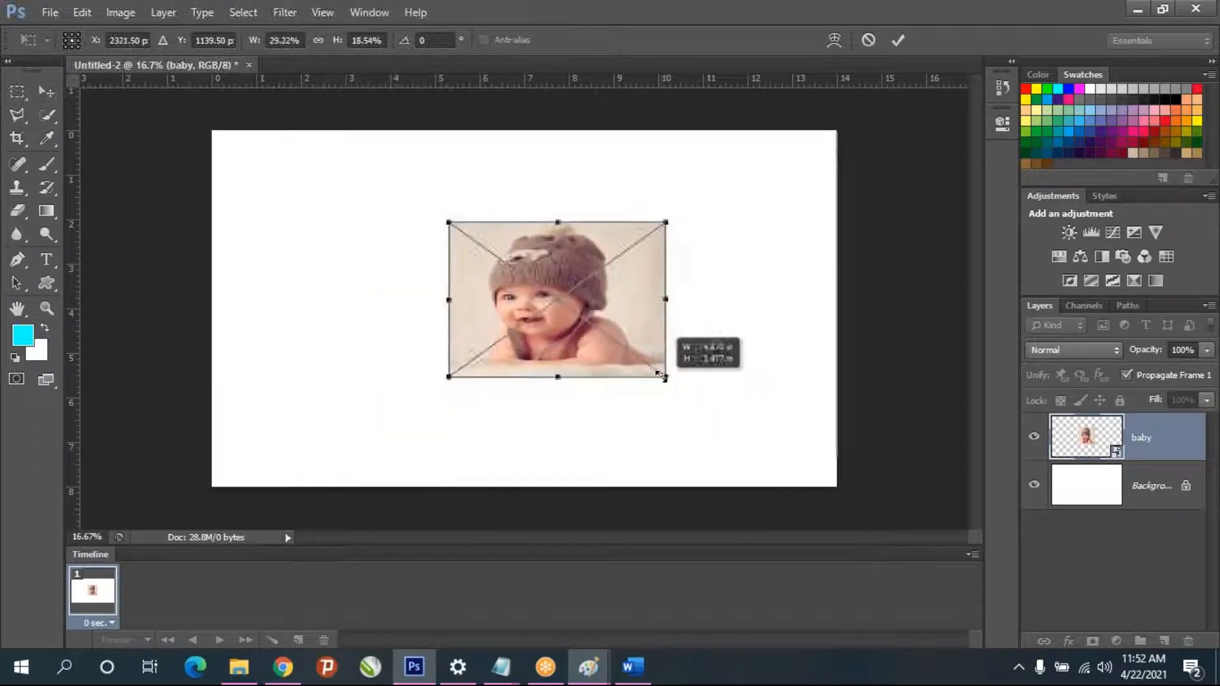
pyautogui.moveTo(670, 300); pyautogui.dragTo(753, 299)
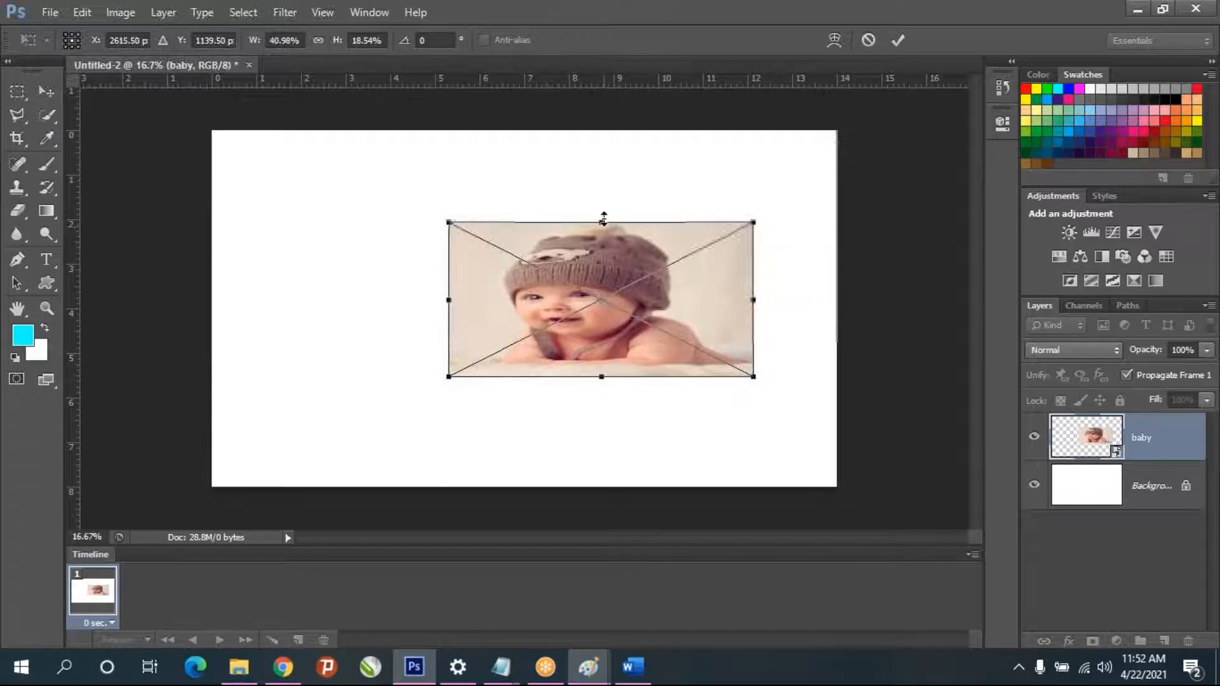
pyautogui.moveTo(602, 222); pyautogui.dragTo(602, 131)
pyautogui.moveTo(604, 376); pyautogui.dragTo(604, 487)
pyautogui.moveTo(753, 314); pyautogui.dragTo(558, 308)
pyautogui.moveTo(558, 488); pyautogui.dragTo(594, 455)
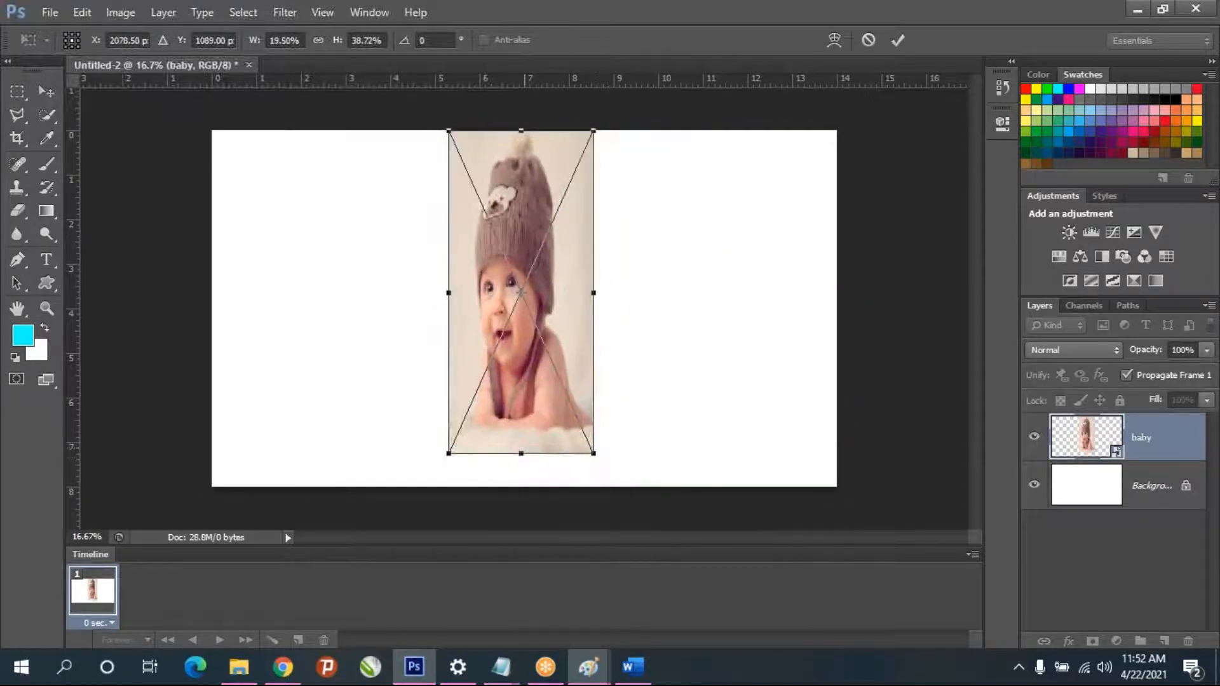
pyautogui.press('Escape')
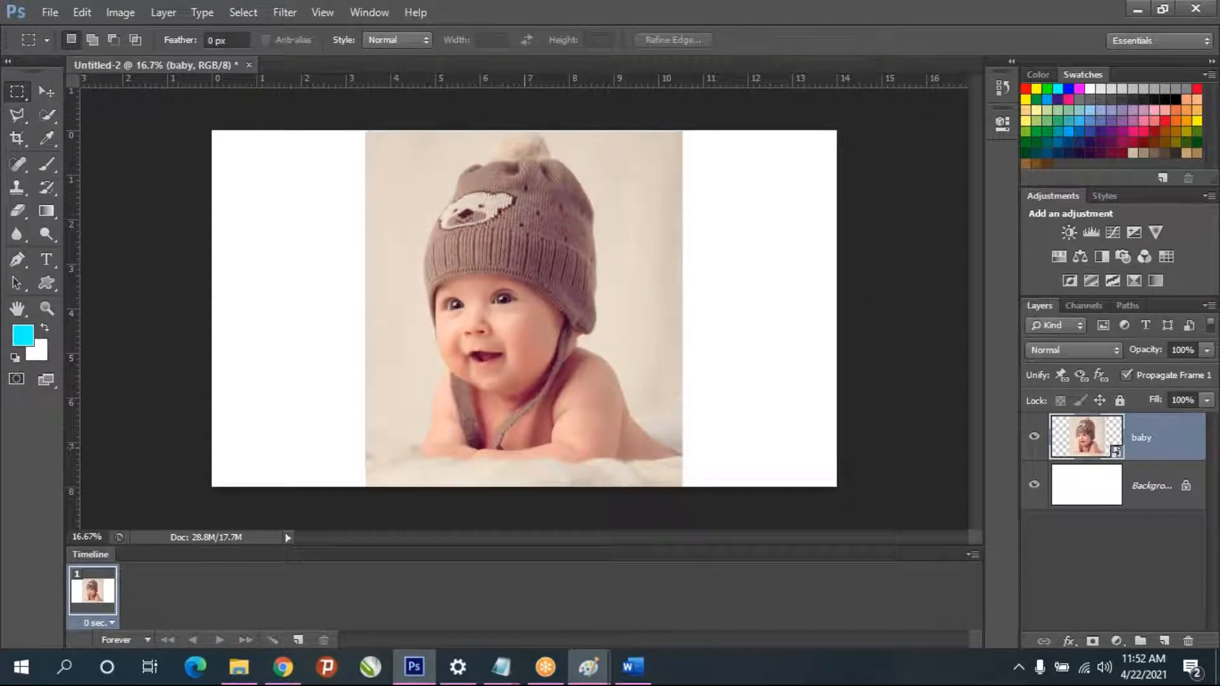
# - Free-transform the baby layer, scaling it proportionally to 42.70% width and height, and apply the transform
pyautogui.hotkey('ctrl', 't')
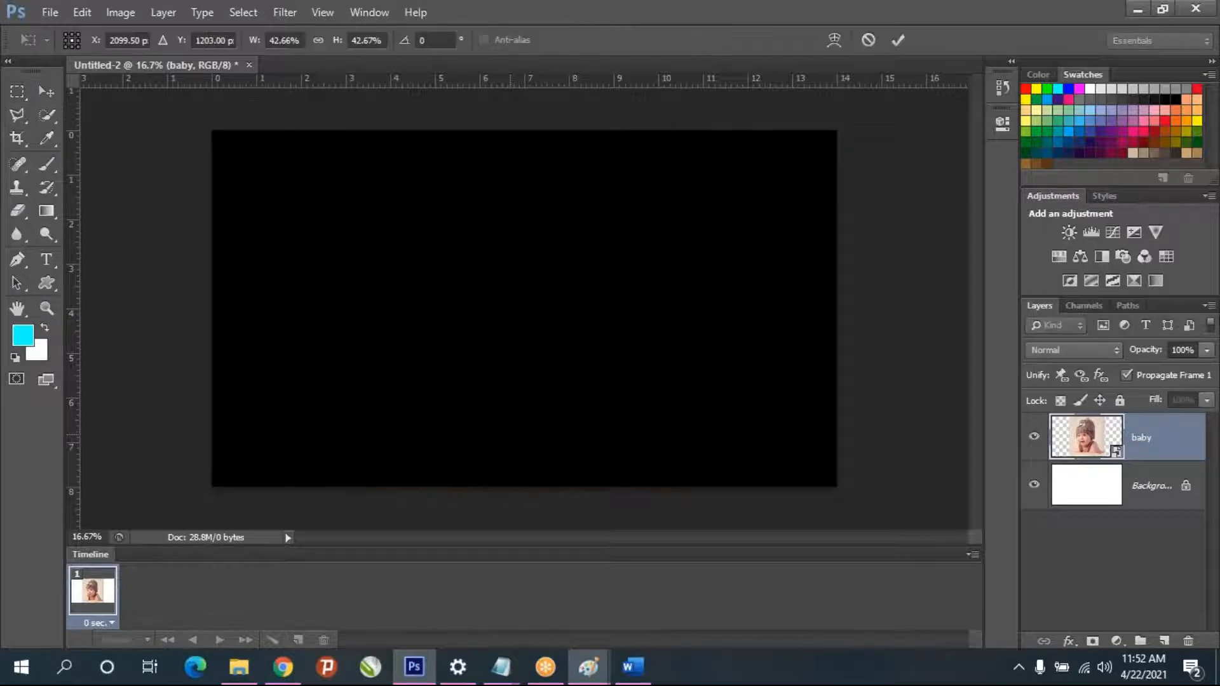
pyautogui.scroll(1, 597, 389)
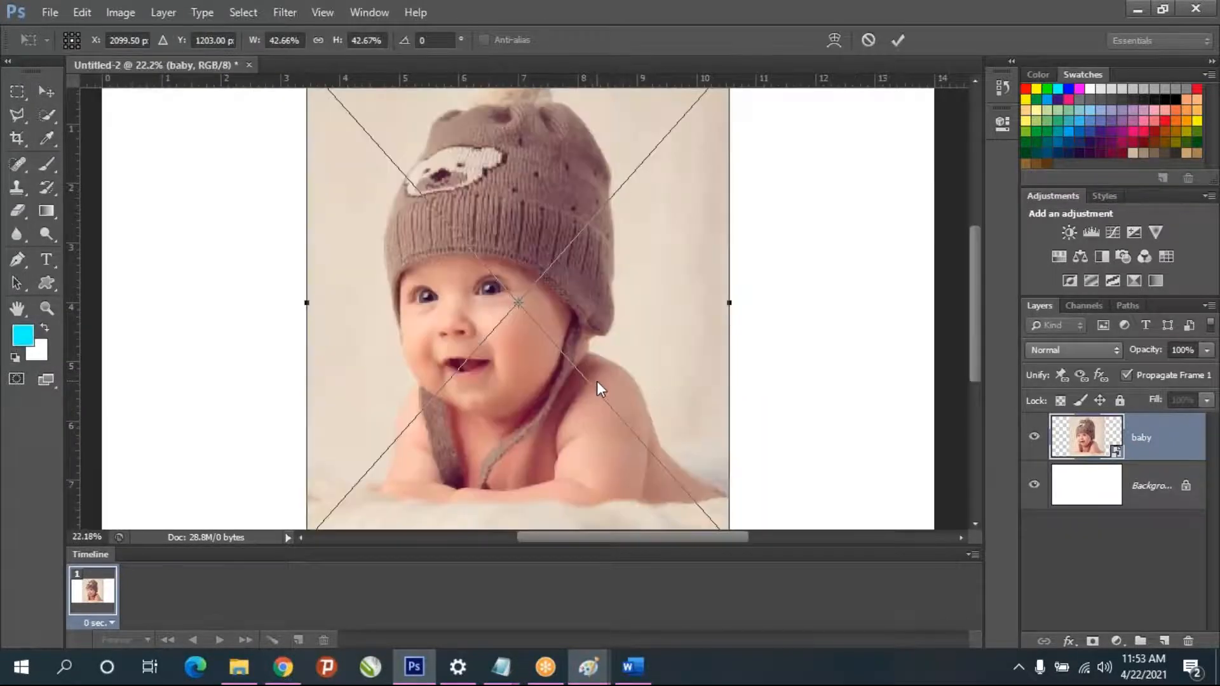
pyautogui.scroll(-1, 600, 387)
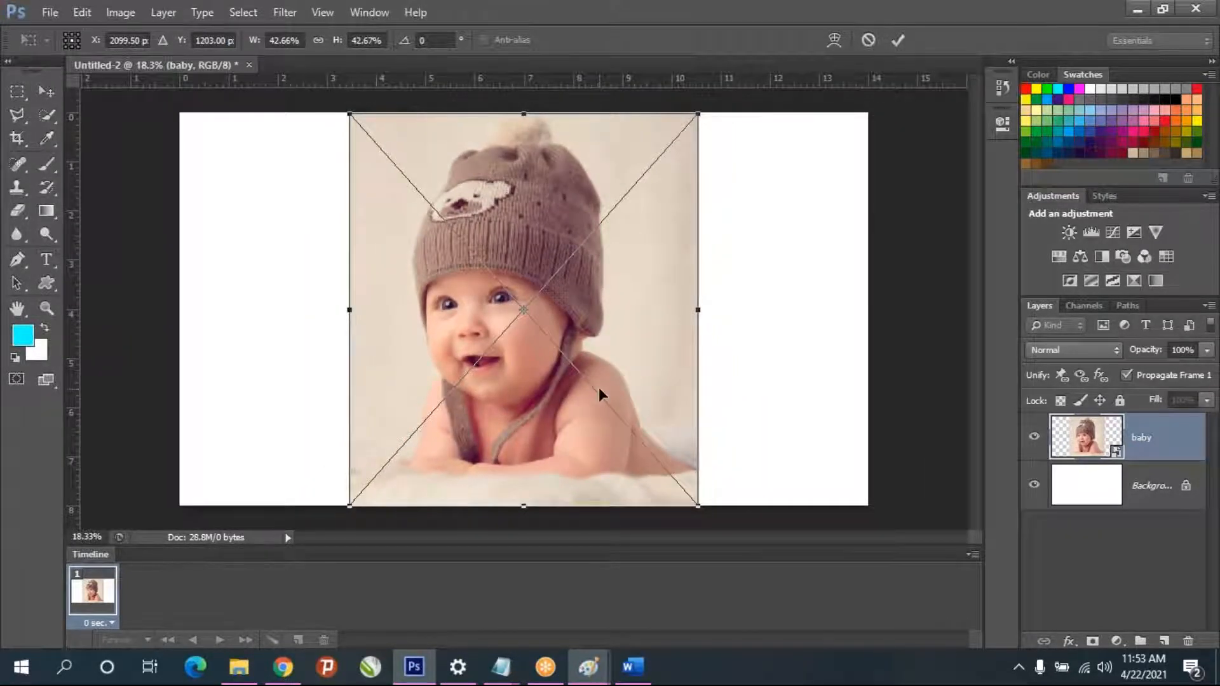
pyautogui.moveTo(698, 506); pyautogui.dragTo(680, 523)
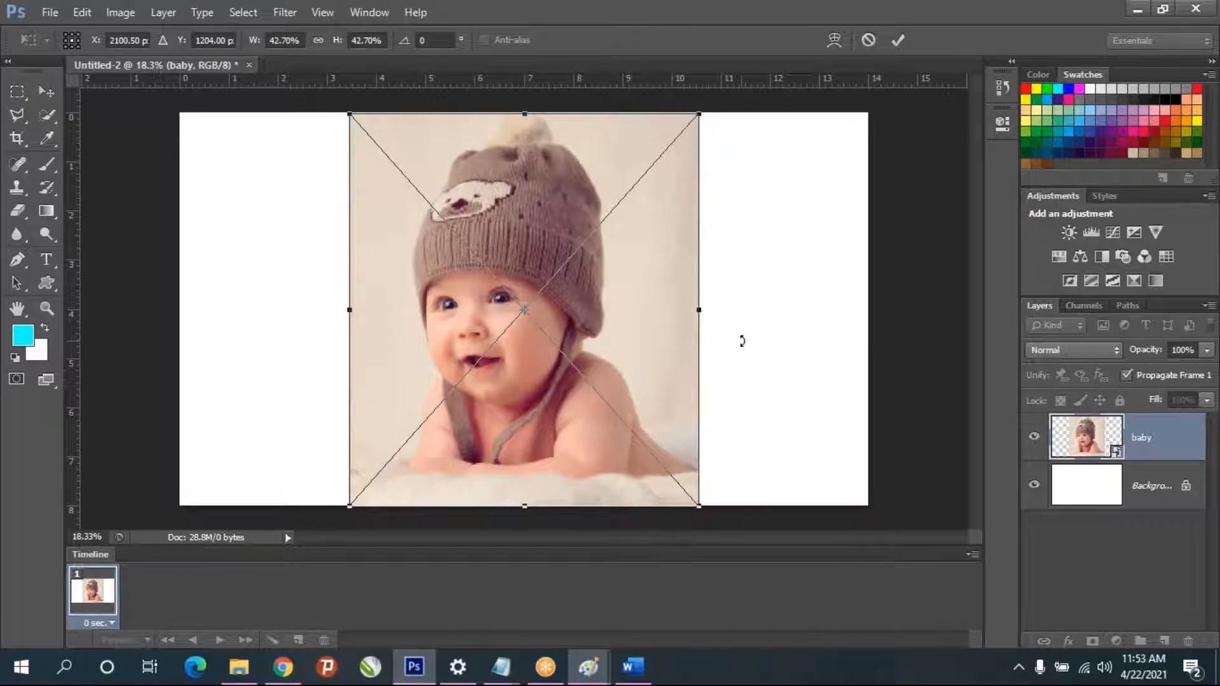
pyautogui.press('Return')
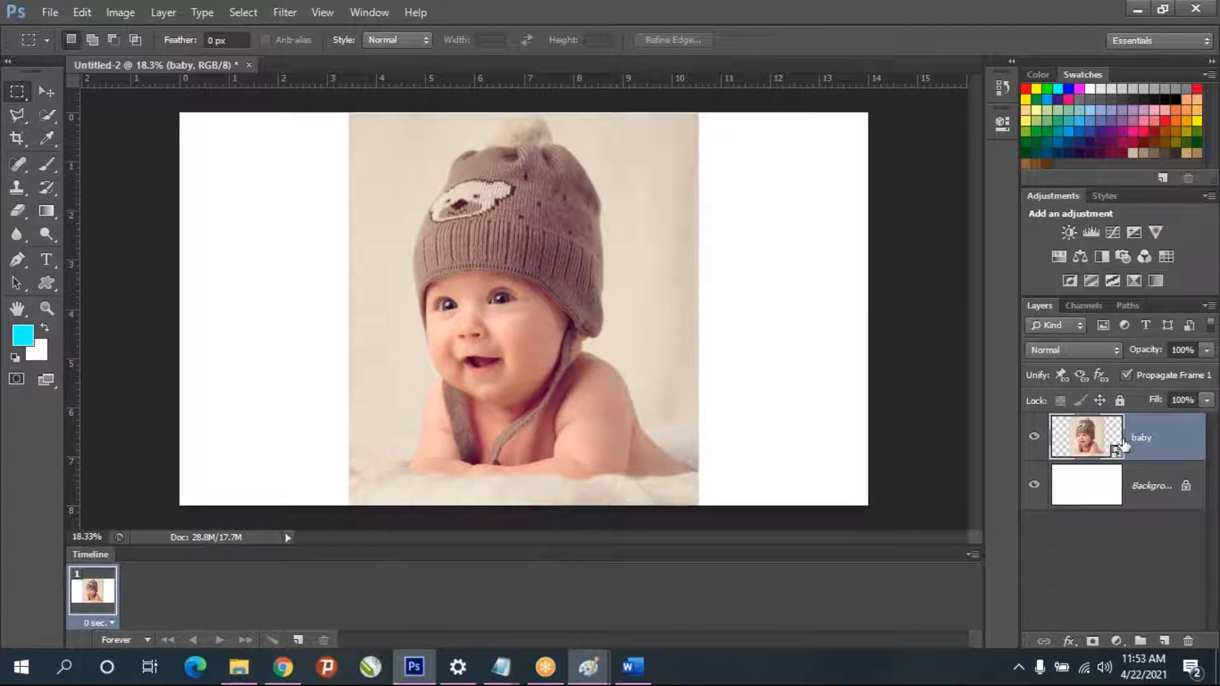
pyautogui.click(49, 10)
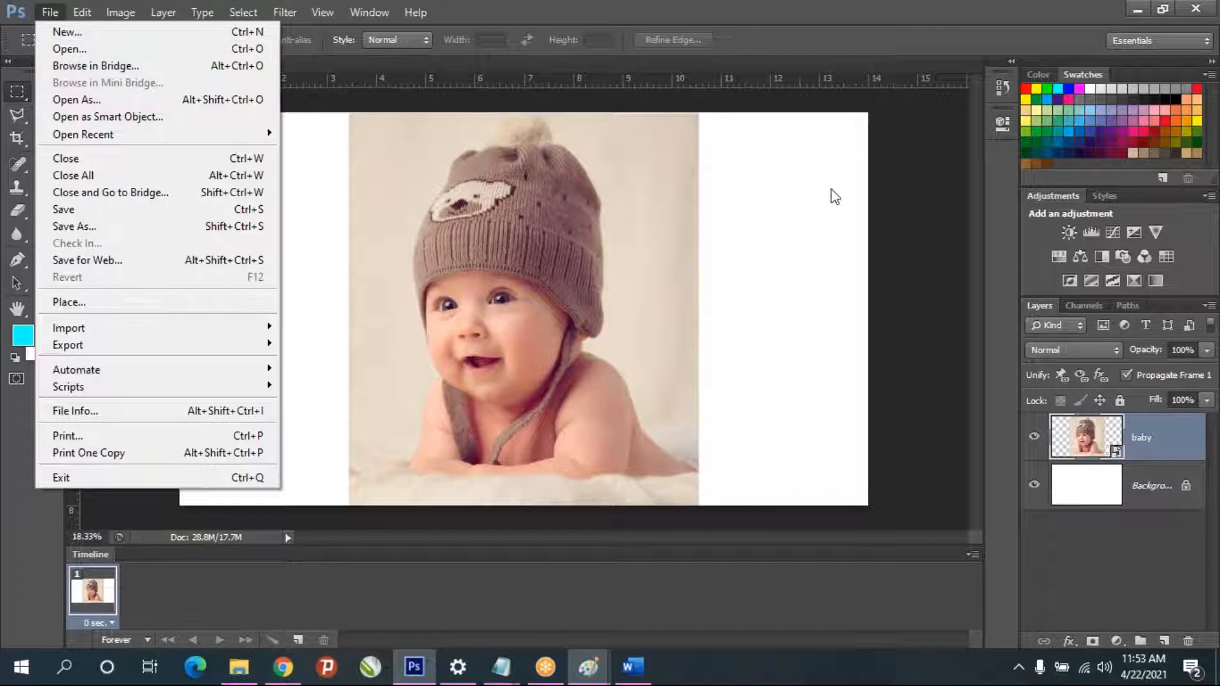
pyautogui.click(897, 189)
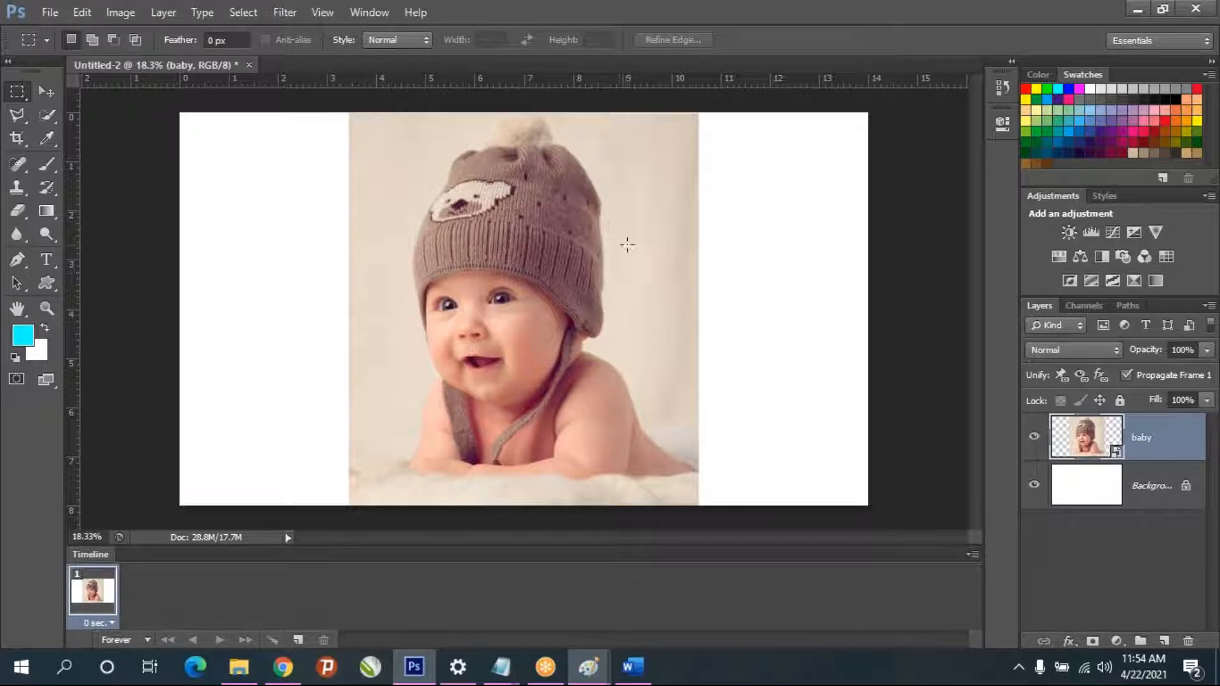
pyautogui.click(17, 113)
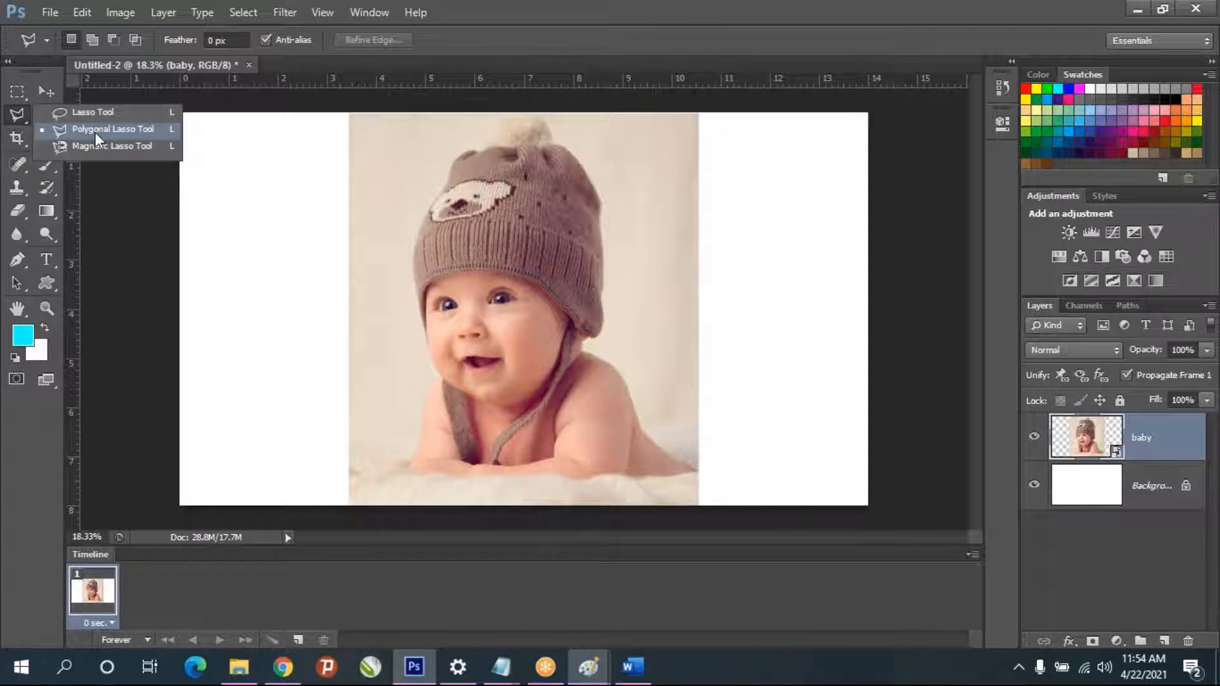
pyautogui.click(94, 112)
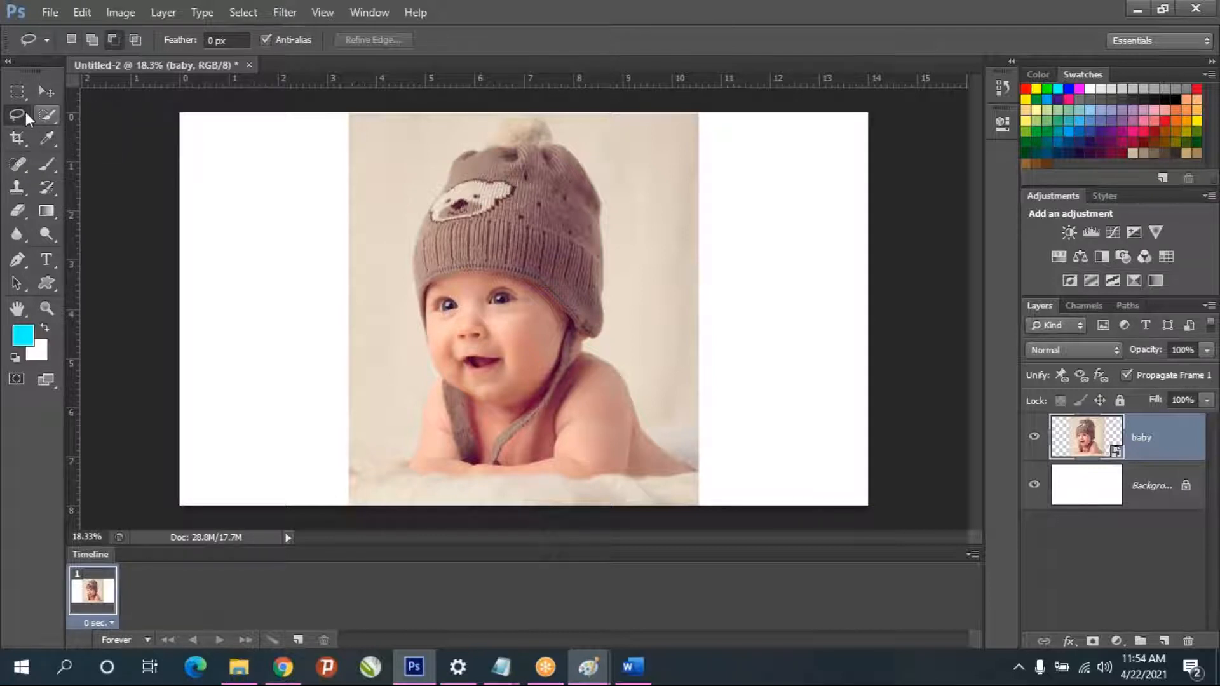
pyautogui.click(21, 112)
# - Shift the baby image slightly to the left on the canvas with the Move tool
pyautogui.click(46, 93)
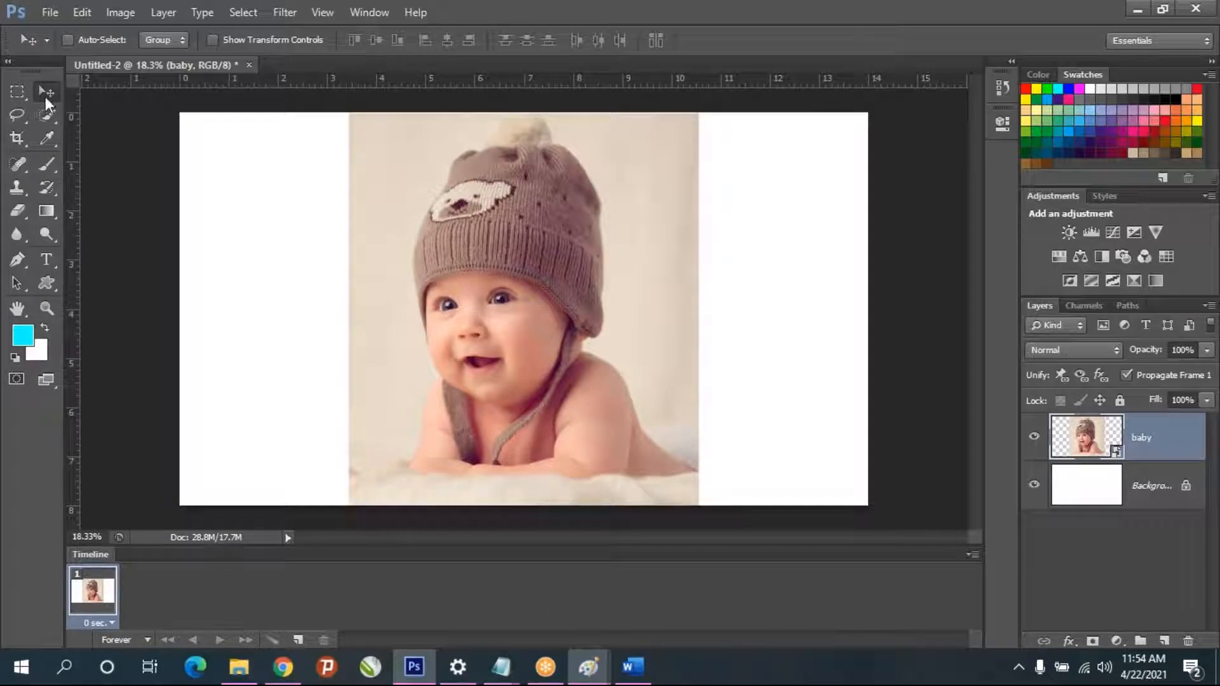
pyautogui.moveTo(594, 313); pyautogui.dragTo(558, 299)
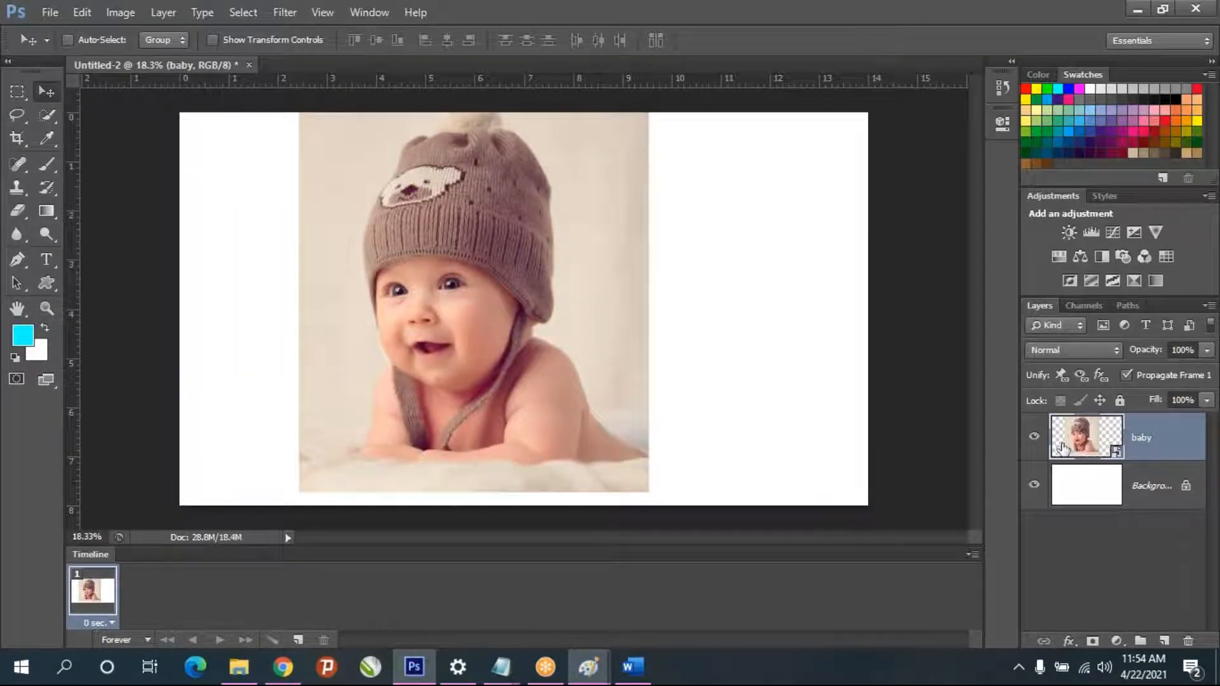
pyautogui.moveTo(448, 266); pyautogui.dragTo(493, 276)
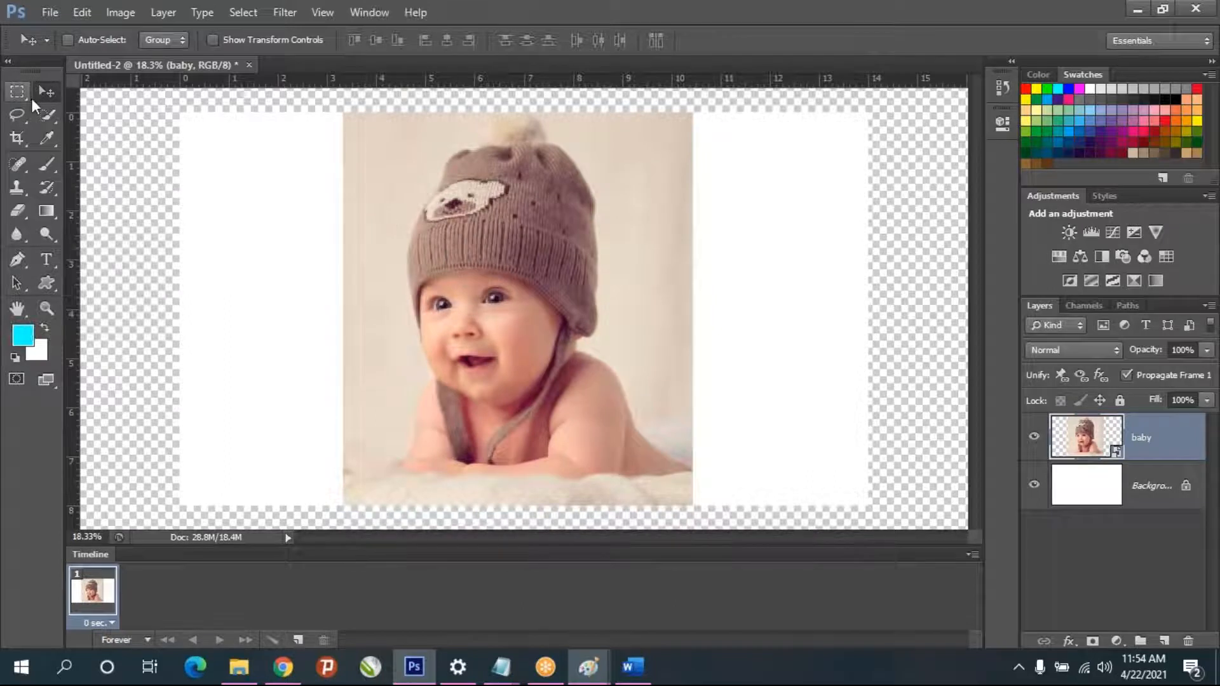
# - Draw a rectangular marquee selection about 4 inches square around the baby's face and the lower part of the hat
pyautogui.moveTo(21, 92); pyautogui.dragTo(97, 92)
pyautogui.moveTo(425, 176); pyautogui.dragTo(693, 416)
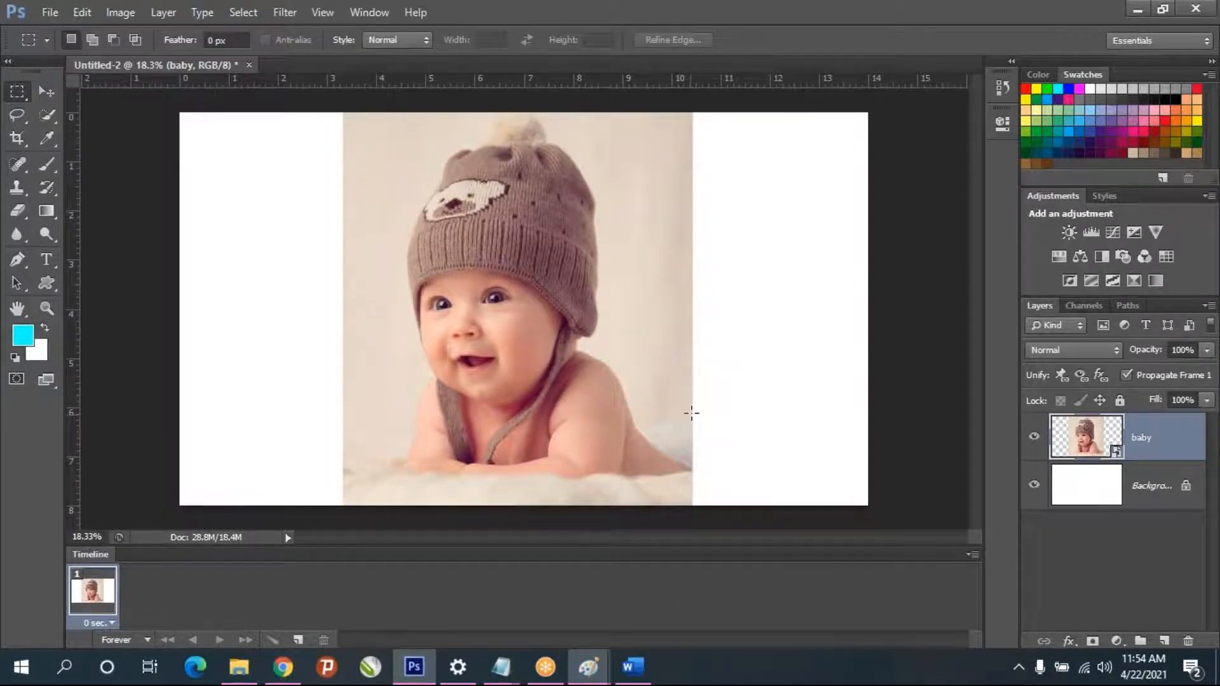
pyautogui.moveTo(341, 204); pyautogui.dragTo(389, 186)
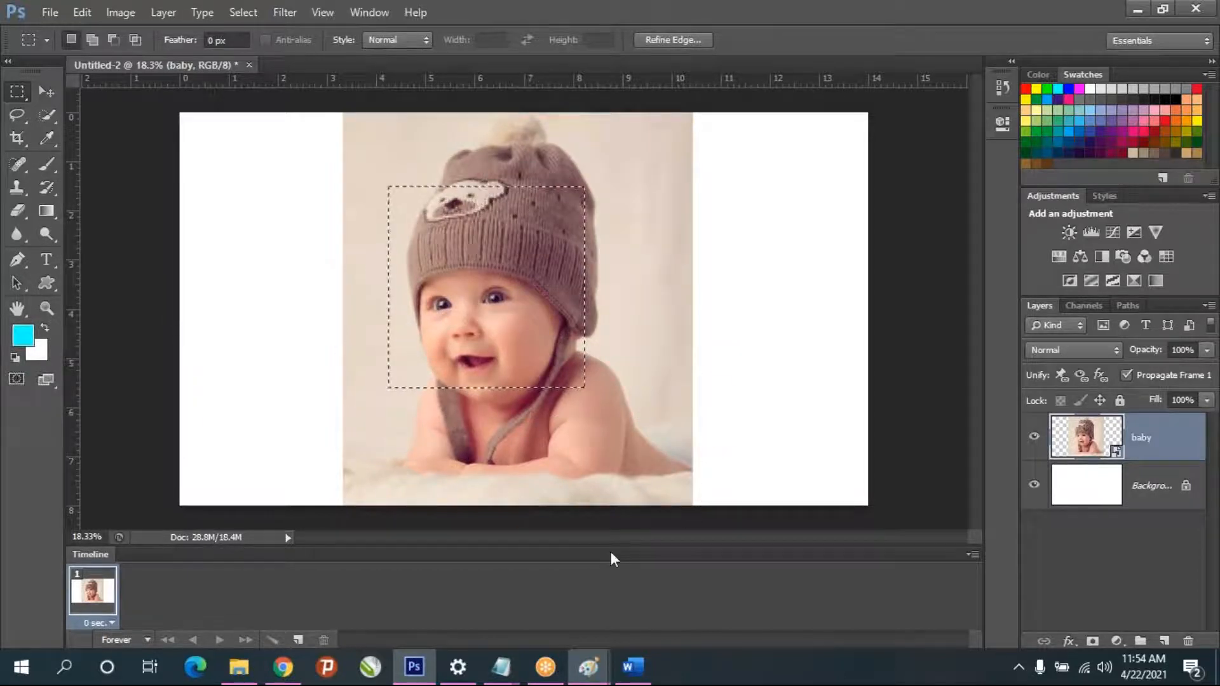
pyautogui.click(585, 661)
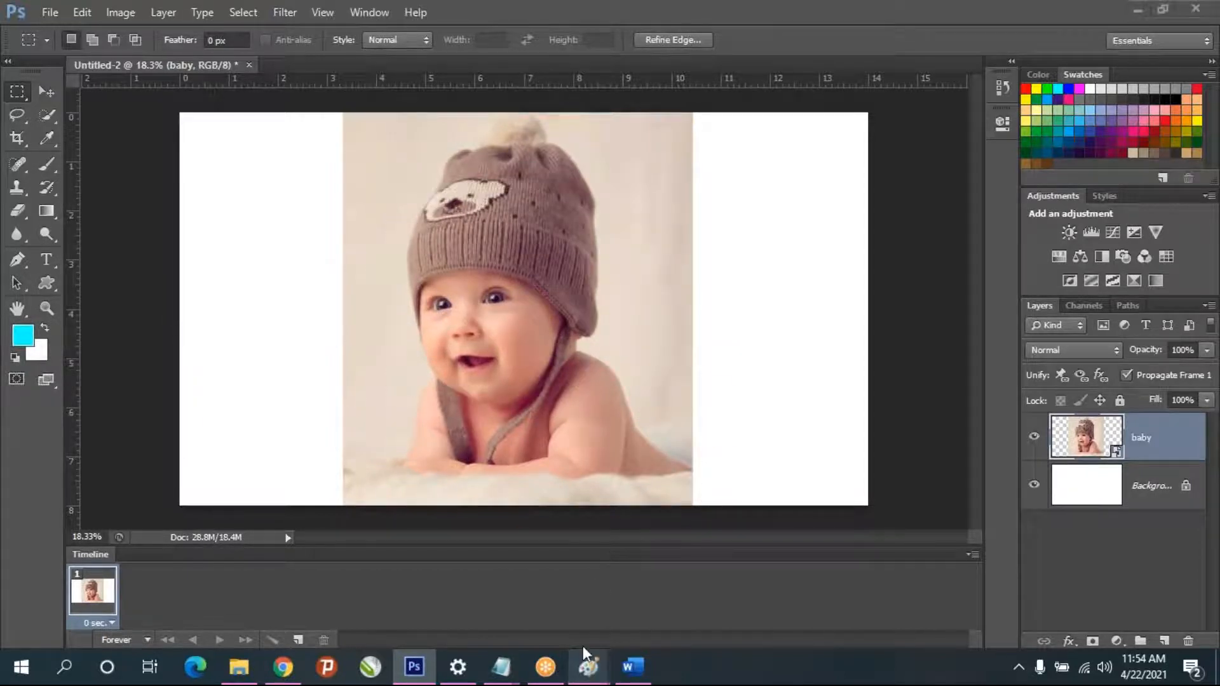
pyautogui.click(15, 92)
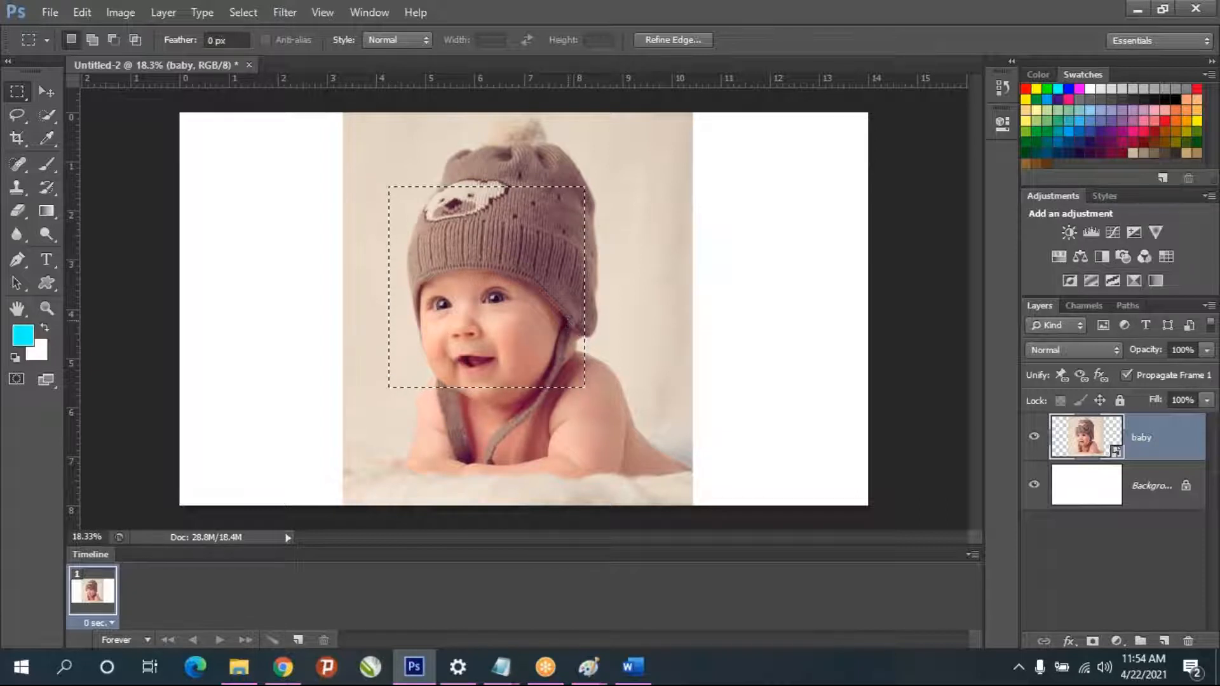
# - Copy the selected face area to a new layer and hide the original baby layer
pyautogui.hotkey('ctrl', 'j')
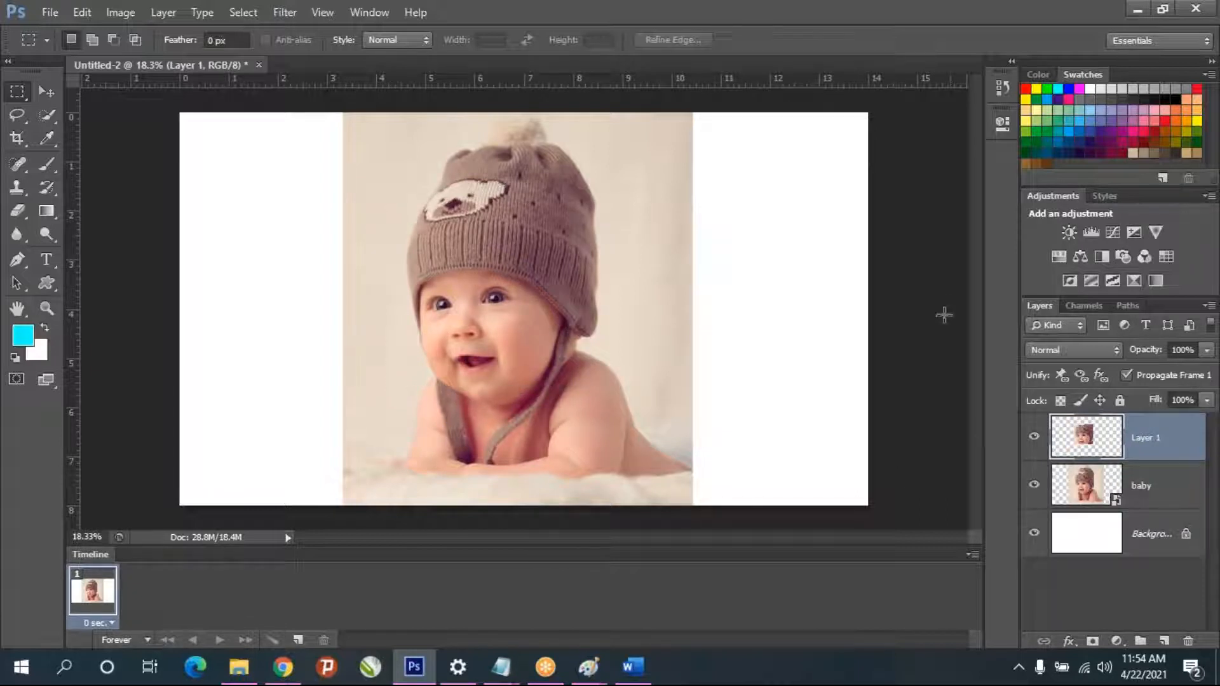
pyautogui.click(1034, 485)
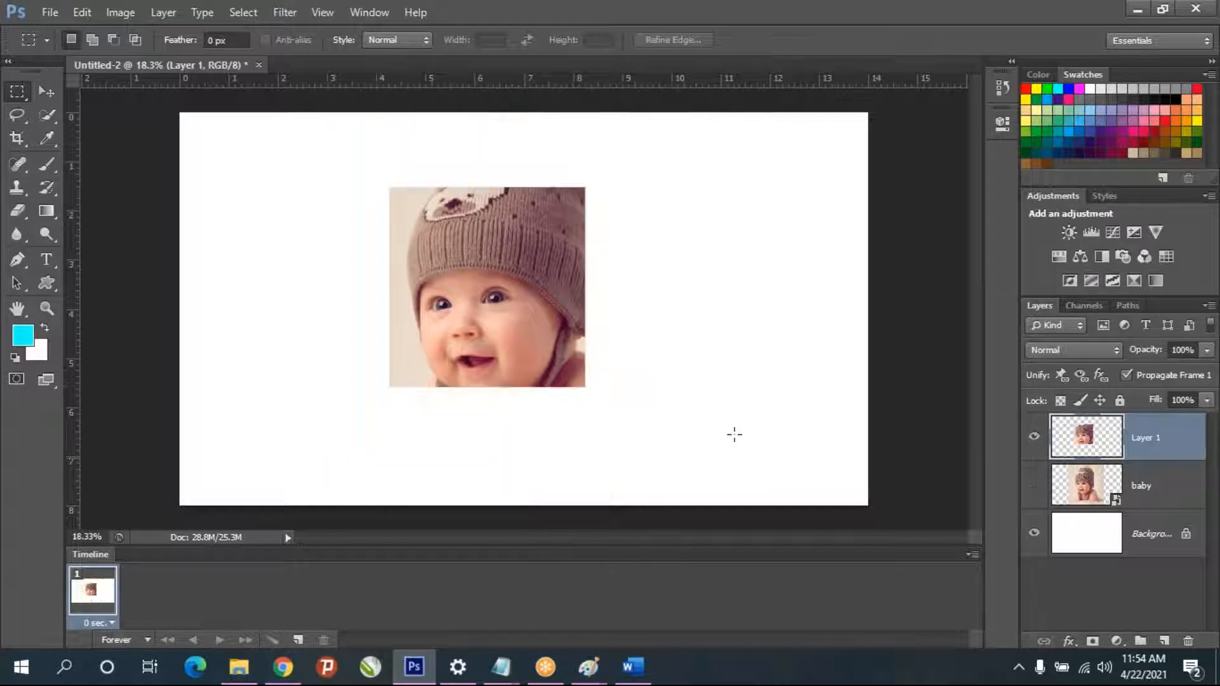
# - Undo copying the face area to a new layer, show the baby layer again, and clear the rectangular selection
pyautogui.click(1036, 487)
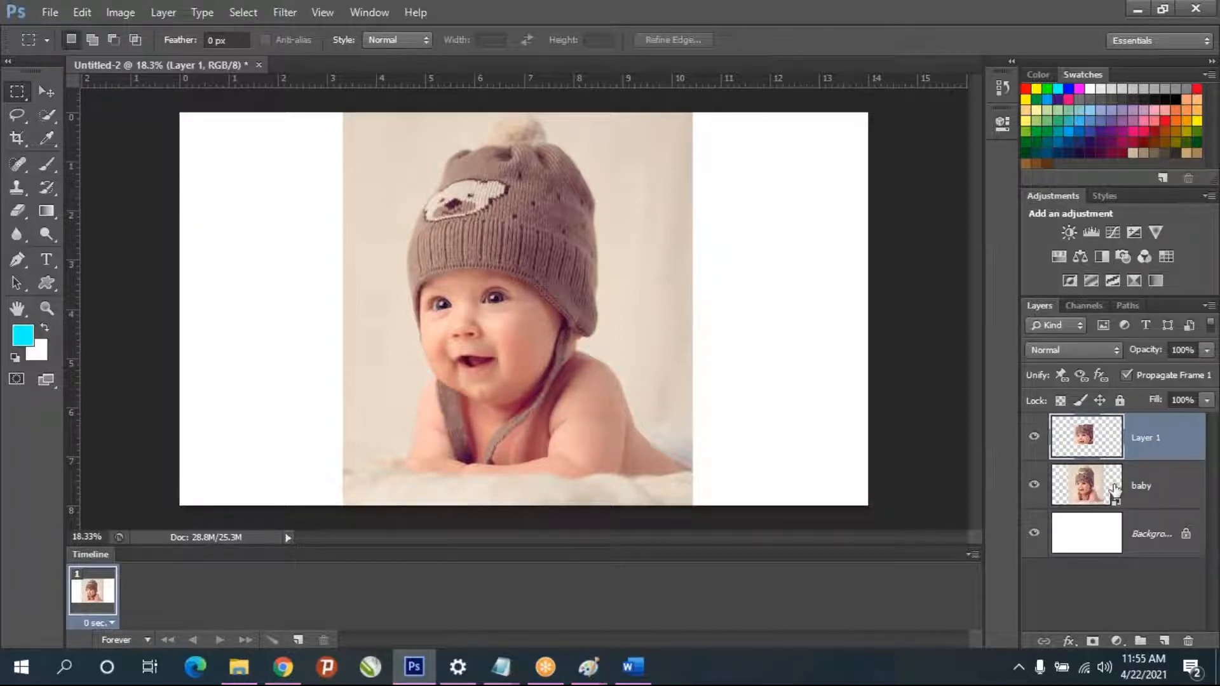
pyautogui.click(1035, 488)
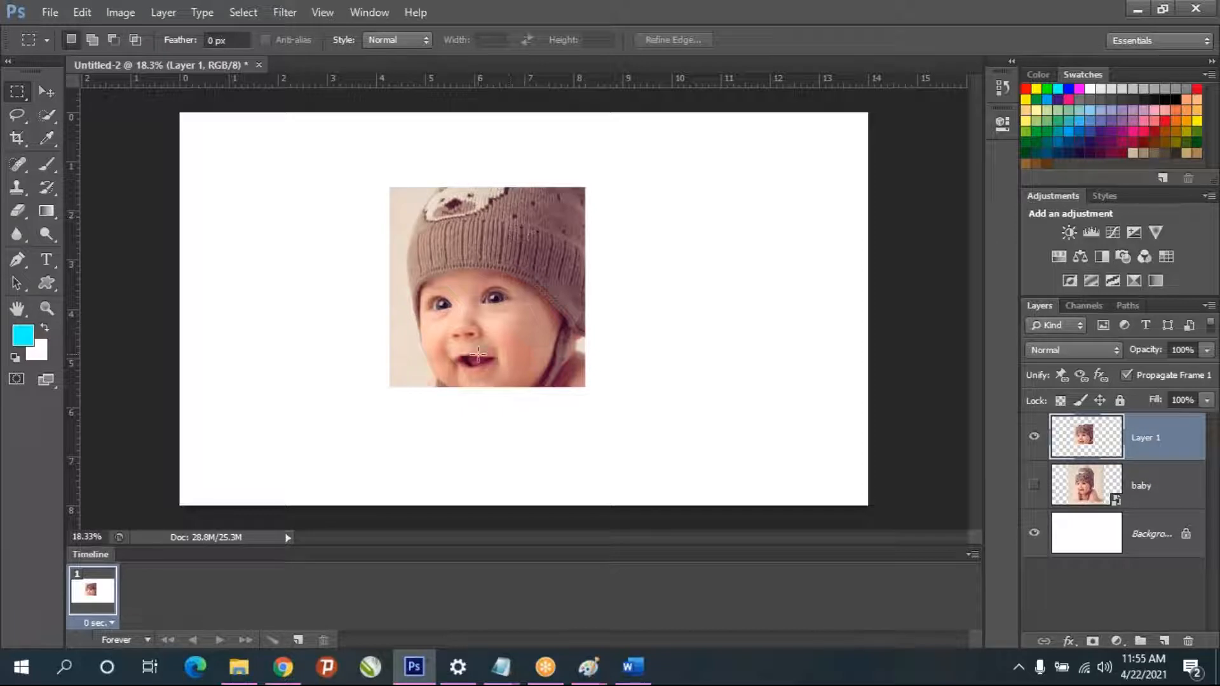
pyautogui.hotkey('ctrl', 'z')
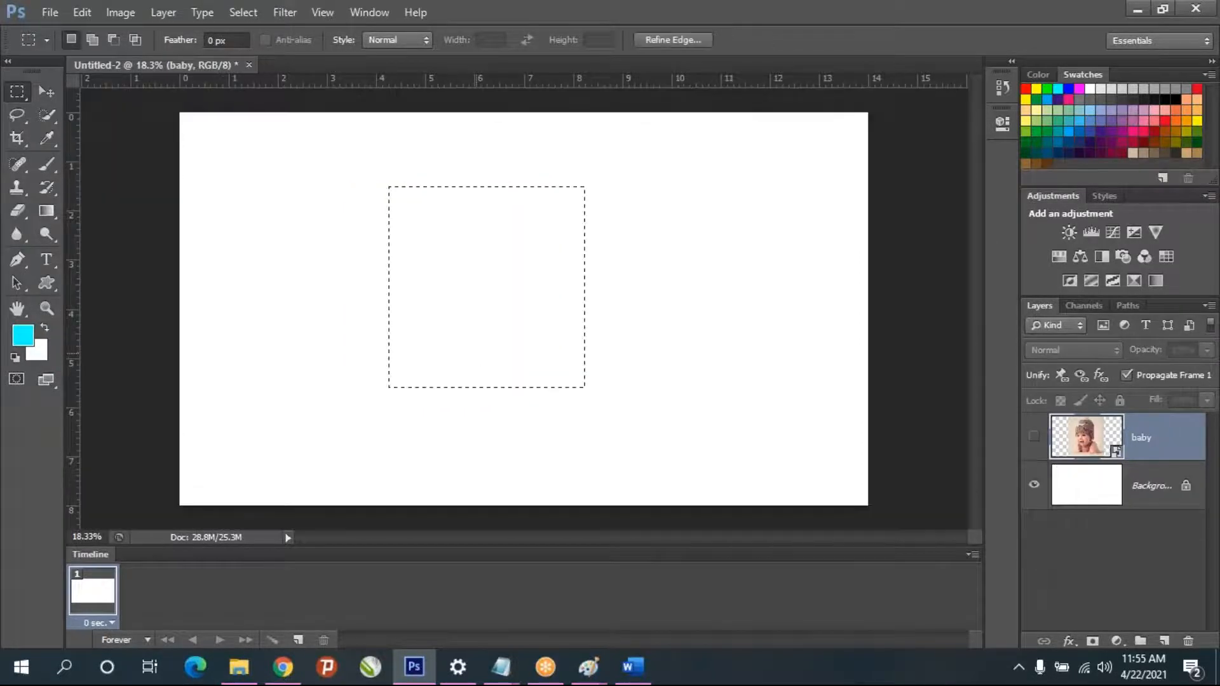
pyautogui.click(1034, 437)
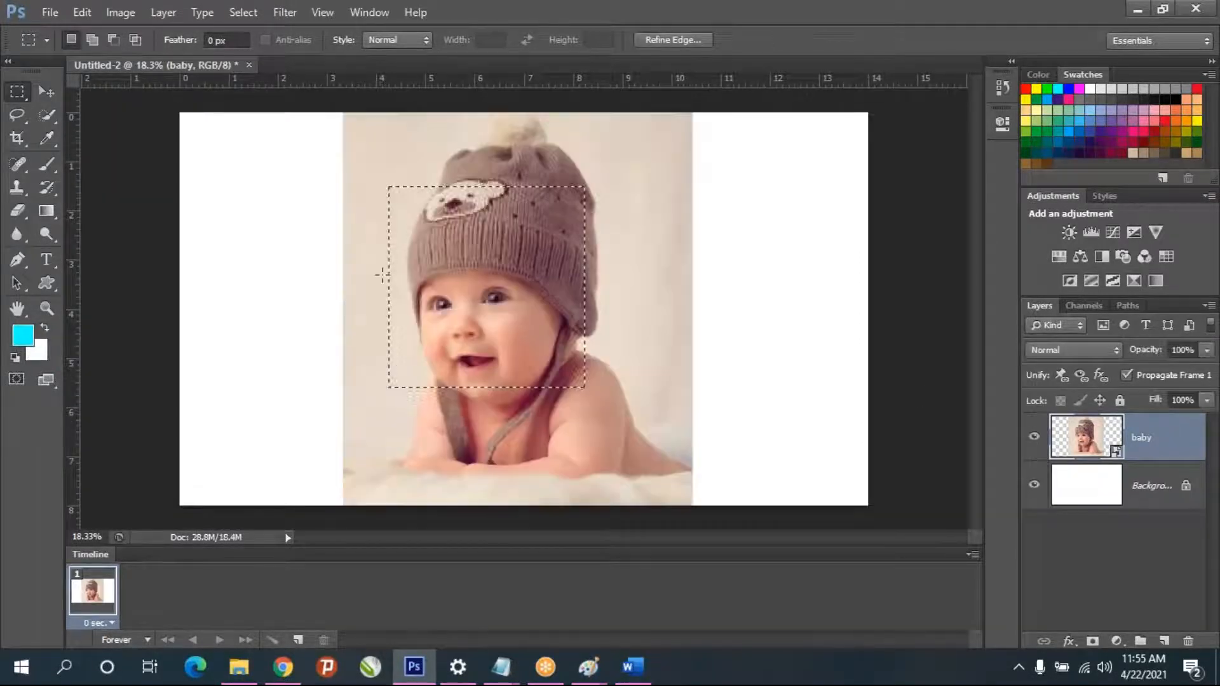
pyautogui.click(563, 314)
# - Draw an elliptical marquee about 4 inches wide around the baby's face, copy it to a new layer, and hide the baby layer
pyautogui.rightClick(16, 91)
pyautogui.click(127, 109)
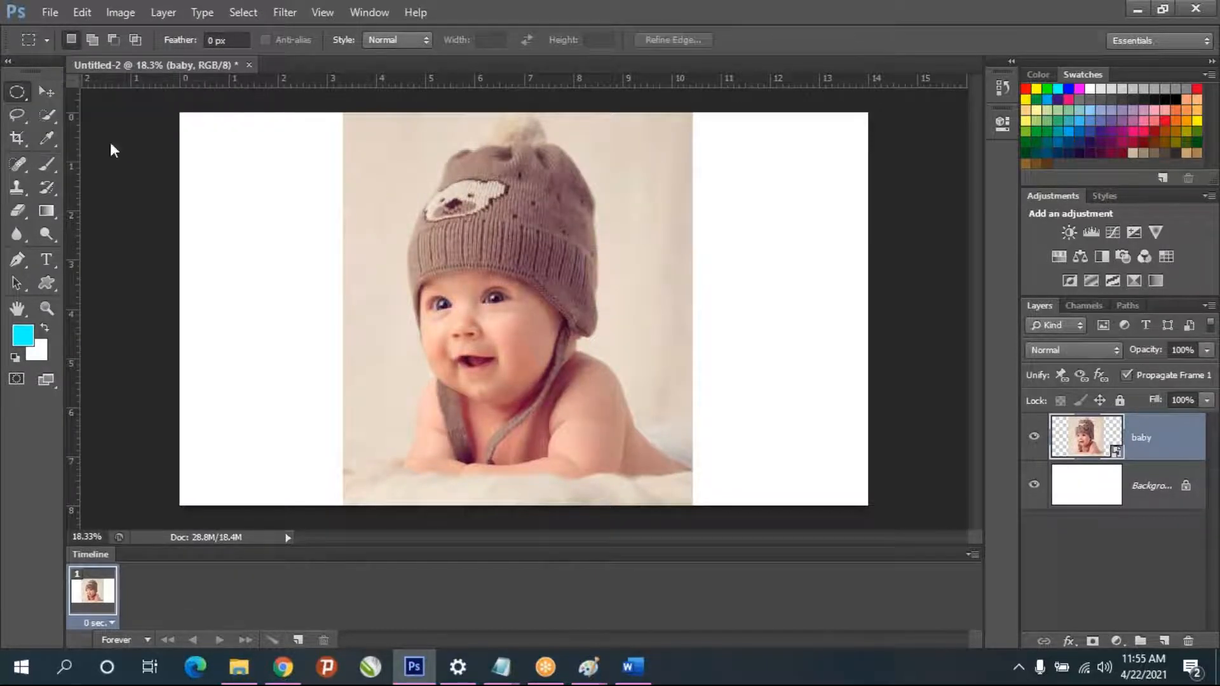
pyautogui.moveTo(426, 242); pyautogui.dragTo(632, 397)
pyautogui.hotkey('ctrl', 'j')
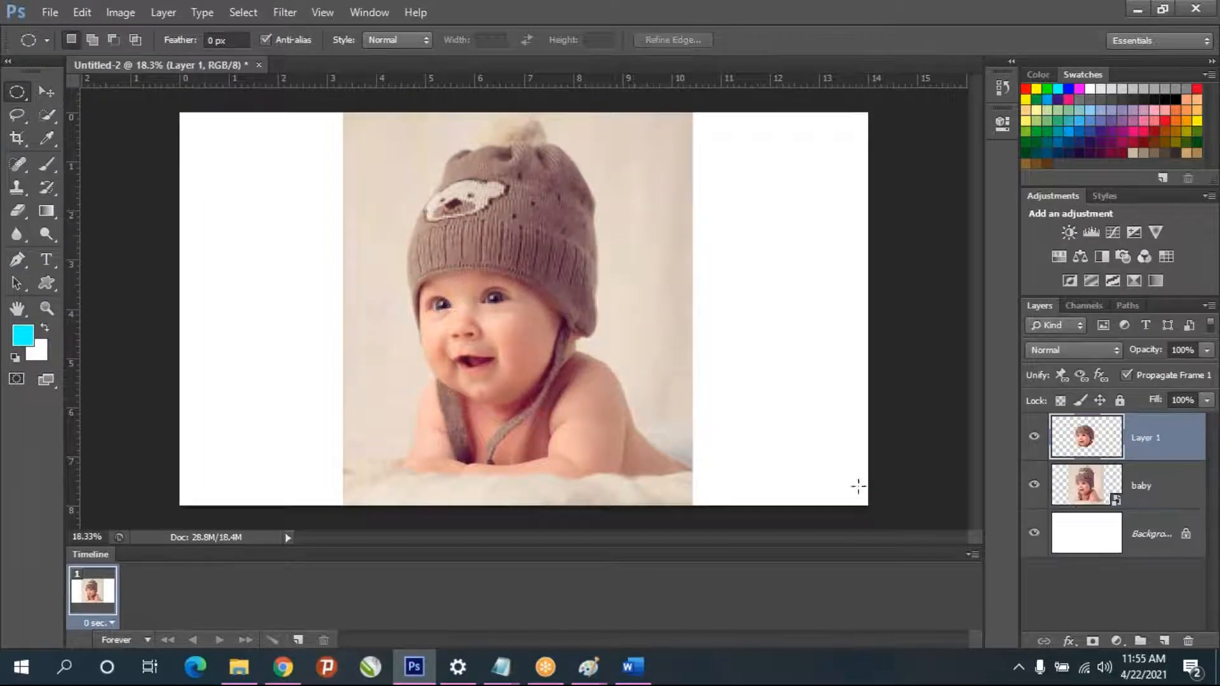
pyautogui.click(1035, 486)
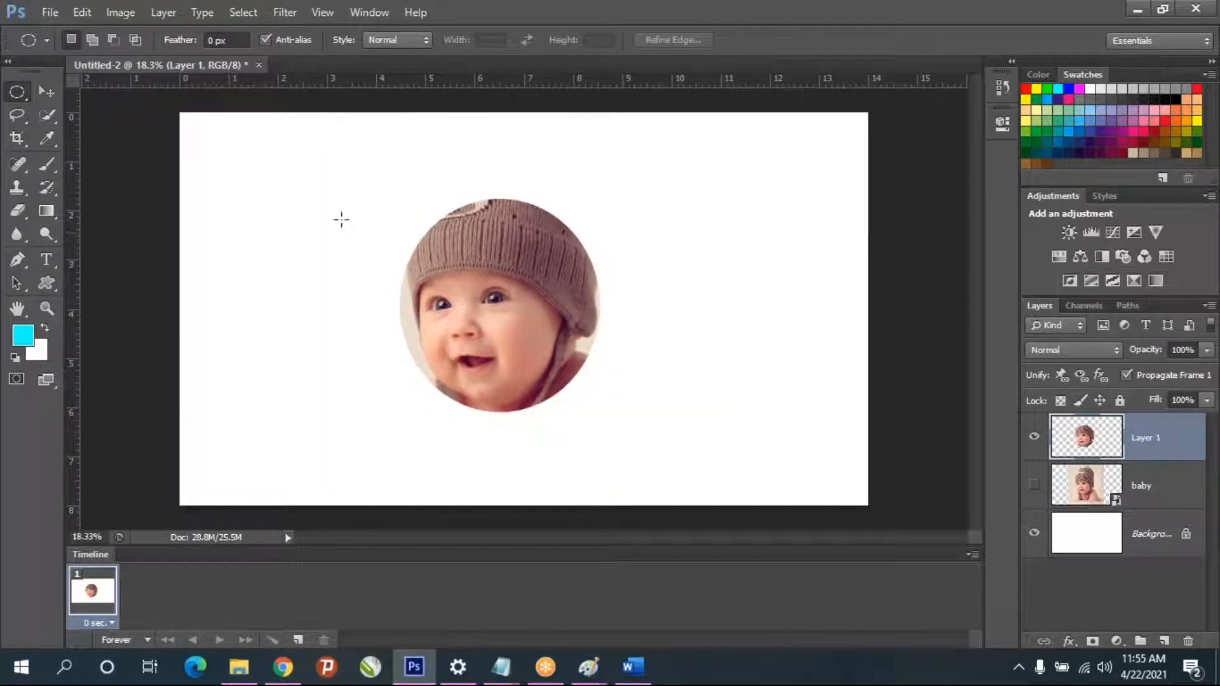
# - Show the baby layer again and delete the layer with the round face cutout
pyautogui.click(1034, 486)
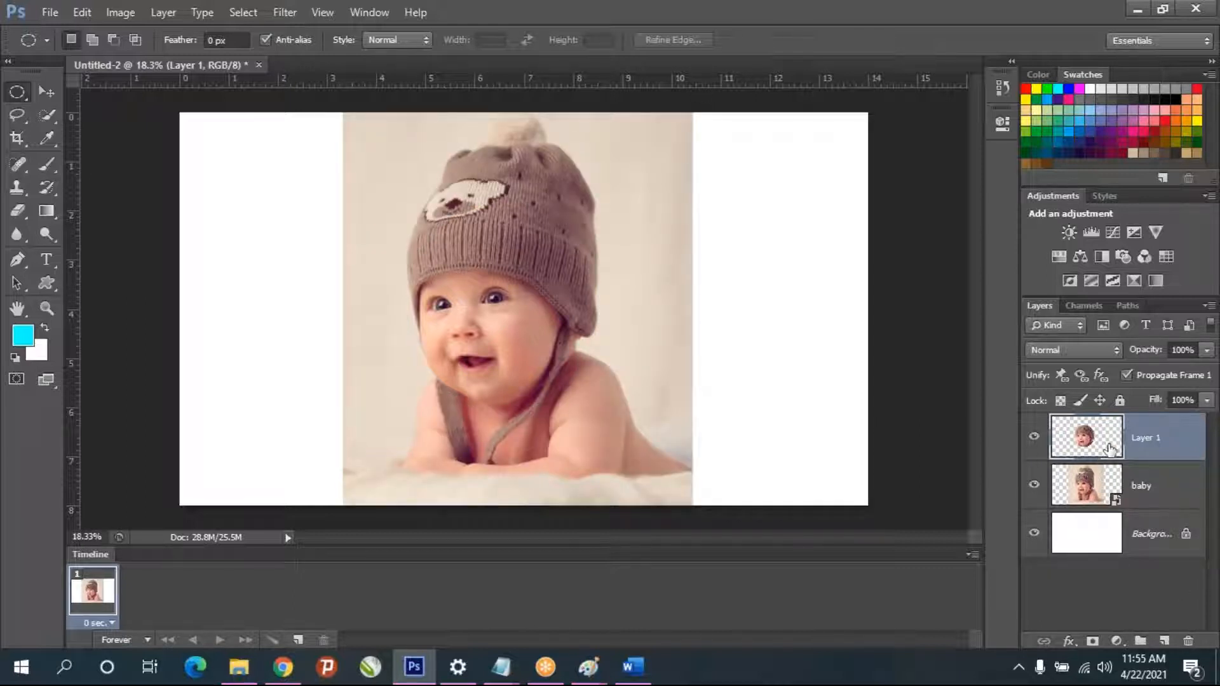
pyautogui.press('Delete')
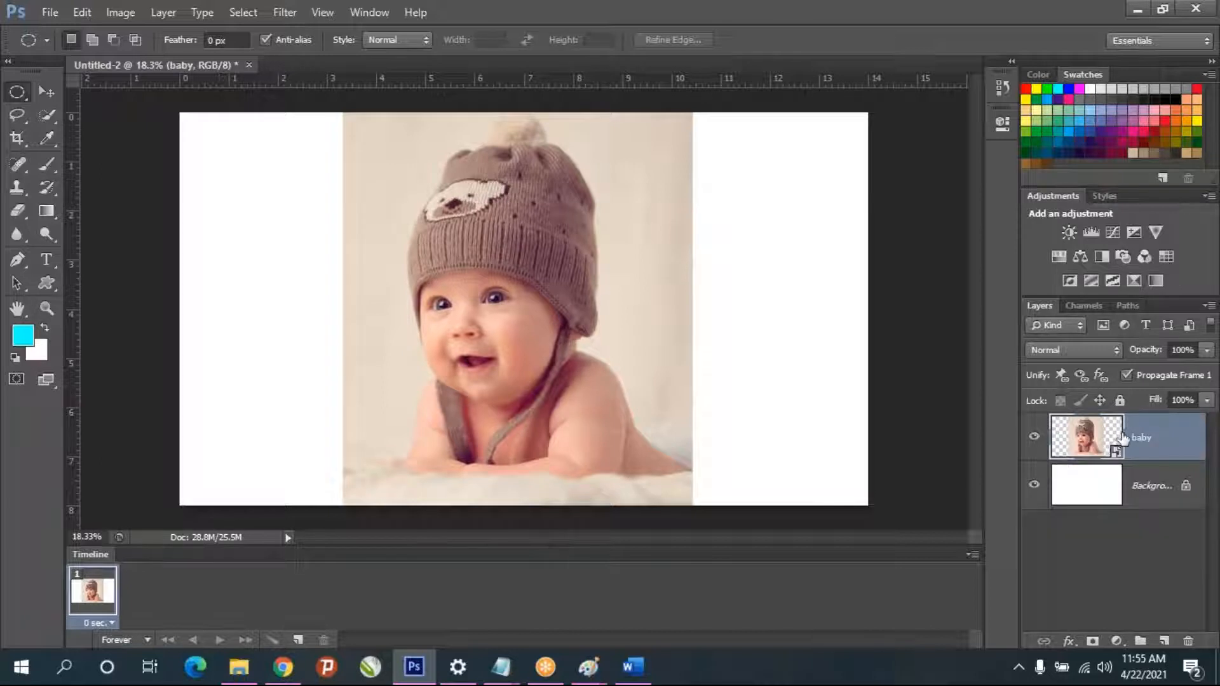
# - Choose the freehand Lasso tool and zoom the document out to 12.5%
pyautogui.rightClick(17, 93)
pyautogui.click(18, 89)
pyautogui.click(17, 116)
pyautogui.click(84, 111)
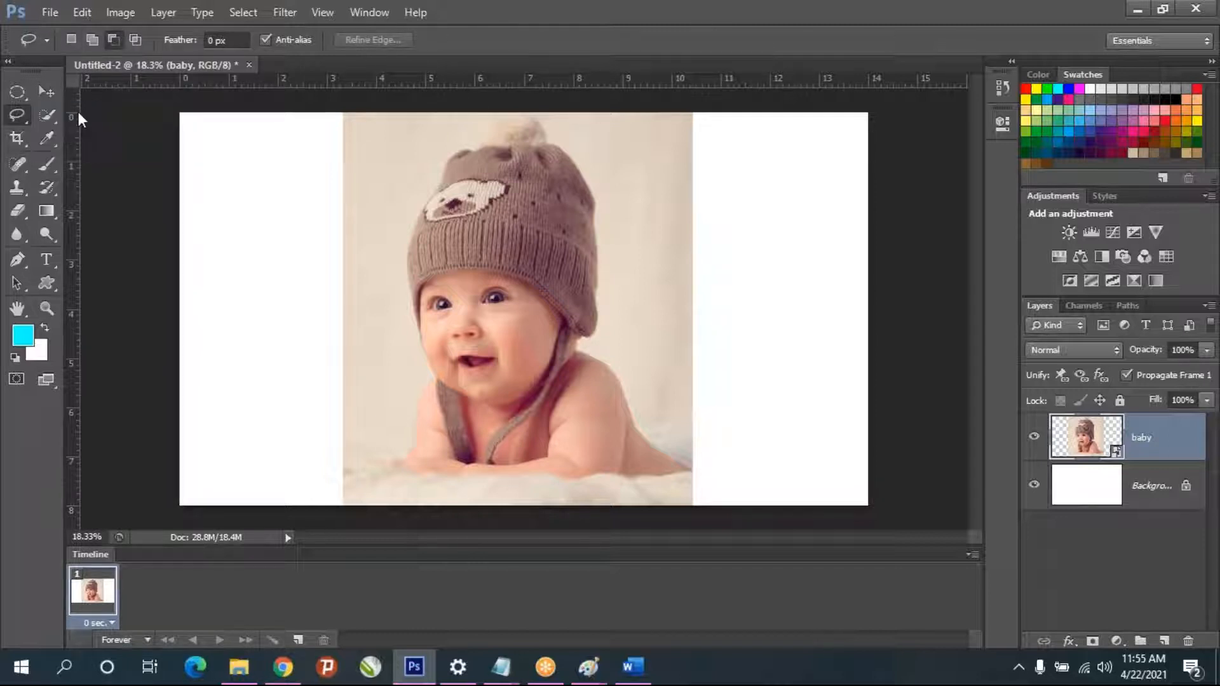
pyautogui.rightClick(25, 116)
pyautogui.click(76, 113)
pyautogui.hotkey('ctrl', '+')
pyautogui.hotkey('ctrl', '+')
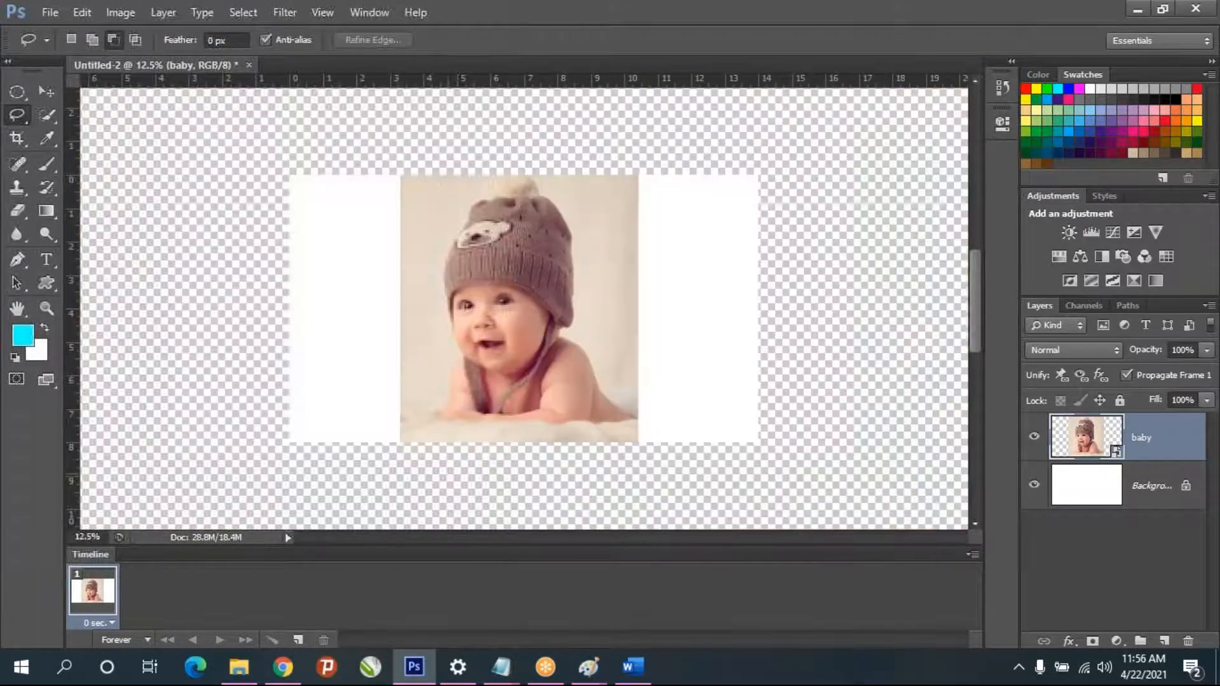
pyautogui.hotkey('ctrl', '-')
pyautogui.hotkey('ctrl', '-')
pyautogui.hotkey('ctrl', '-')
# - Copy the Zoom In and Zoom out shortcut lines into the other Notepad notes below Scaling, and separate the two hyphens before "Zoom out"
pyautogui.moveTo(508, 670)
pyautogui.click(480, 632)
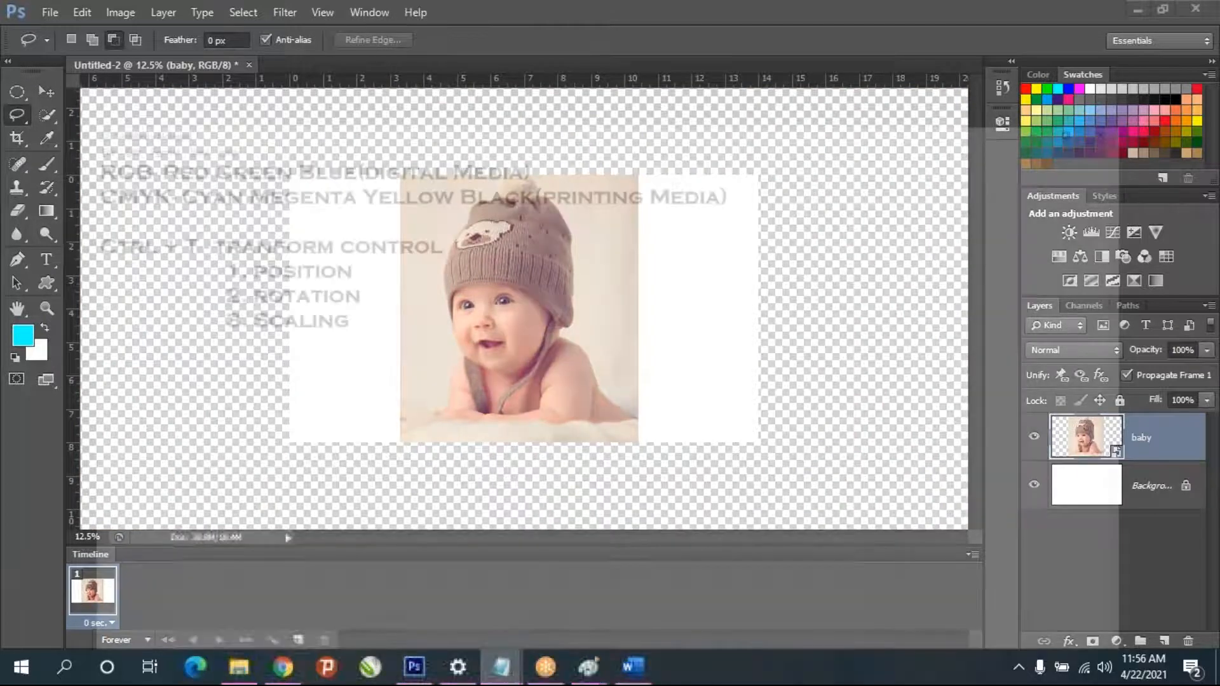
pyautogui.moveTo(267, 381); pyautogui.dragTo(6, 345)
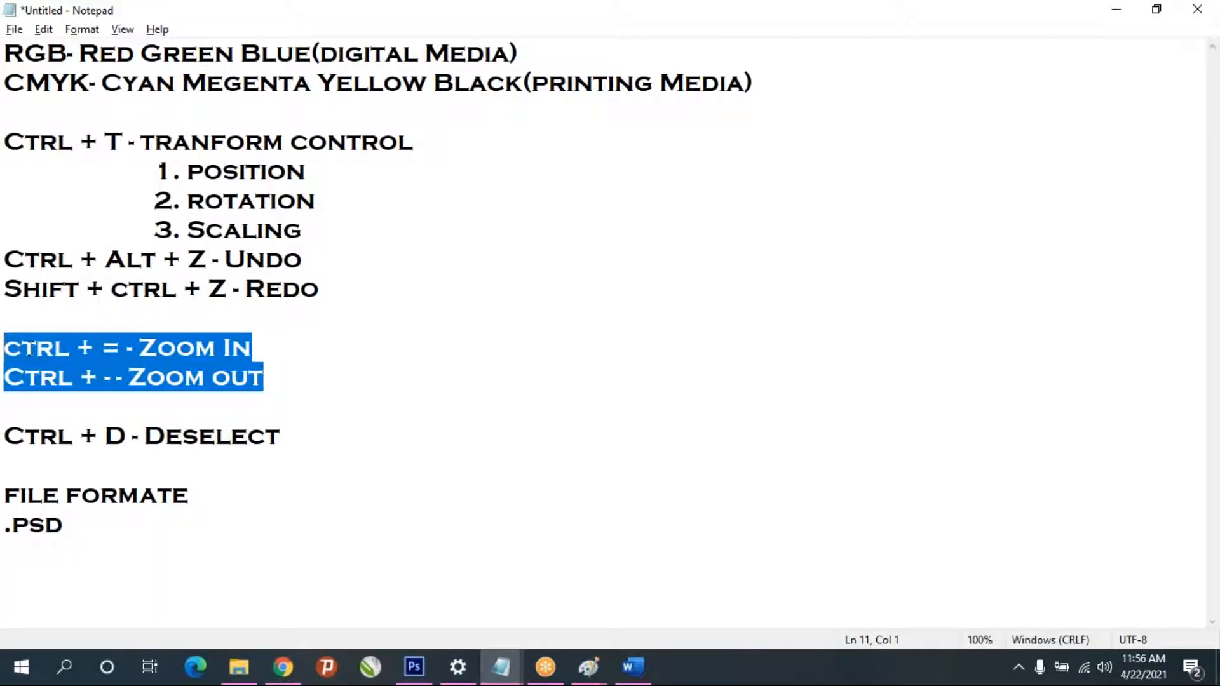
pyautogui.hotkey('alt', 'Tab')
pyautogui.moveTo(493, 671)
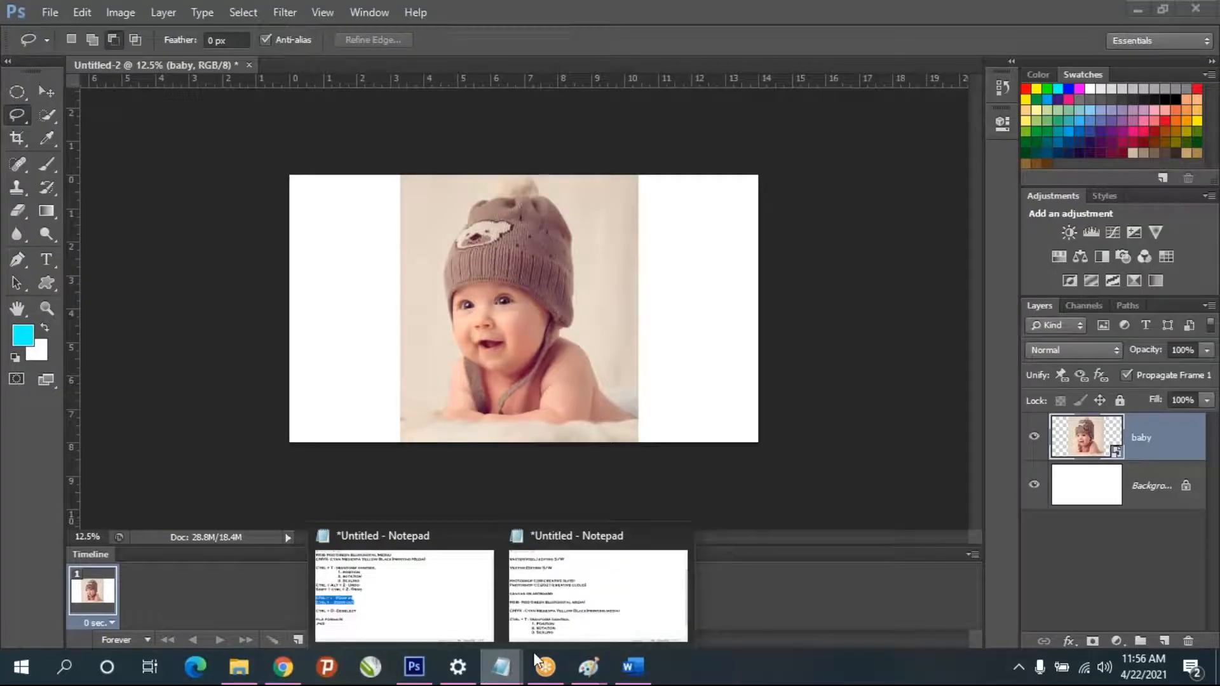
pyautogui.click(518, 626)
pyautogui.press('Return')
pyautogui.press('Return')
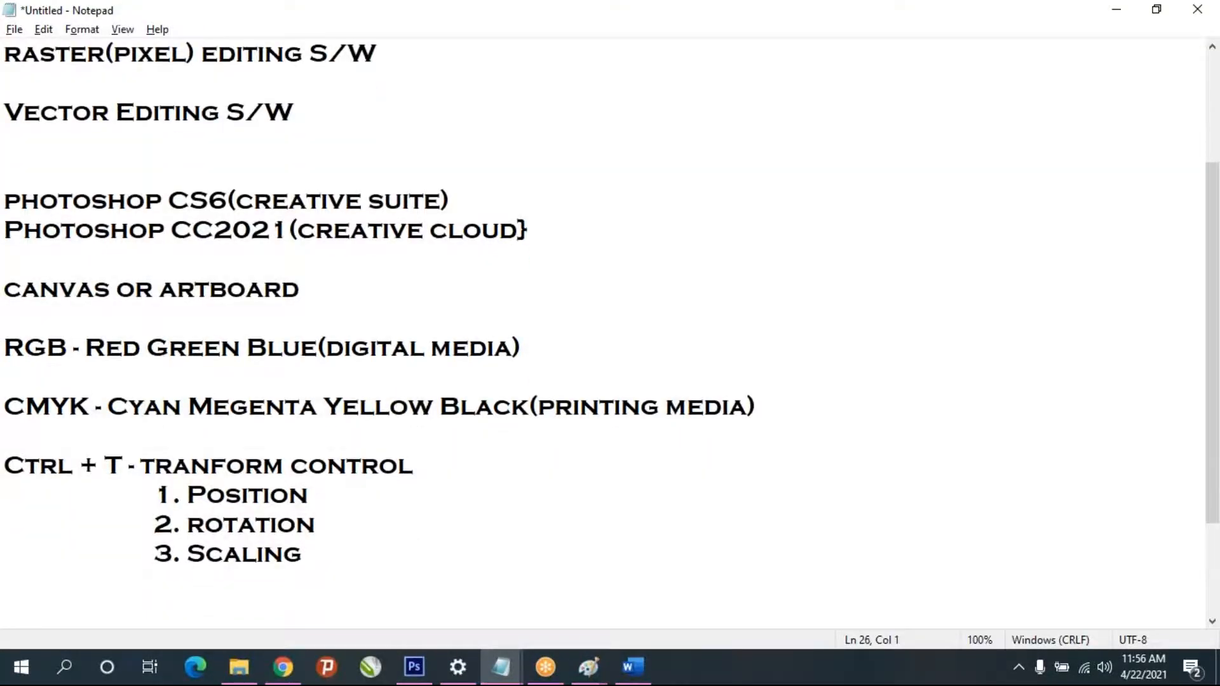
pyautogui.hotkey('ctrl', 'v')
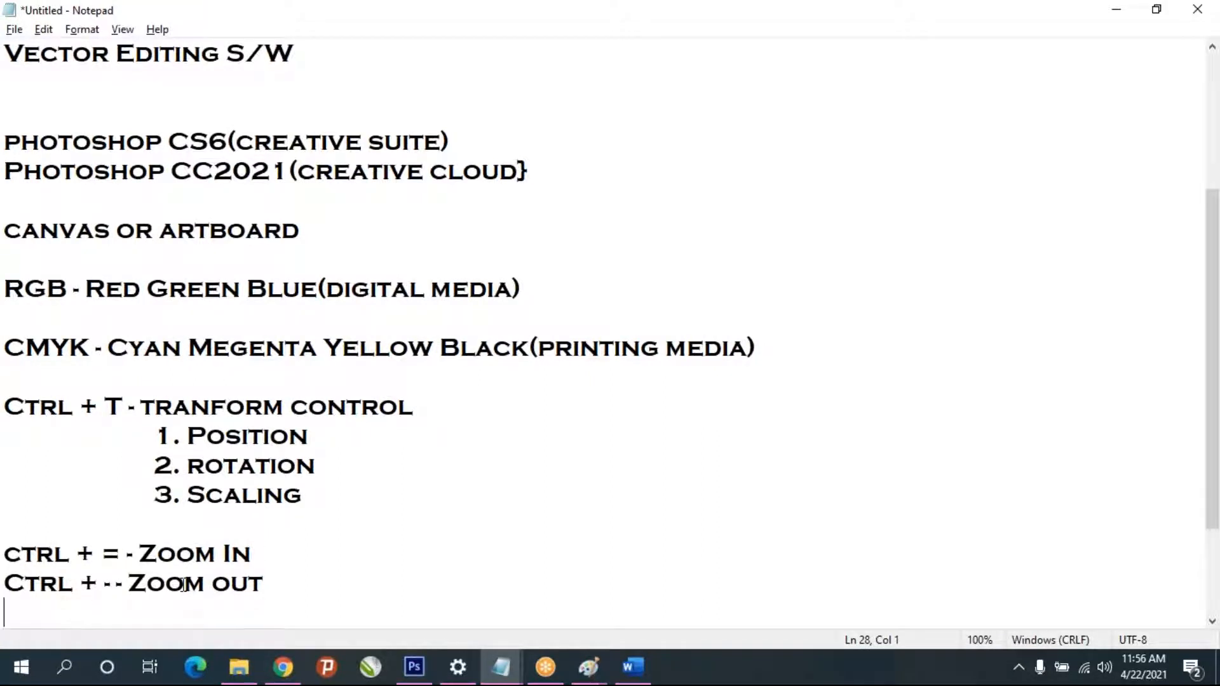
pyautogui.click(117, 583)
pyautogui.press('BackSpace')
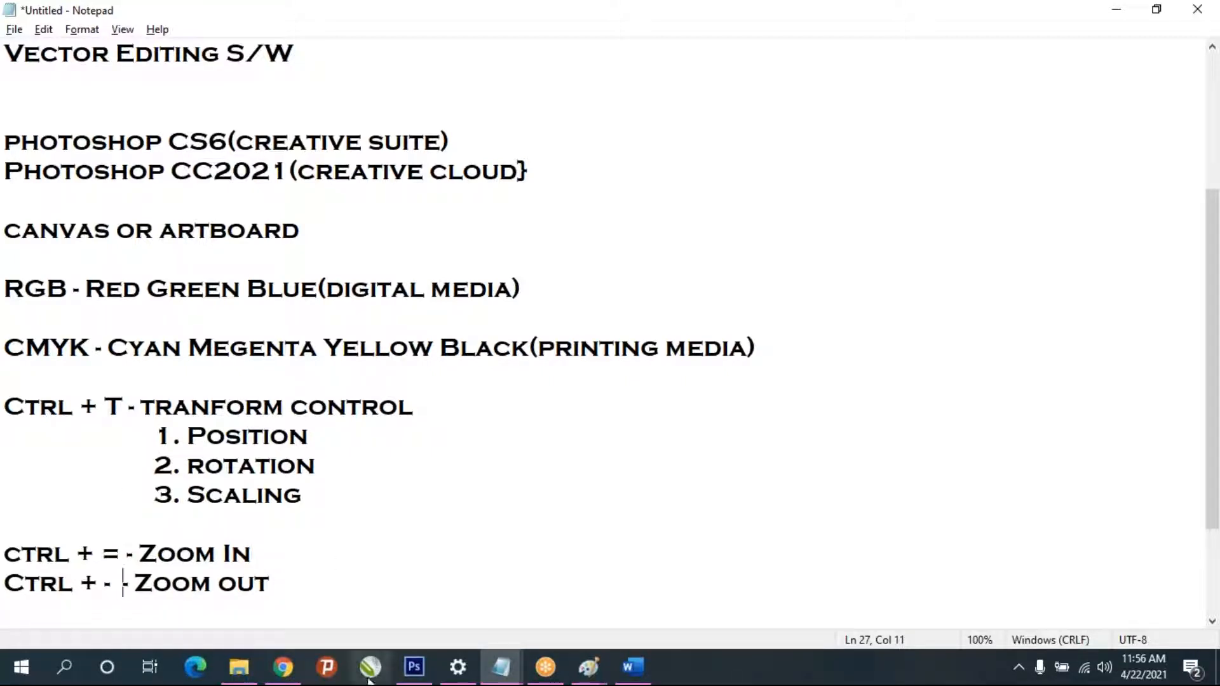
# - Switch to Photoshop to try zooming in on the baby image, and check the zoom shortcuts in the Notepad notes
pyautogui.click(414, 668)
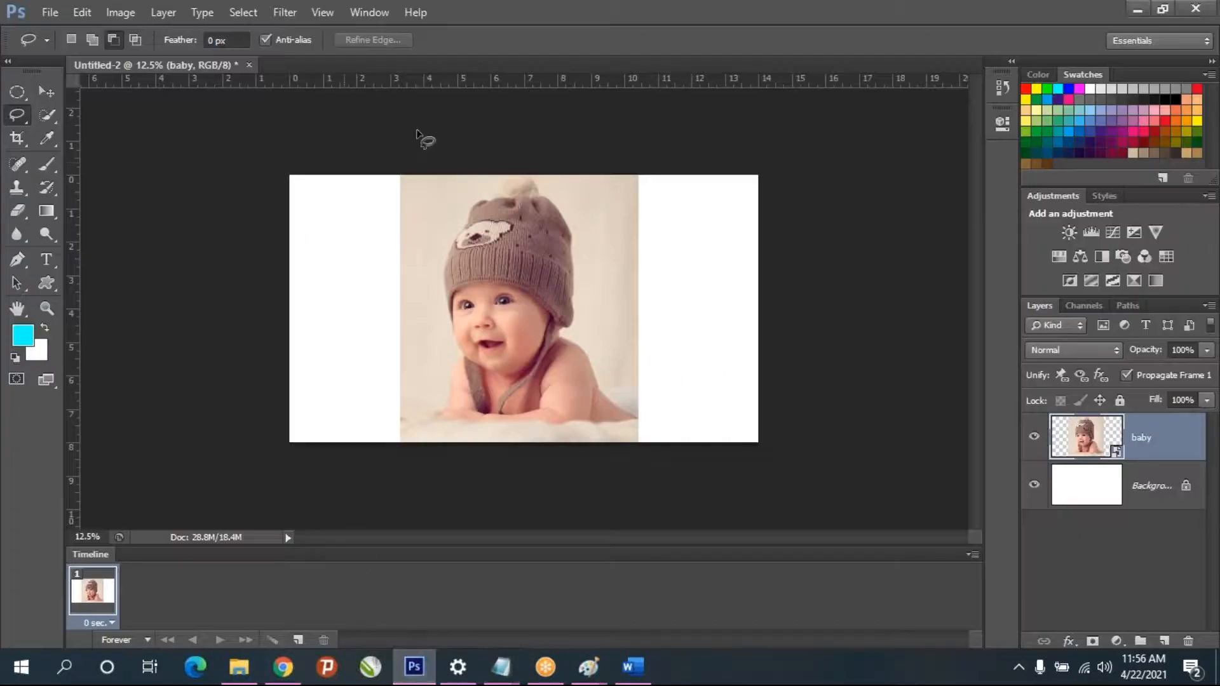
pyautogui.hotkey('ctrl', '=')
pyautogui.hotkey('ctrl', '=')
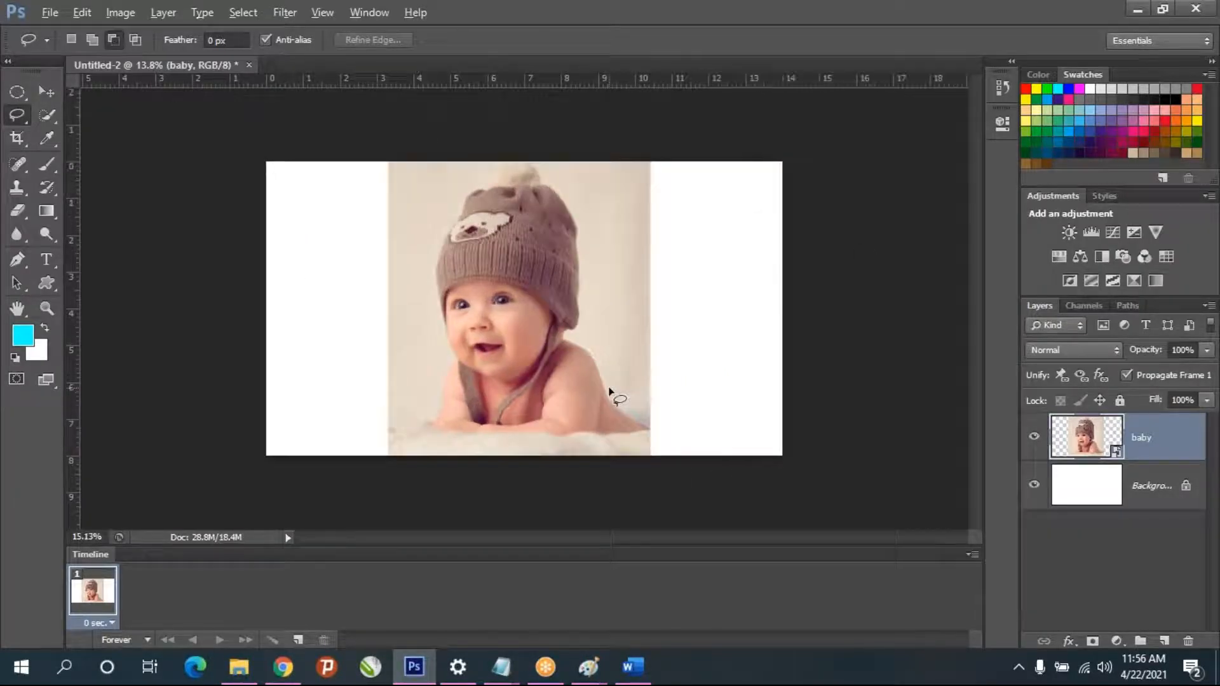
pyautogui.moveTo(501, 667)
pyautogui.click(401, 591)
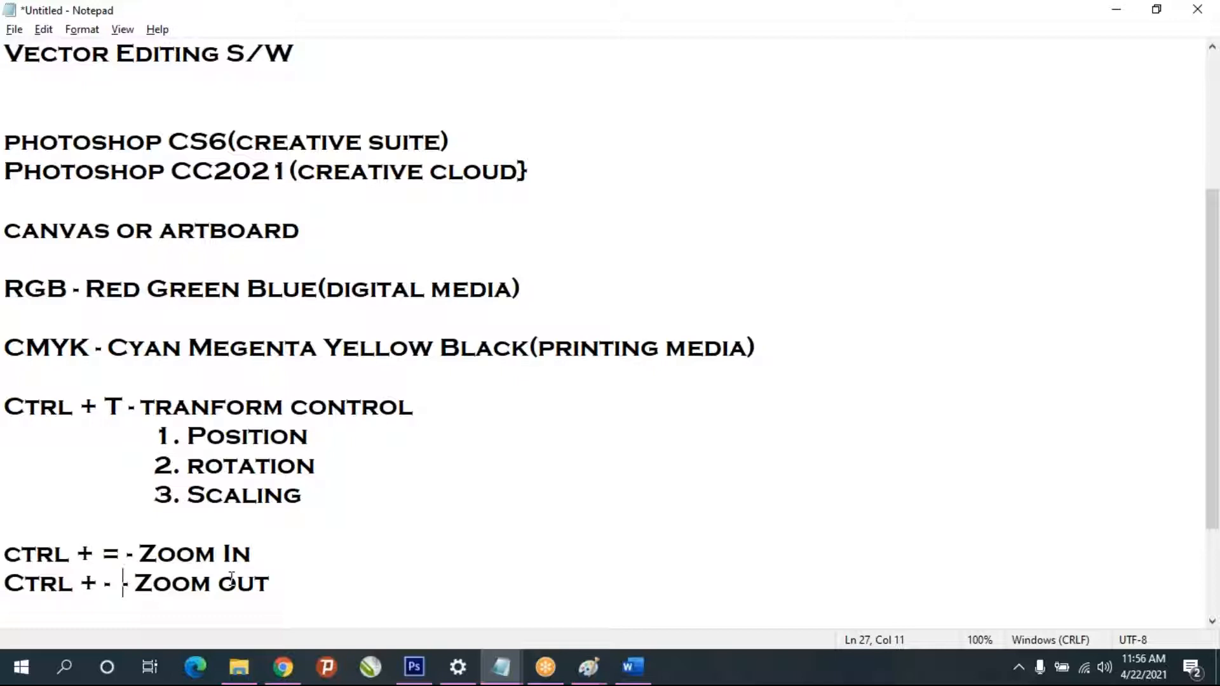
# - Back in Photoshop, lasso a loose freehand outline around the baby's hat and body, copy it to a new layer, and hide the baby layer
pyautogui.click(414, 666)
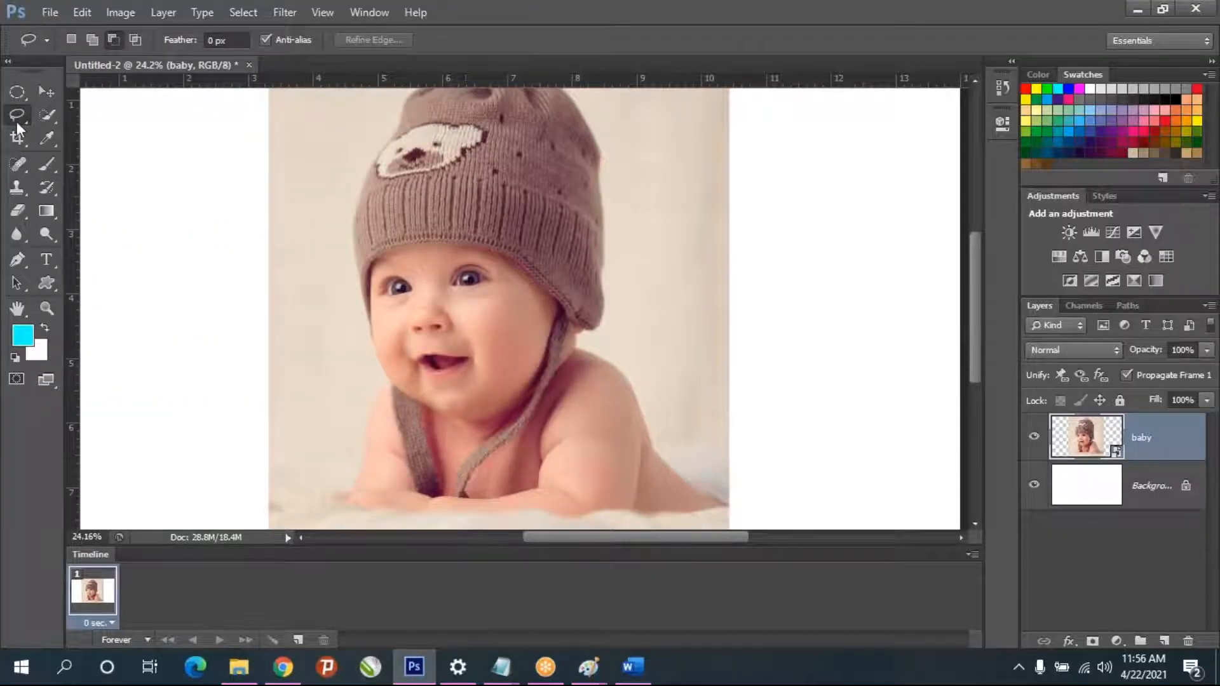
pyautogui.moveTo(354, 477); pyautogui.dragTo(366, 440)
pyautogui.moveTo(392, 390)
pyautogui.mouseDown()
pyautogui.moveTo(350, 305)
pyautogui.moveTo(330, 199)
pyautogui.moveTo(371, 118)
pyautogui.moveTo(402, 95)
pyautogui.moveTo(463, 70)
pyautogui.moveTo(499, 78)
pyautogui.moveTo(618, 152)
pyautogui.moveTo(619, 292)
pyautogui.mouseUp()
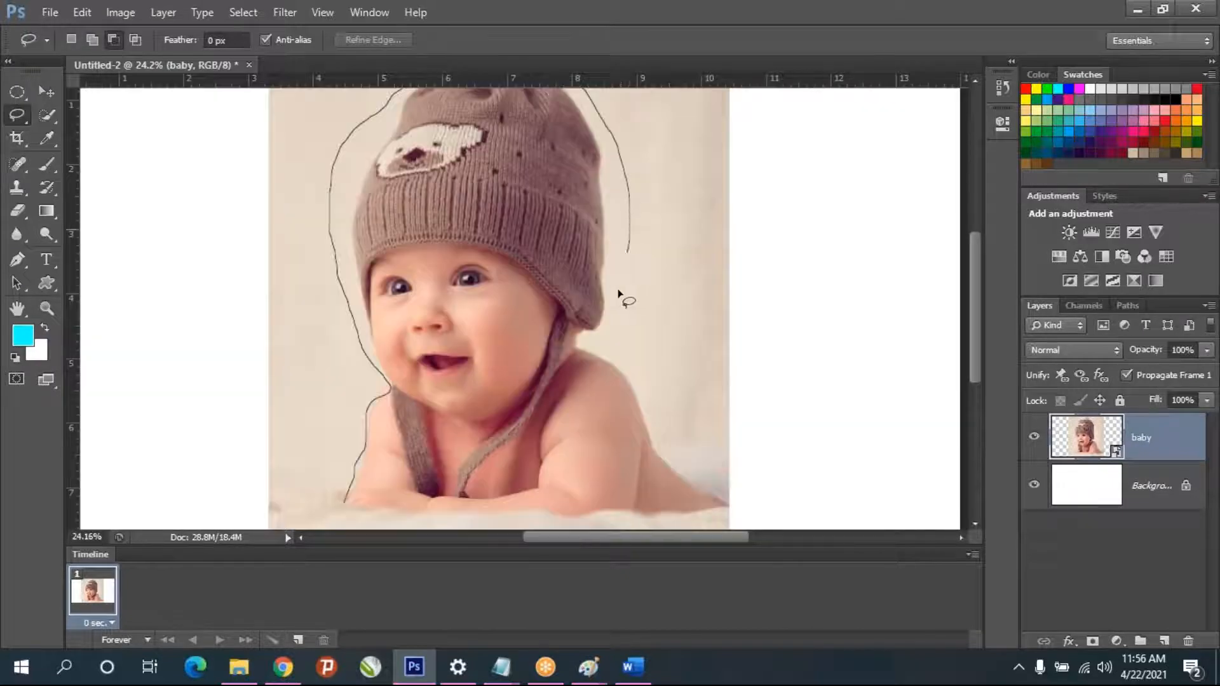
pyautogui.moveTo(600, 339)
pyautogui.mouseDown()
pyautogui.moveTo(627, 373)
pyautogui.moveTo(731, 507)
pyautogui.moveTo(680, 534)
pyautogui.moveTo(340, 502)
pyautogui.mouseUp()
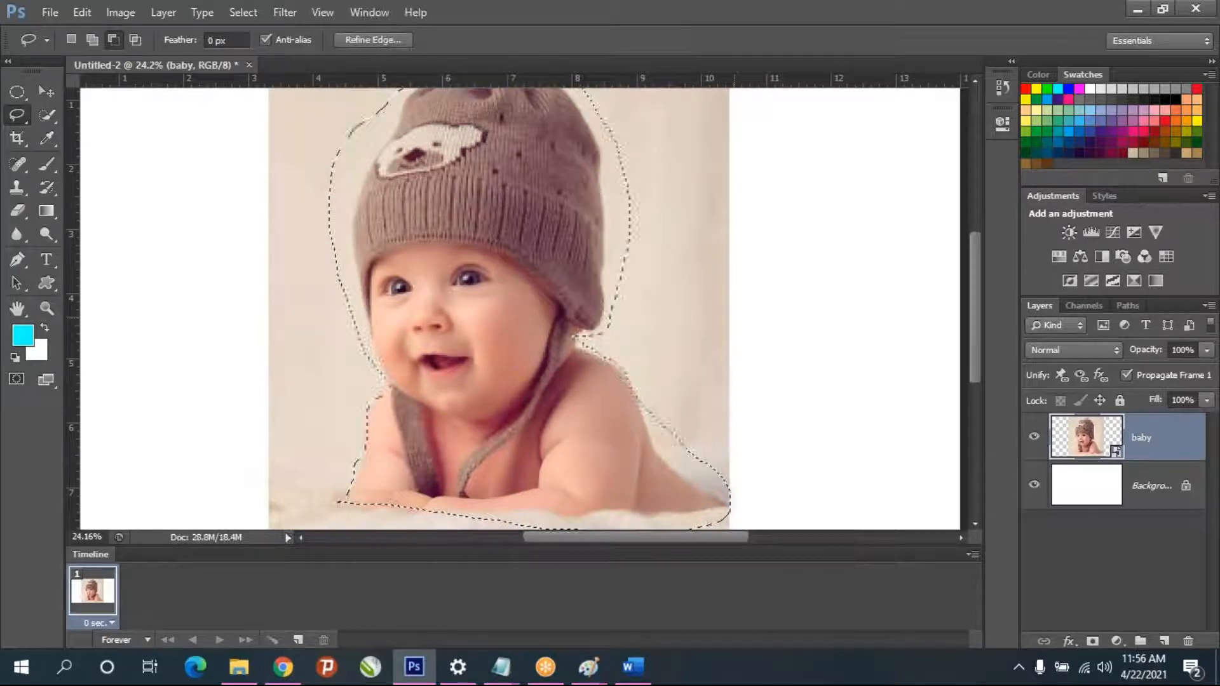
pyautogui.hotkey('ctrl', 'j')
pyautogui.click(1034, 485)
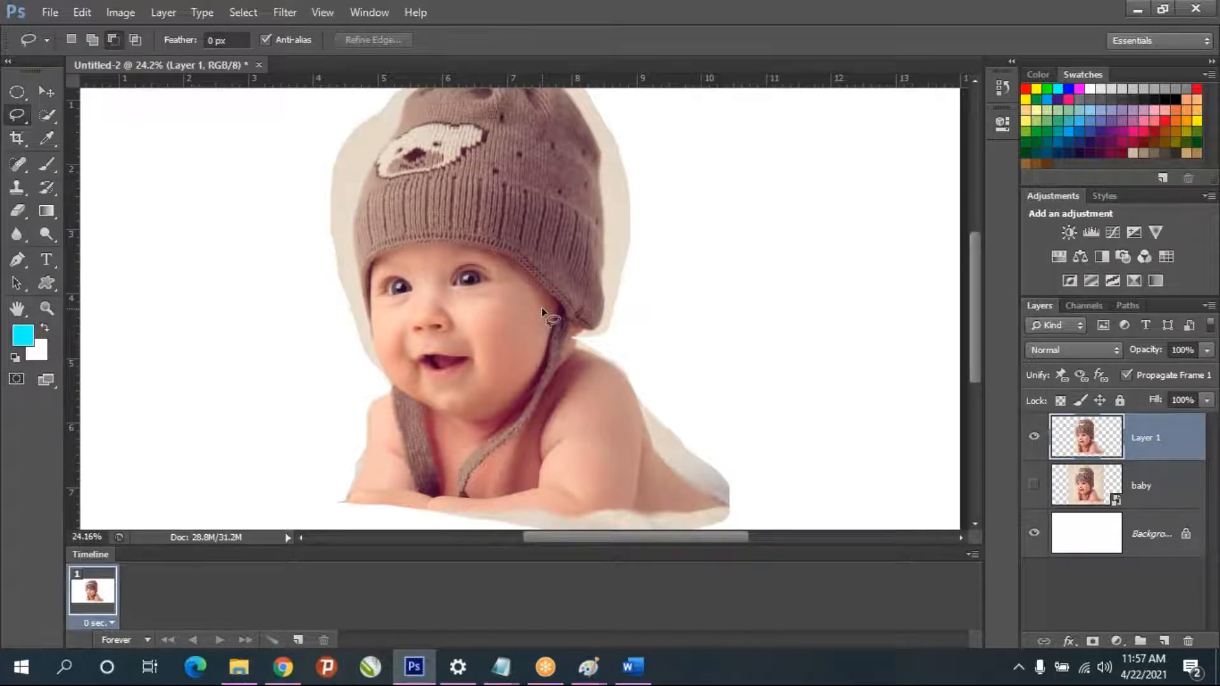
# - Delete the layer with the lasso cutout and make the baby layer visible again
pyautogui.press('Delete')
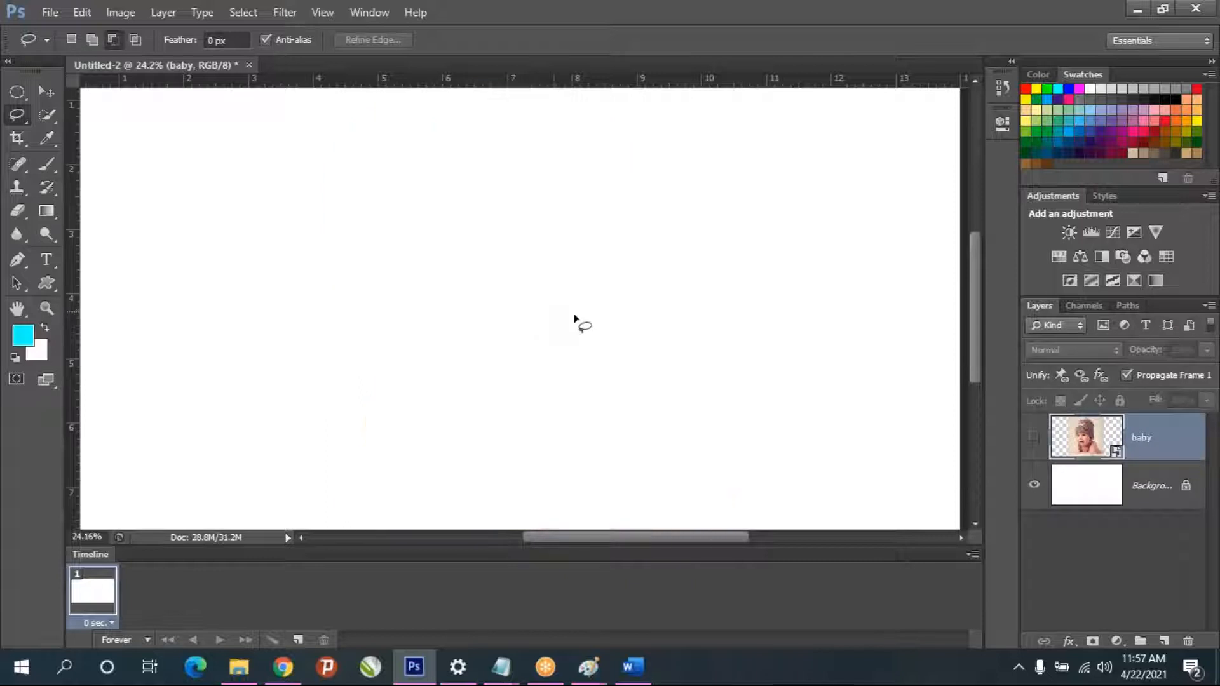
pyautogui.click(1034, 437)
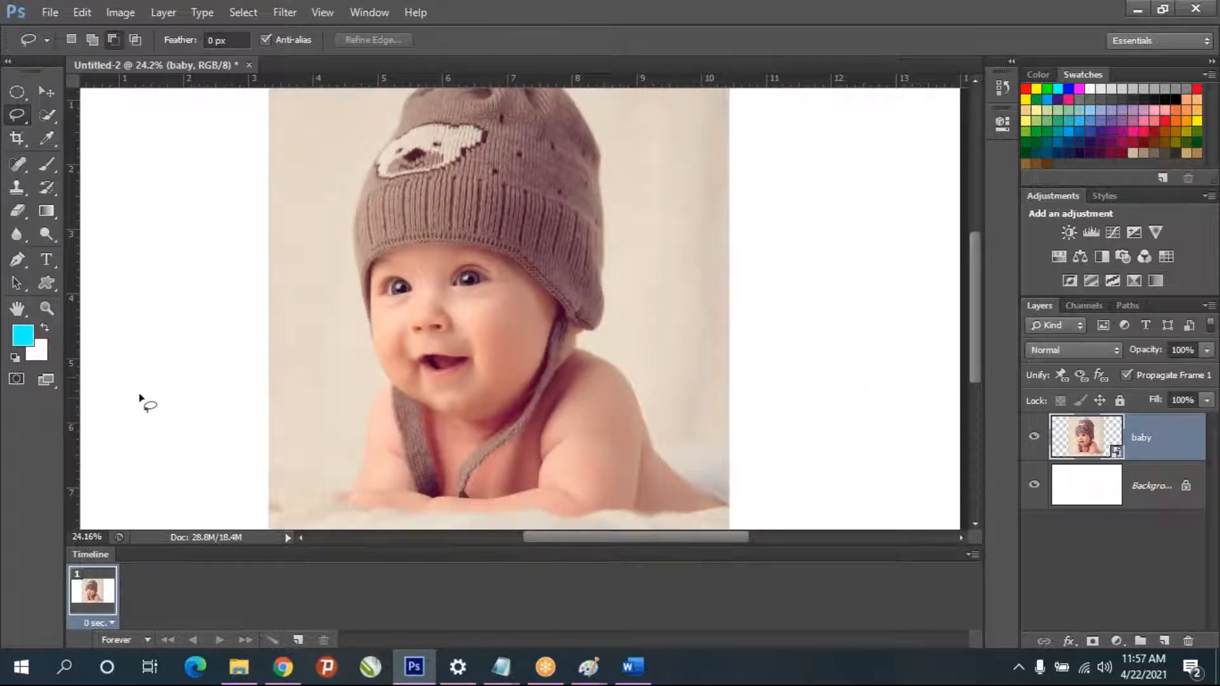
# - Start a Polygonal Lasso outline on the baby layer at the hand on the photo's left side and trace up the outer forearm
pyautogui.scroll(2, 365, 522)
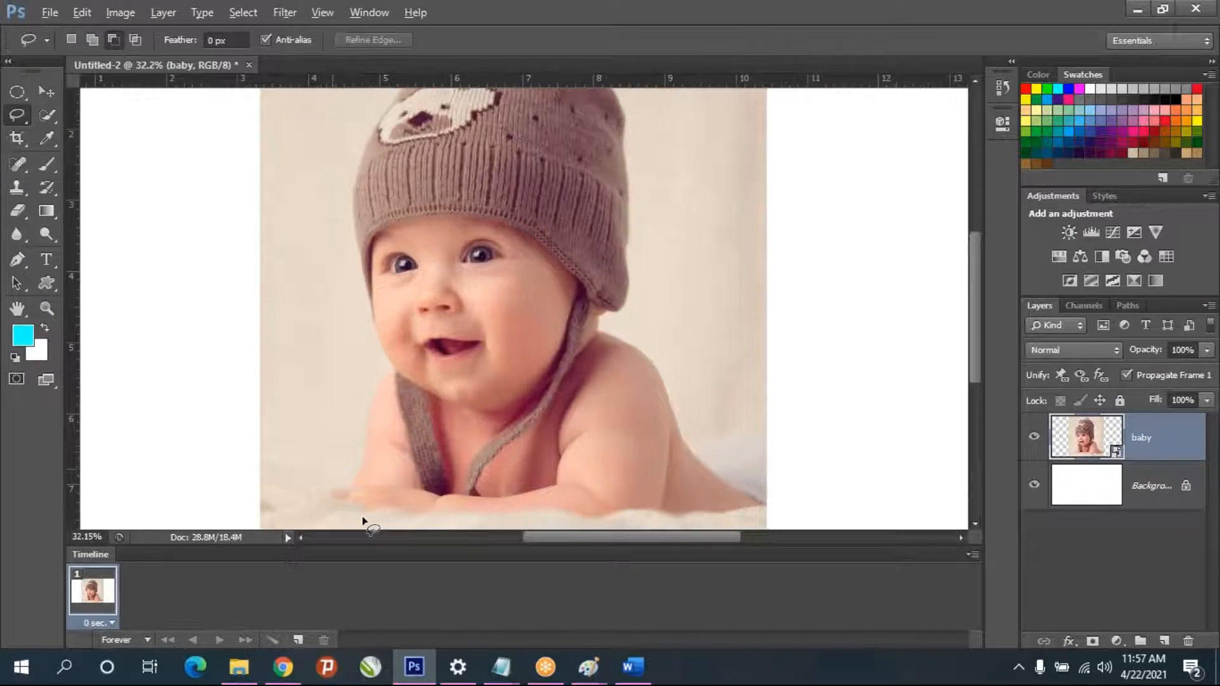
pyautogui.scroll(15, 365, 518)
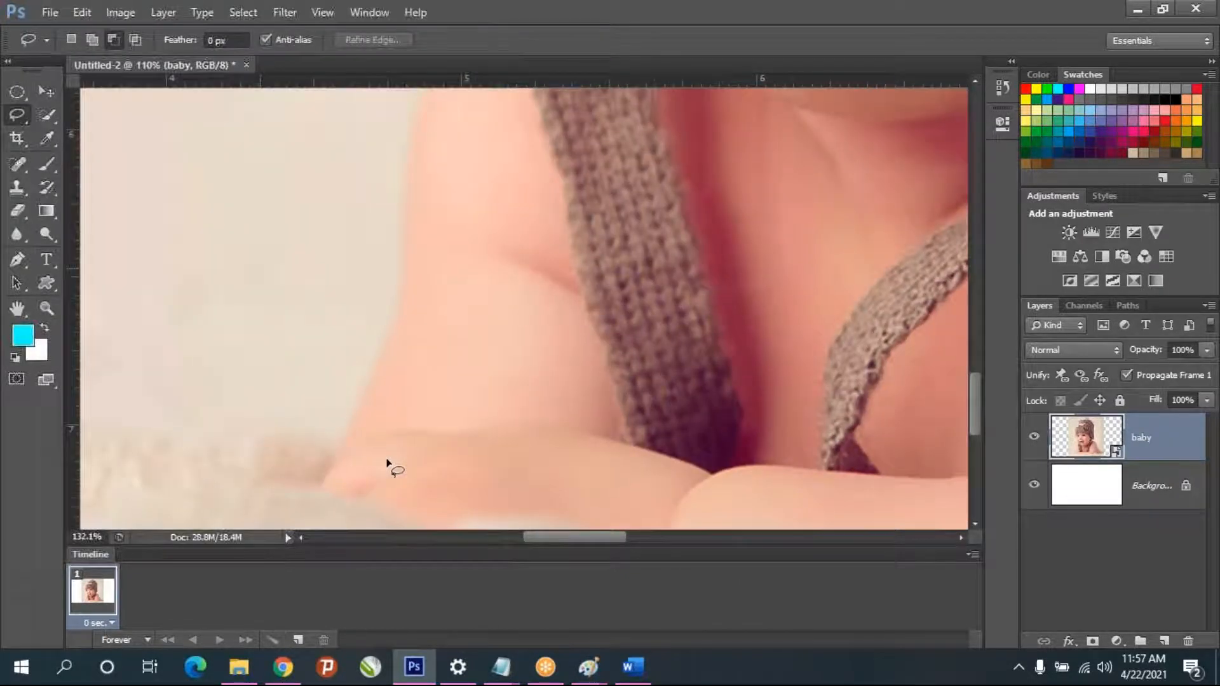
pyautogui.rightClick(12, 114)
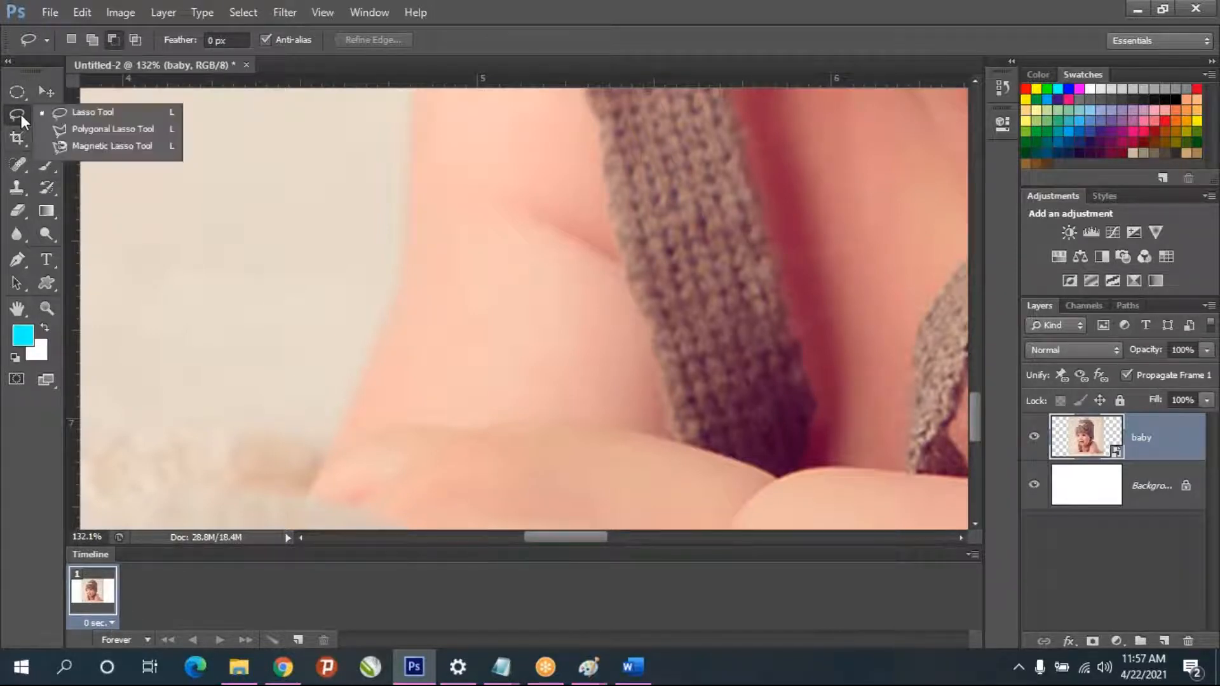
pyautogui.click(88, 131)
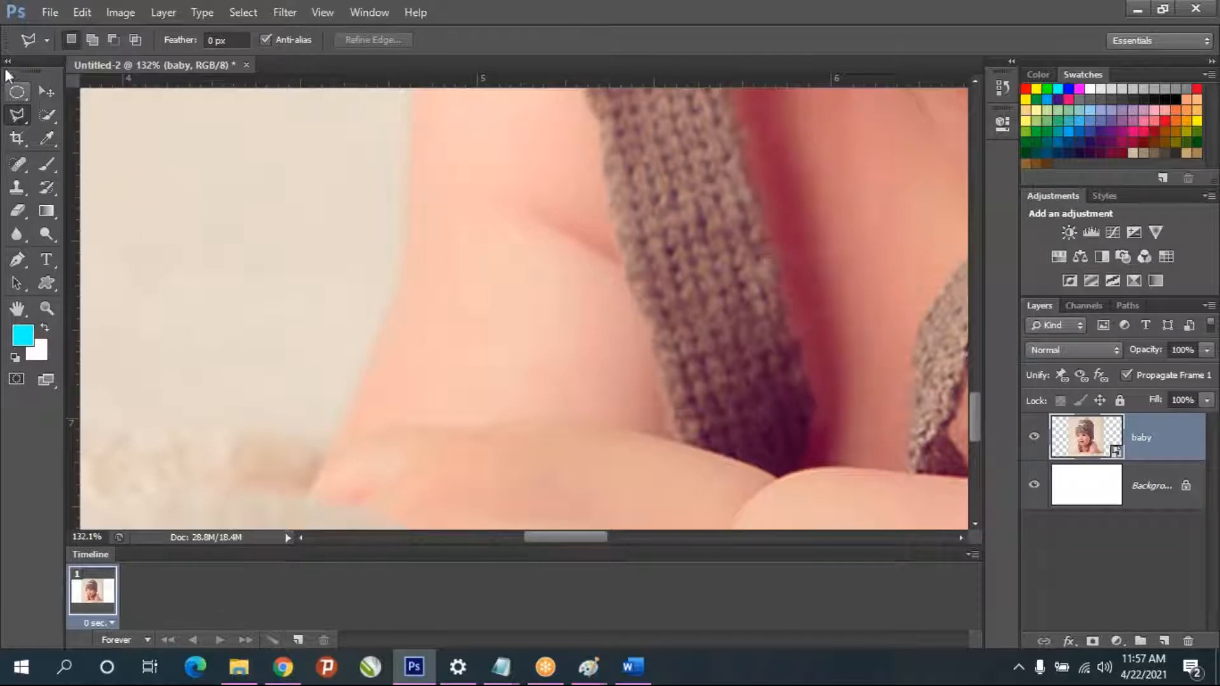
pyautogui.click(310, 493)
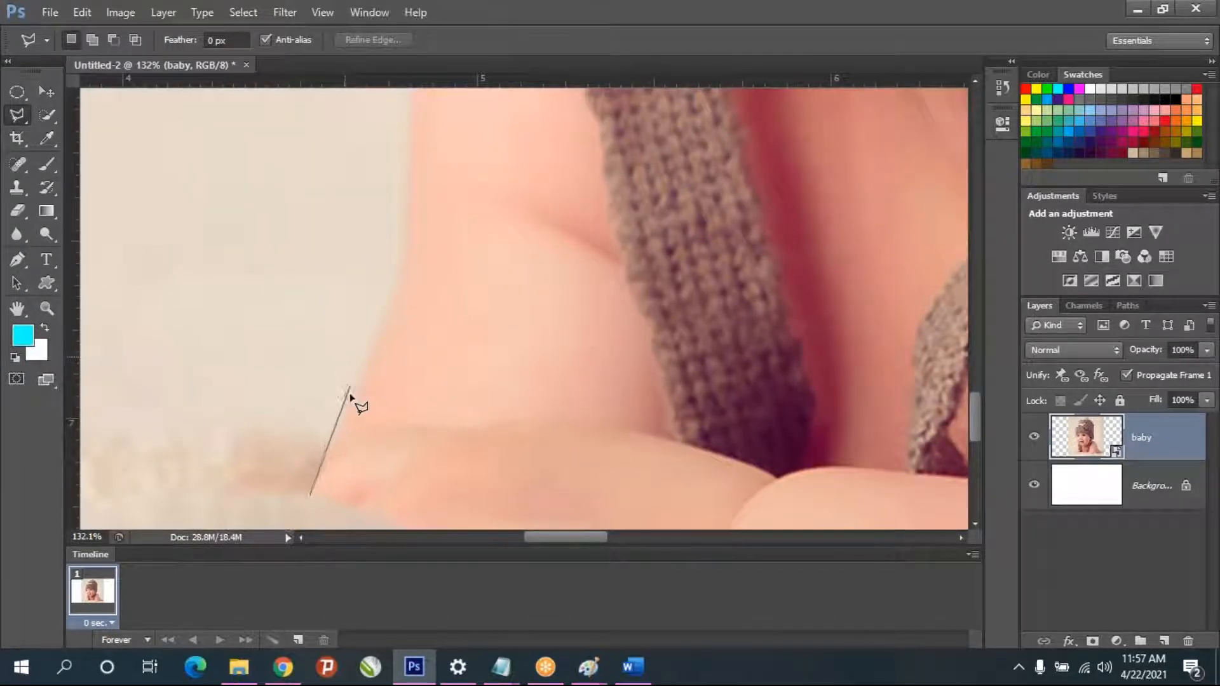
pyautogui.click(389, 308)
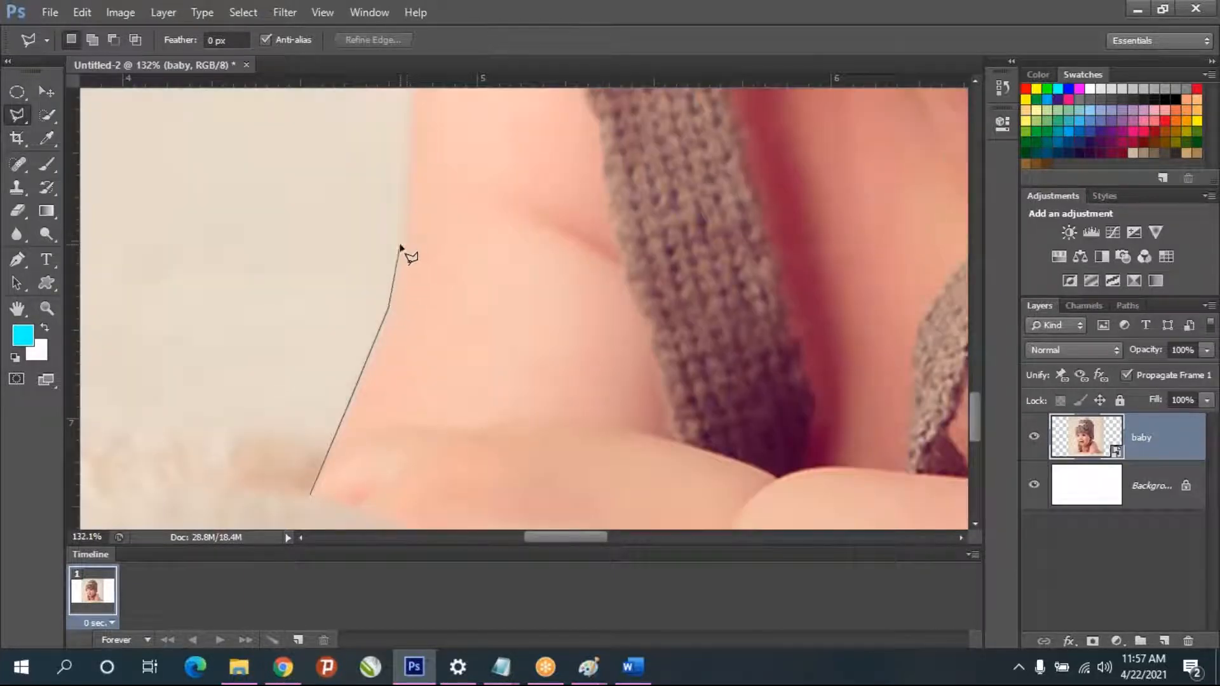
pyautogui.click(401, 242)
pyautogui.click(404, 159)
# - Continue the polygonal outline up the upper arm and around the shoulder to where it meets the baby's jaw
pyautogui.click(421, 210)
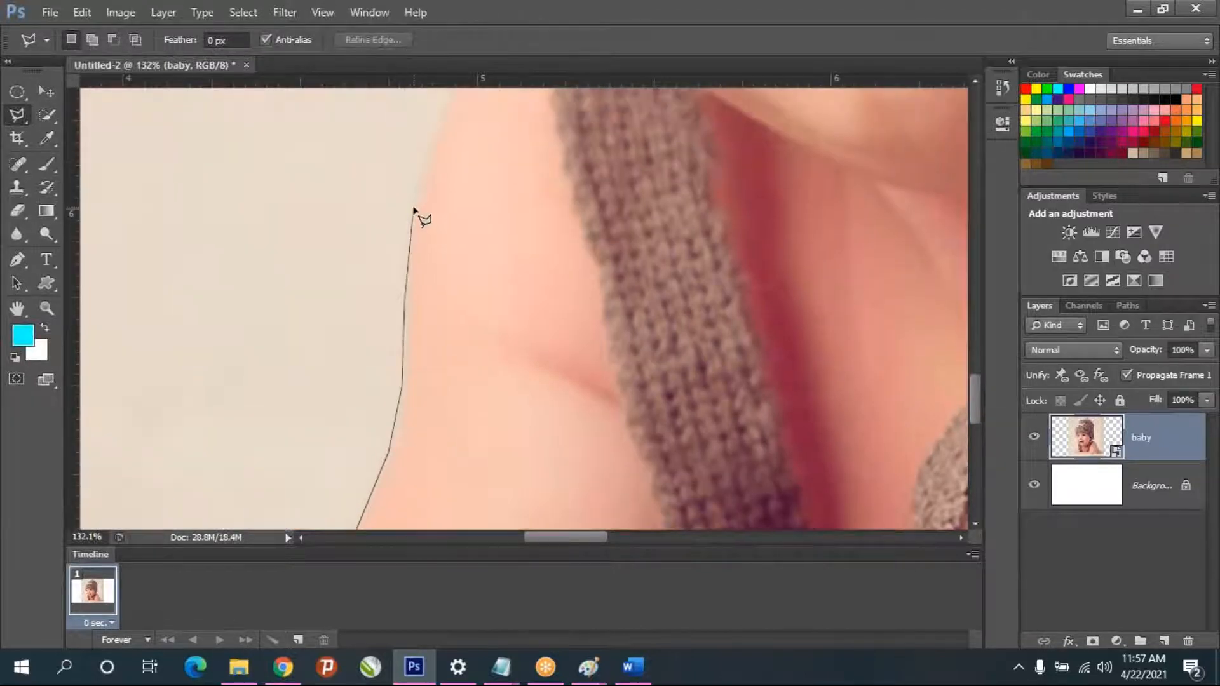
pyautogui.click(445, 130)
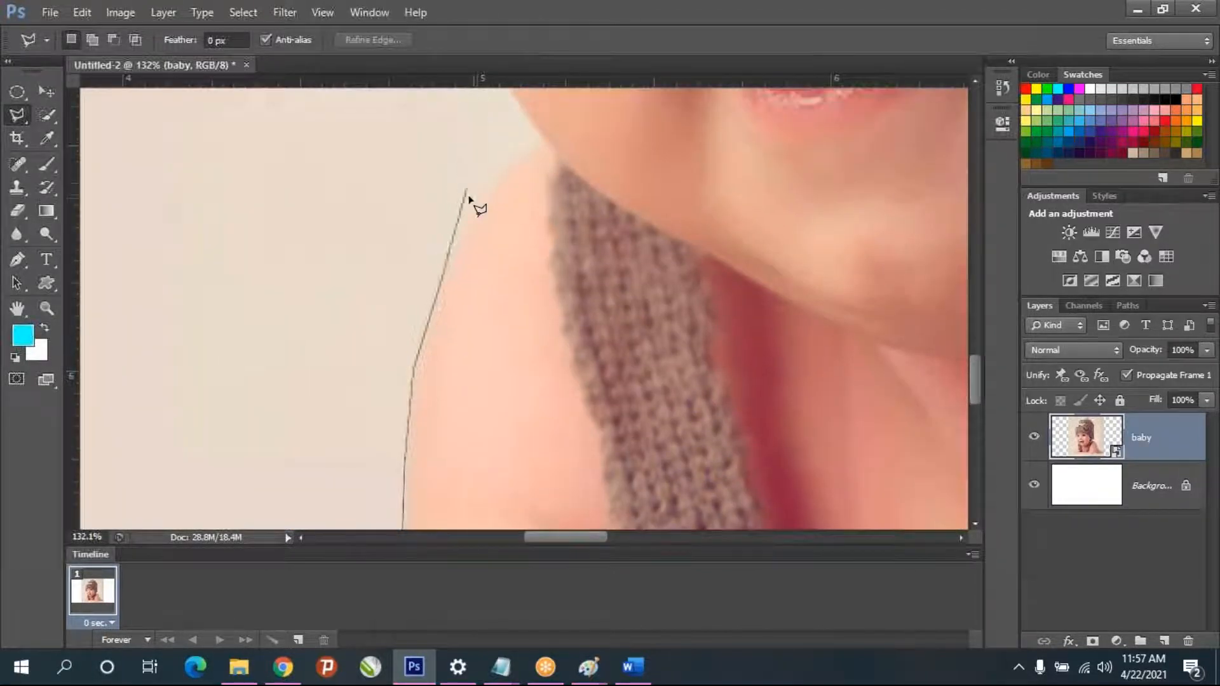
pyautogui.click(468, 217)
pyautogui.click(510, 162)
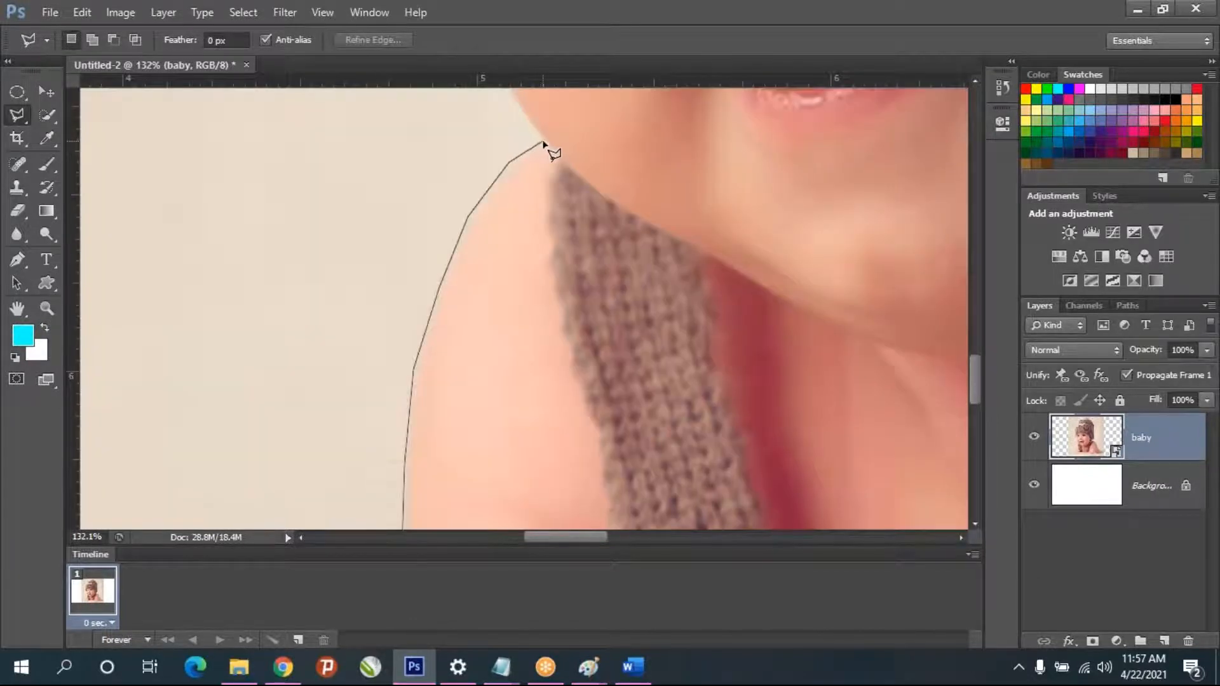
pyautogui.click(544, 142)
pyautogui.click(524, 119)
# - Place two stray lasso points across the baby's chin and neck and remove them from the outline
pyautogui.click(928, 251)
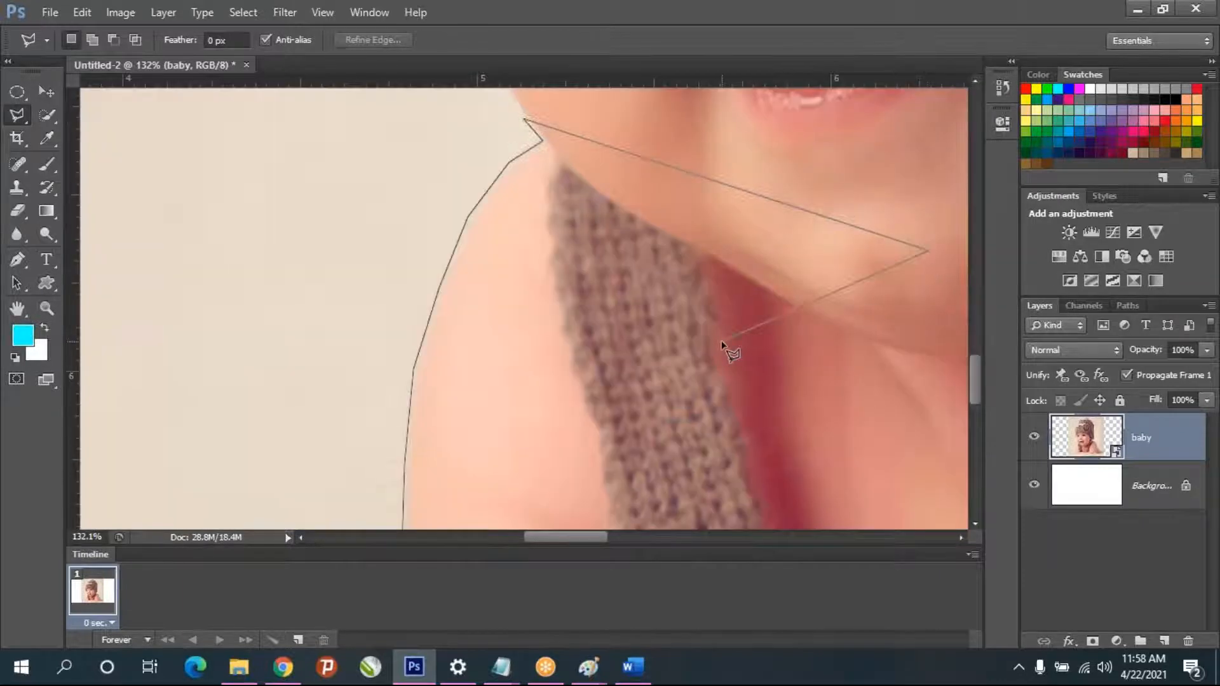
pyautogui.click(722, 344)
pyautogui.press('BackSpace')
pyautogui.press('BackSpace')
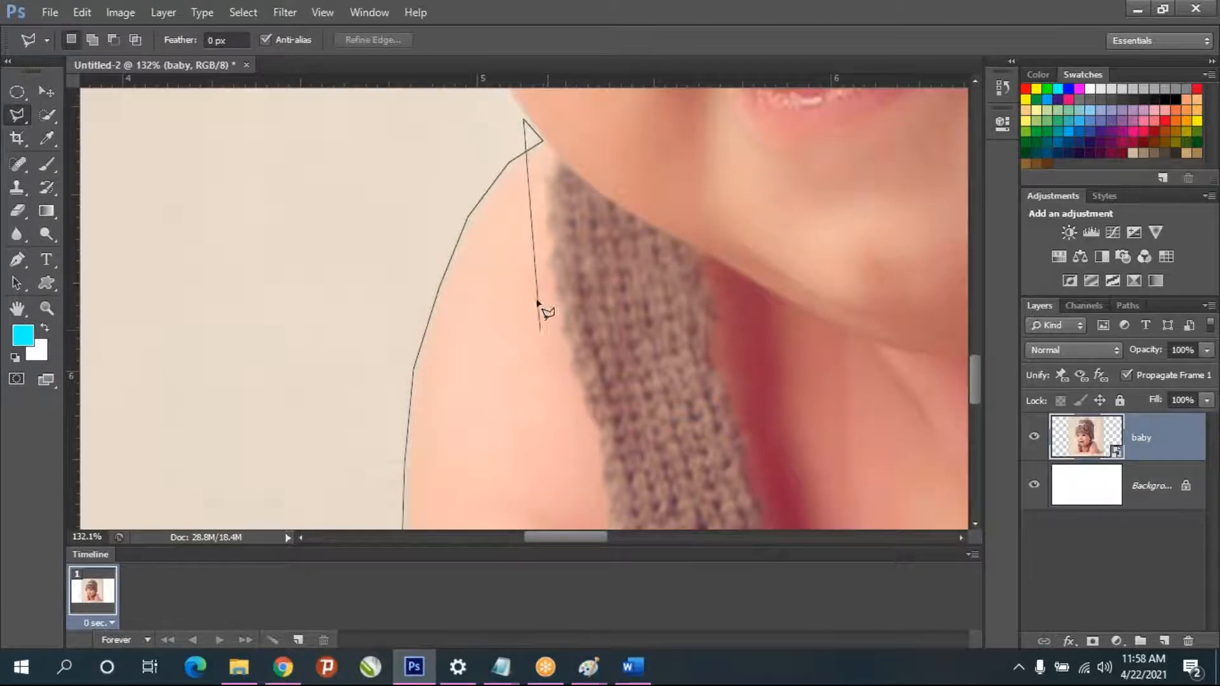
# - Extend the polygonal outline up the baby's cheek and along the outer edge of the hat's ribbed brim
pyautogui.scroll(5, 506, 59)
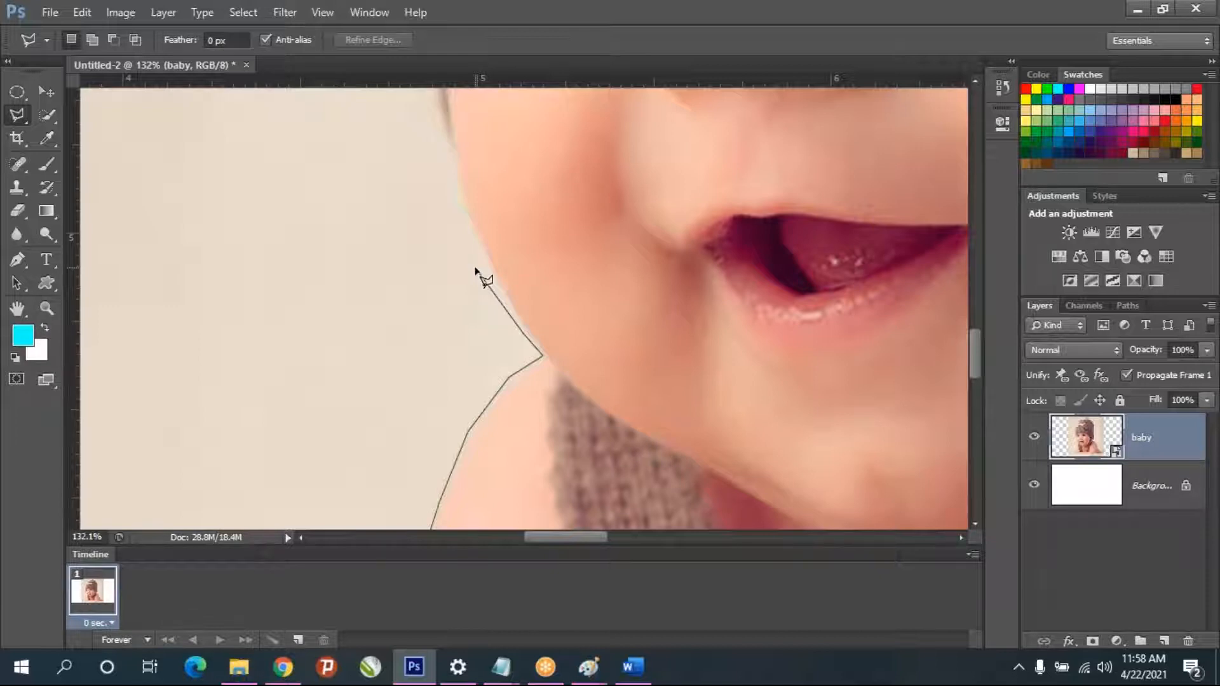
pyautogui.click(521, 329)
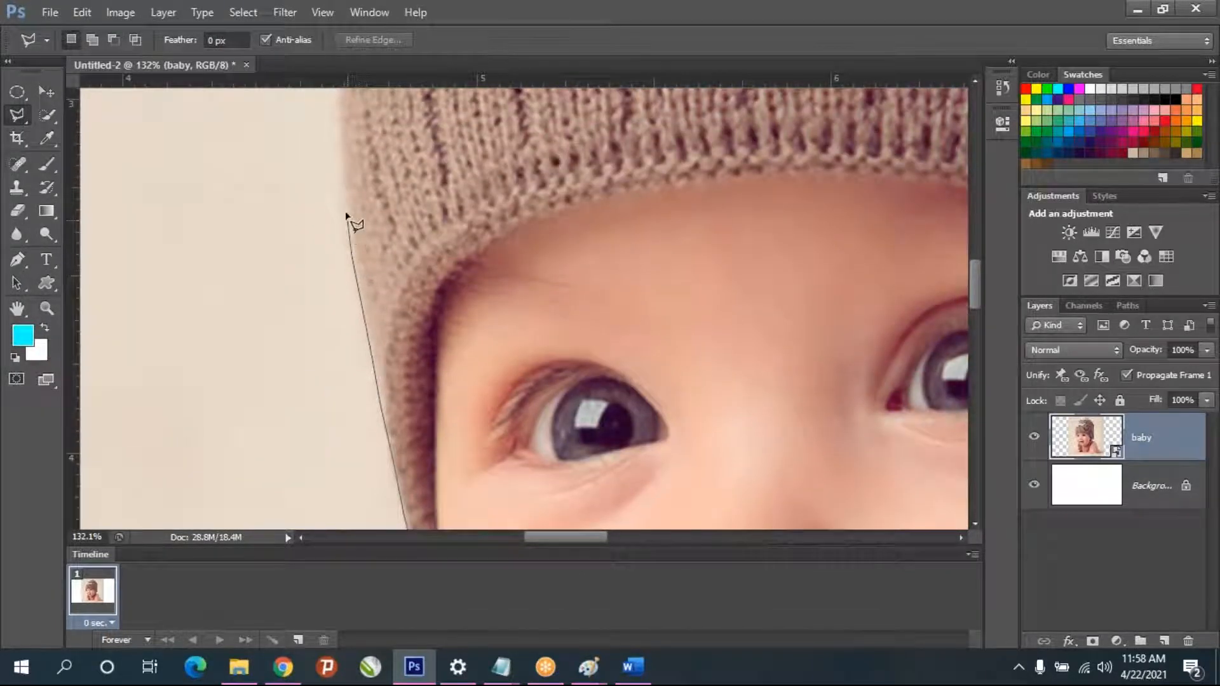
pyautogui.click(340, 177)
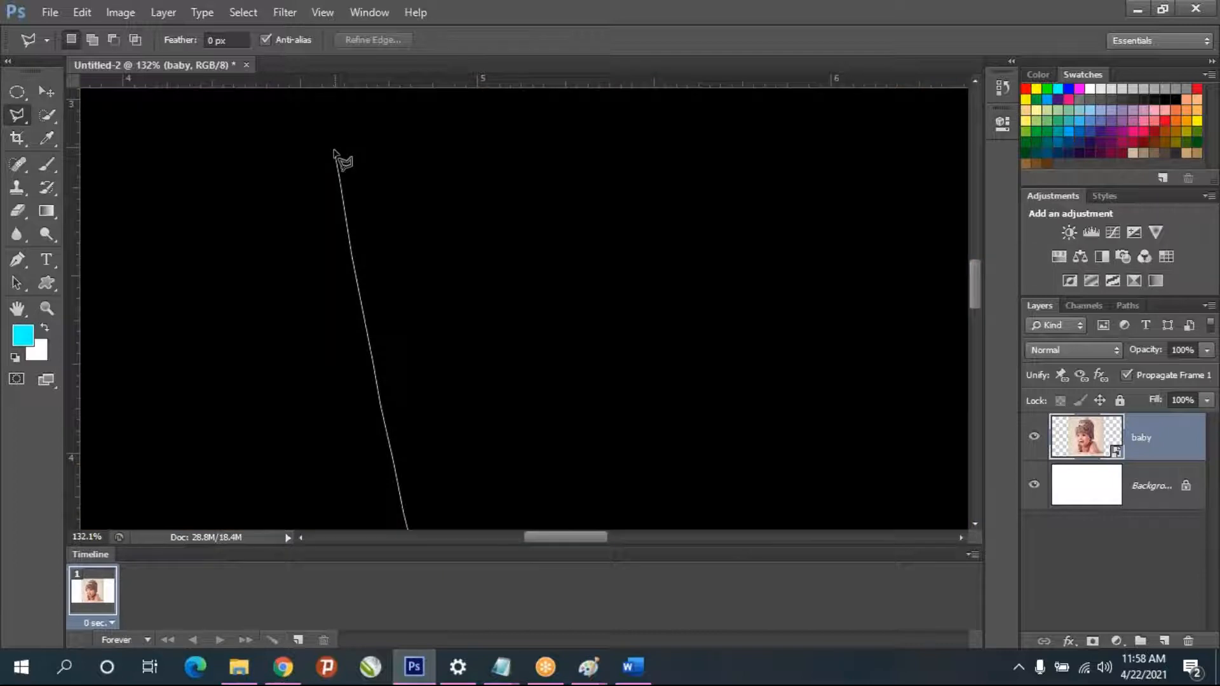
pyautogui.press('space')
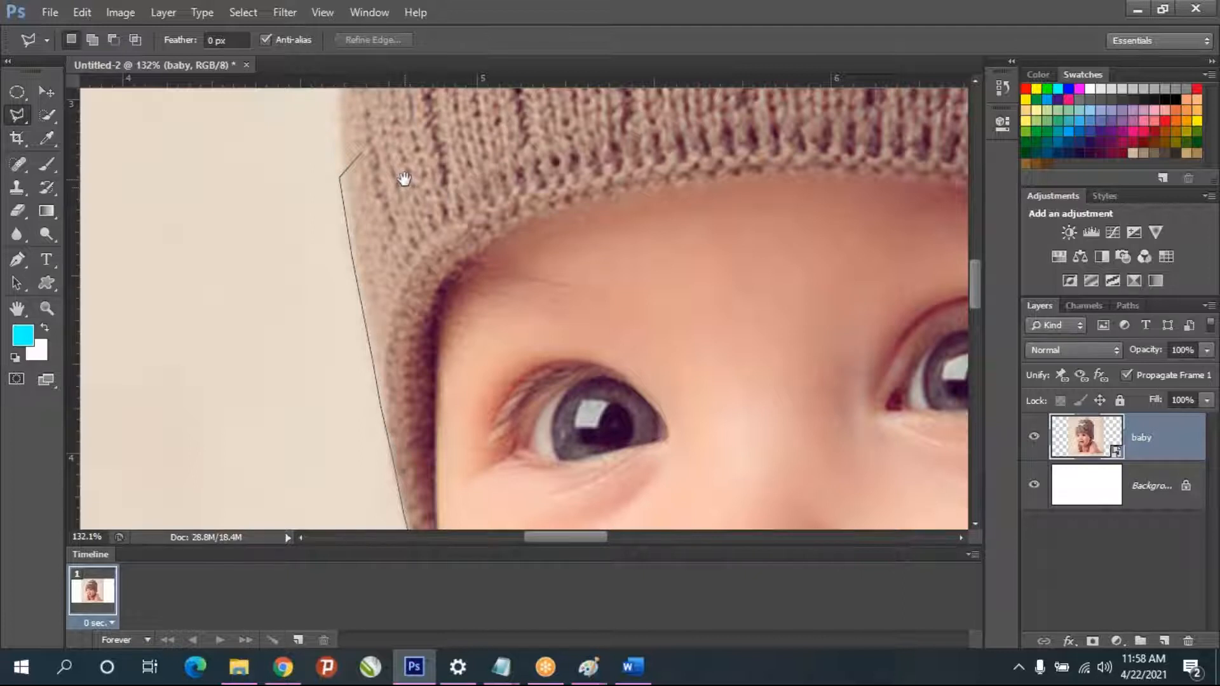
pyautogui.moveTo(404, 182)
pyautogui.mouseDown()
pyautogui.moveTo(395, 362)
pyautogui.moveTo(375, 403)
pyautogui.moveTo(395, 363)
pyautogui.mouseUp()
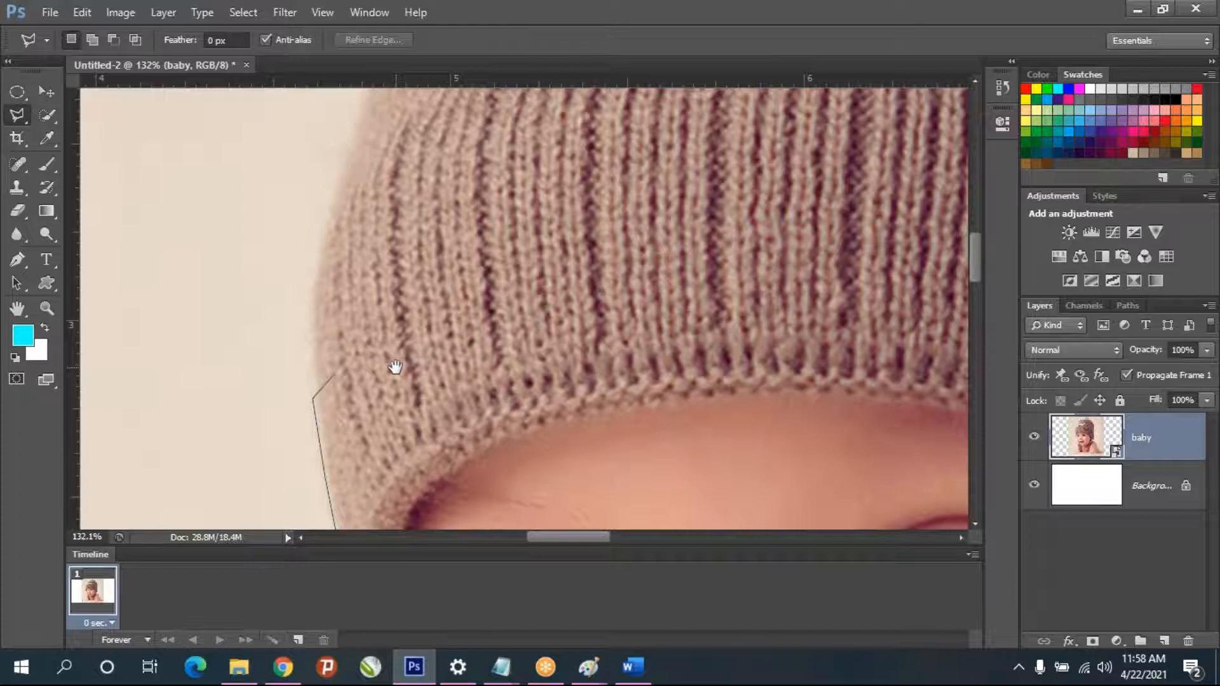
pyautogui.moveTo(349, 237); pyautogui.dragTo(329, 321)
pyautogui.click(300, 349)
pyautogui.click(325, 224)
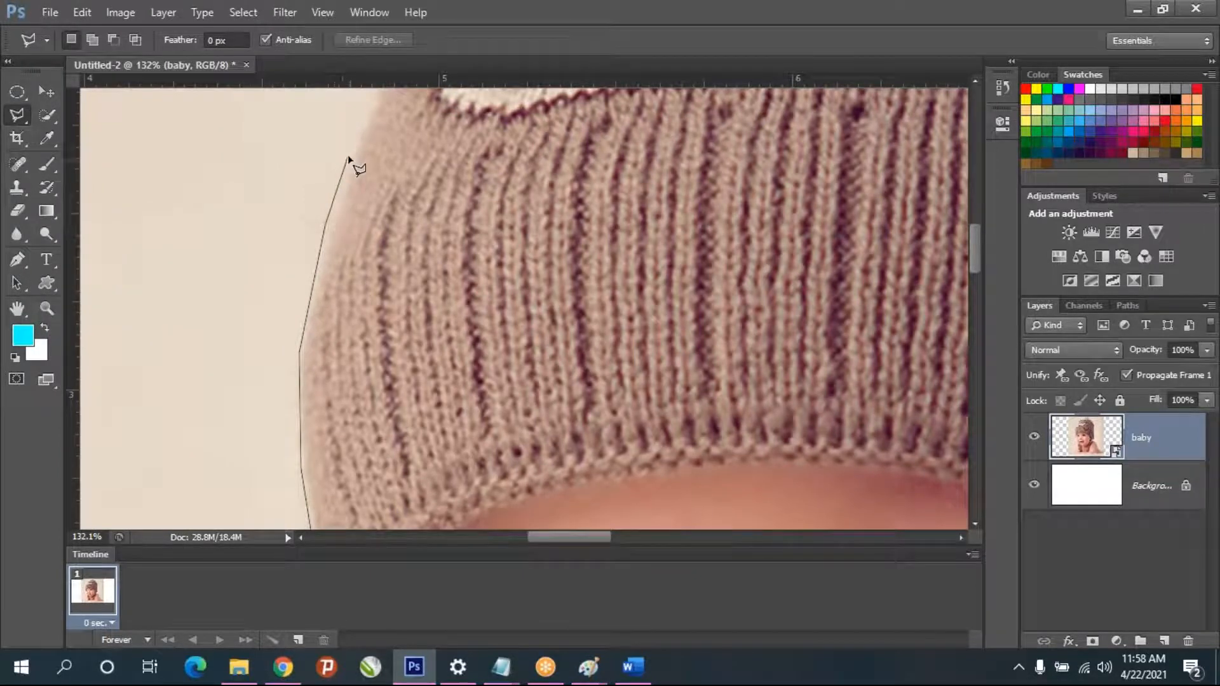
pyautogui.click(368, 107)
# - Trace the hat's outer edge past the white bear patch up to the hat's upper corner
pyautogui.moveTo(446, 152); pyautogui.dragTo(381, 485)
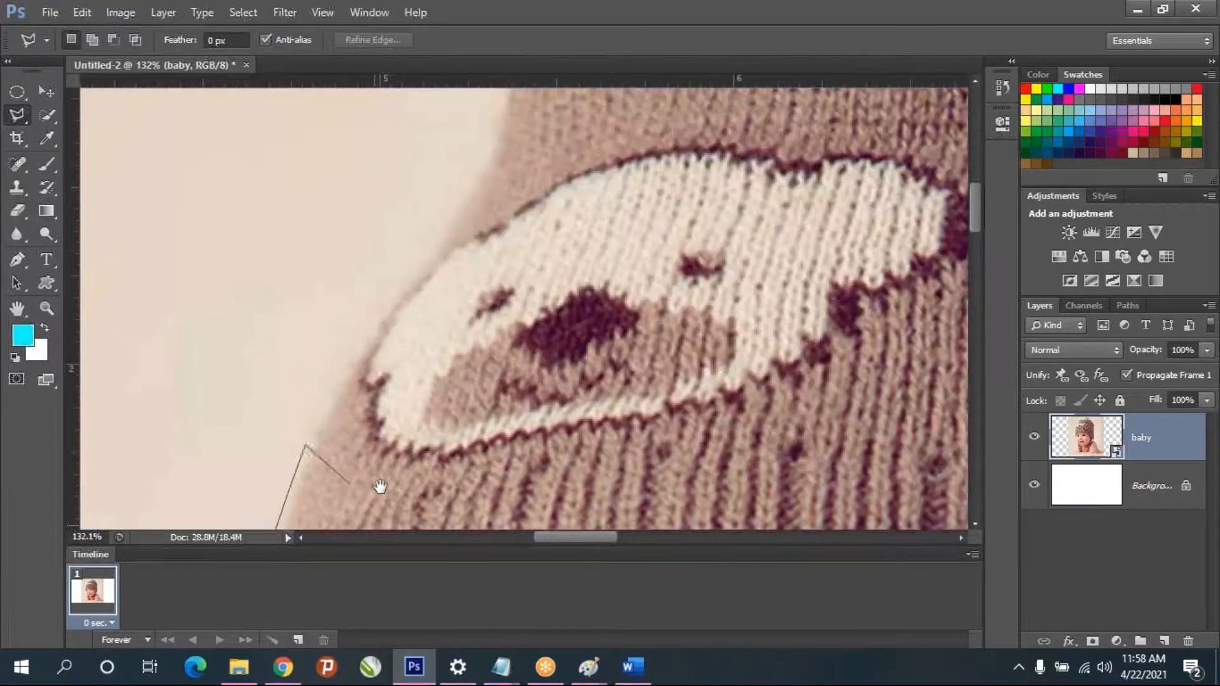
pyautogui.click(354, 361)
pyautogui.click(394, 297)
pyautogui.click(449, 228)
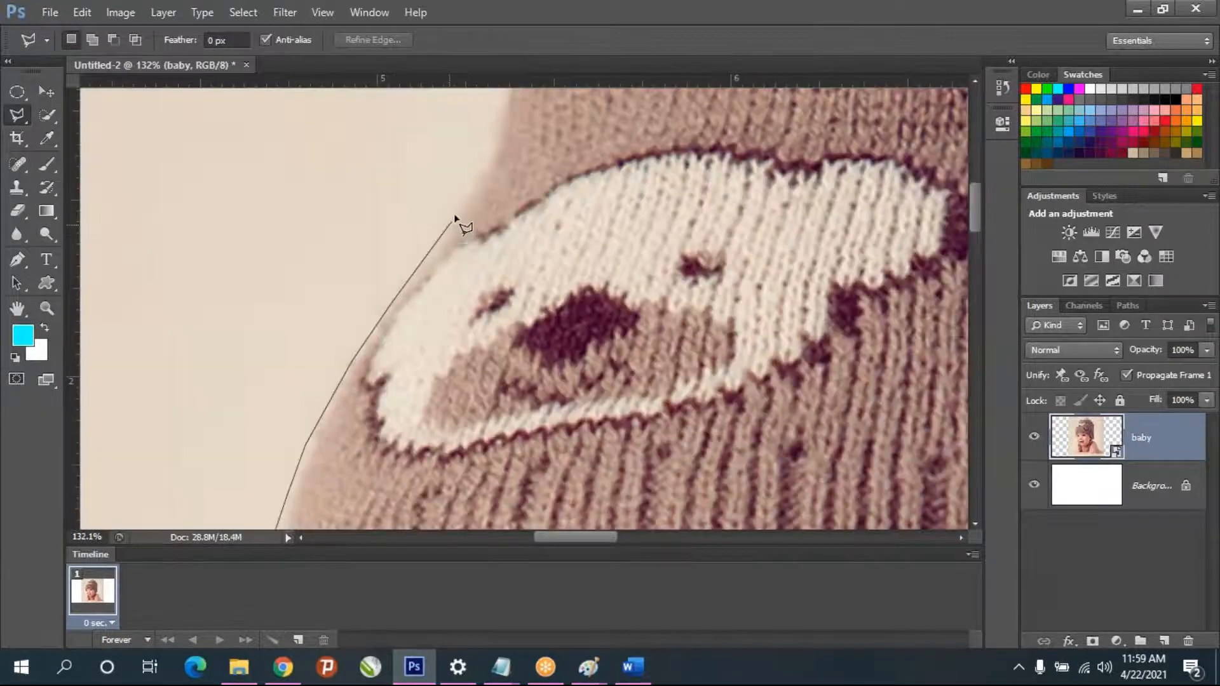
pyautogui.click(478, 183)
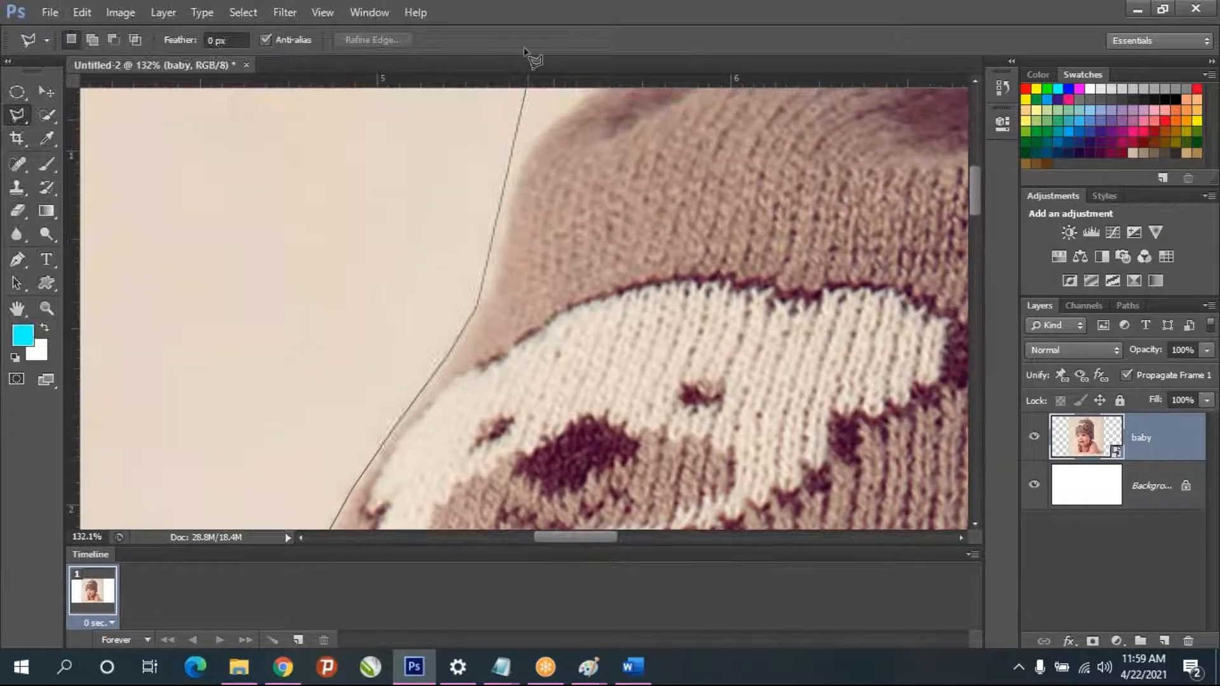
pyautogui.click(497, 375)
pyautogui.click(513, 289)
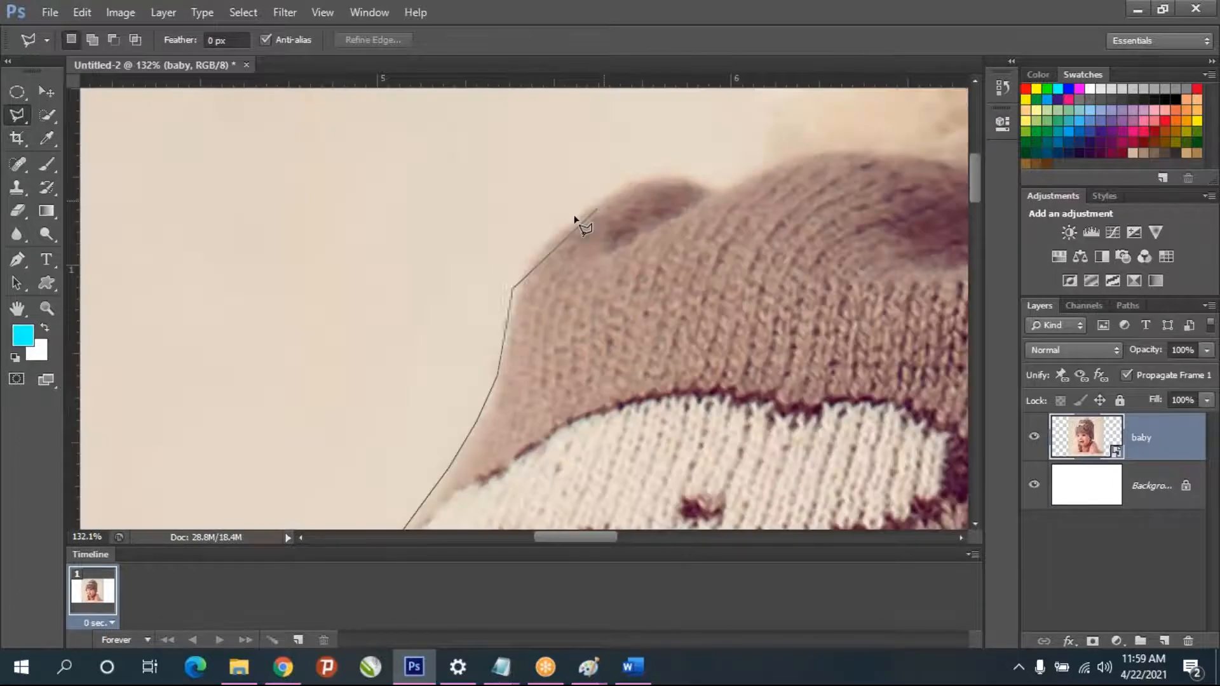
# - Carry the outline over the small folded bump and along the hat's top to the base of the pompom
pyautogui.click(556, 229)
pyautogui.click(643, 175)
pyautogui.click(692, 180)
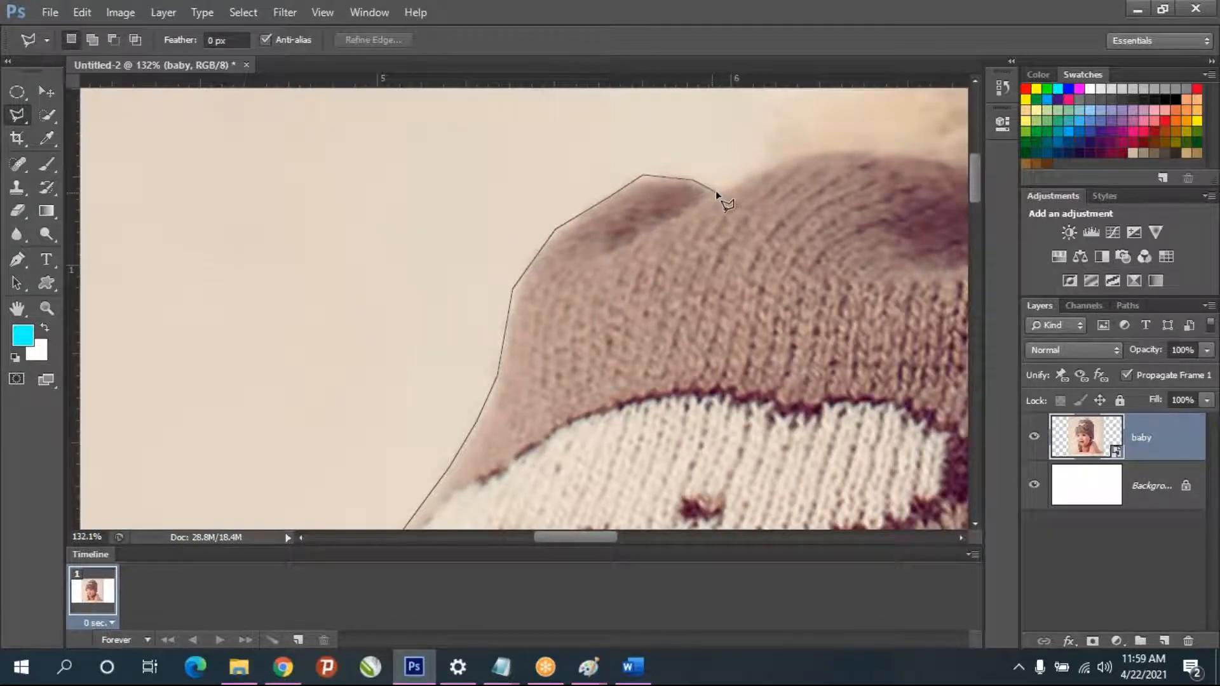
pyautogui.click(716, 184)
pyautogui.click(842, 148)
pyautogui.click(927, 161)
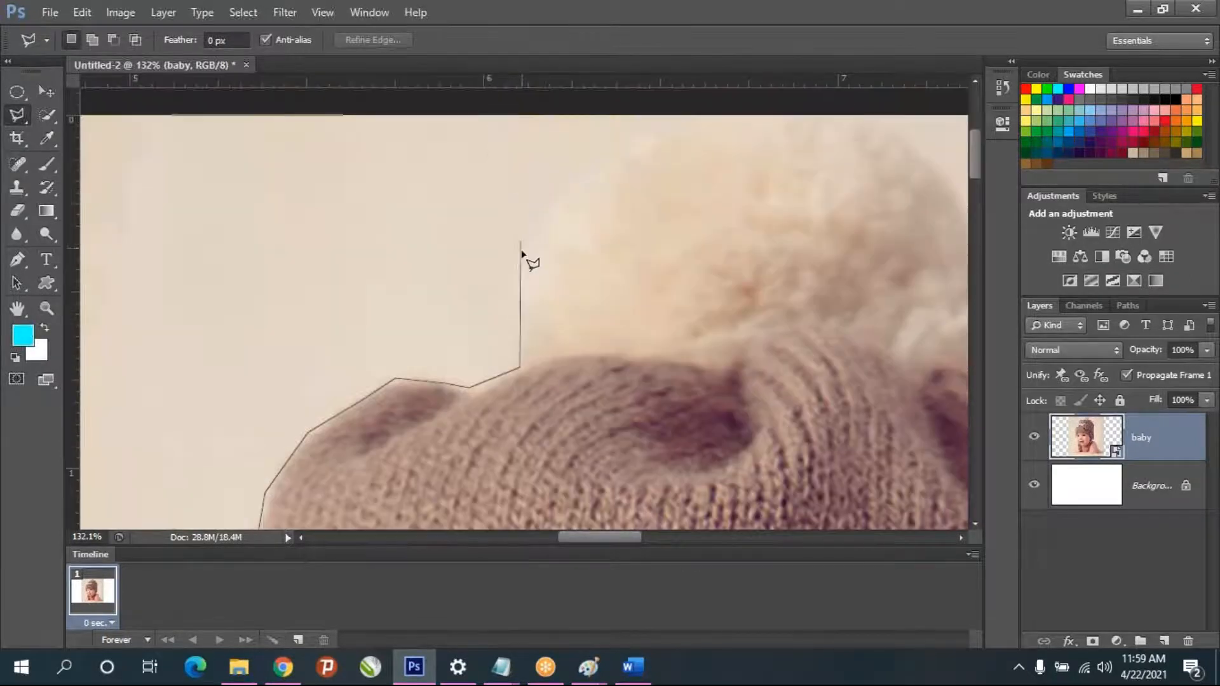
# - Outline the fluffy pompom with short segments, from its left base over the top to its right base
pyautogui.click(521, 262)
pyautogui.click(552, 204)
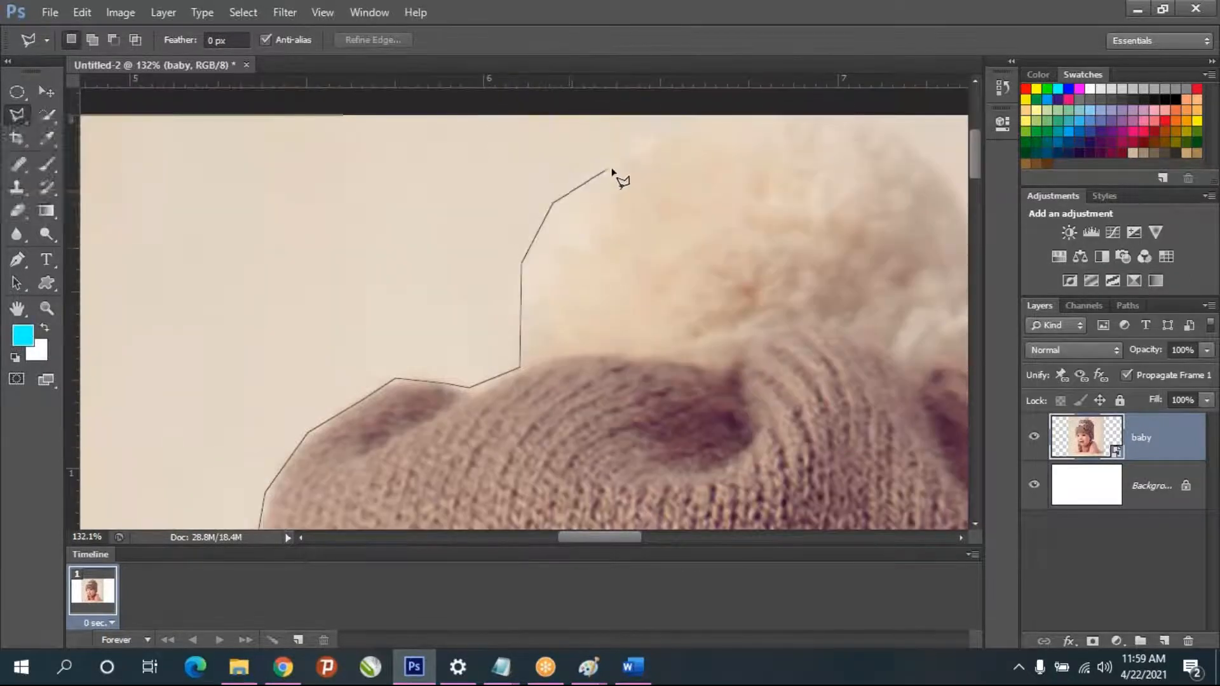
pyautogui.click(678, 129)
pyautogui.click(794, 126)
pyautogui.click(893, 130)
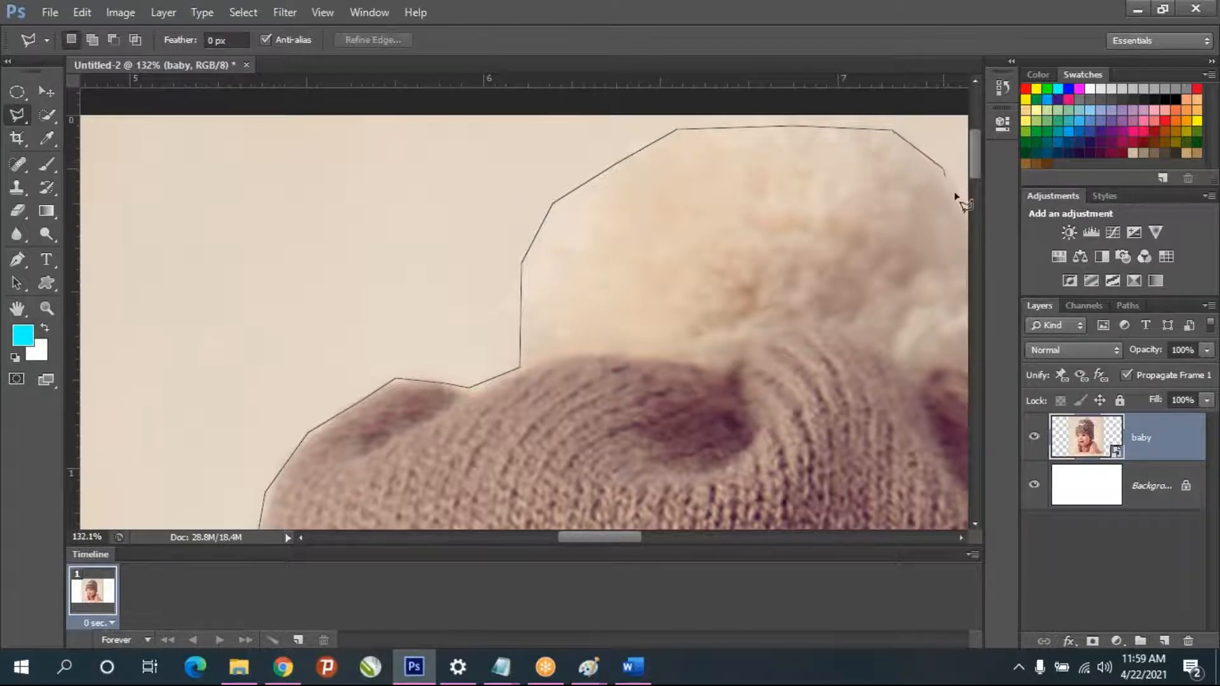
pyautogui.click(858, 168)
pyautogui.click(895, 238)
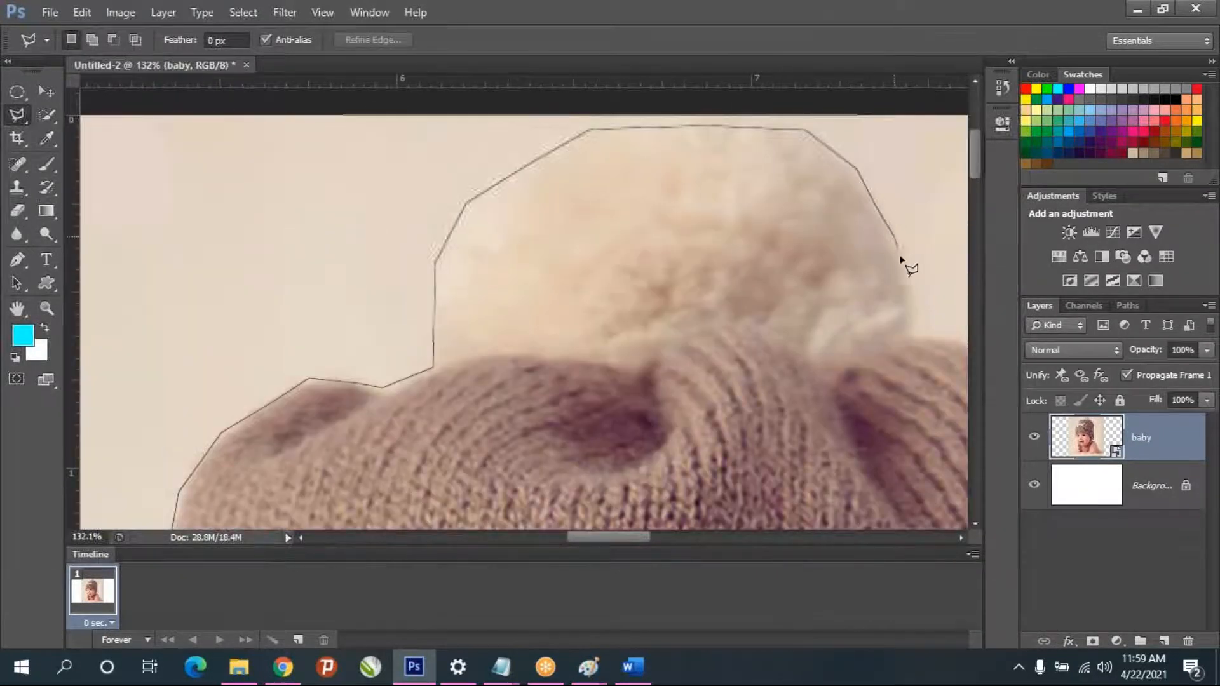
pyautogui.click(908, 329)
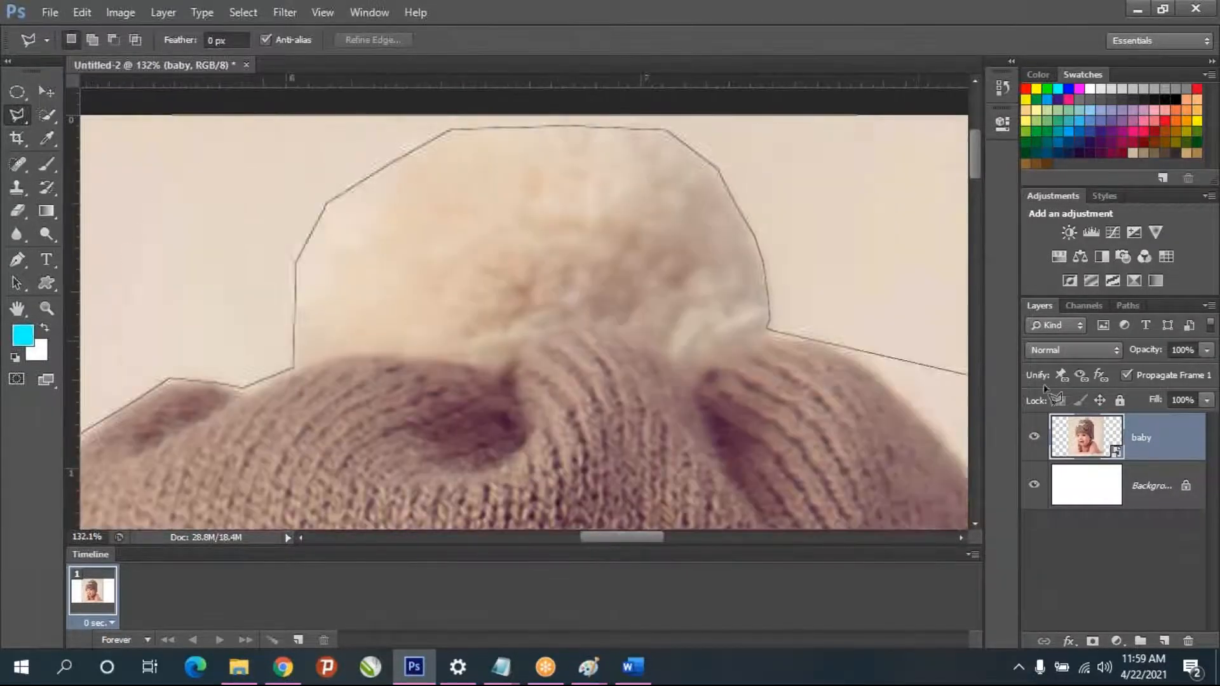
# - Continue the outline from the pompom's right base down the sloping upper edge of the hat
pyautogui.click(642, 341)
pyautogui.click(715, 372)
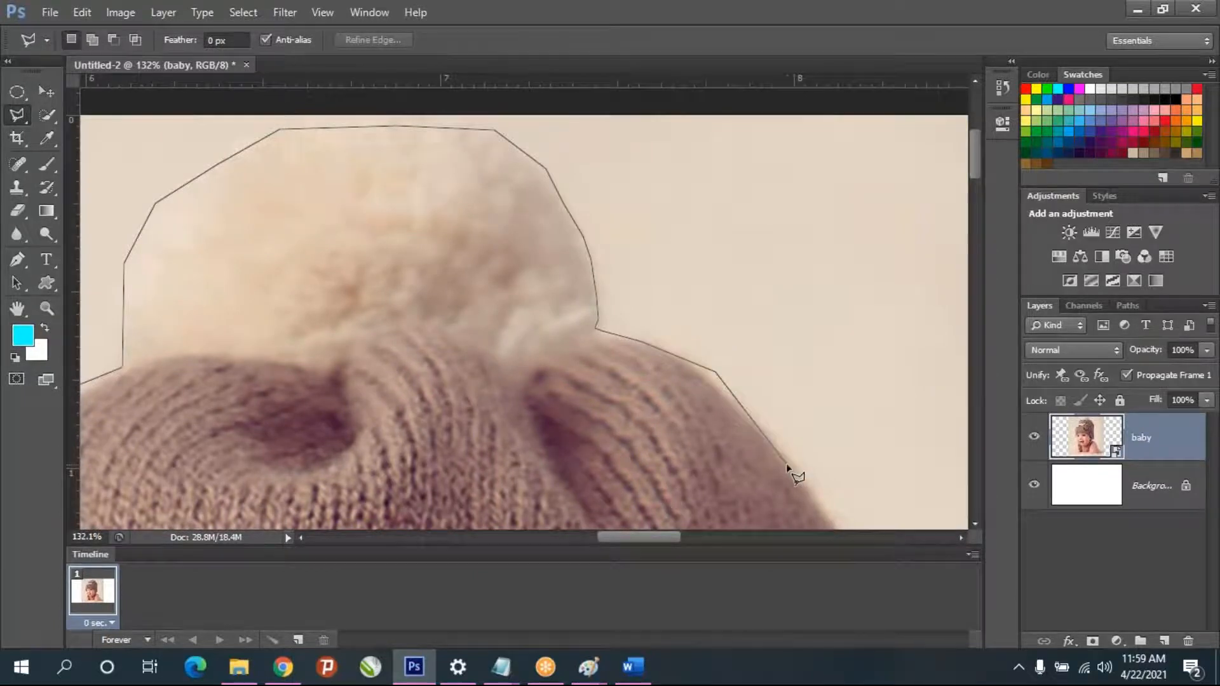
pyautogui.click(807, 479)
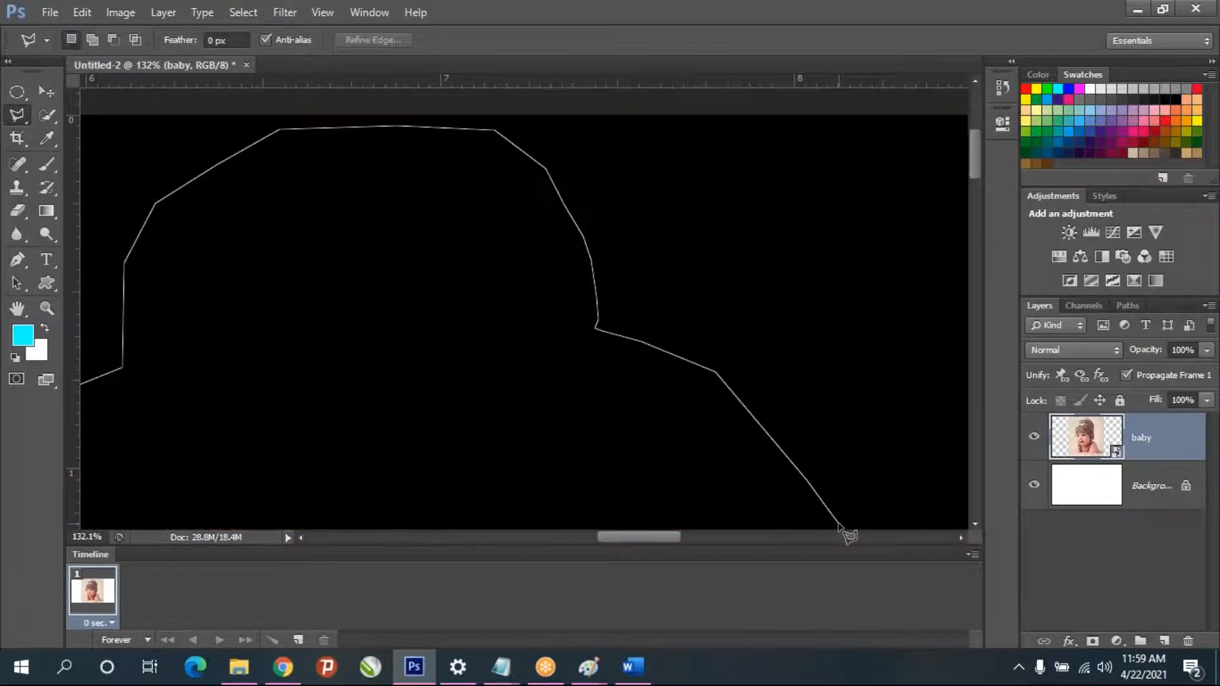
pyautogui.click(831, 513)
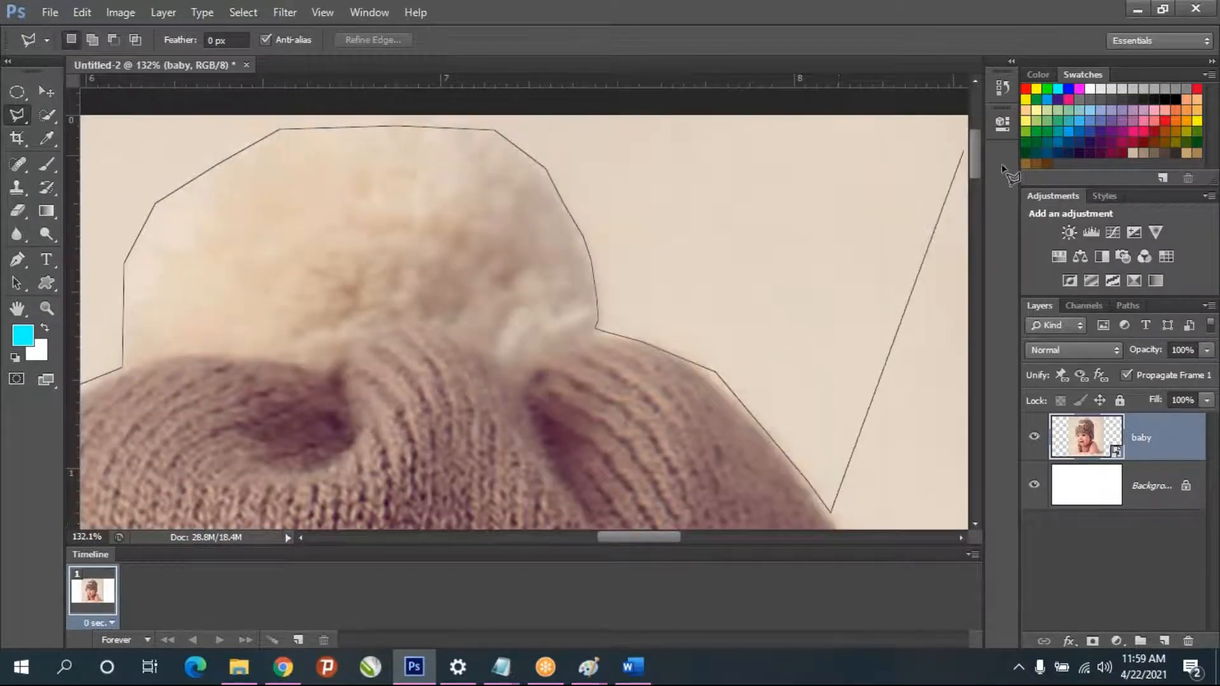
pyautogui.moveTo(733, 386); pyautogui.dragTo(713, 20)
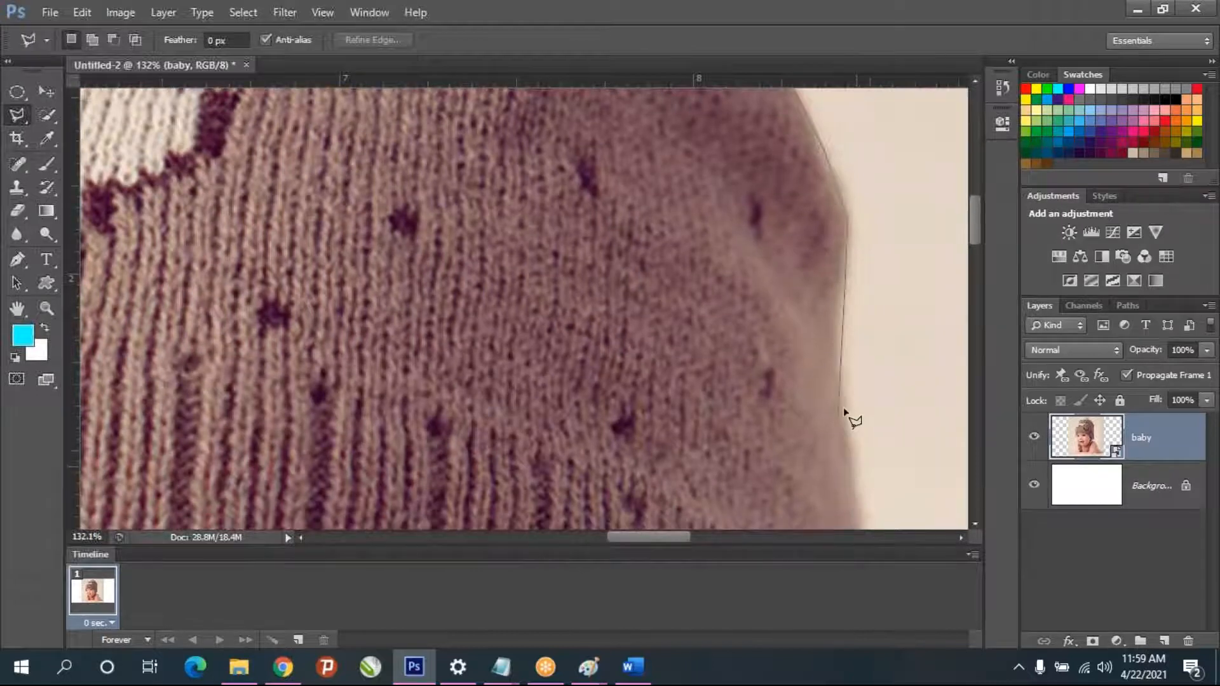
# - Trace down the hat's right edge and around the rounded lower tip to the baby's earlobe
pyautogui.click(840, 343)
pyautogui.click(858, 464)
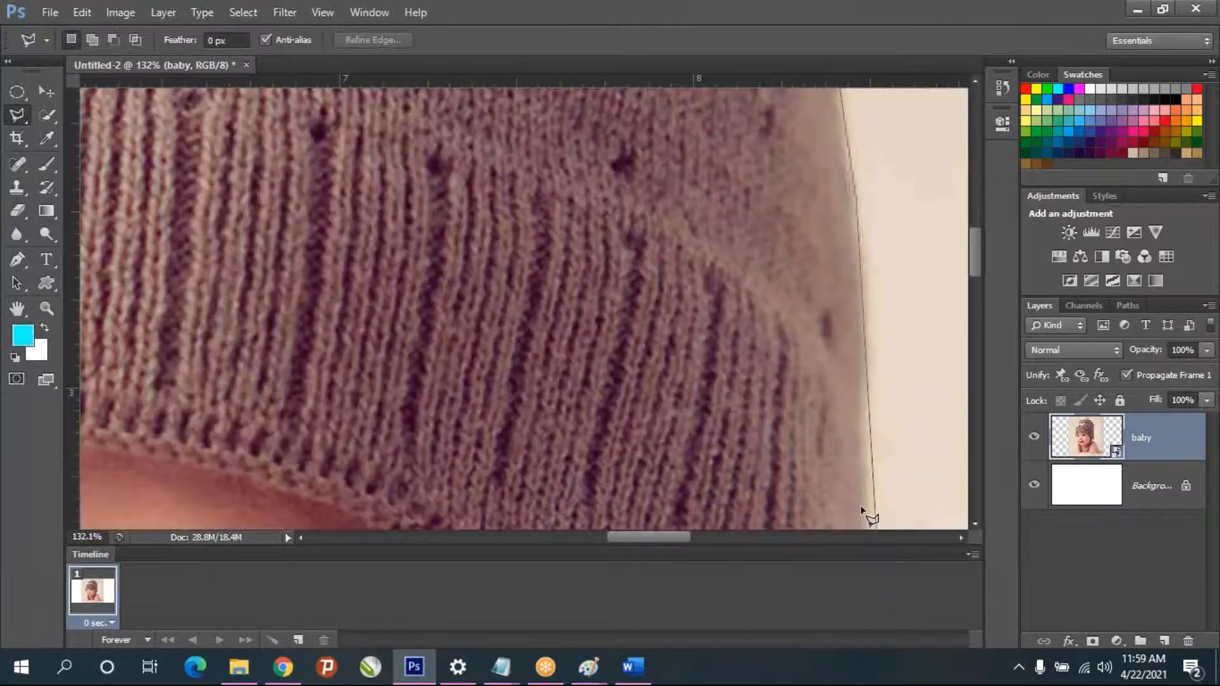
pyautogui.click(865, 393)
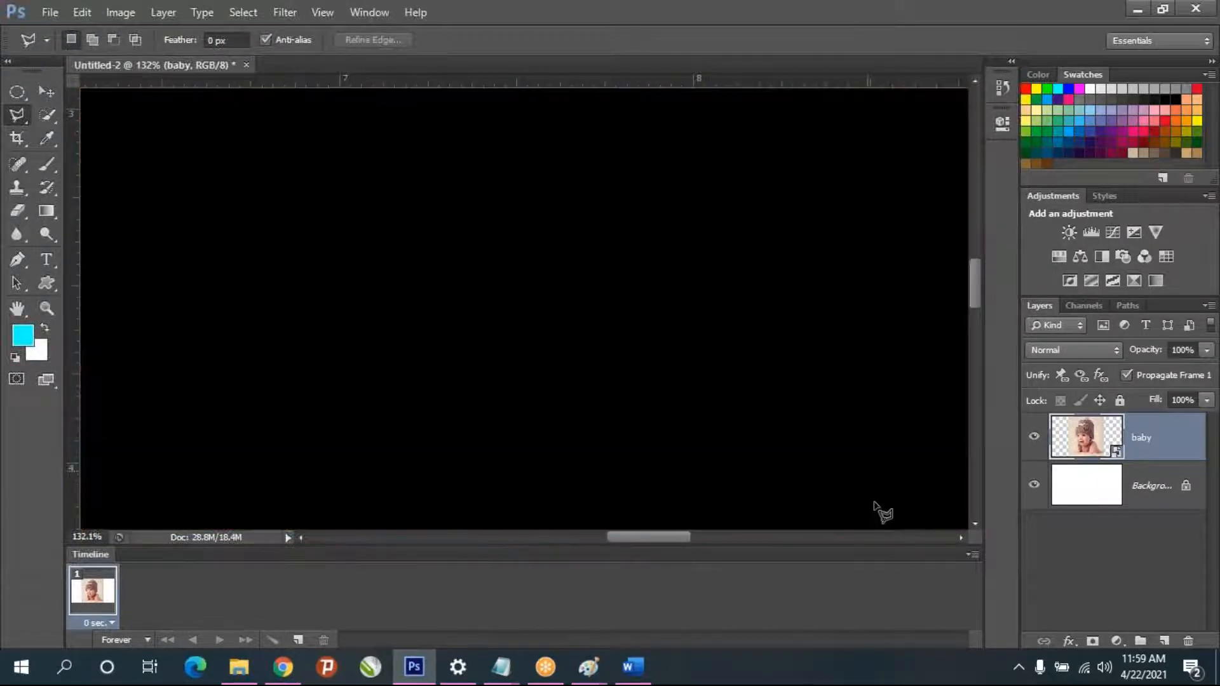
pyautogui.click(875, 503)
pyautogui.click(855, 291)
pyautogui.click(794, 343)
pyautogui.click(746, 350)
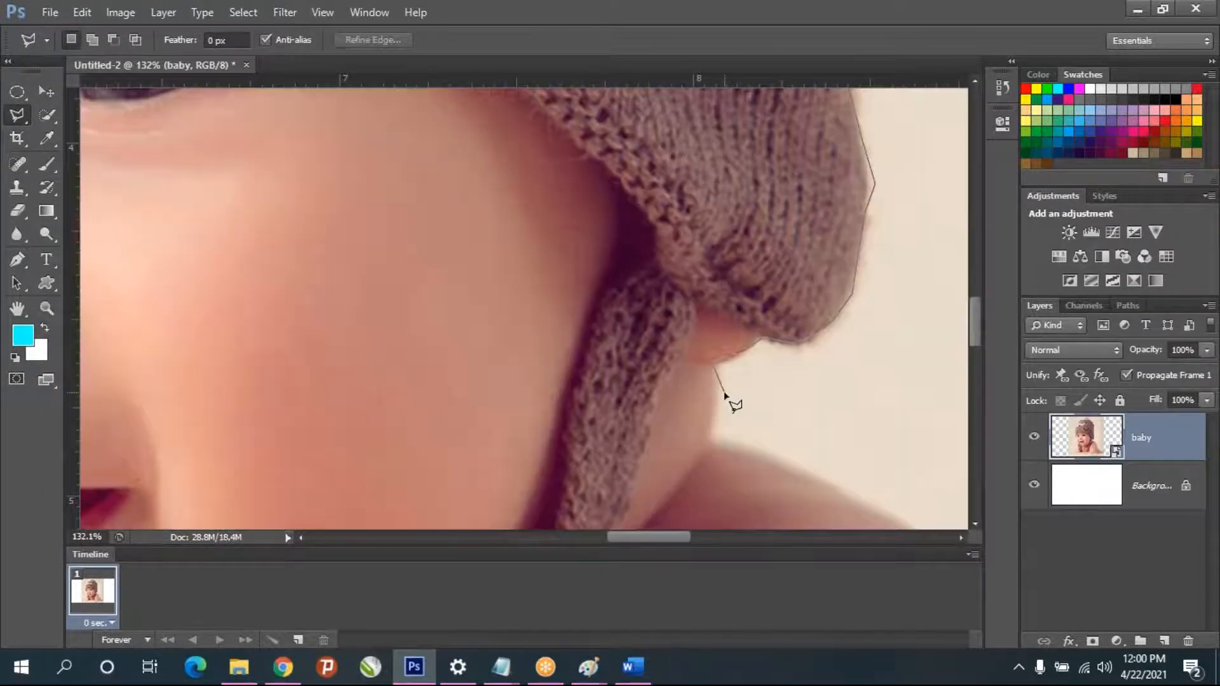
# - Continue the outline from the earlobe down the neck, over the shoulder and down the outer arm to the photo's right edge
pyautogui.click(721, 393)
pyautogui.click(710, 437)
pyautogui.click(857, 503)
pyautogui.click(858, 505)
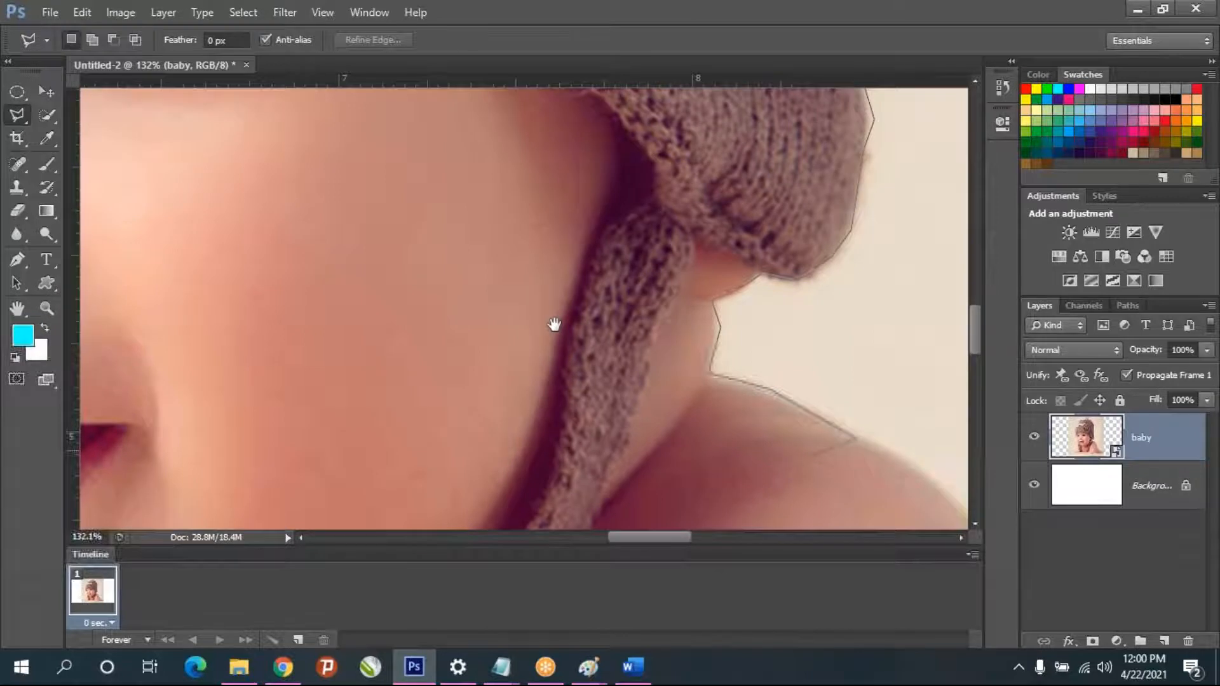
pyautogui.moveTo(555, 324); pyautogui.dragTo(315, 187)
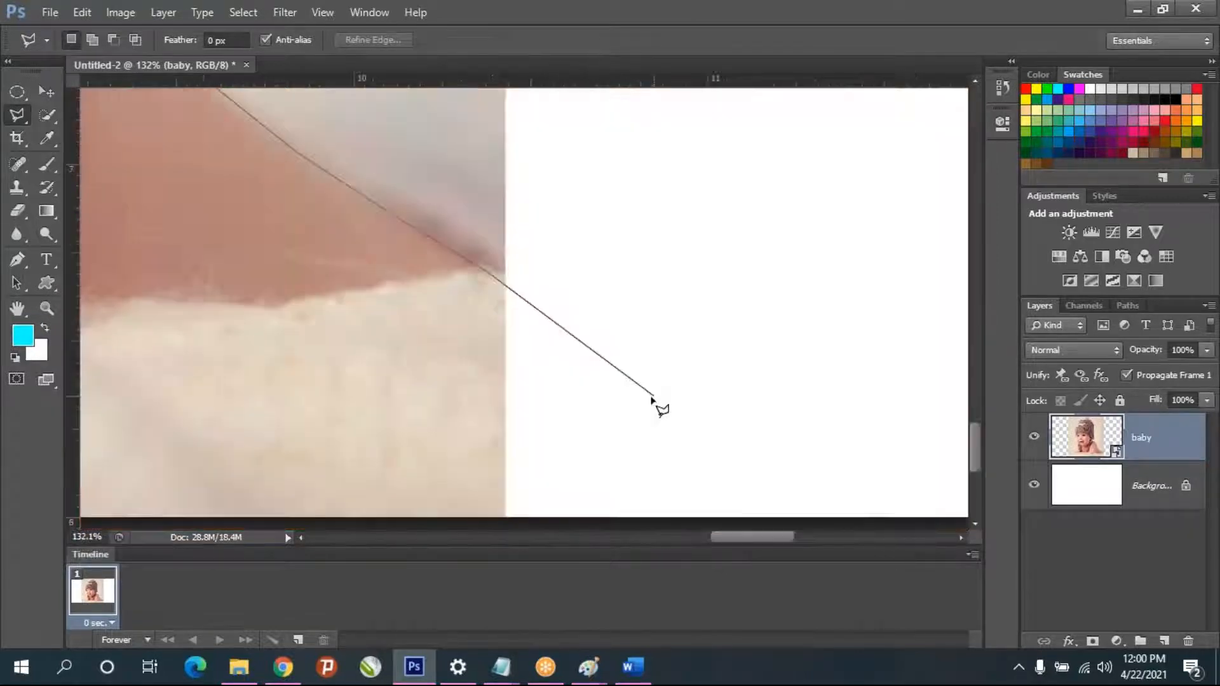
# - Trace the body's lower edge along the blanket, from the photo's right edge back to beneath the elbow
pyautogui.scroll(-2, 651, 398)
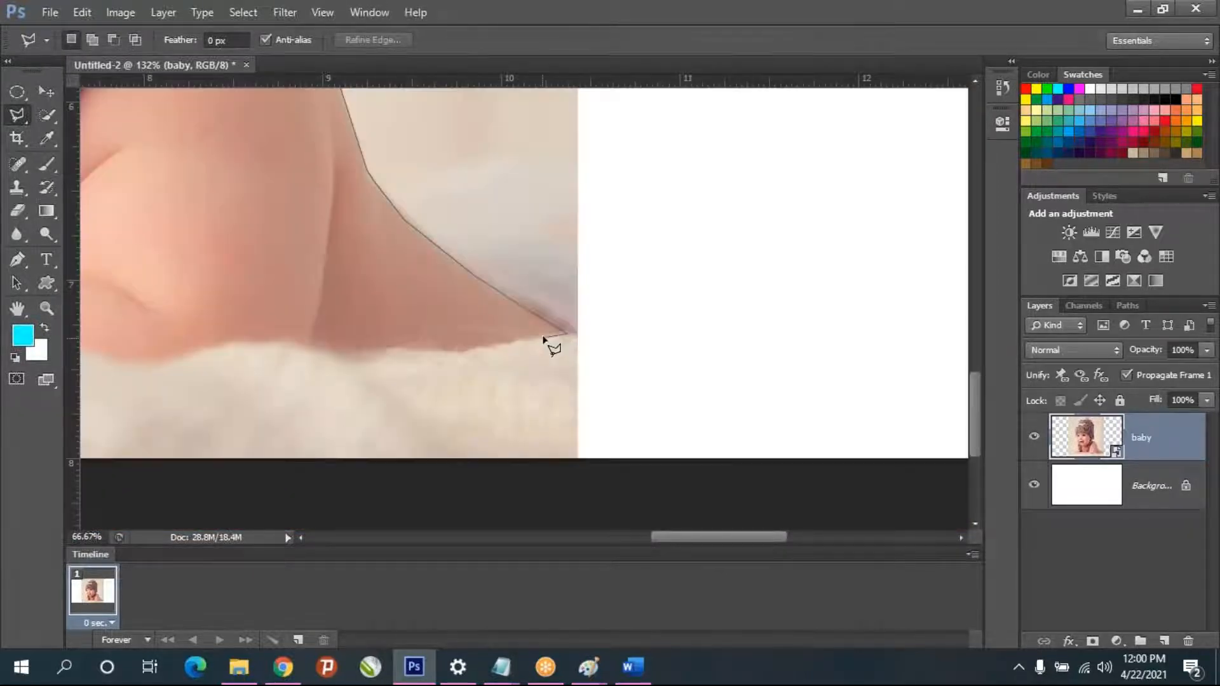
pyautogui.click(470, 351)
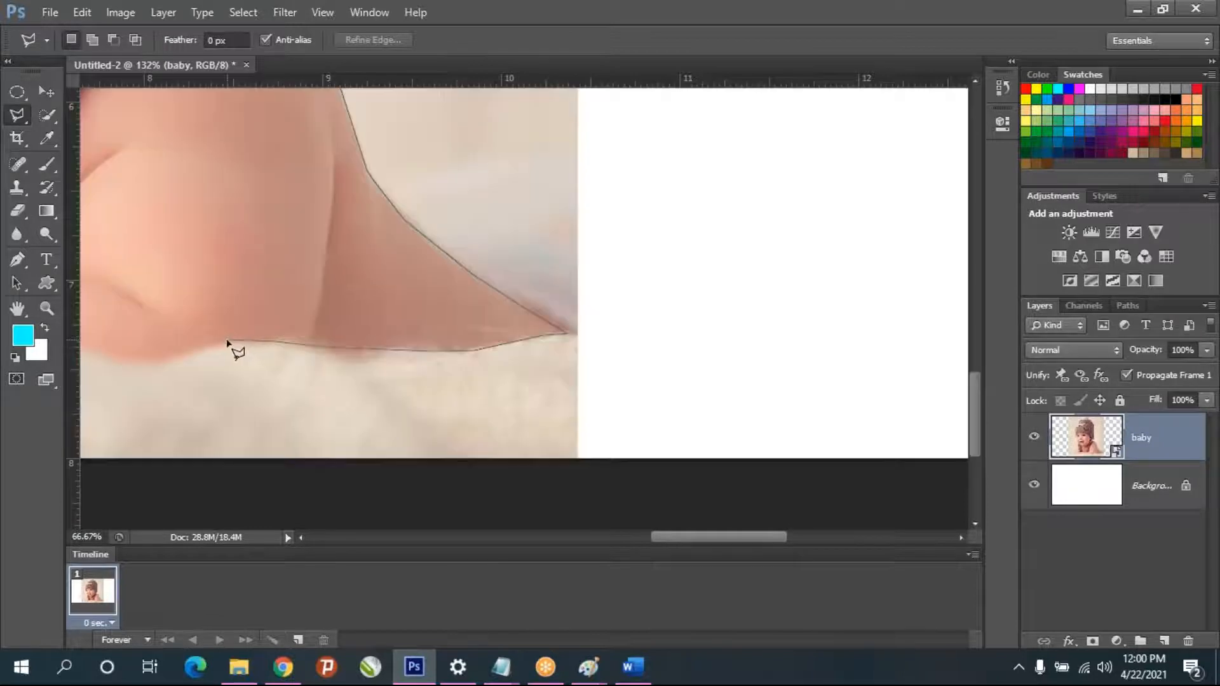
pyautogui.click(227, 340)
pyautogui.click(172, 356)
pyautogui.click(168, 363)
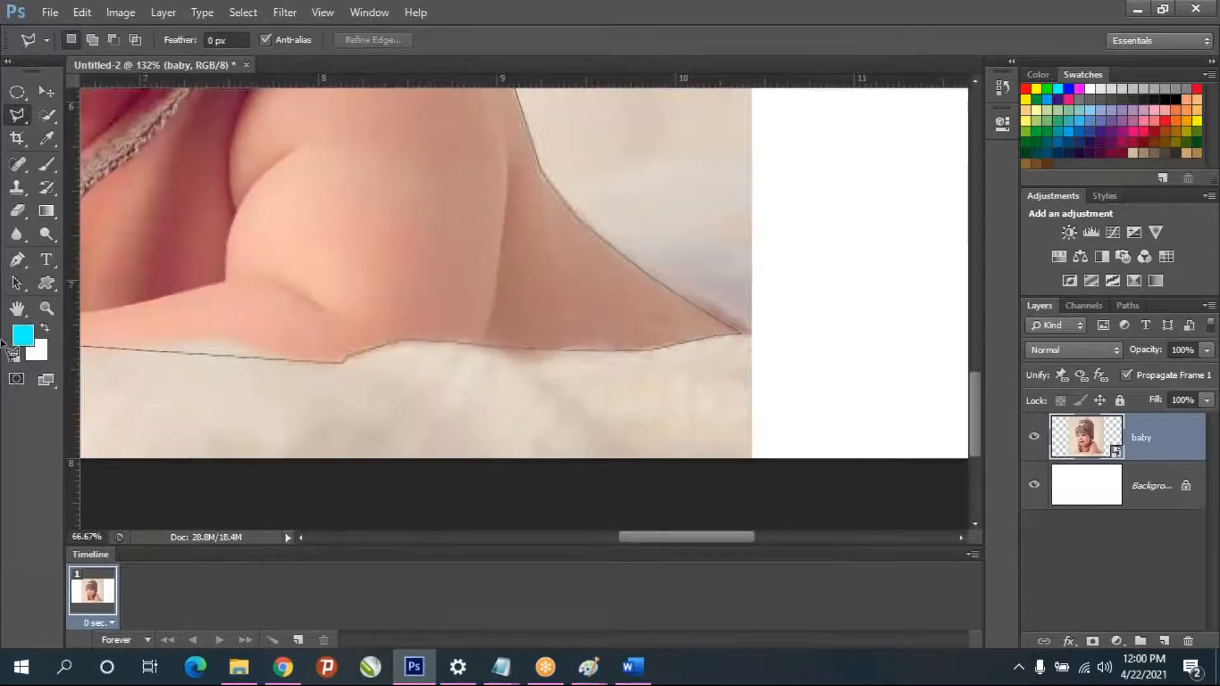
# - Continue the outline along the underside of the forearm resting on the blanket, from the elbow toward the opposite arm
pyautogui.click(370, 357)
pyautogui.click(338, 346)
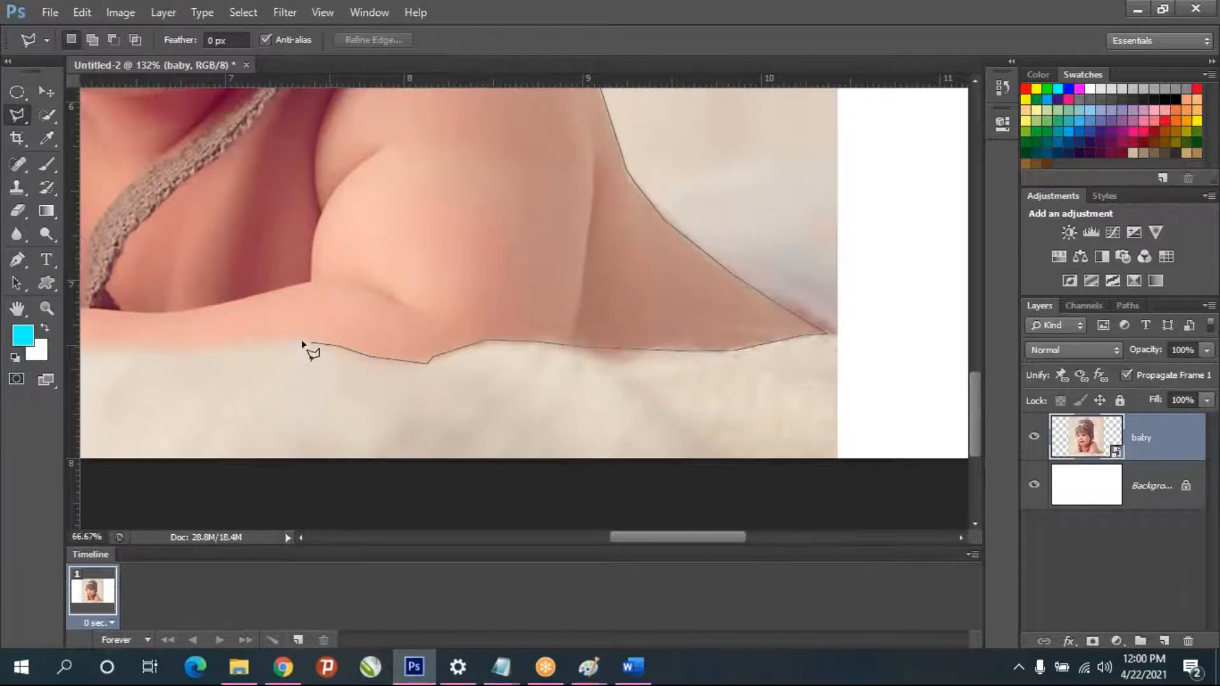
pyautogui.click(296, 341)
pyautogui.click(180, 352)
pyautogui.click(210, 344)
pyautogui.click(148, 357)
pyautogui.click(125, 356)
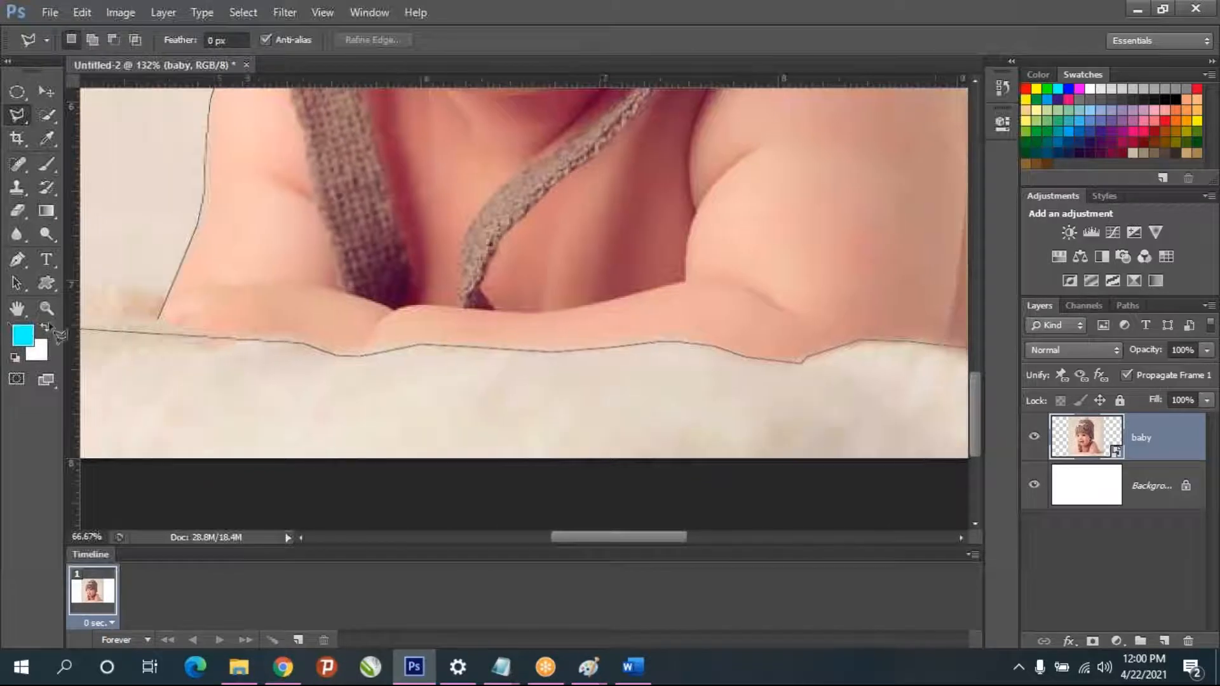
# - Trace under the opposite forearm and close the outline at its starting point to complete the selection around the baby
pyautogui.click(320, 334)
pyautogui.click(263, 339)
pyautogui.click(249, 349)
pyautogui.click(228, 331)
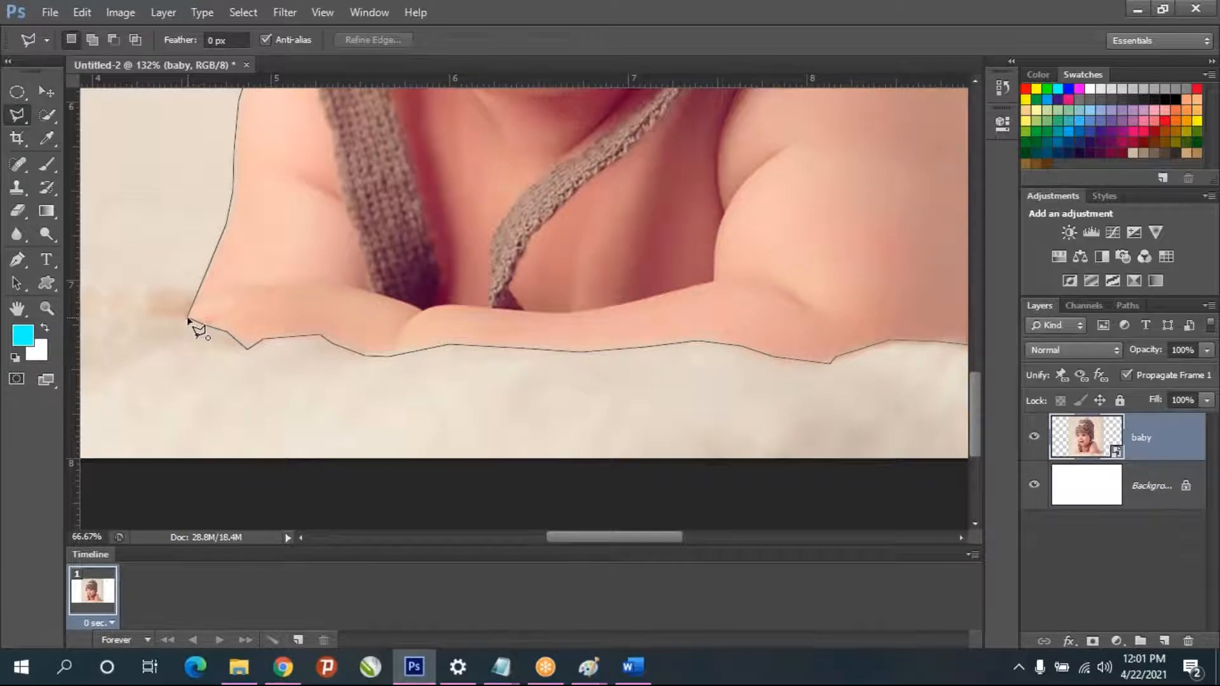
pyautogui.click(189, 319)
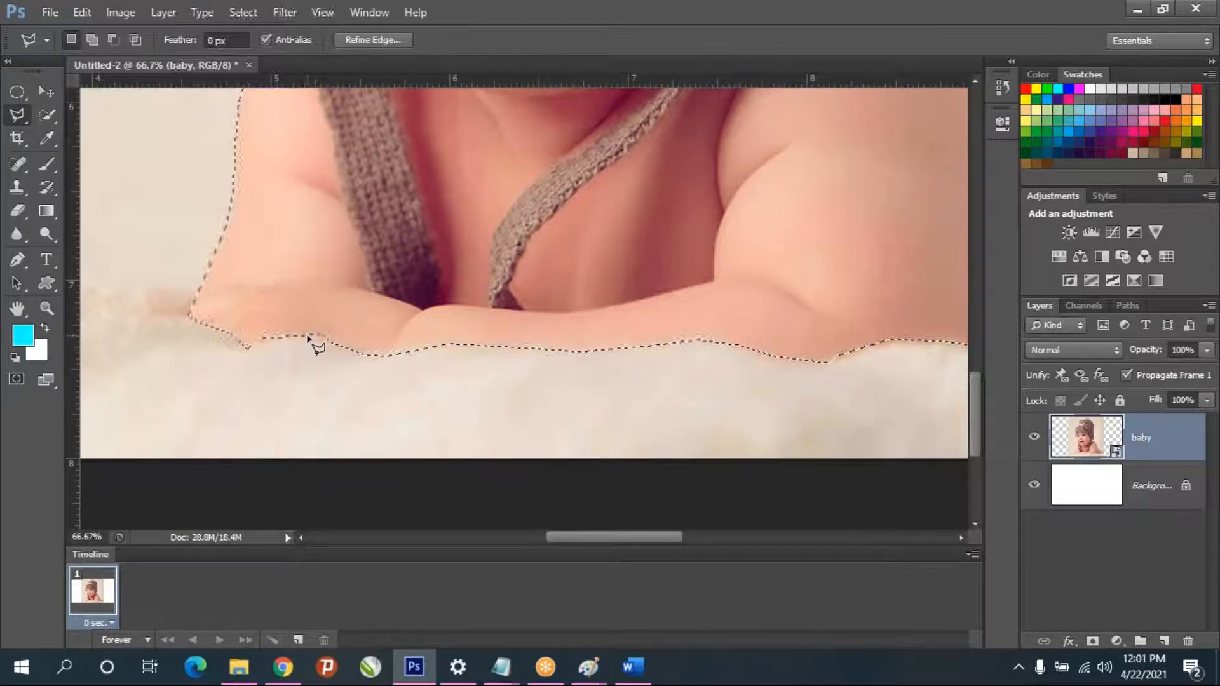
# - Copy the selected baby to a new layer and hide the original baby layer
pyautogui.scroll(-15, 305, 335)
pyautogui.scroll(8, 570, 291)
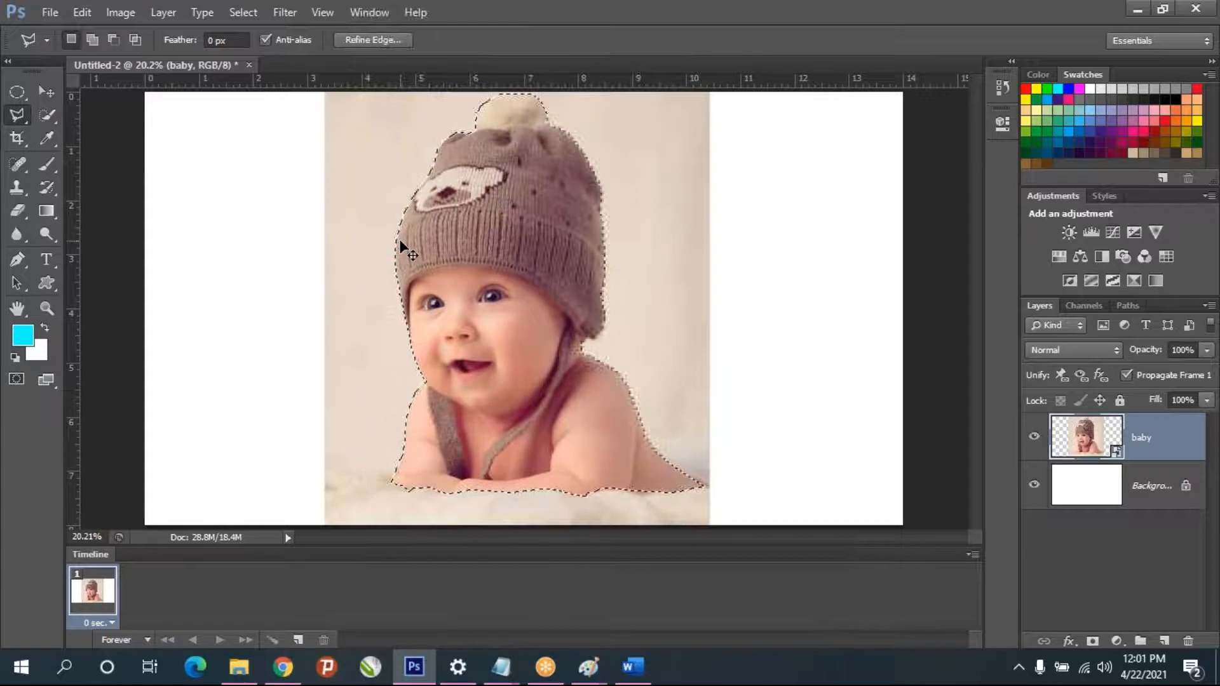
pyautogui.hotkey('ctrl', 'j')
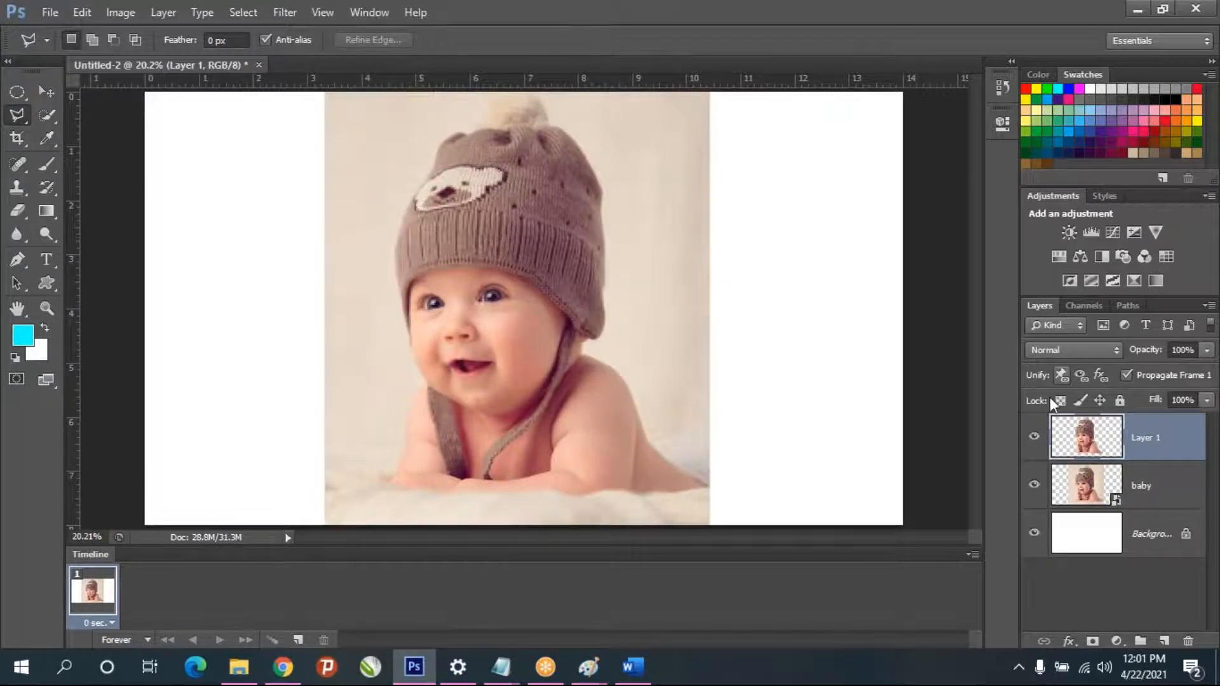
pyautogui.click(1041, 485)
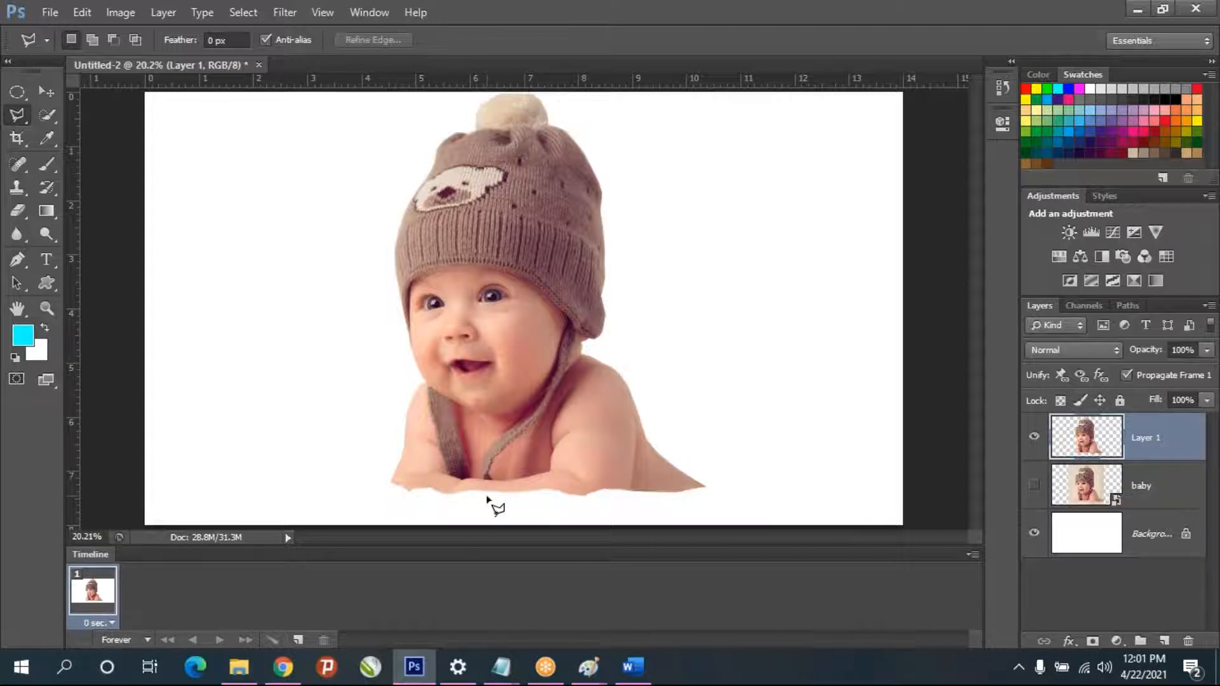
# - Switch to Chrome and search Google Images for "background images"
pyautogui.click(283, 667)
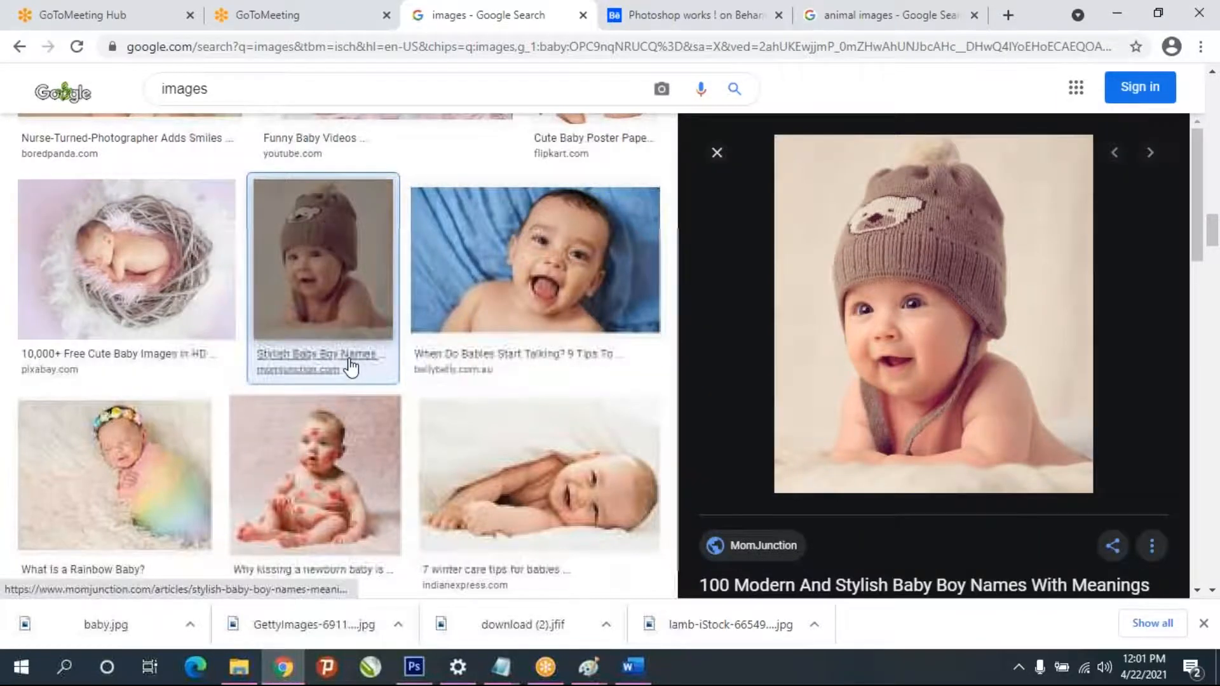
pyautogui.scroll(-5, 349, 362)
pyautogui.doubleClick(184, 89)
pyautogui.write('back')
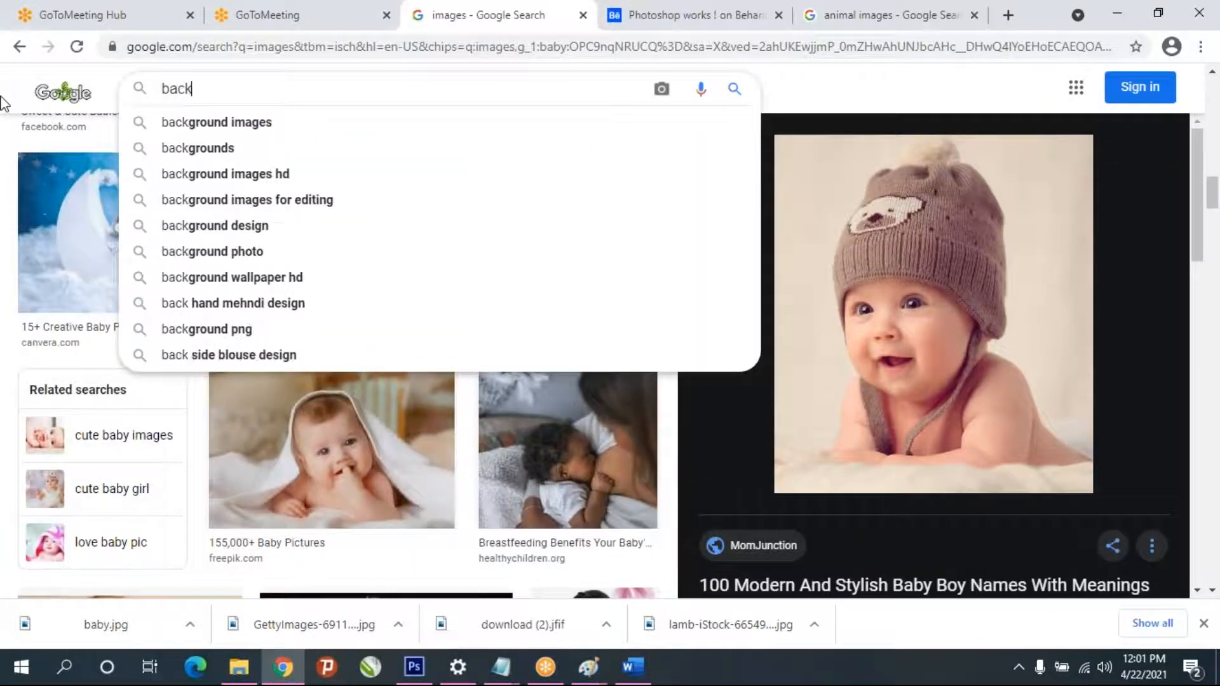
pyautogui.press('Down')
pyautogui.press('Return')
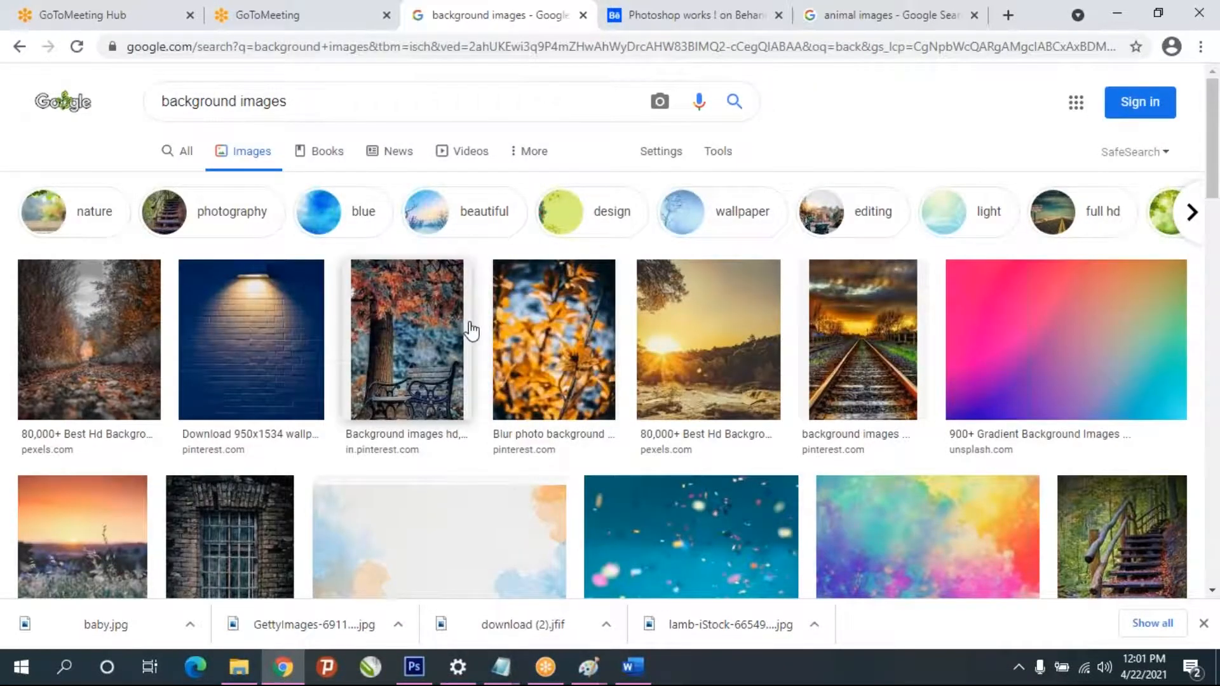
# - Browse the background image results for a suitable backdrop for the baby cutout
pyautogui.scroll(-4, 471, 330)
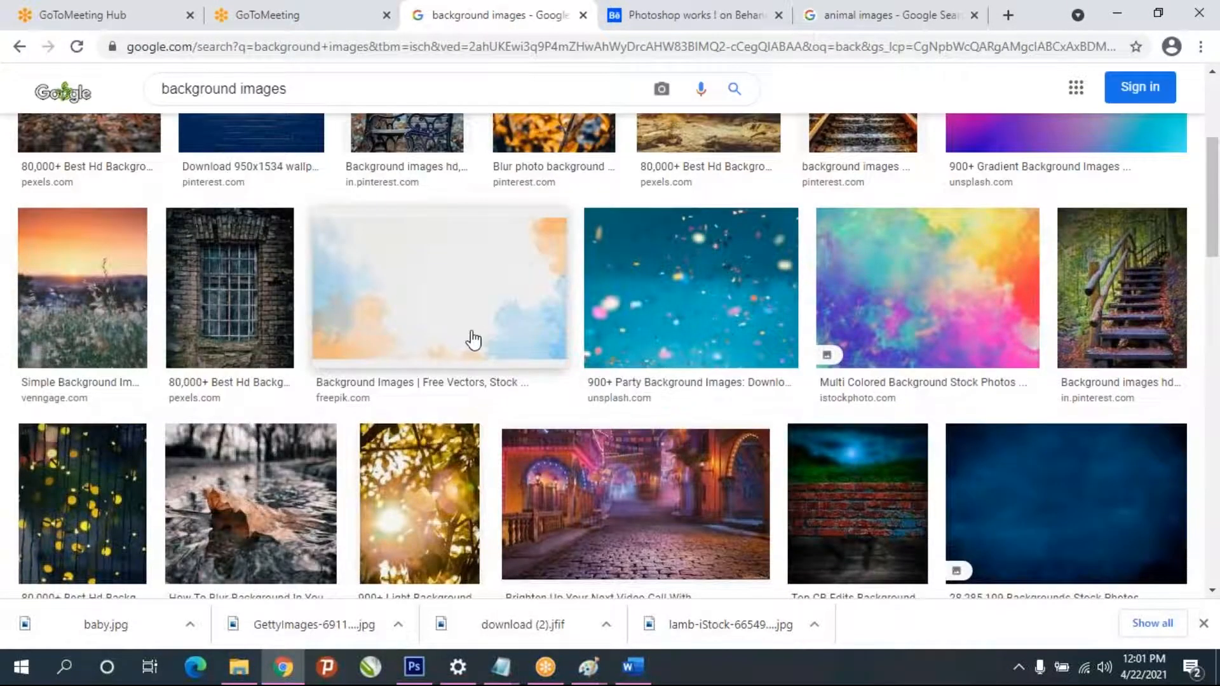
pyautogui.scroll(-2, 473, 341)
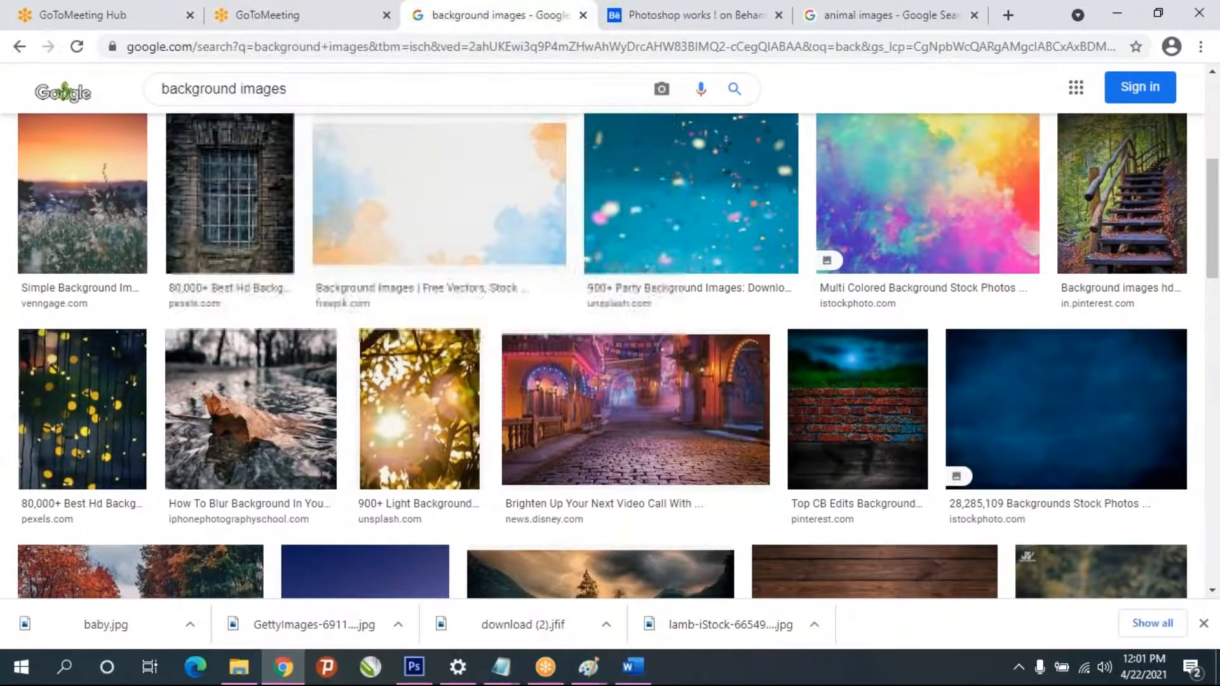
pyautogui.scroll(-5, 473, 343)
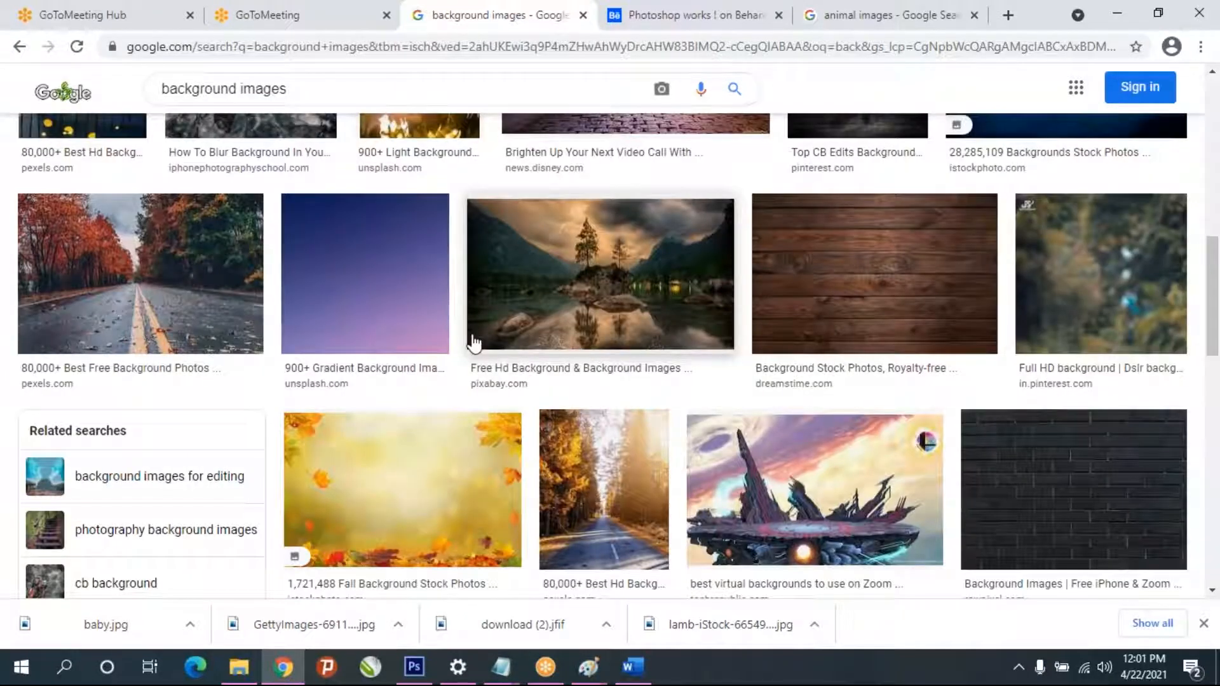
pyautogui.scroll(-8, 473, 343)
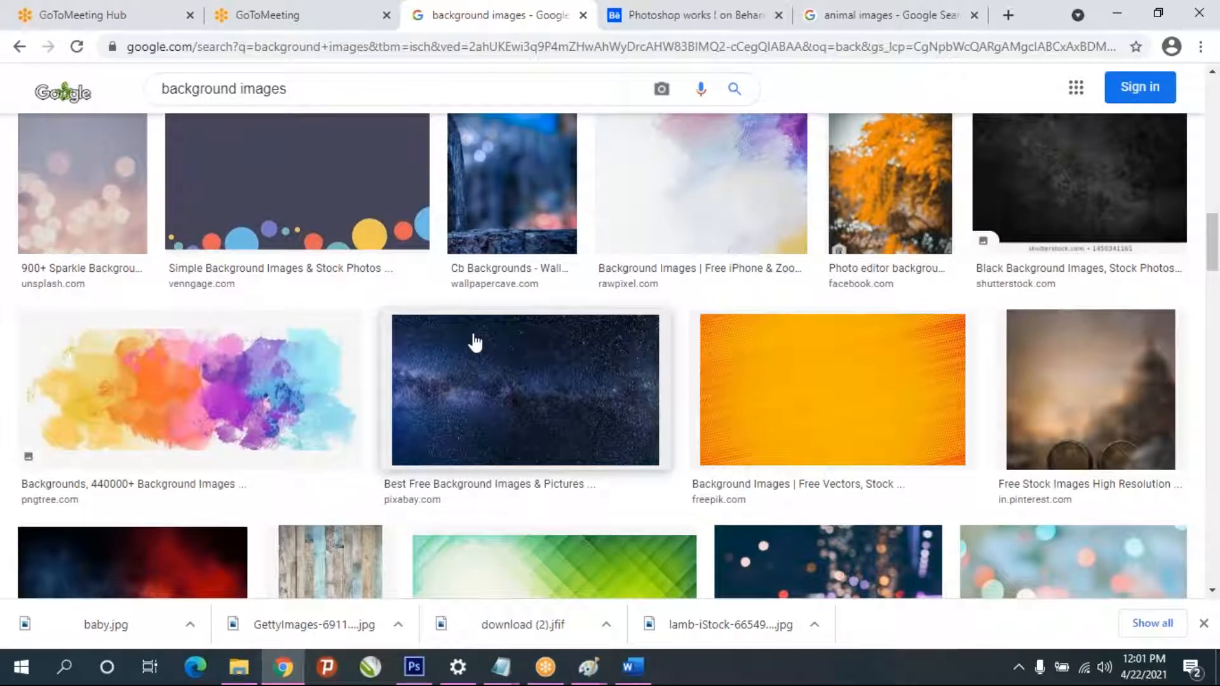
pyautogui.scroll(-7, 473, 342)
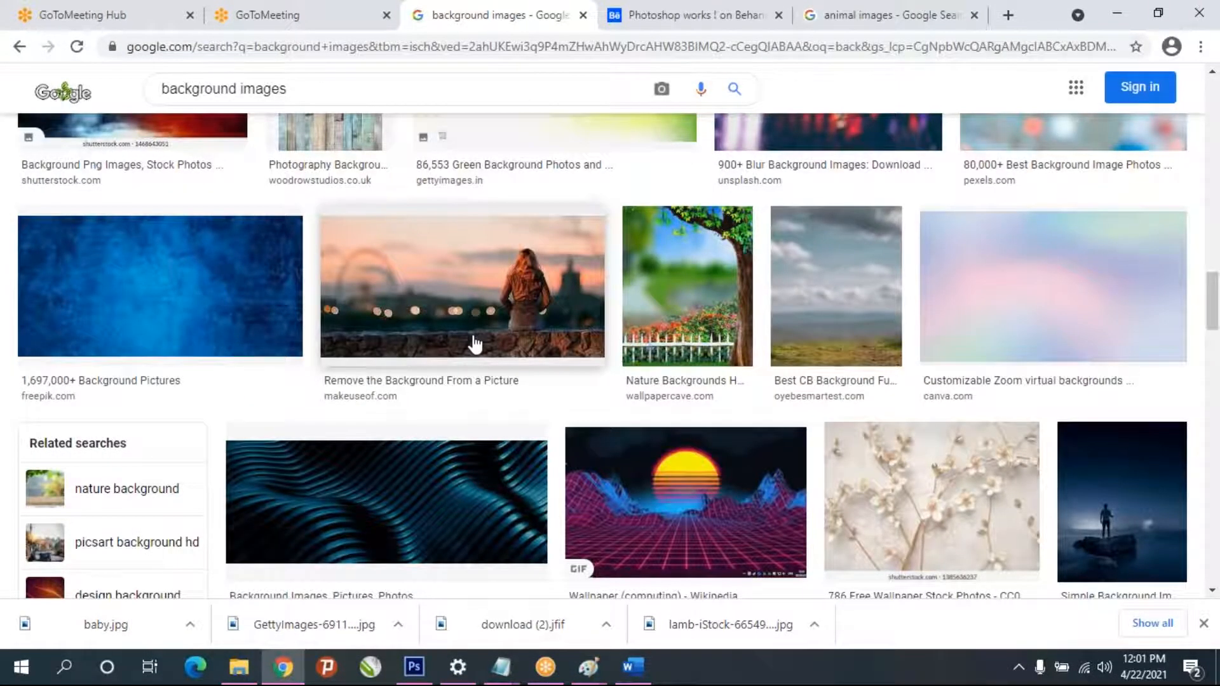
pyautogui.scroll(-7, 474, 343)
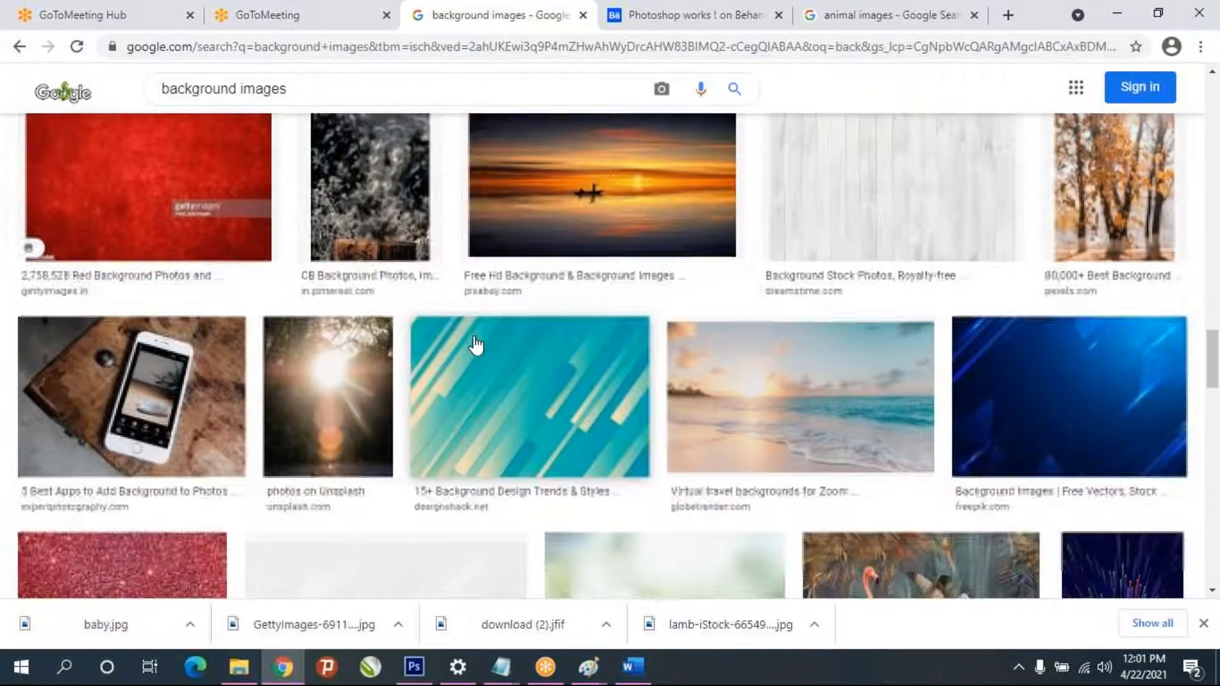
pyautogui.scroll(-9, 475, 345)
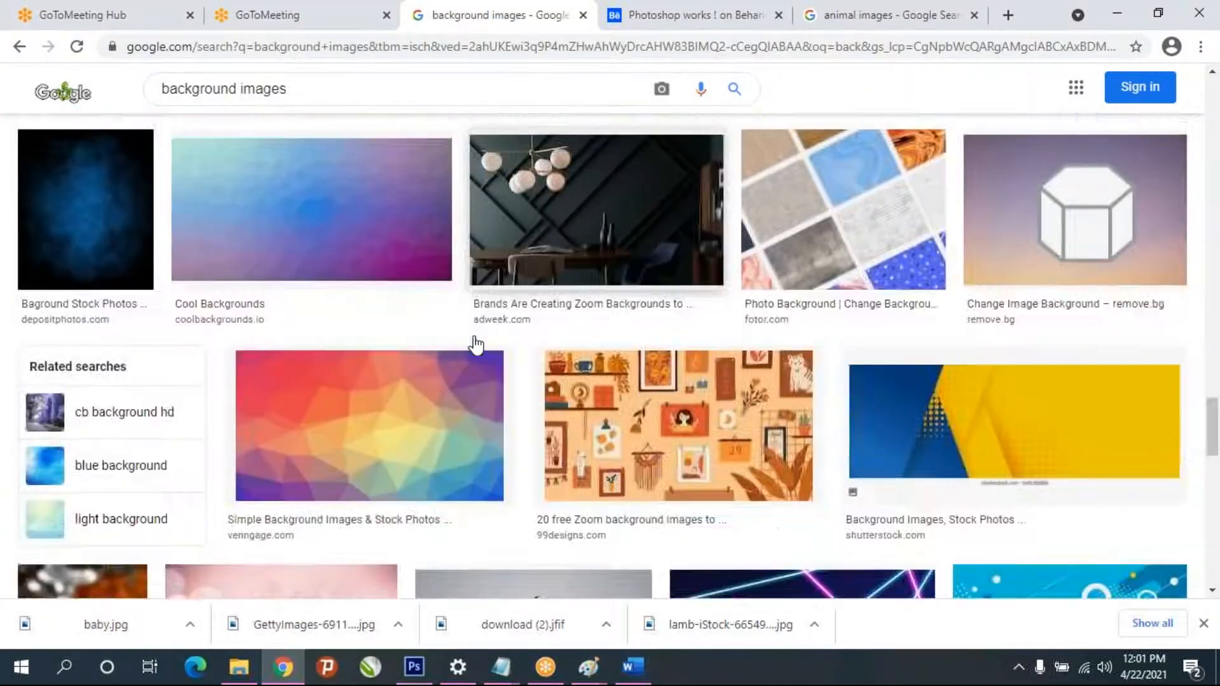
pyautogui.scroll(-5, 476, 345)
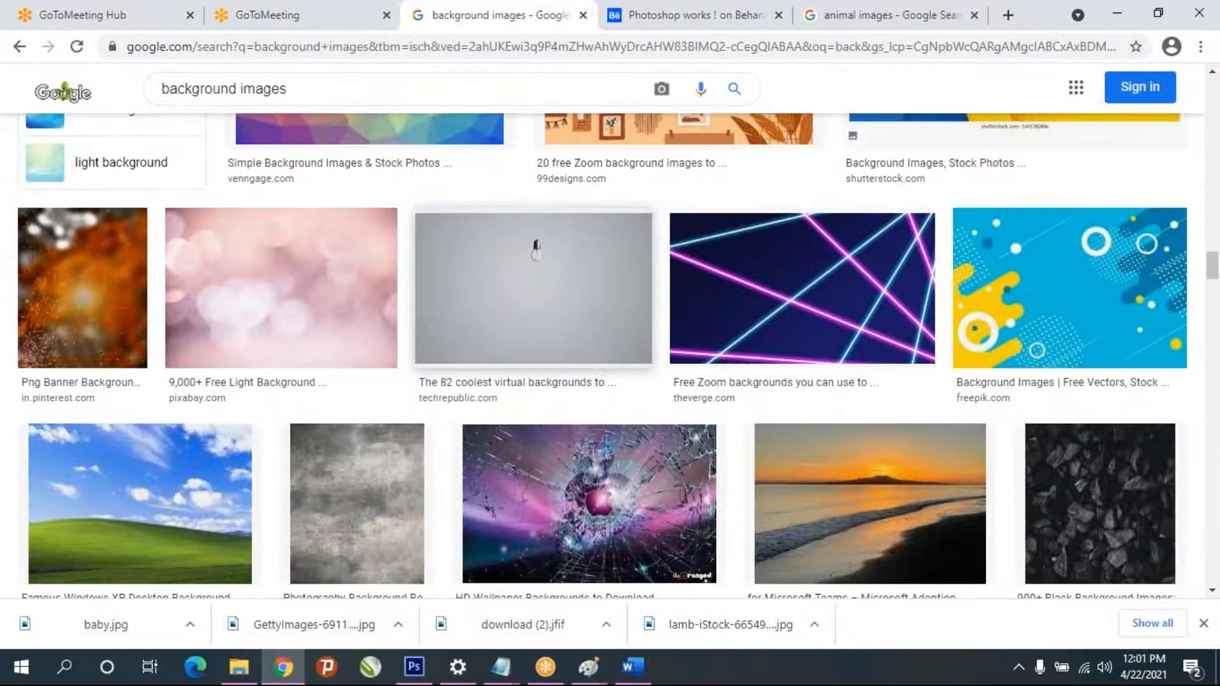
pyautogui.scroll(-8, 471, 344)
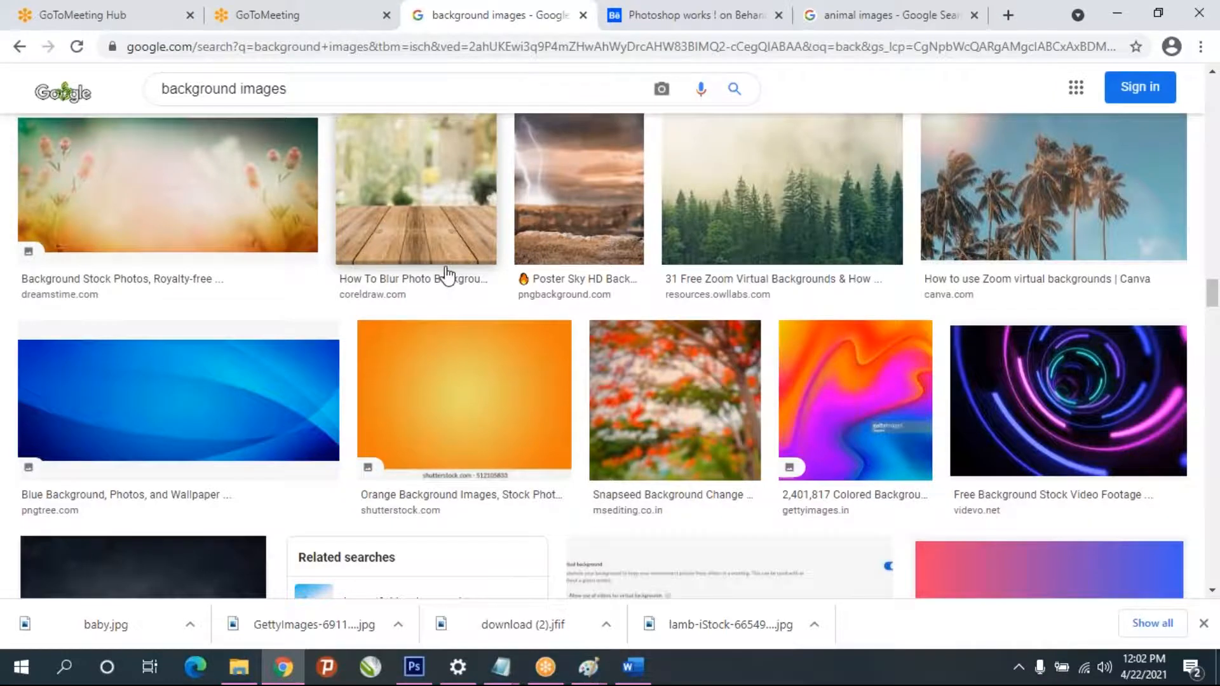
pyautogui.scroll(-5, 447, 274)
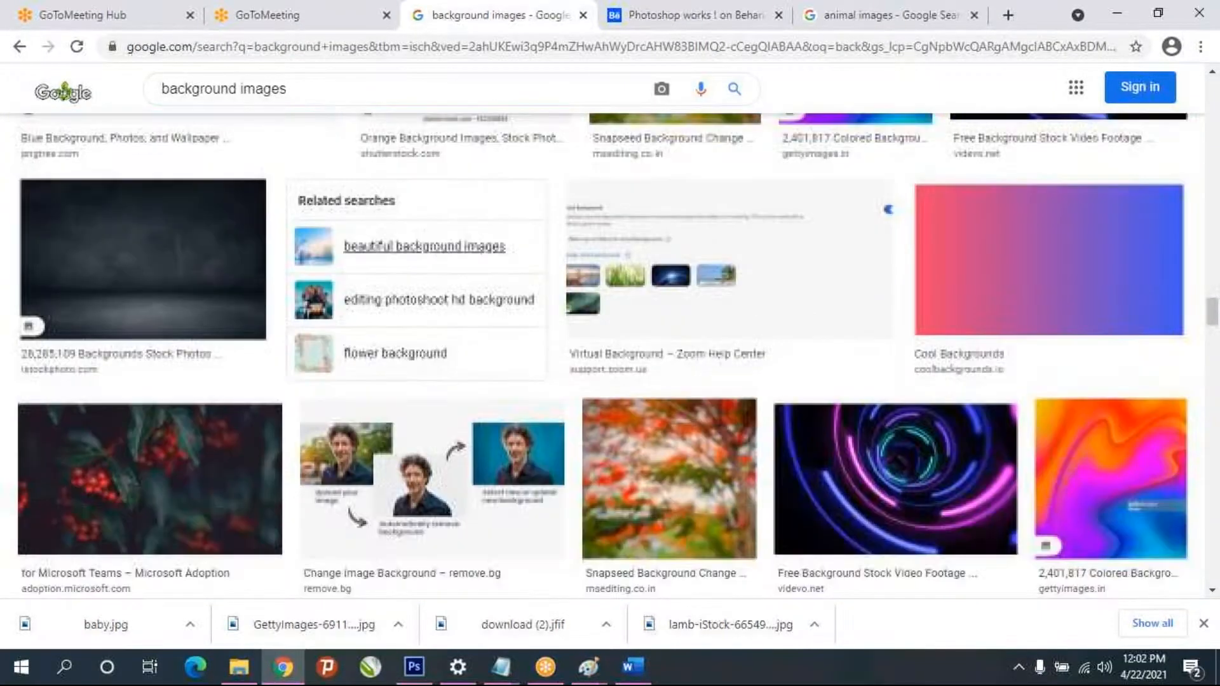
pyautogui.scroll(-1, 455, 275)
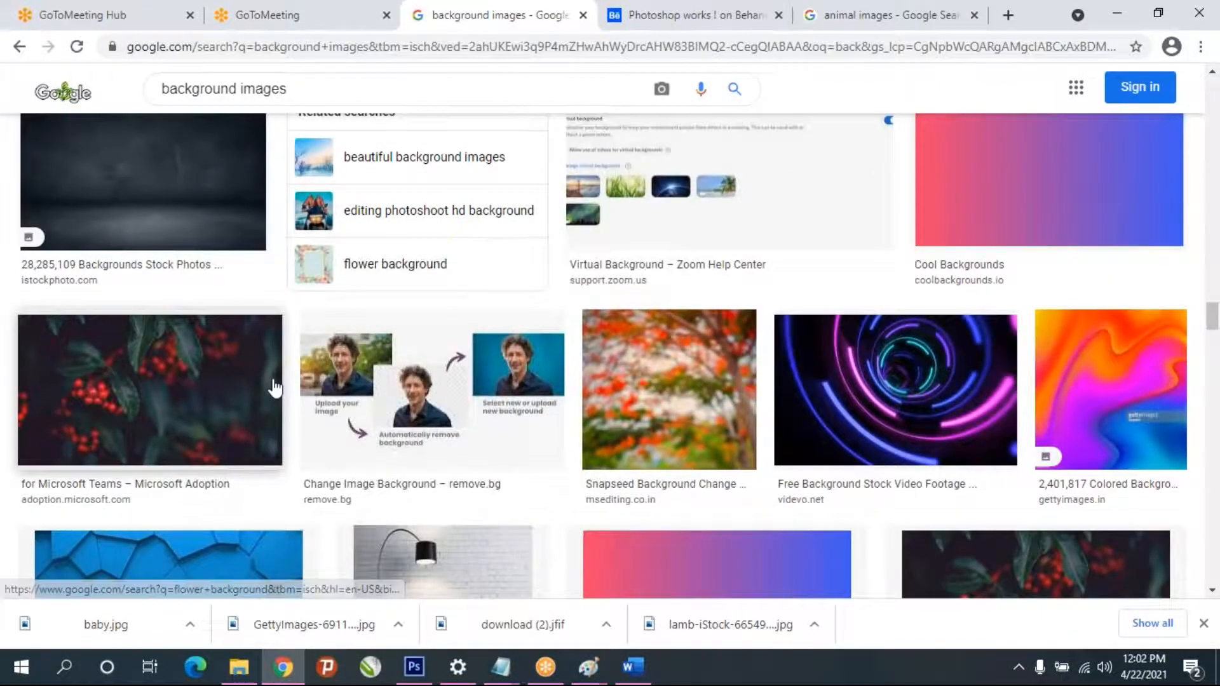
pyautogui.scroll(-4, 274, 388)
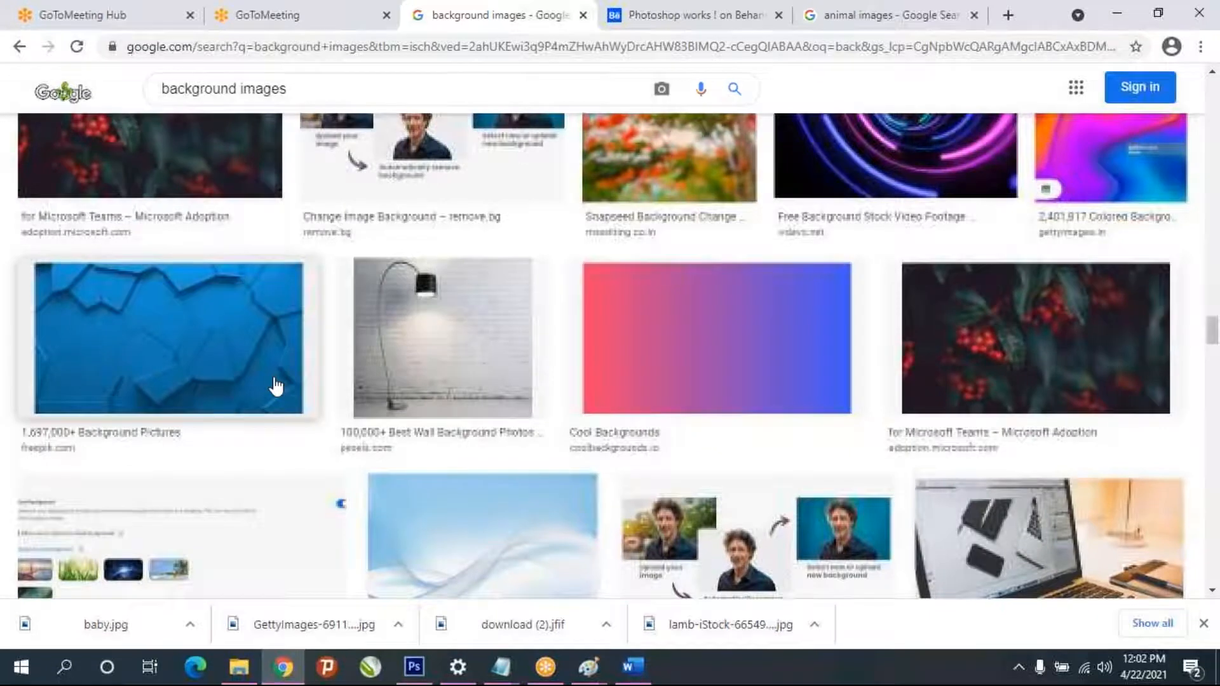
pyautogui.scroll(-2, 239, 337)
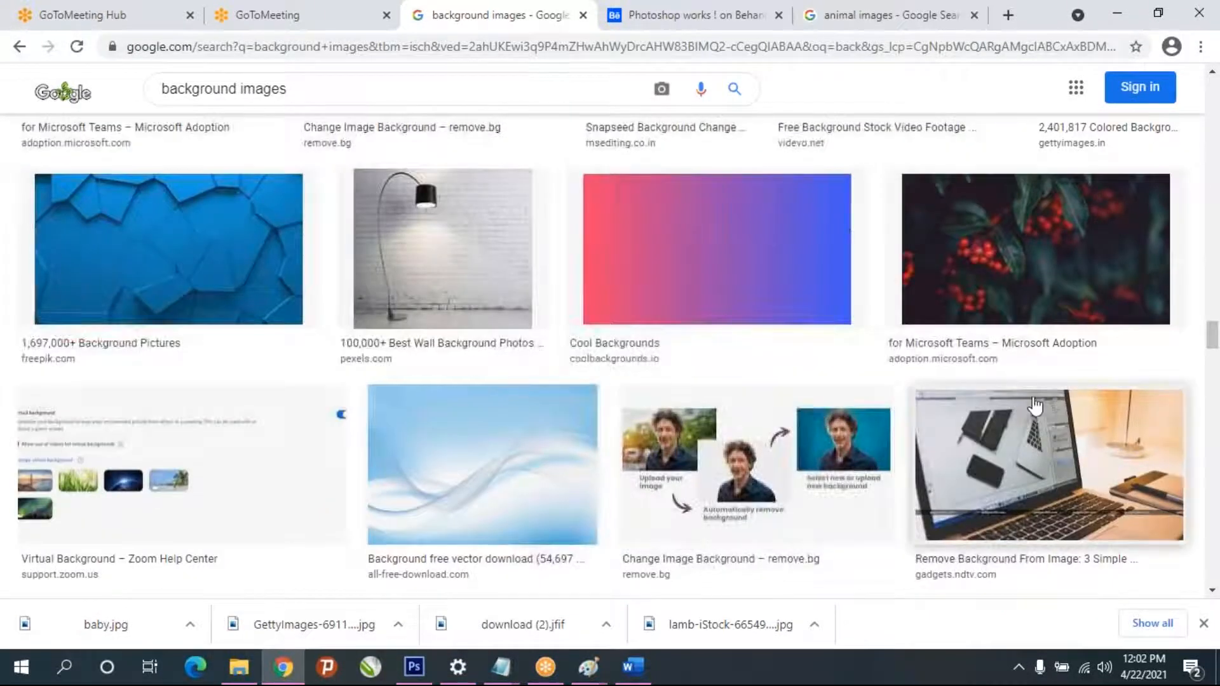
pyautogui.scroll(-4, 1035, 402)
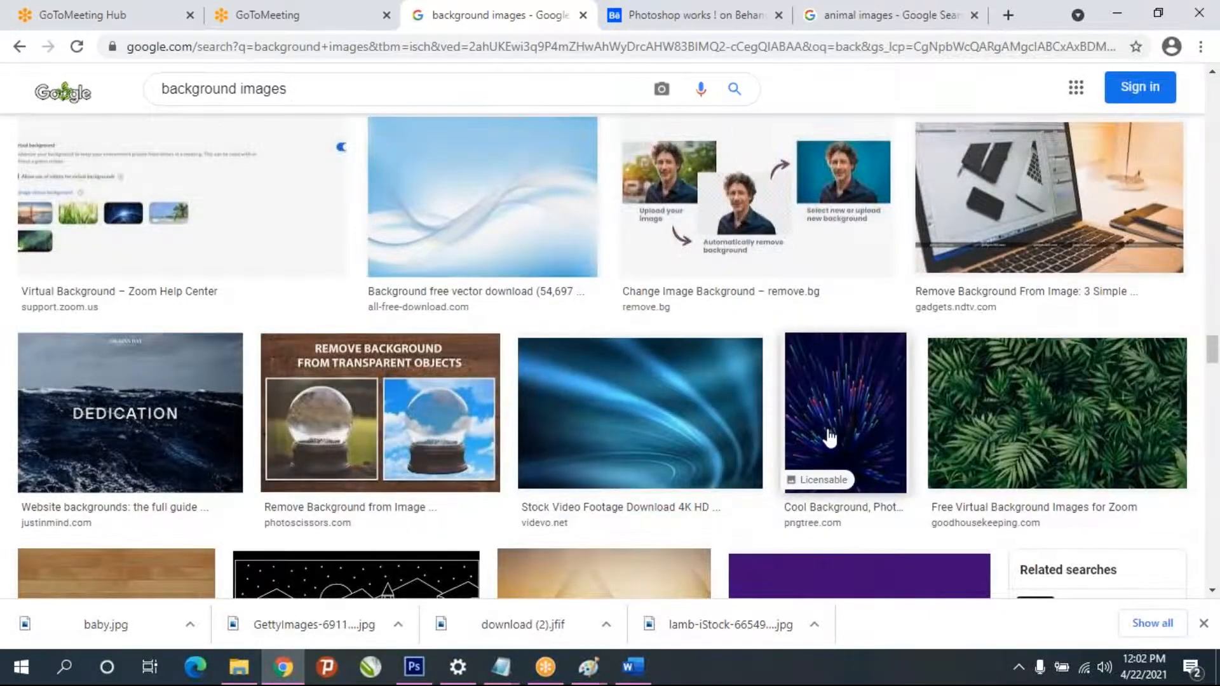
pyautogui.scroll(-3, 829, 438)
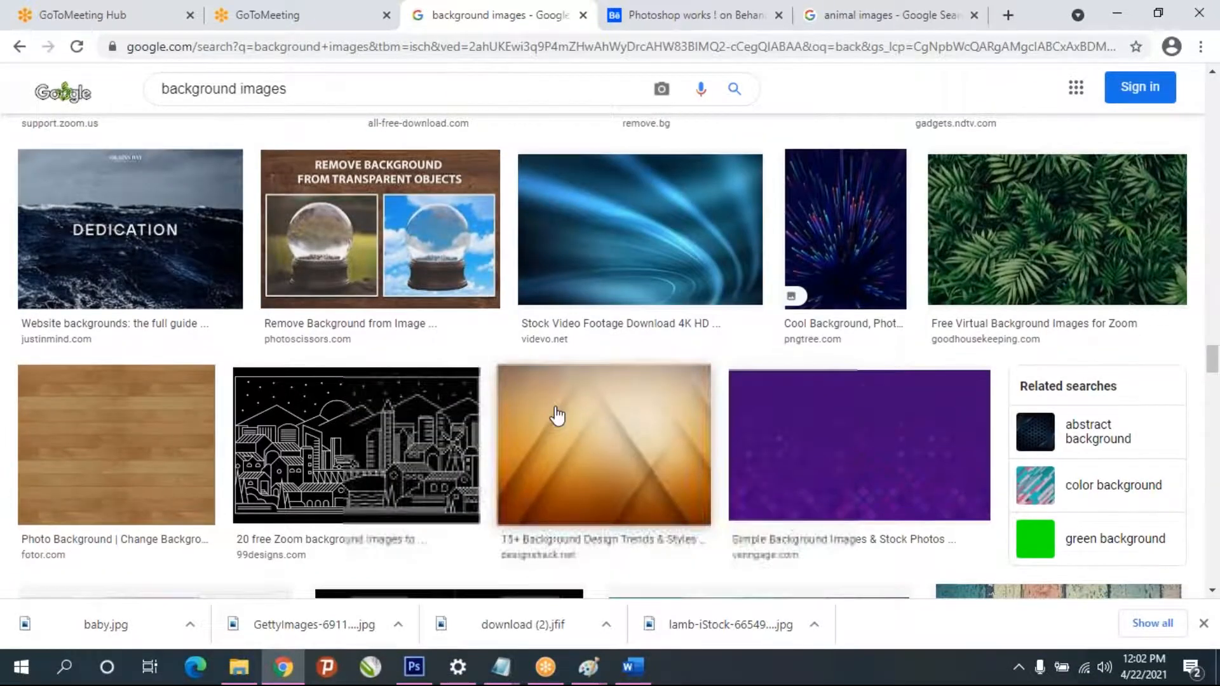
pyautogui.scroll(-5, 557, 416)
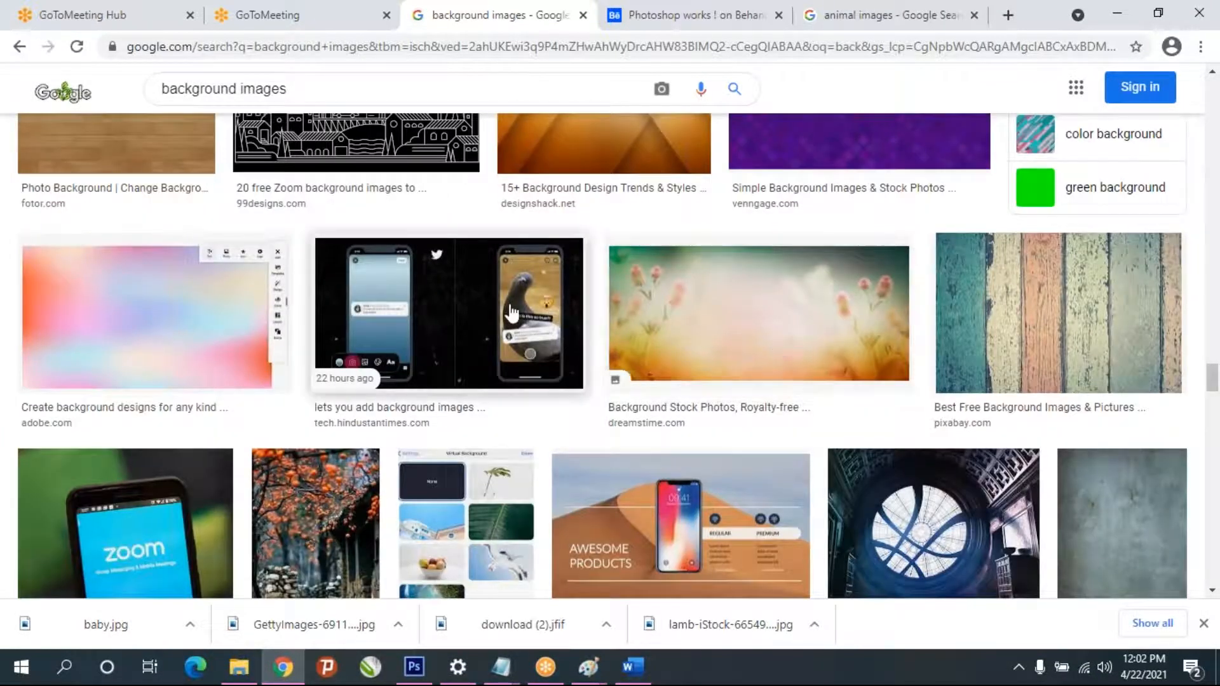
pyautogui.scroll(-15, 512, 311)
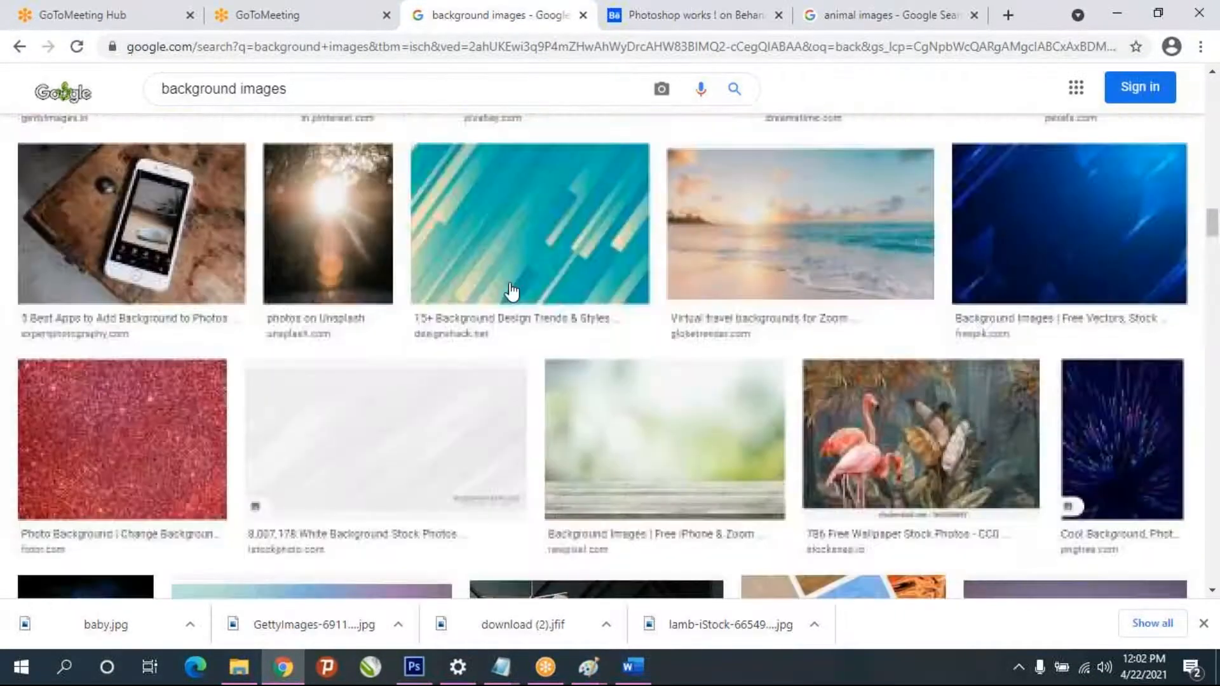
pyautogui.scroll(15, 512, 296)
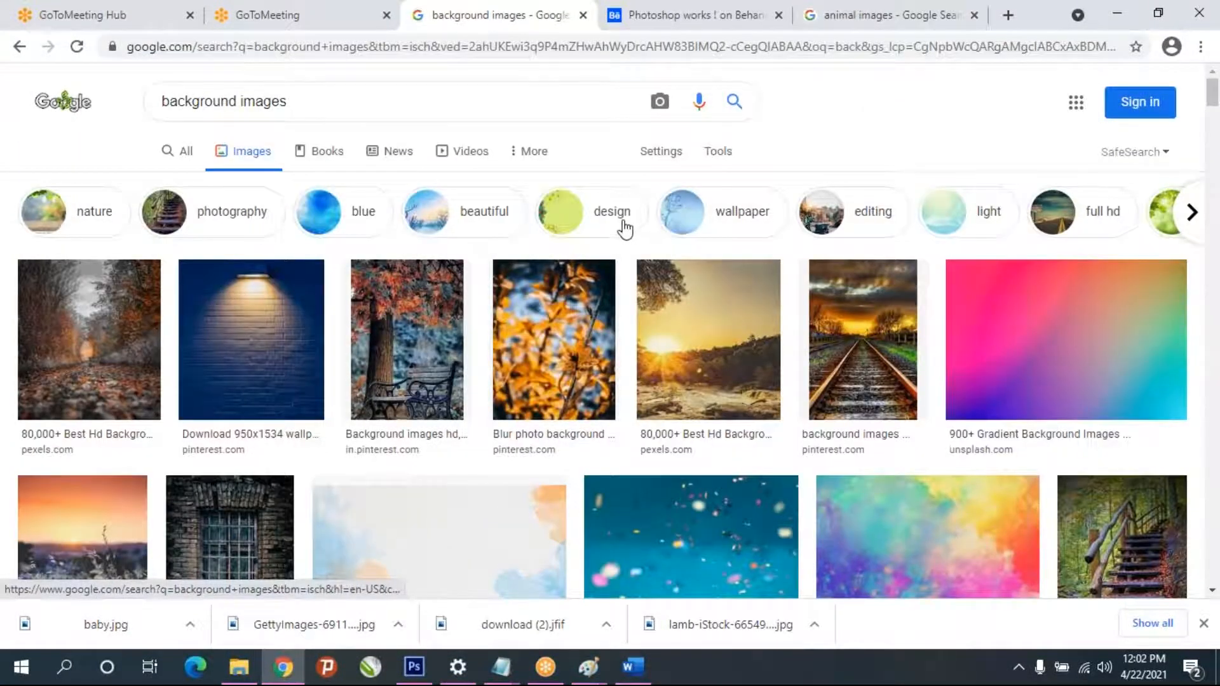
# - Narrow the background image results to the wallpaper category and look through them
pyautogui.click(731, 230)
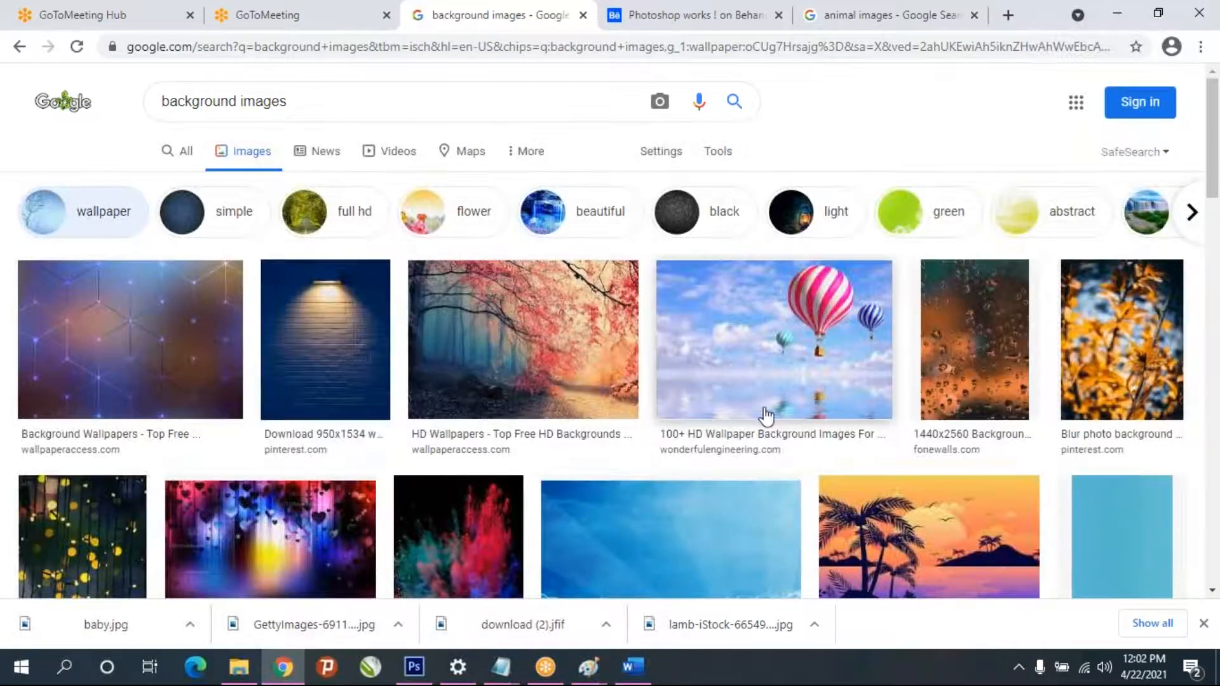
pyautogui.scroll(-1, 774, 415)
pyautogui.scroll(-2, 774, 415)
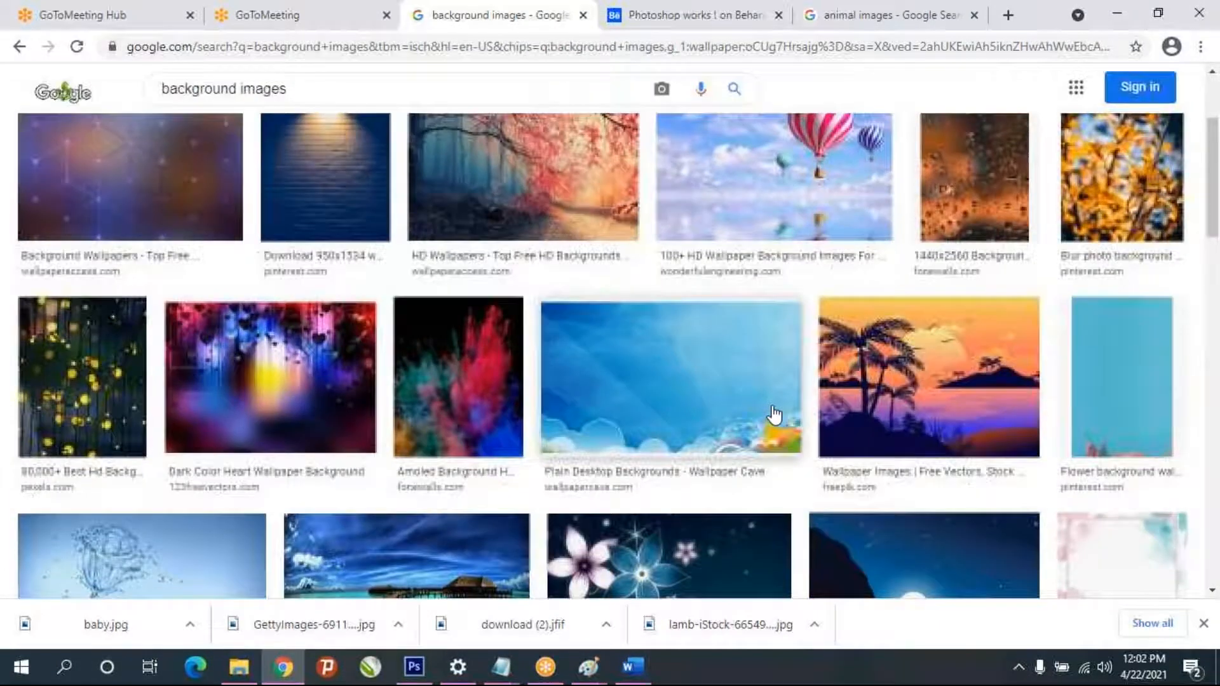
# - Copy the High Quality New Butterfly Wallpaper Hd image from the results and paste it into the baby document in Photoshop
pyautogui.scroll(-2, 438, 375)
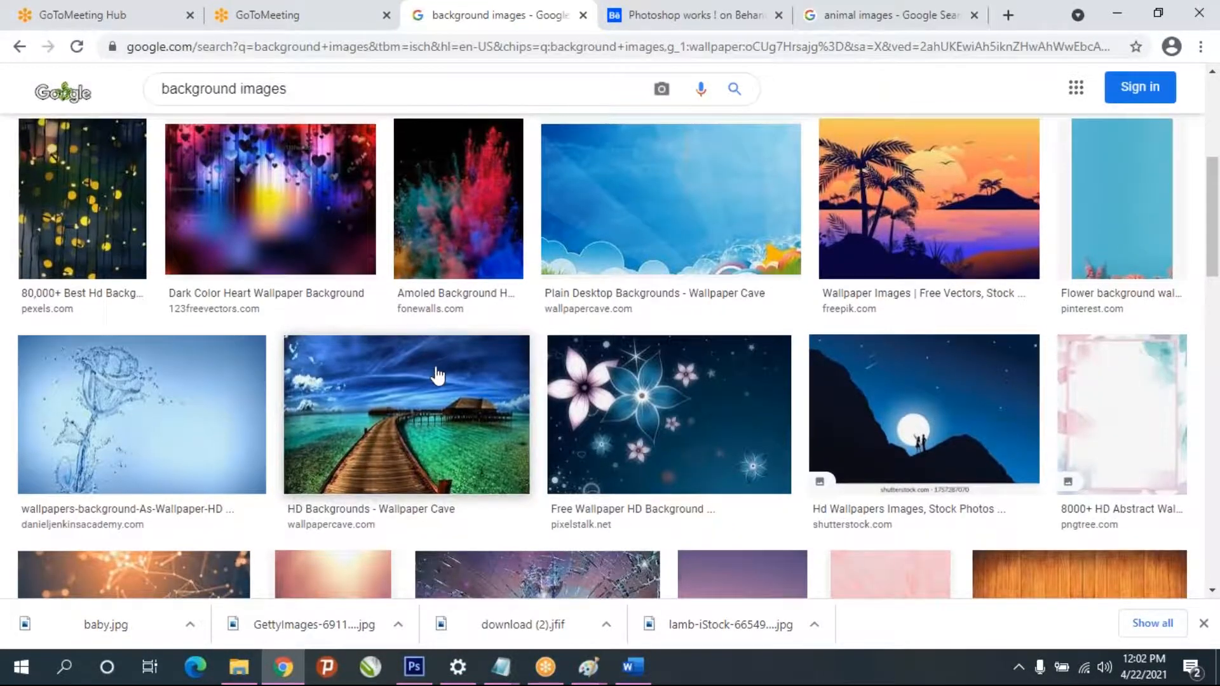
pyautogui.scroll(-2, 438, 375)
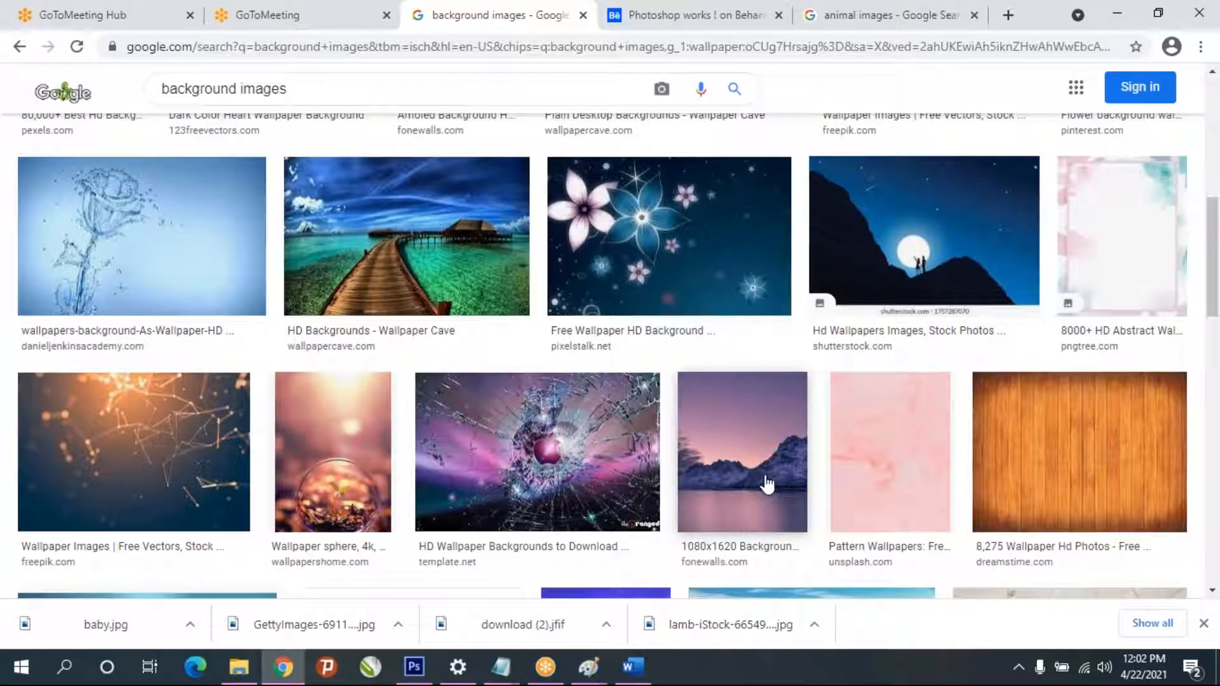
pyautogui.scroll(-8, 765, 484)
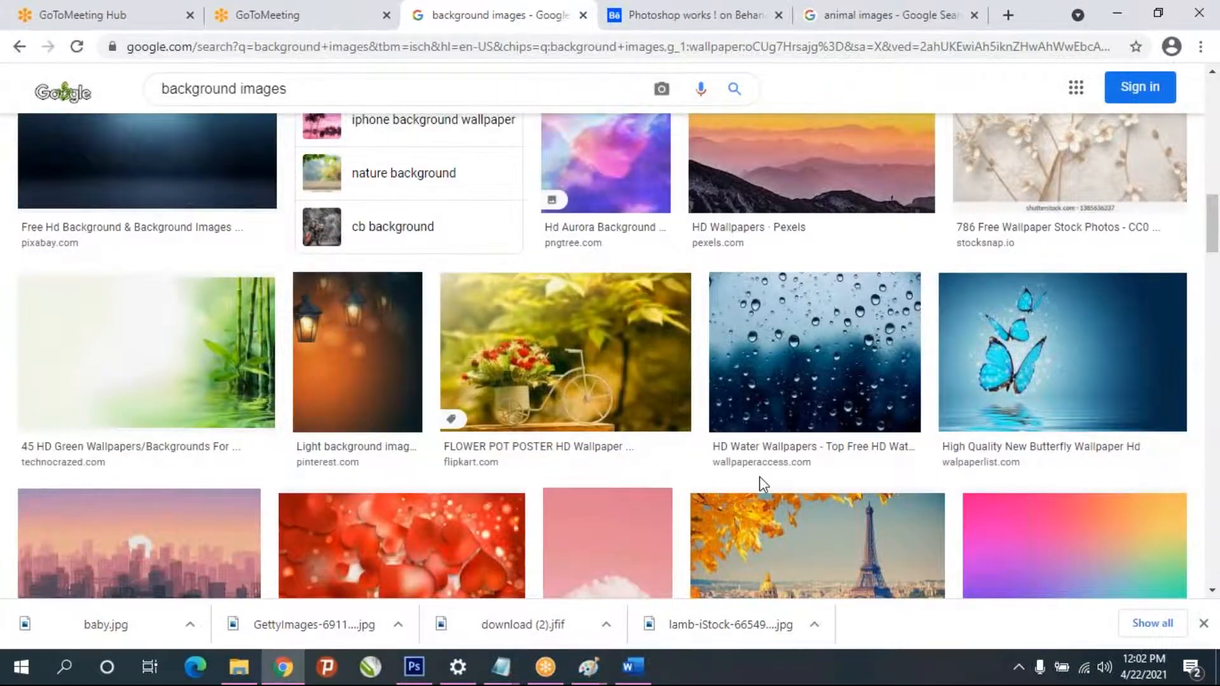
pyautogui.click(1107, 371)
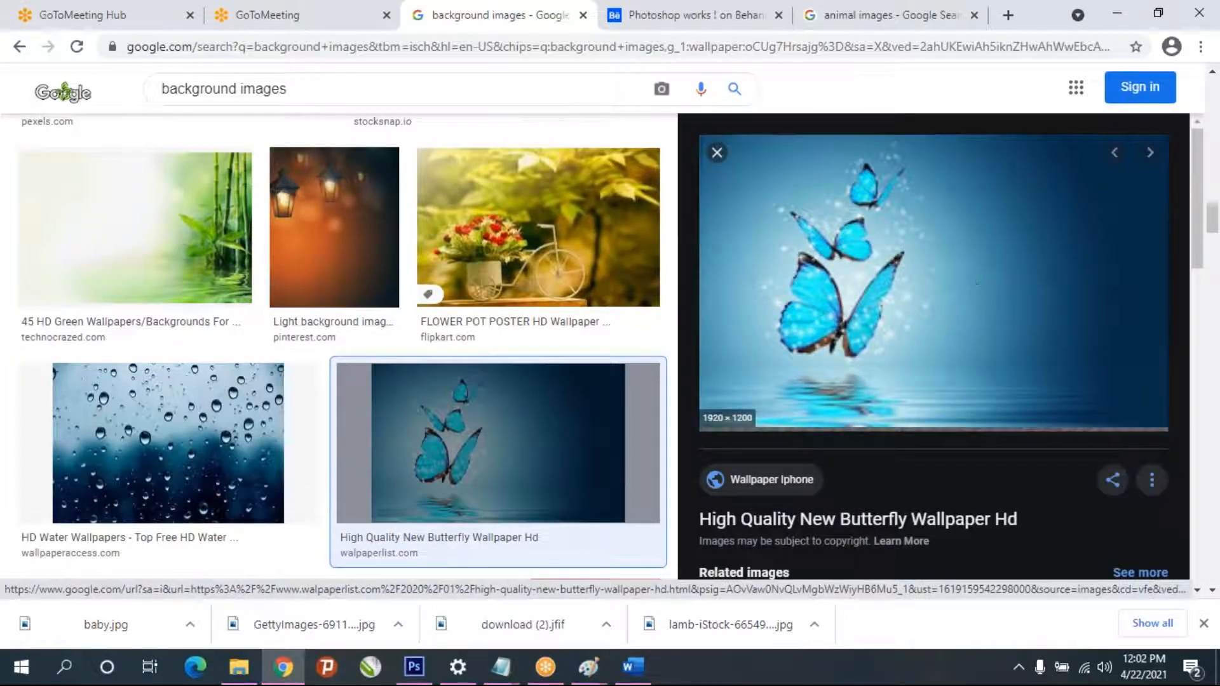
pyautogui.scroll(-8, 340, 381)
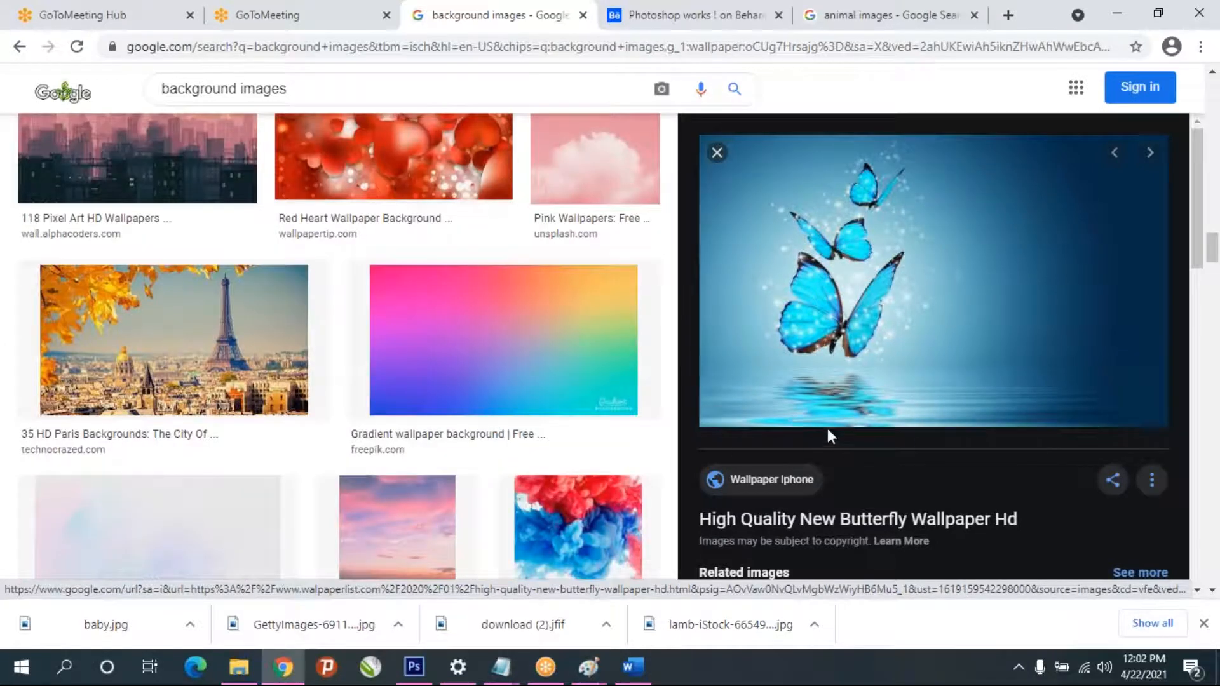
pyautogui.rightClick(945, 245)
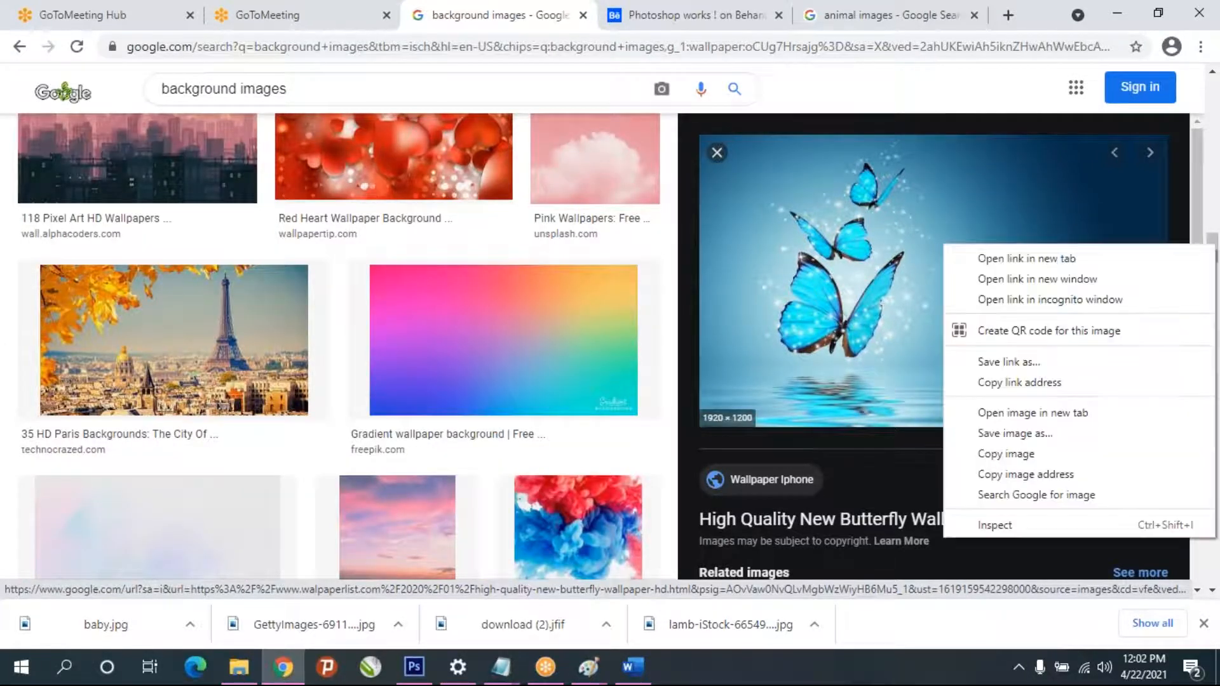
pyautogui.click(1010, 454)
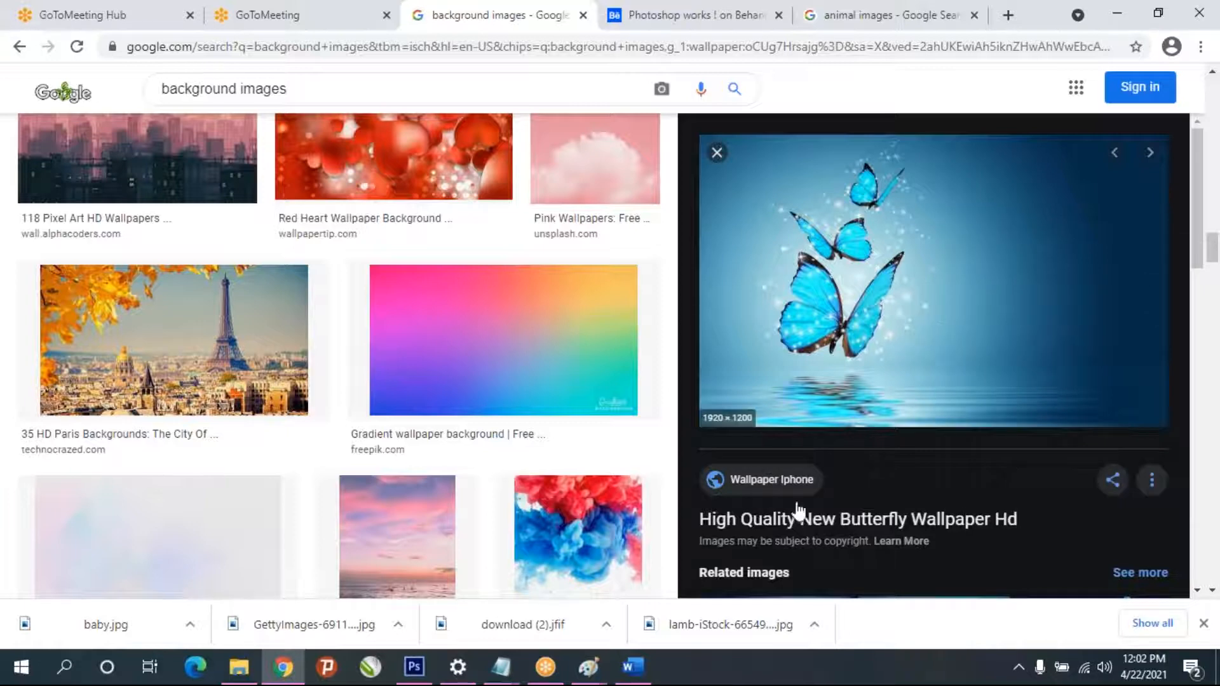
pyautogui.click(407, 664)
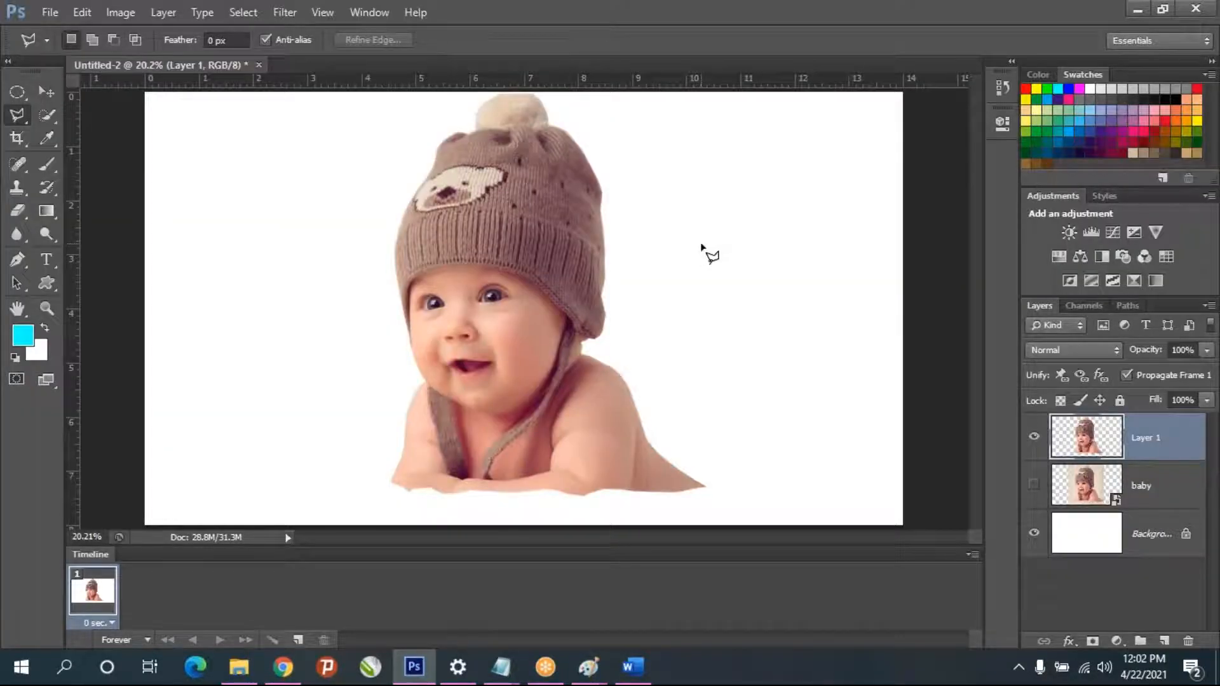
pyautogui.hotkey('ctrl', 'v')
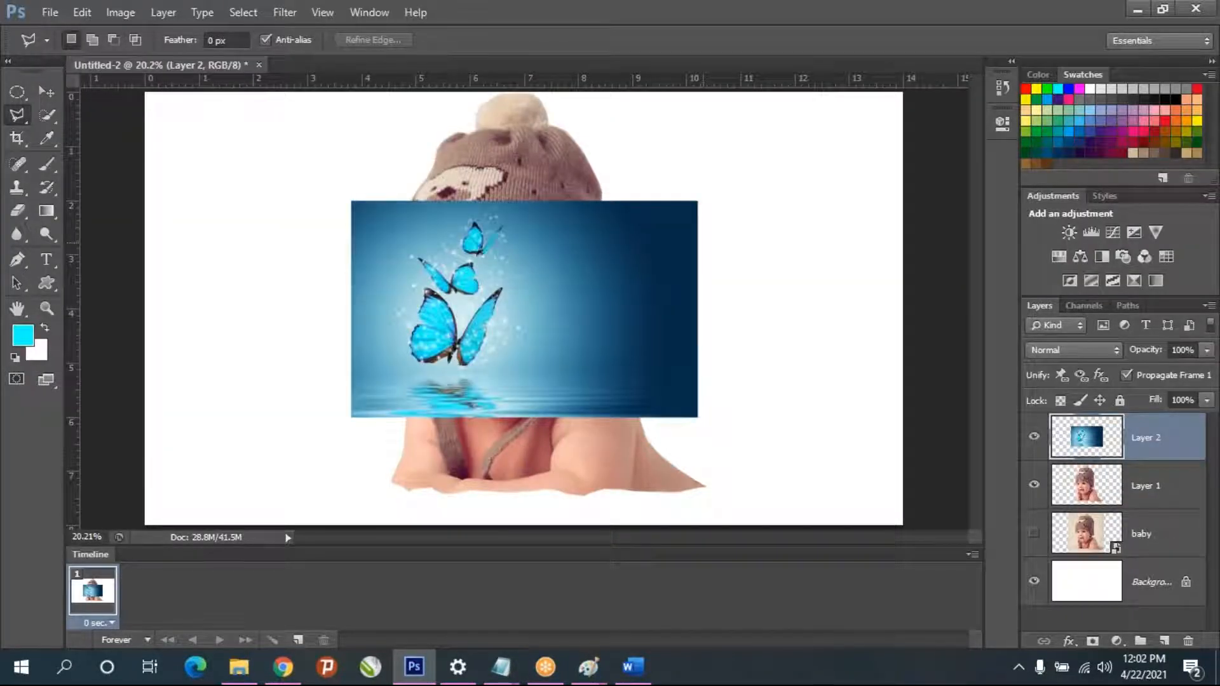
pyautogui.hotkey('alt', 'Tab')
pyautogui.rightClick(950, 288)
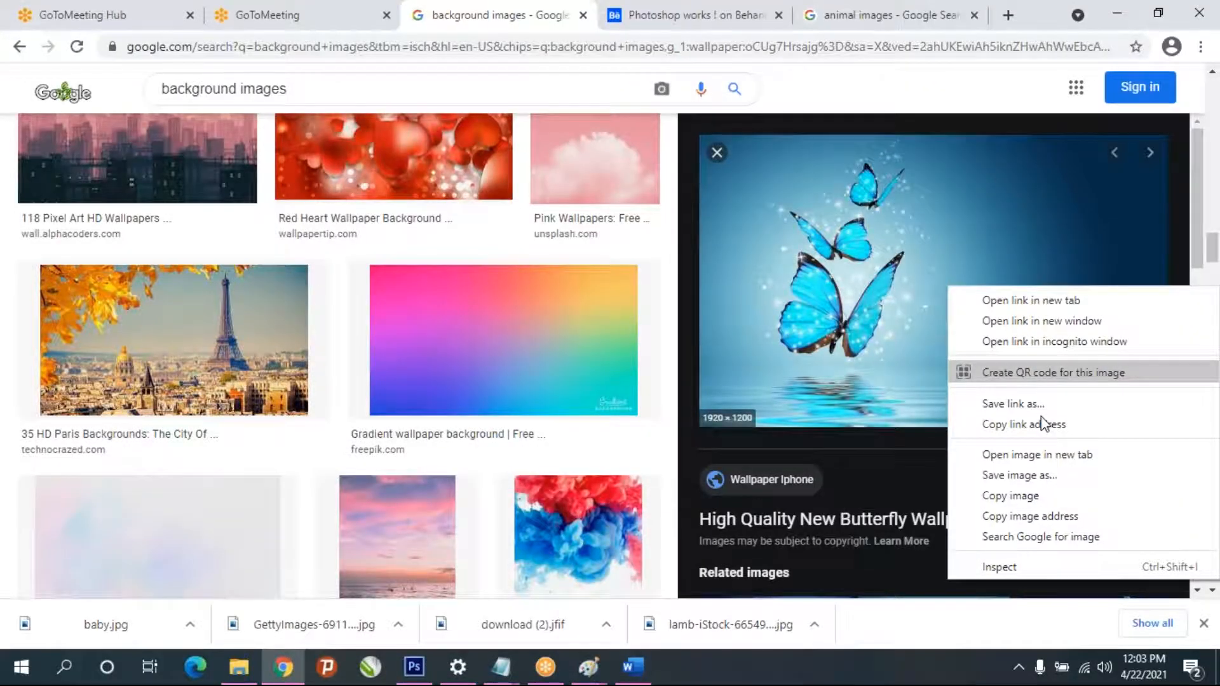
pyautogui.click(407, 665)
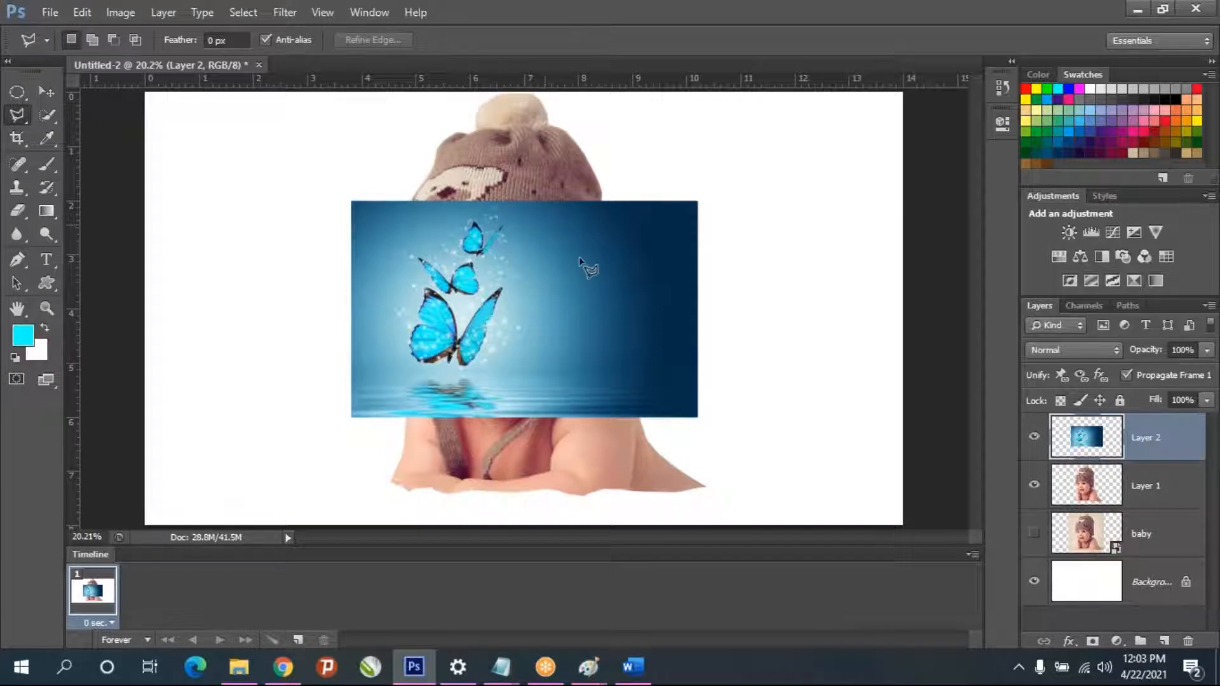
# - Scale the butterfly background to fill the canvas and place its layer beneath the baby cutout layer
pyautogui.hotkey('ctrl', 't')
pyautogui.moveTo(702, 203); pyautogui.dragTo(925, 111)
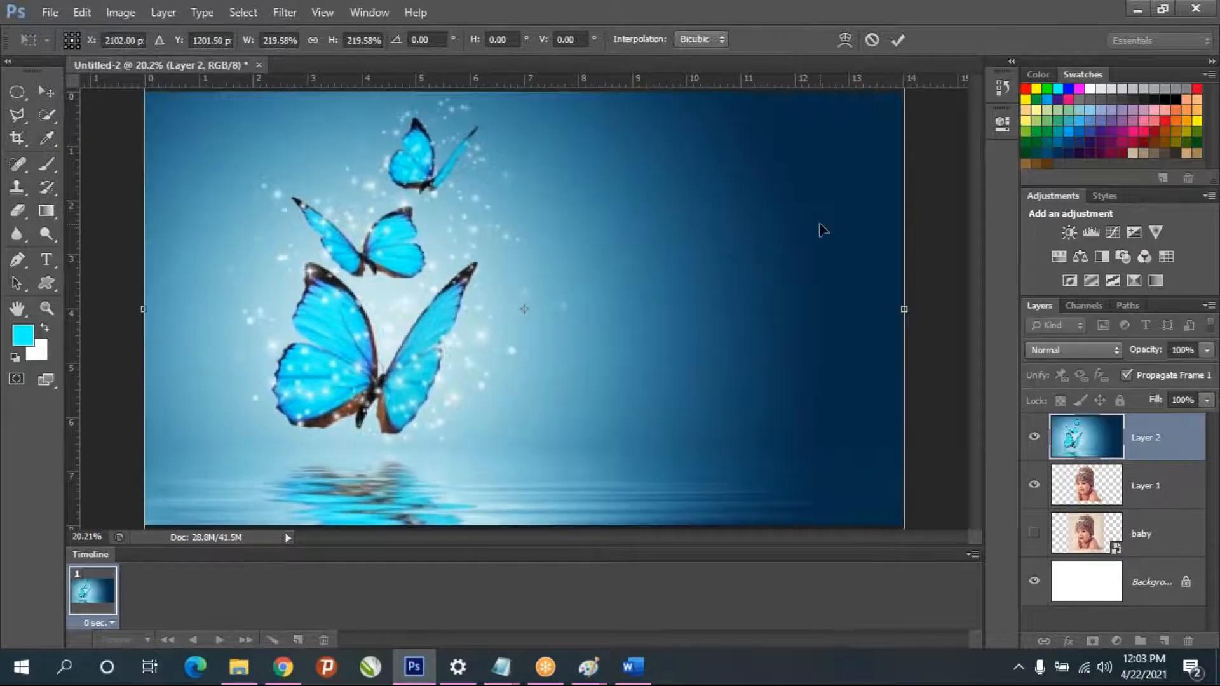
pyautogui.press('Return')
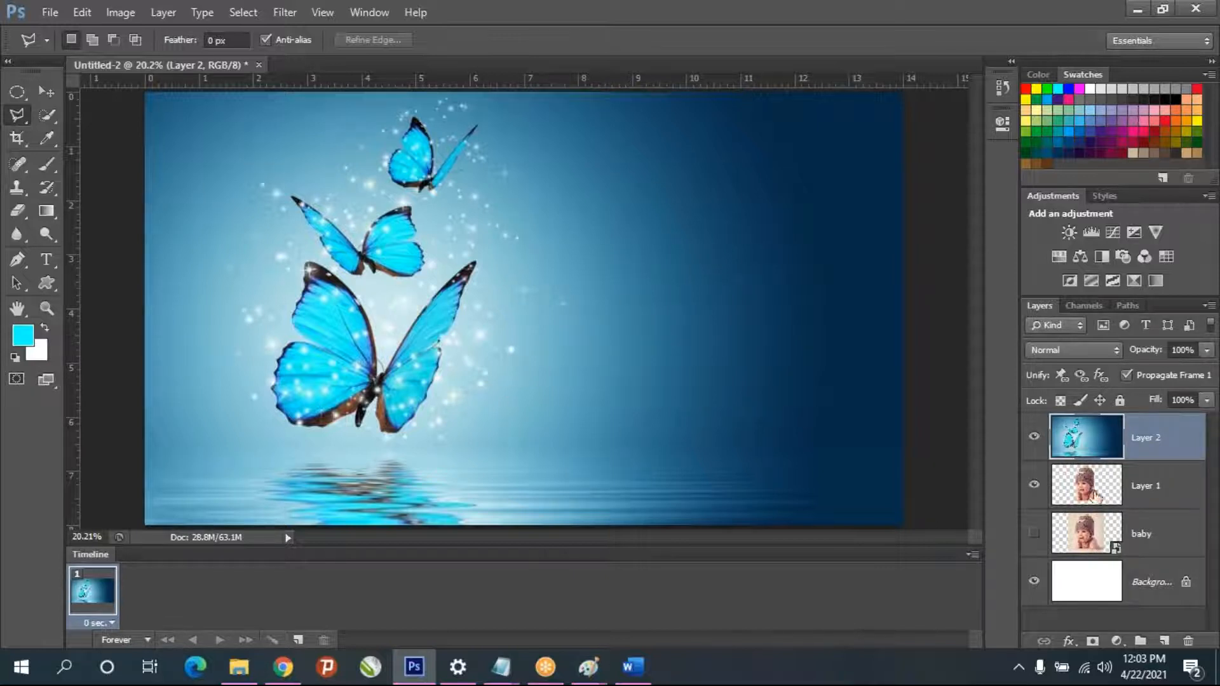
pyautogui.moveTo(1100, 486); pyautogui.dragTo(1103, 416)
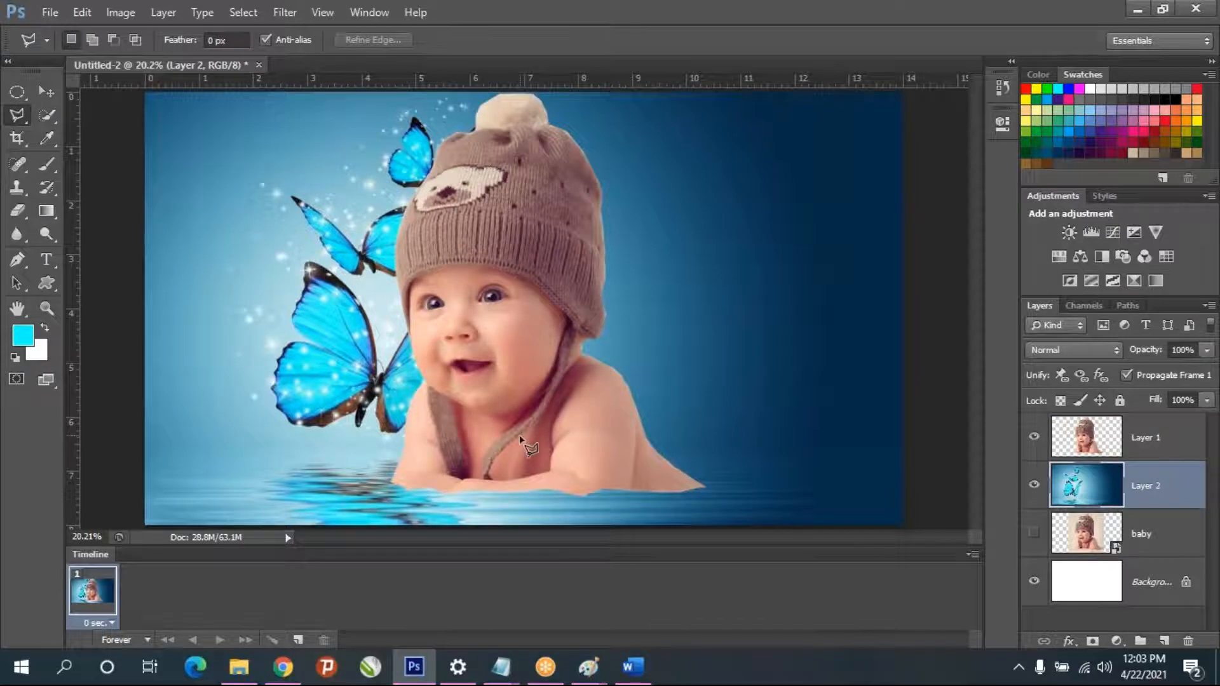
# - Try shifting the butterfly background to different positions behind the baby with the Move tool
pyautogui.click(46, 91)
pyautogui.moveTo(525, 414); pyautogui.dragTo(469, 385)
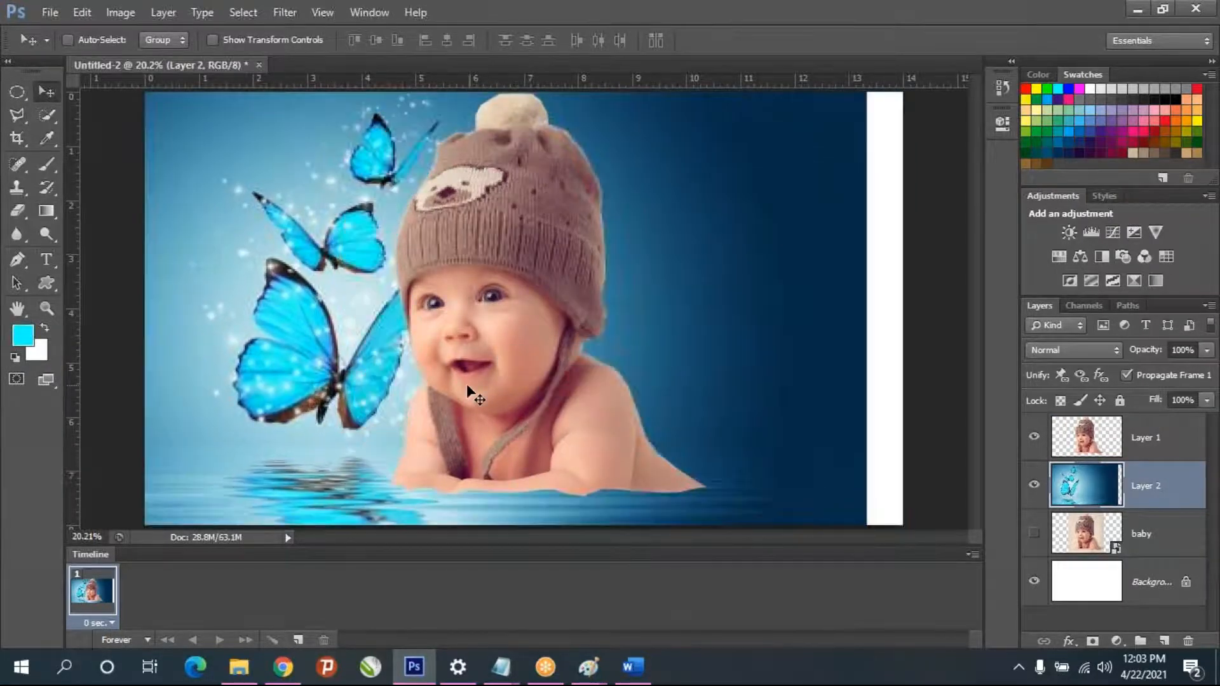
pyautogui.hotkey('ctrl', 'z')
pyautogui.moveTo(257, 314); pyautogui.dragTo(337, 328)
pyautogui.moveTo(840, 408); pyautogui.dragTo(692, 407)
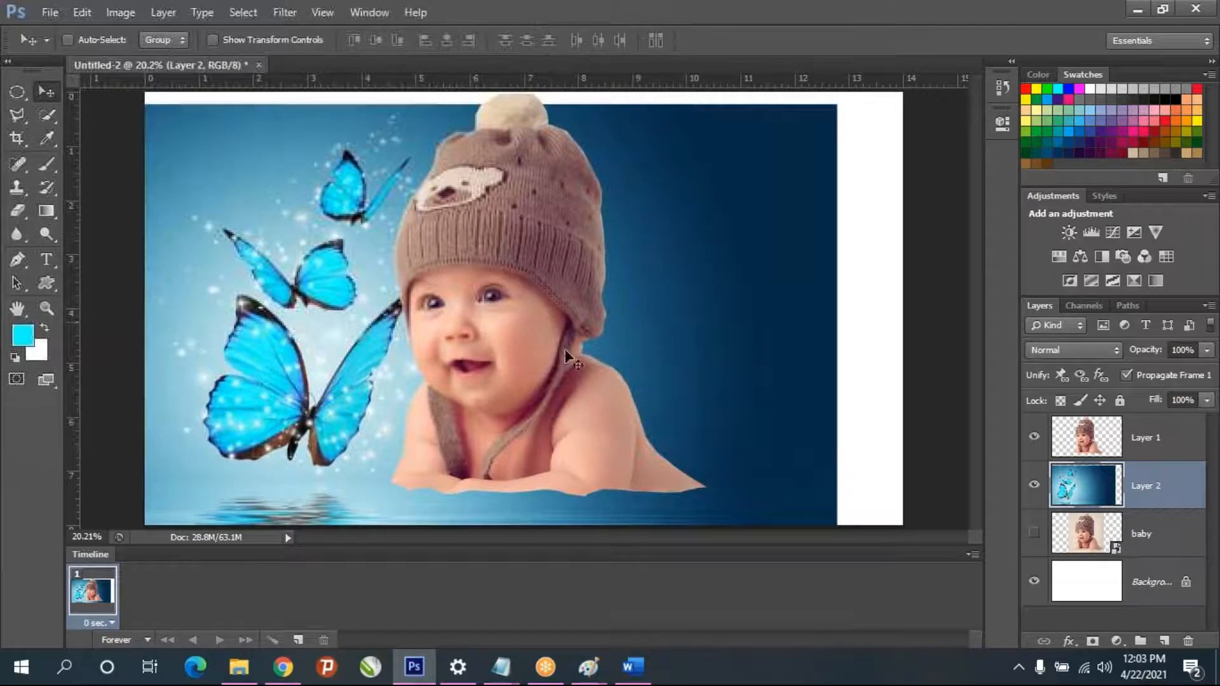
pyautogui.moveTo(574, 307); pyautogui.dragTo(638, 276)
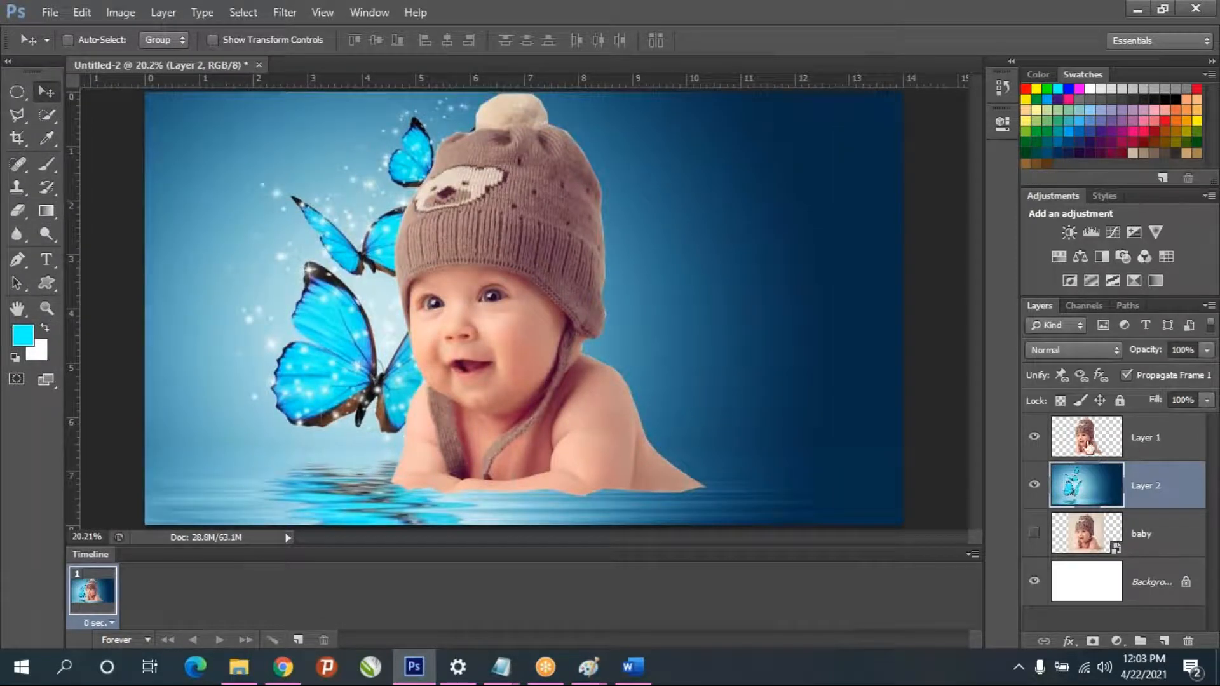
# - Move the baby cutout to the lower right of the canvas, clear of the butterflies
pyautogui.click(1090, 446)
pyautogui.moveTo(489, 380); pyautogui.dragTo(696, 428)
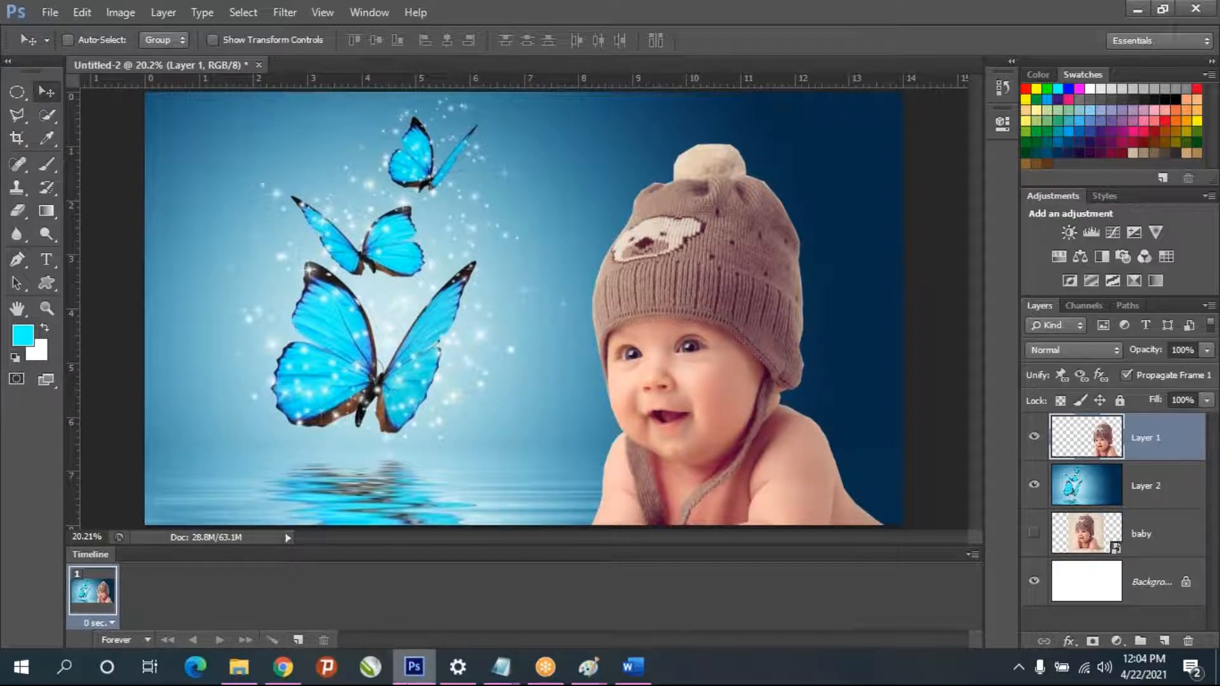
# - Switch to Chrome, find the National Pink Day image among the images related to Pink Wallpapers, and paste a copy into the Photoshop document
pyautogui.click(291, 668)
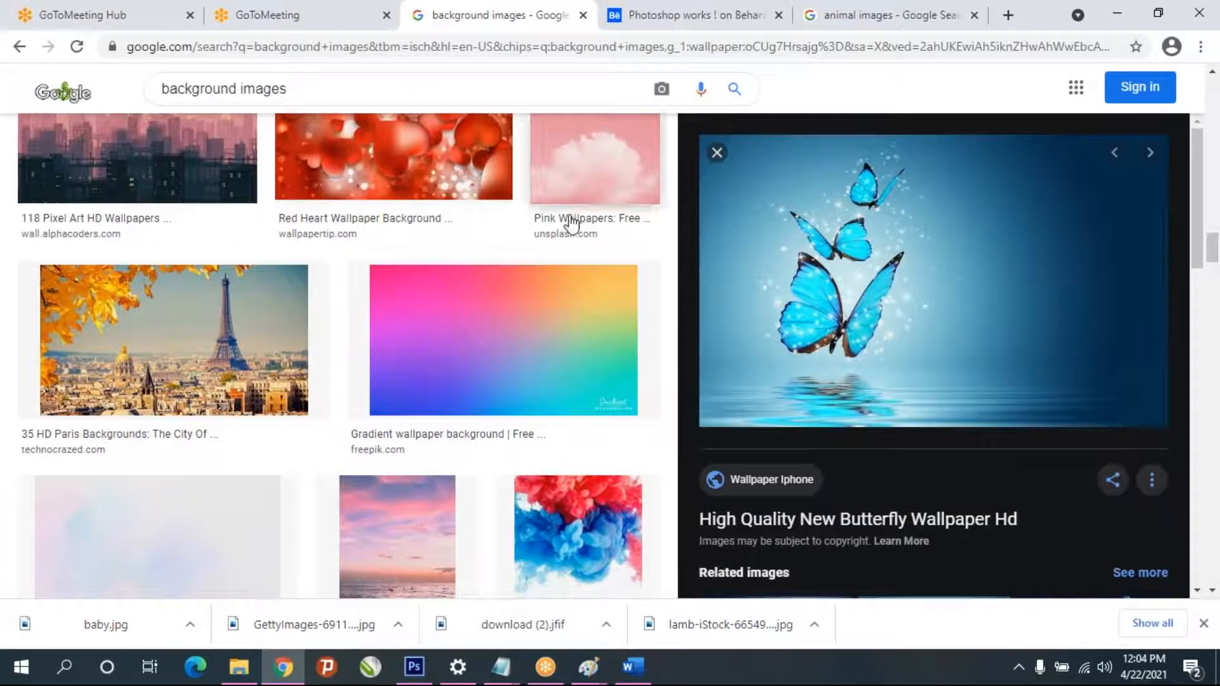
pyautogui.click(629, 169)
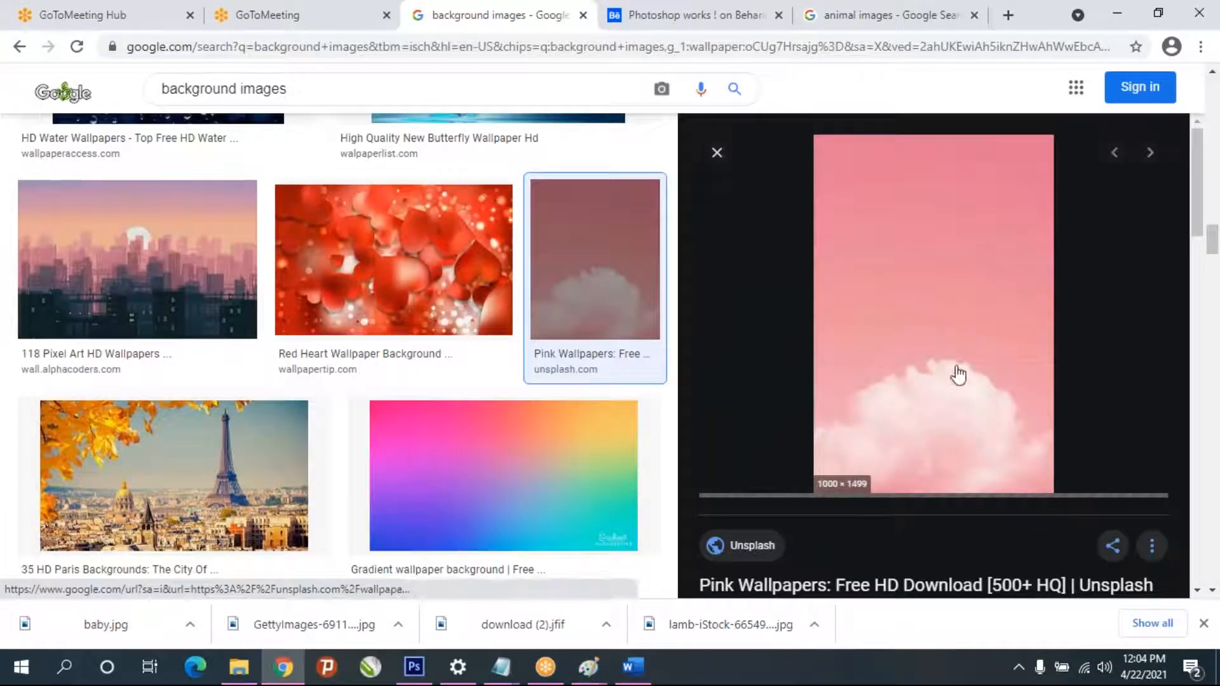
pyautogui.scroll(-1, 367, 324)
pyautogui.scroll(-10, 369, 327)
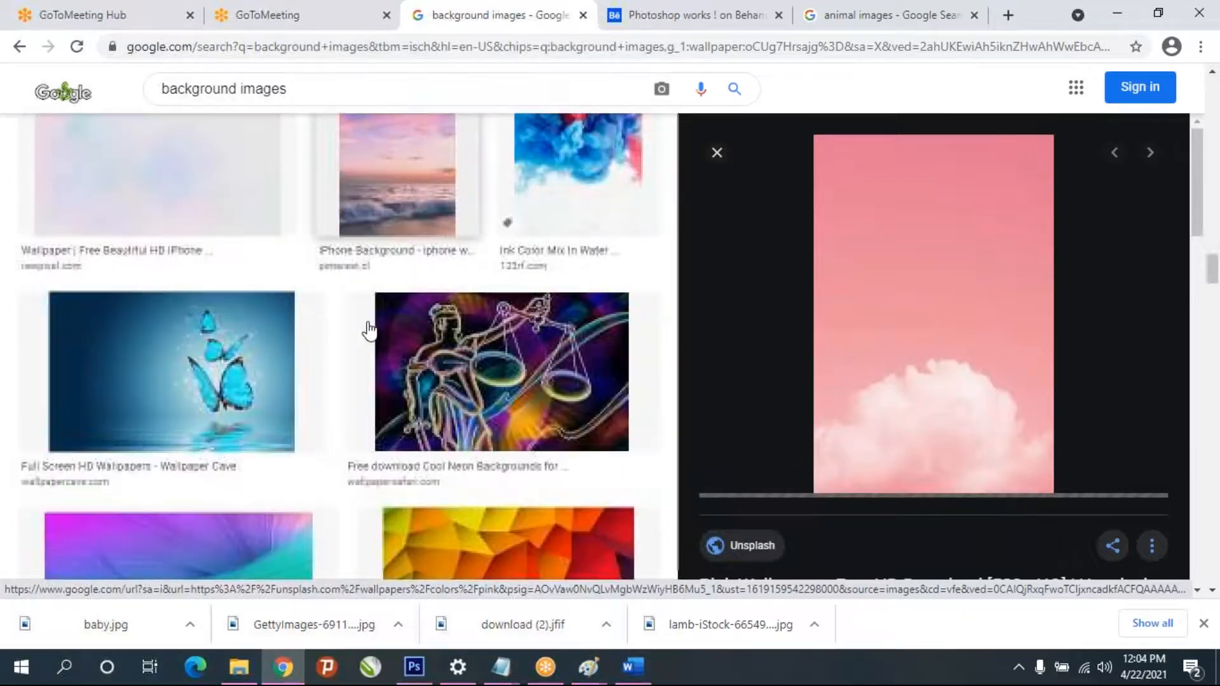
pyautogui.scroll(-10, 369, 331)
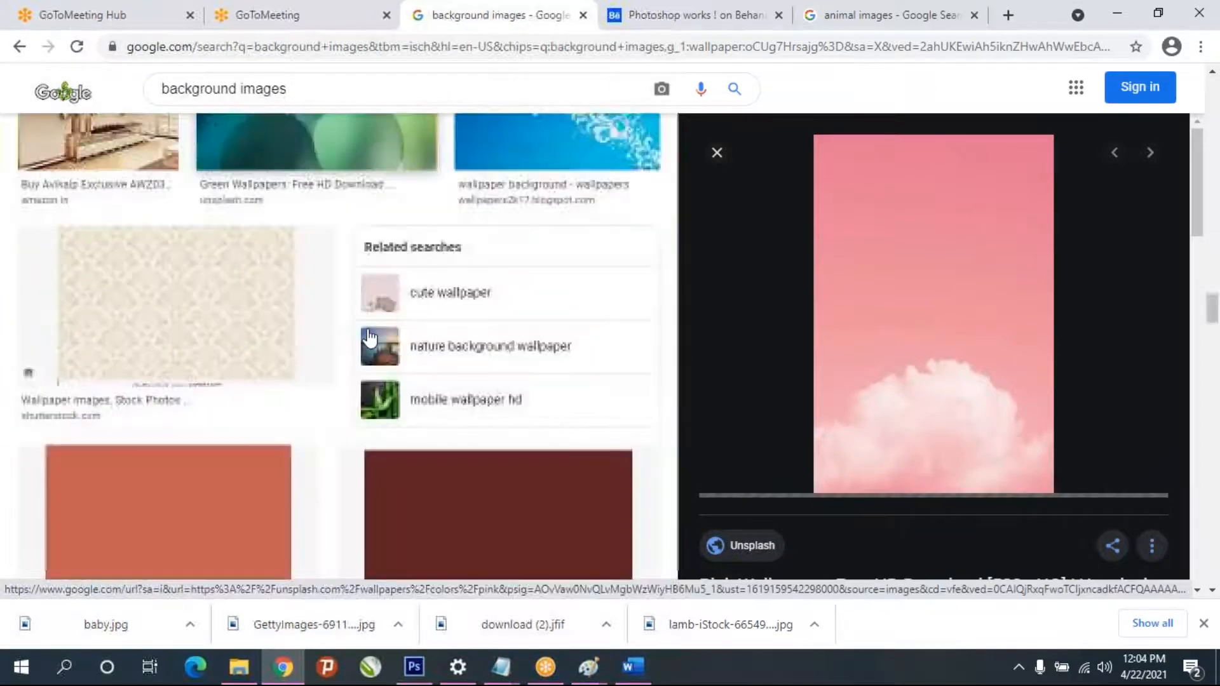
pyautogui.scroll(-5, 877, 409)
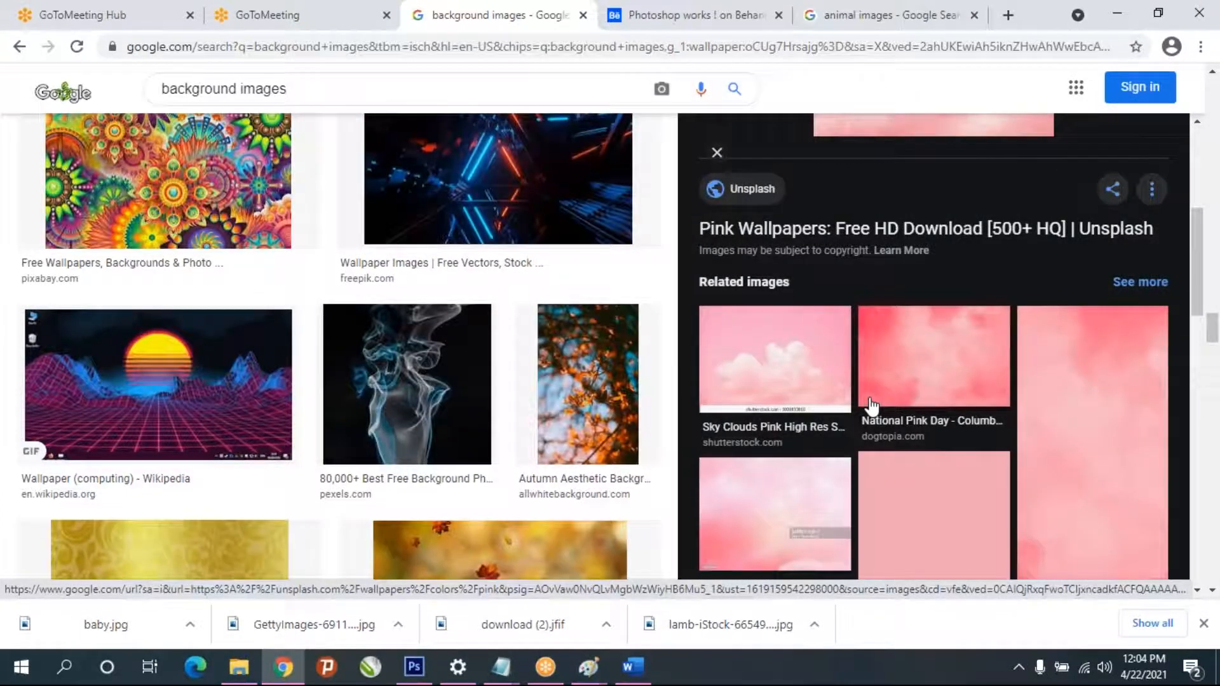
pyautogui.click(994, 386)
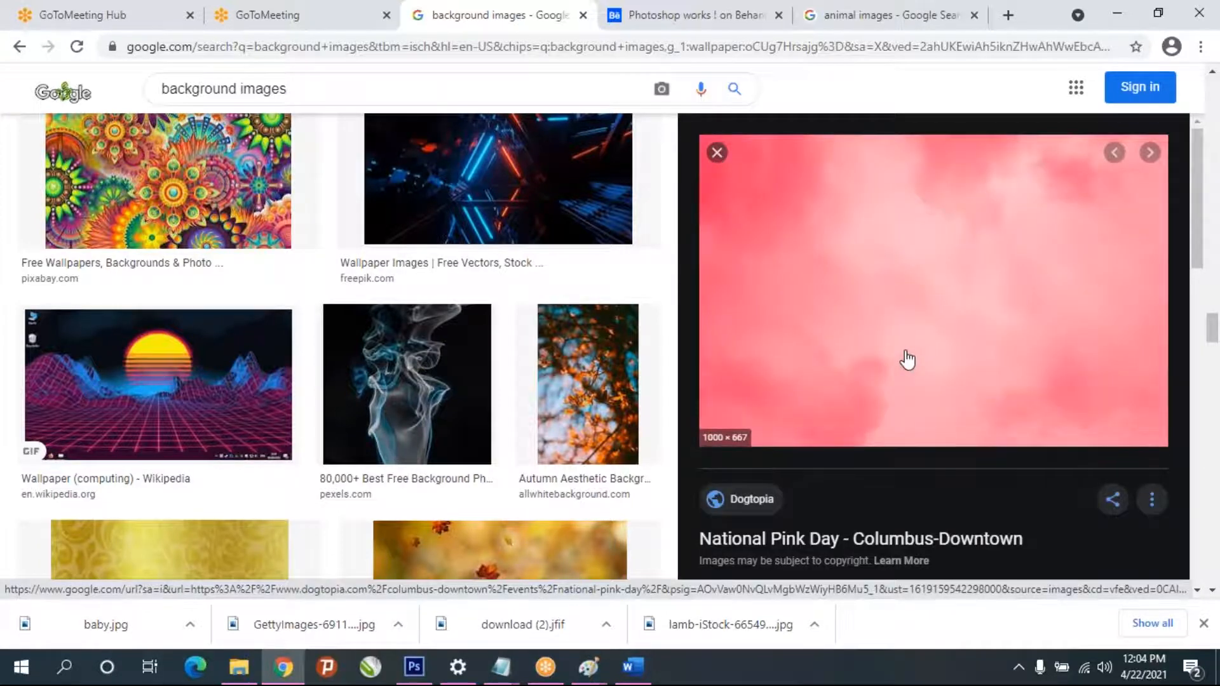
pyautogui.rightClick(885, 332)
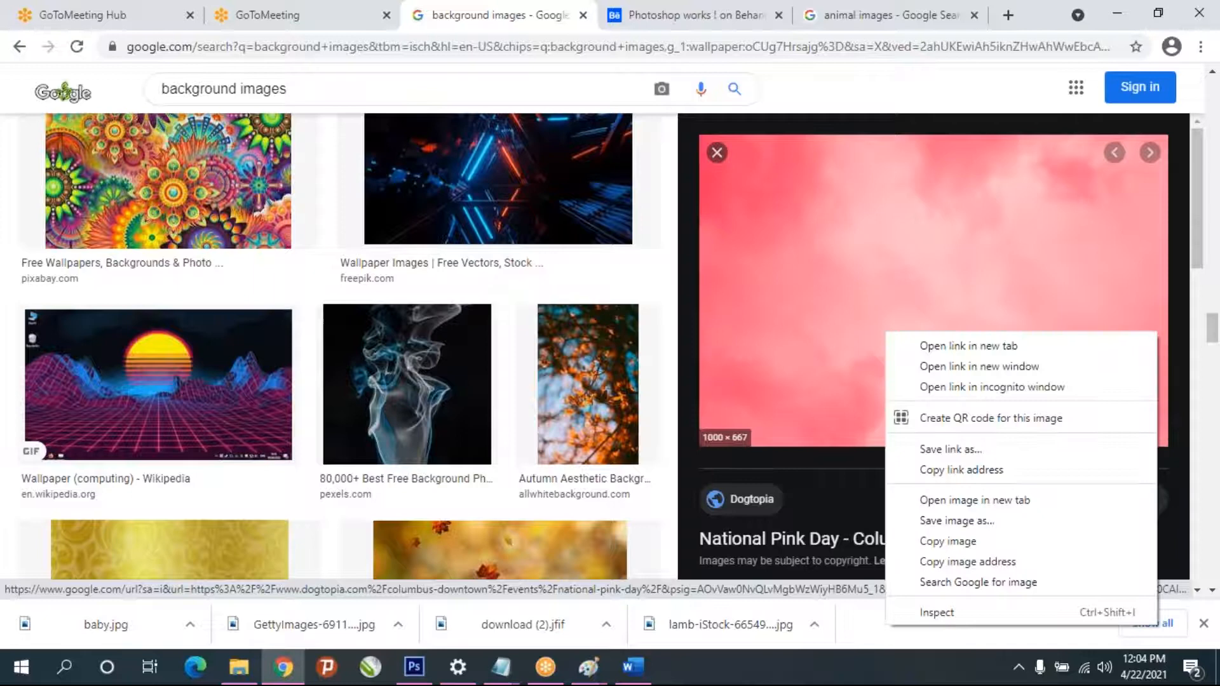
pyautogui.click(932, 543)
pyautogui.click(412, 675)
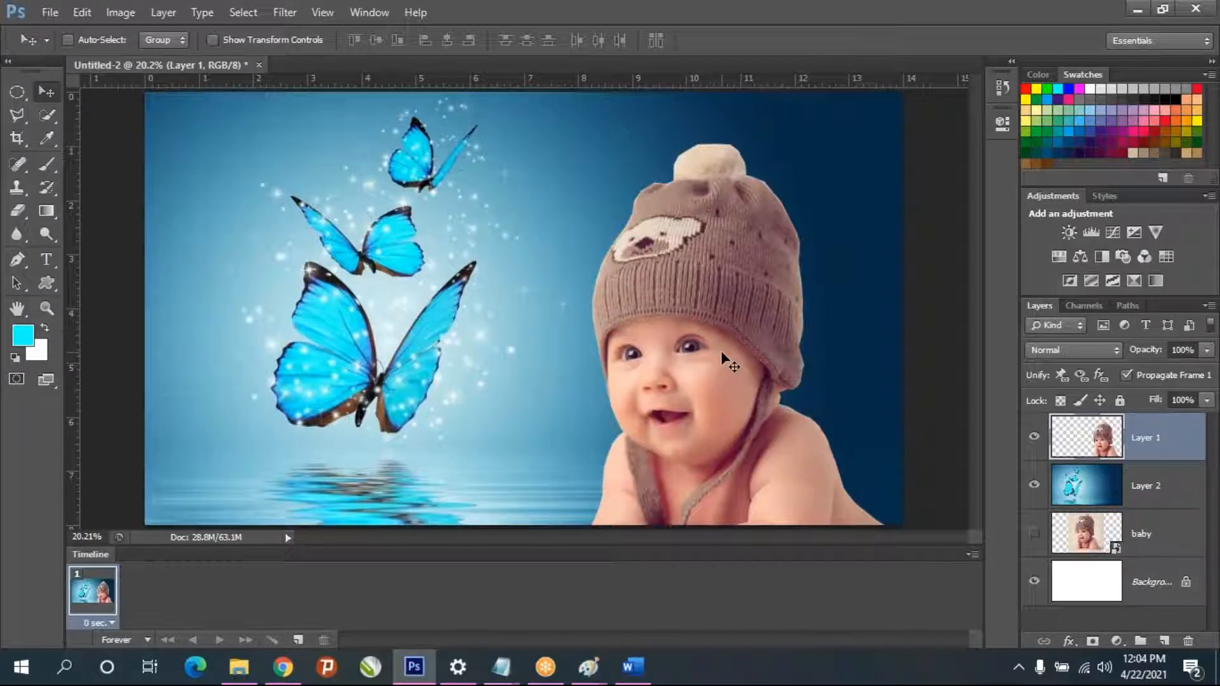
pyautogui.hotkey('ctrl', 'v')
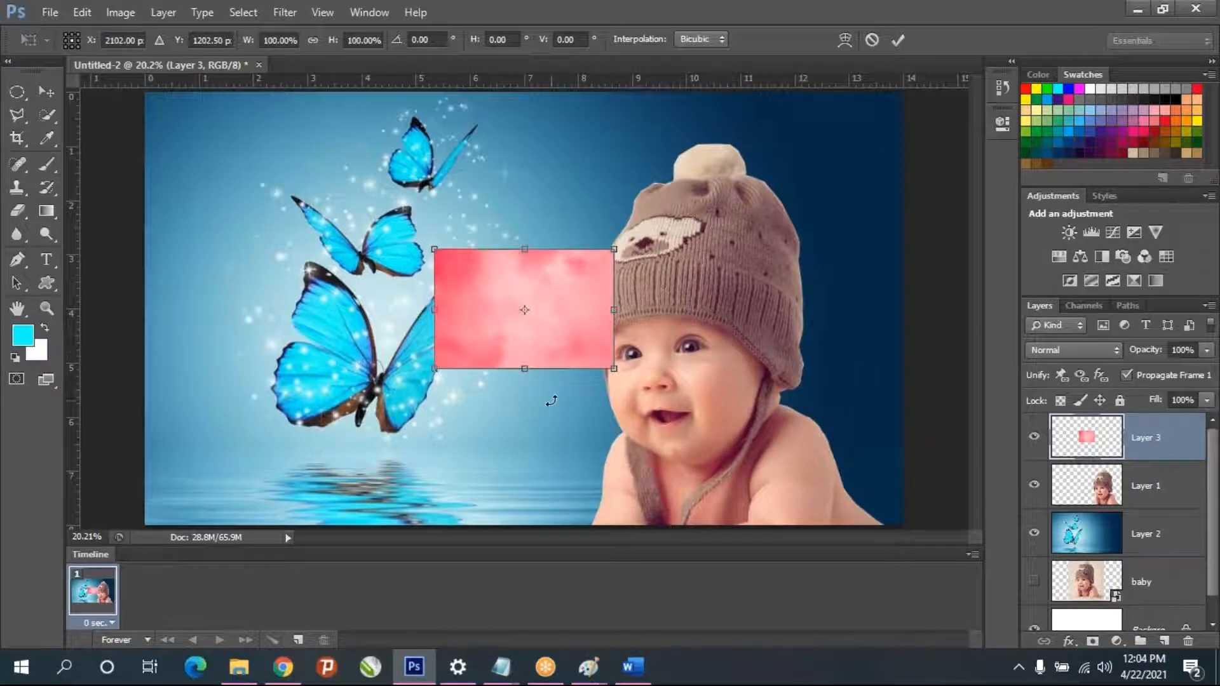
# - Try enlarging the pasted pink image to cover the whole canvas
pyautogui.moveTo(616, 372); pyautogui.dragTo(907, 560)
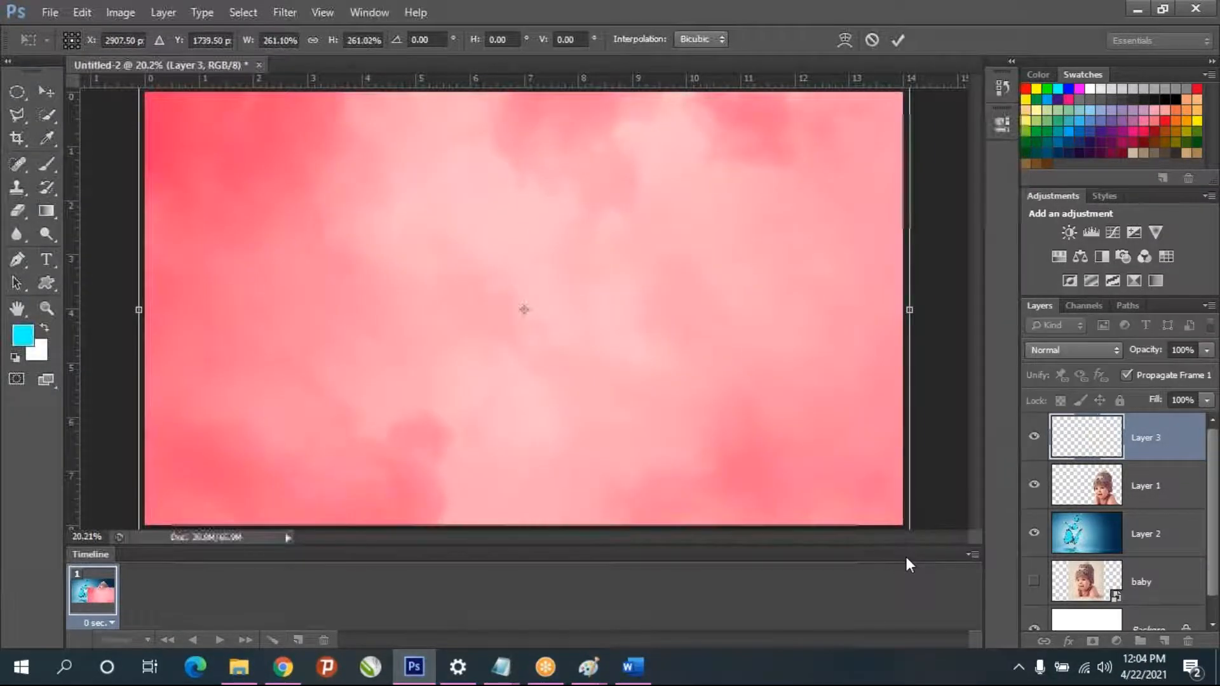
pyautogui.press('Return')
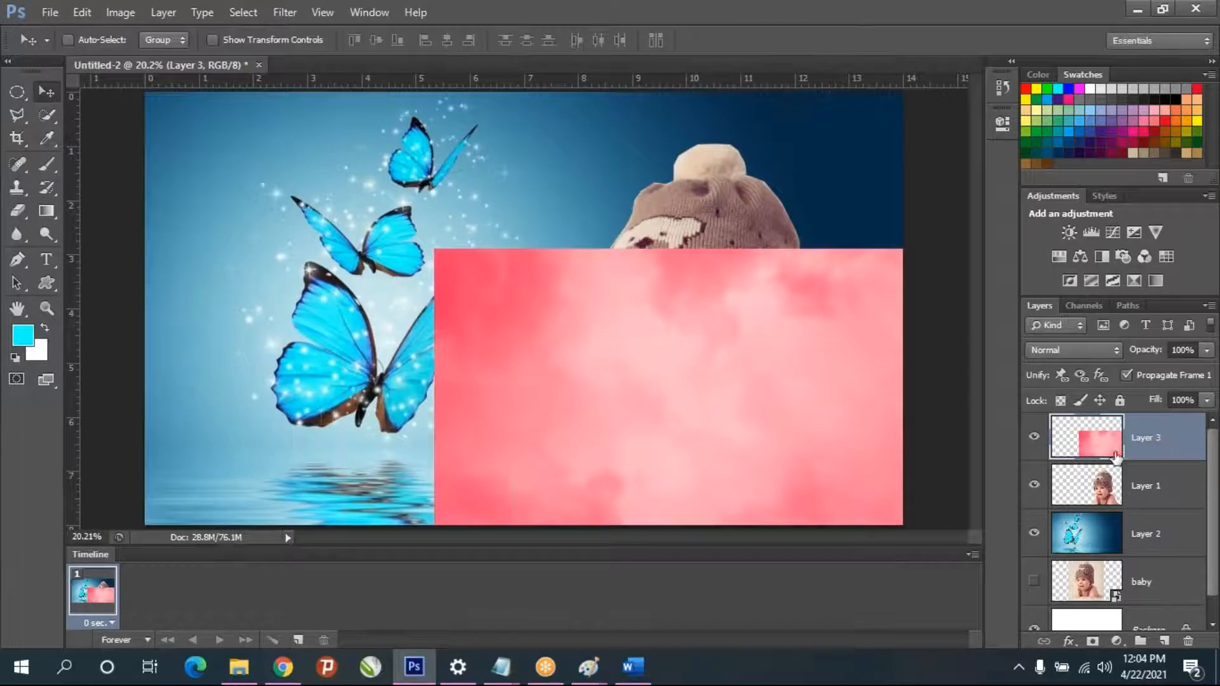
pyautogui.hotkey('ctrl', 'z')
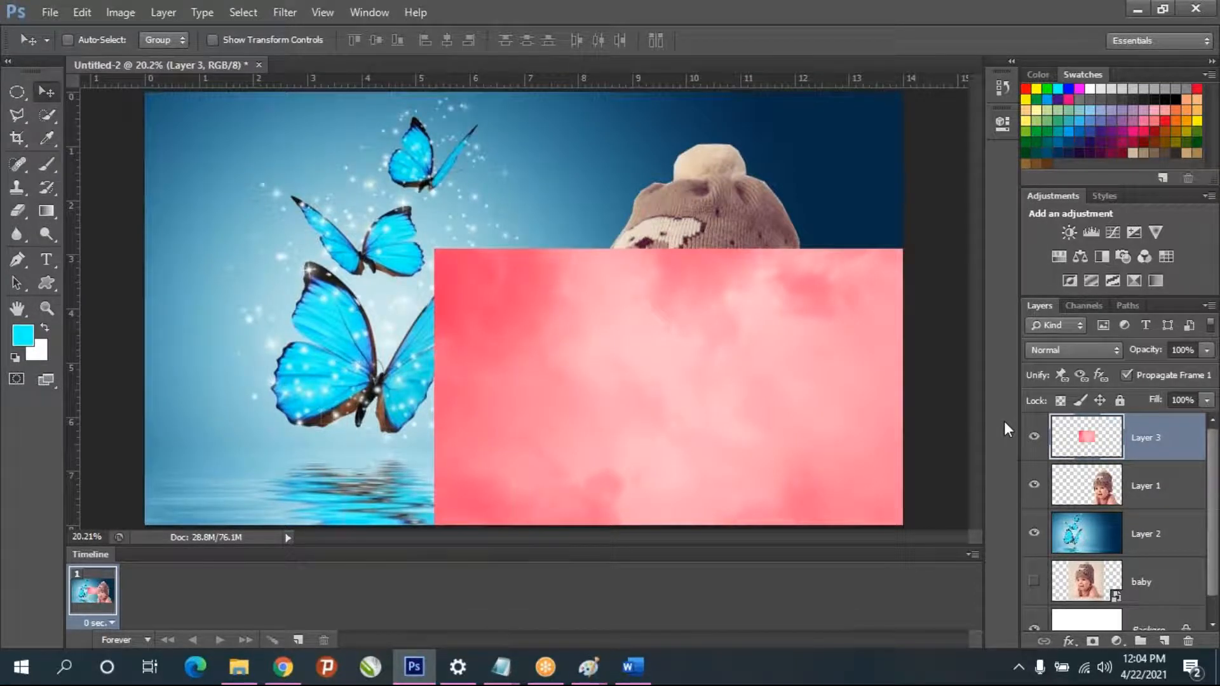
# - Scale the pink image from its center to fill the canvas and place its layer beneath the baby cutout layer
pyautogui.hotkey('ctrl', 't')
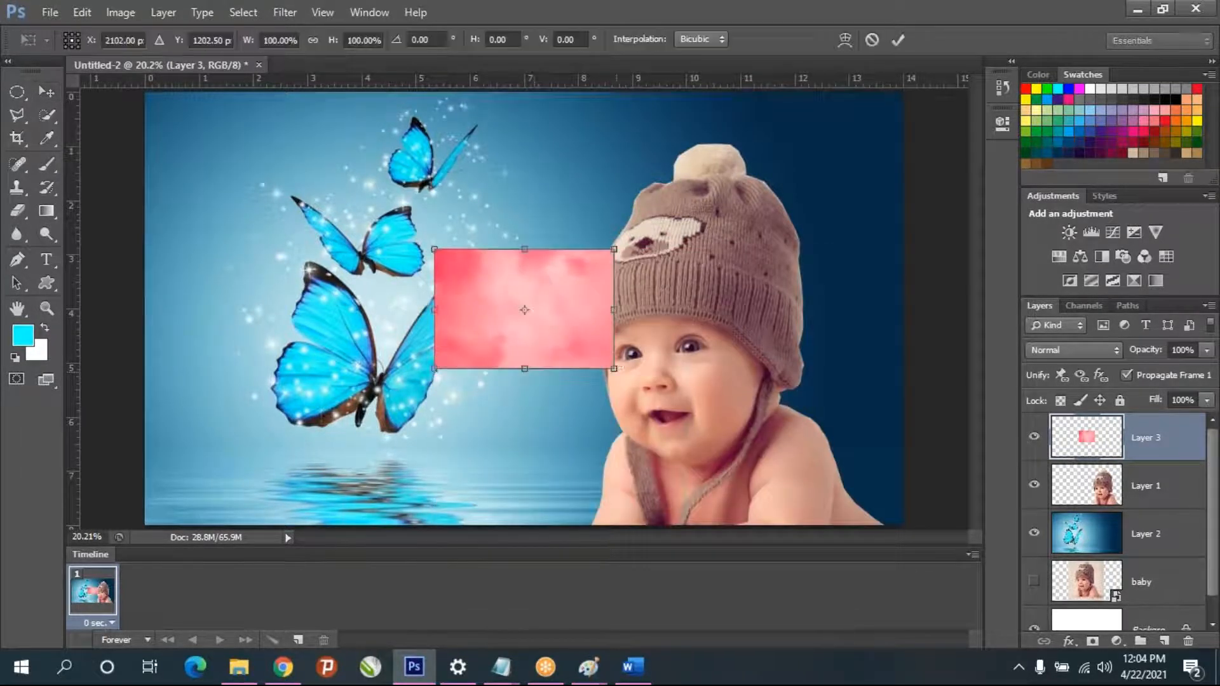
pyautogui.moveTo(628, 361); pyautogui.dragTo(891, 583)
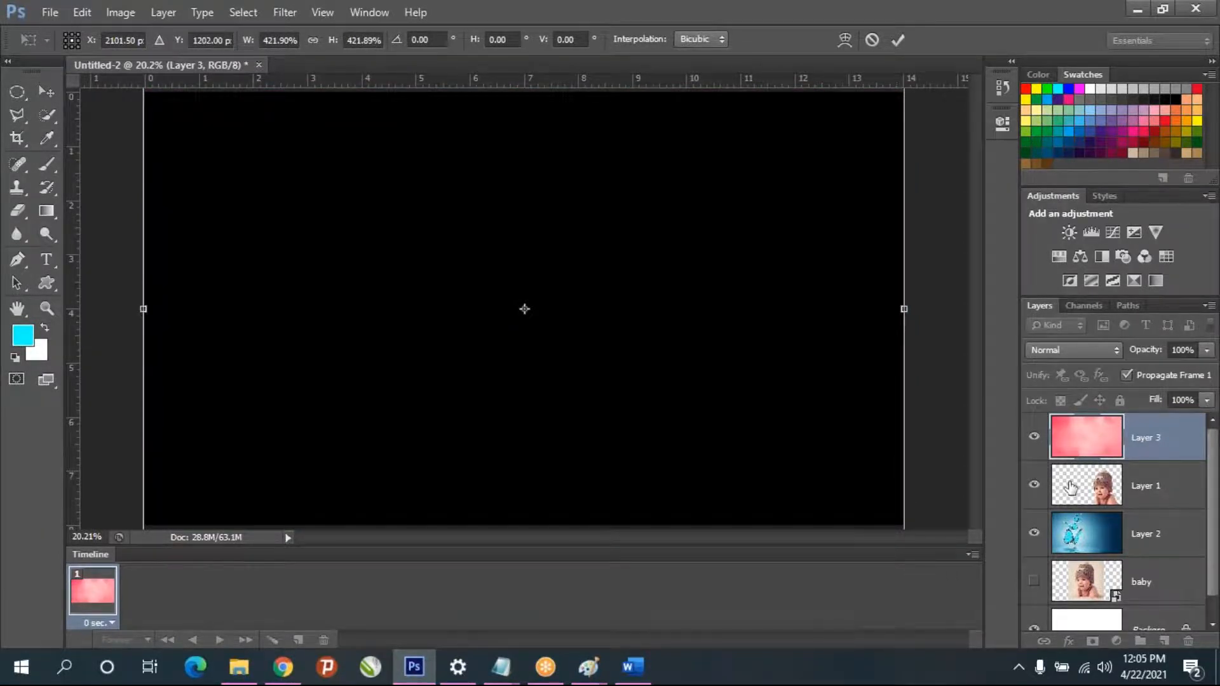
pyautogui.press('Return')
pyautogui.moveTo(1084, 437); pyautogui.dragTo(1105, 518)
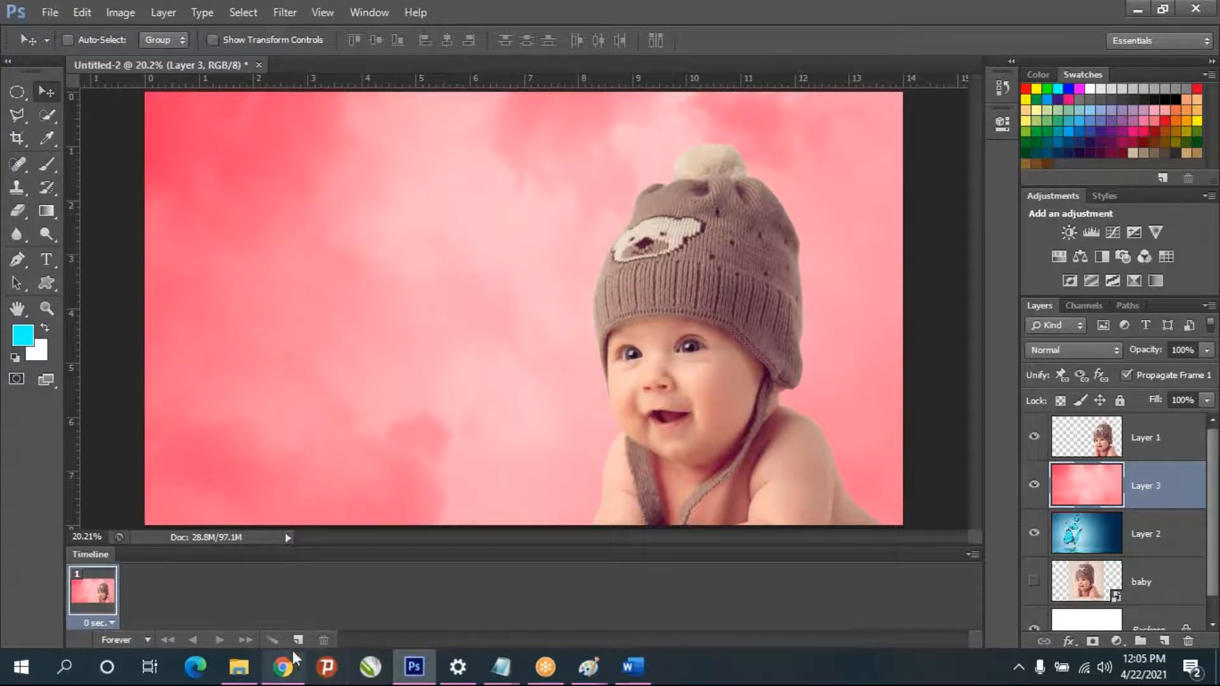
# - Switch to Chrome, search Google Images for general images, and narrow the results to the beautiful category
pyautogui.click(284, 665)
pyautogui.scroll(-5, 330, 356)
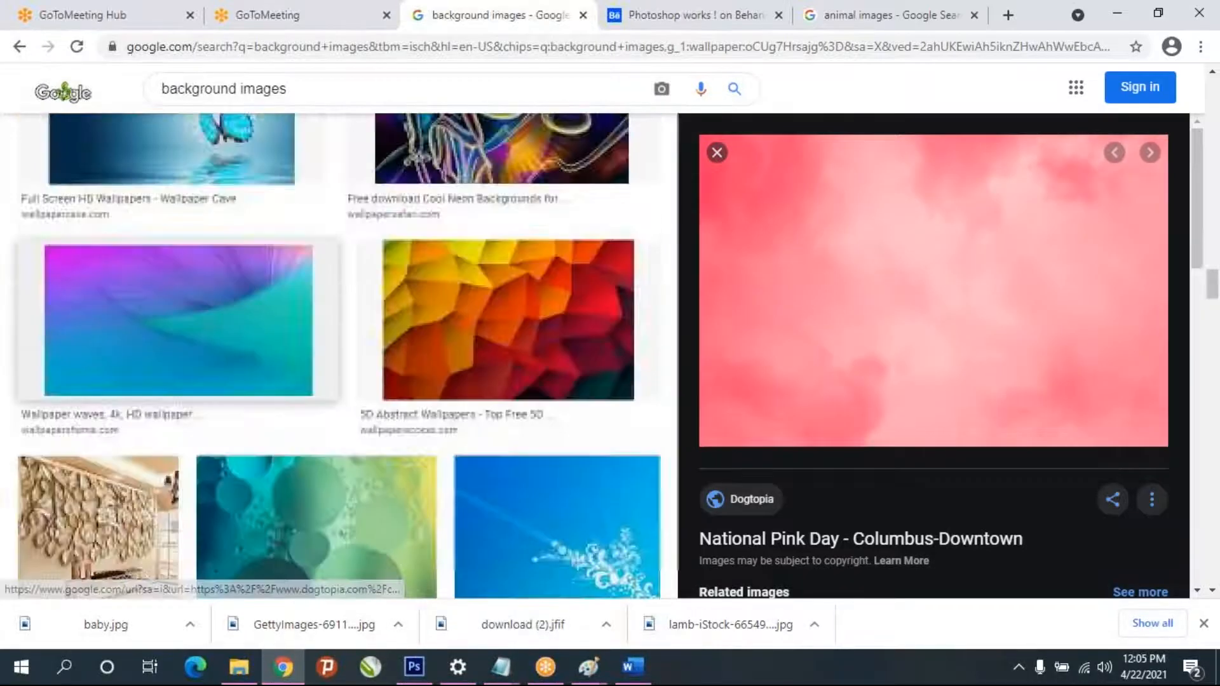
pyautogui.scroll(7, 337, 356)
pyautogui.click(318, 90)
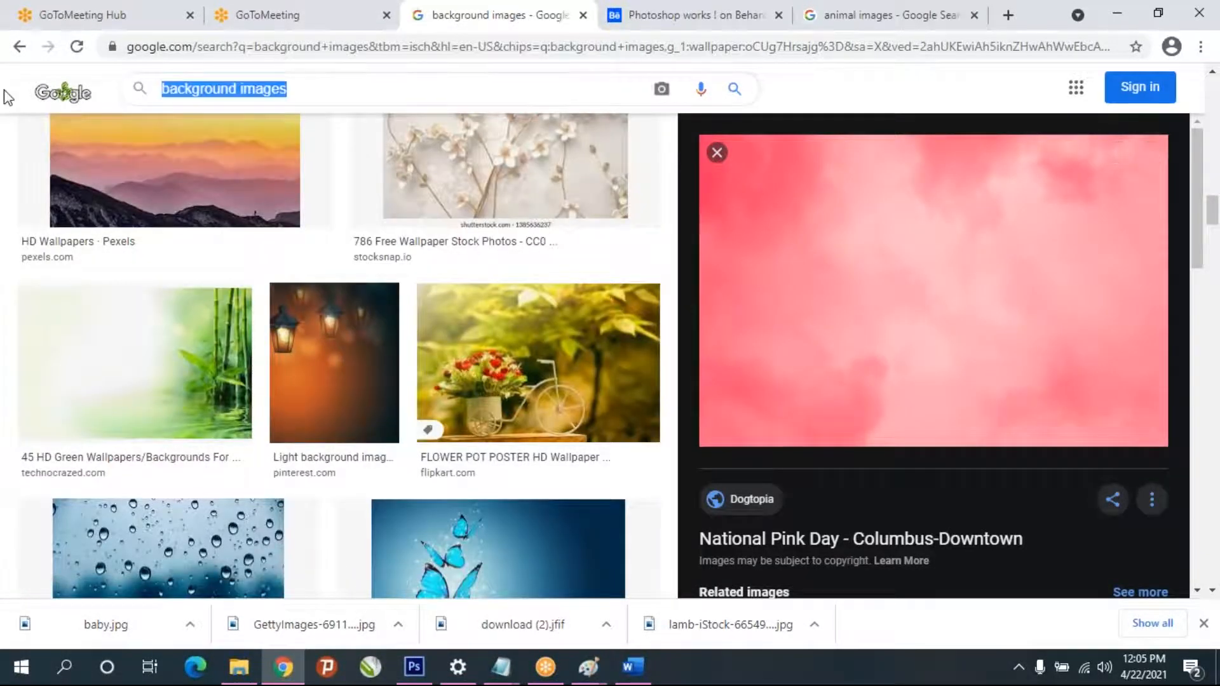
pyautogui.write('imagws')
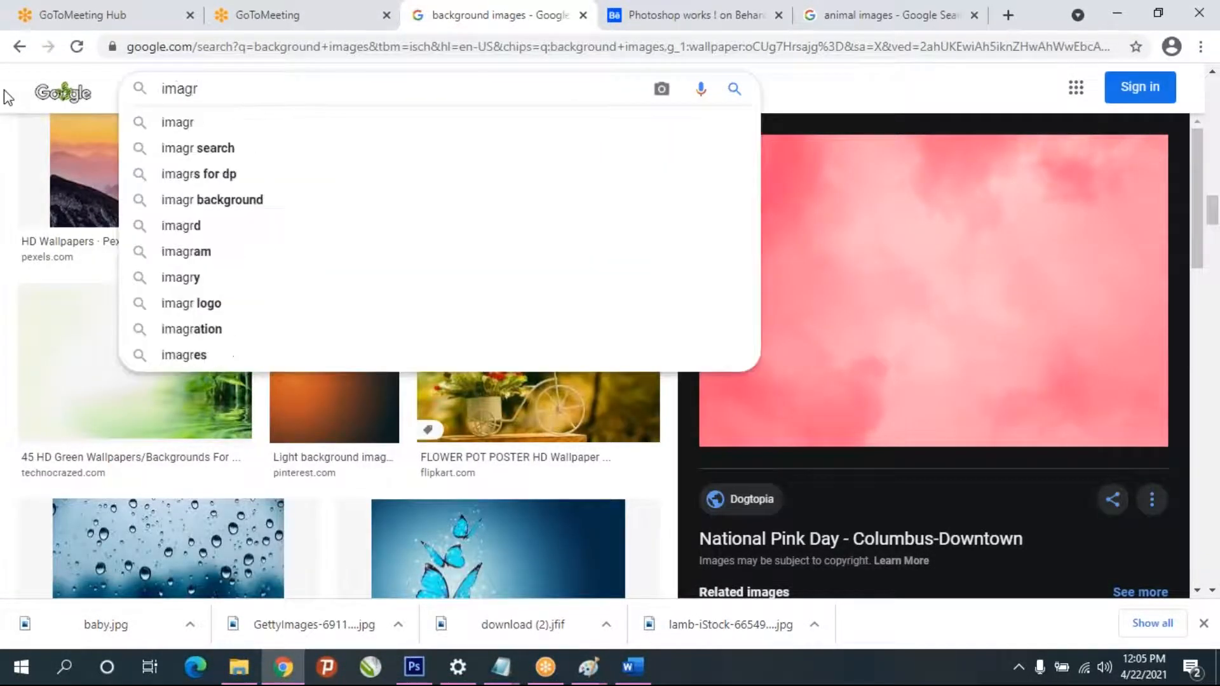
pyautogui.press('Return')
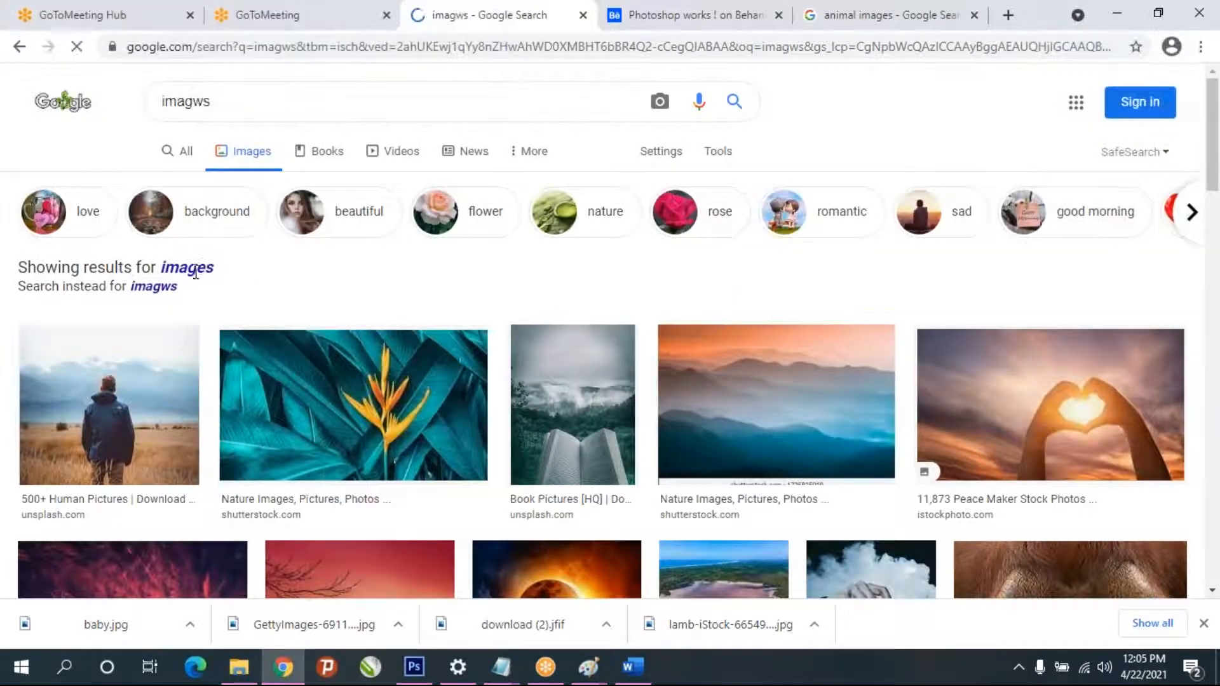
pyautogui.click(195, 270)
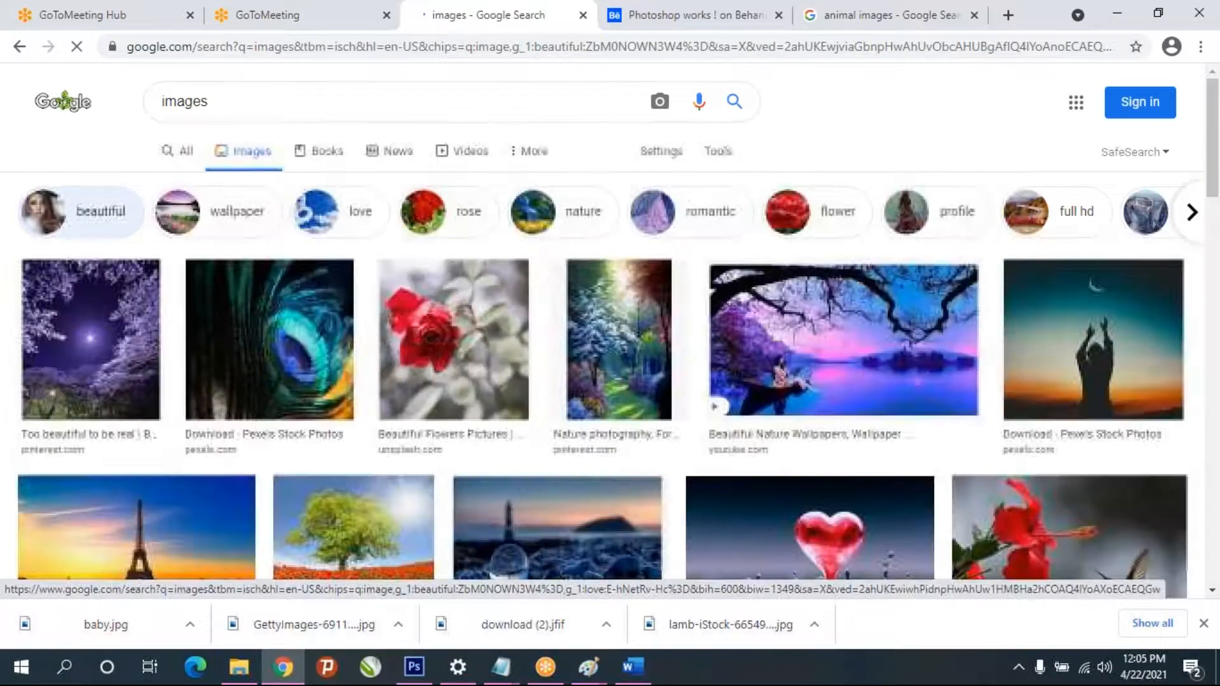
# - Find the Unsplash photo of the long-haired girl in an orange dress, copy it, and paste it into the Photoshop document
pyautogui.scroll(-4, 567, 483)
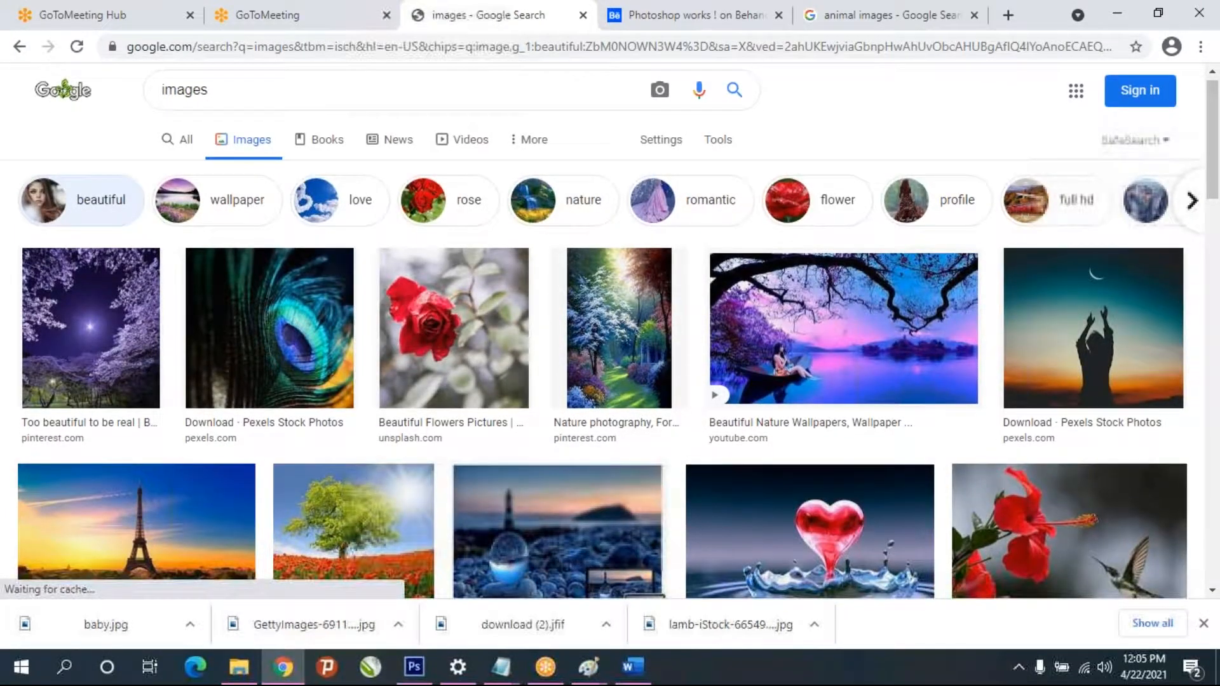
pyautogui.scroll(-3, 567, 482)
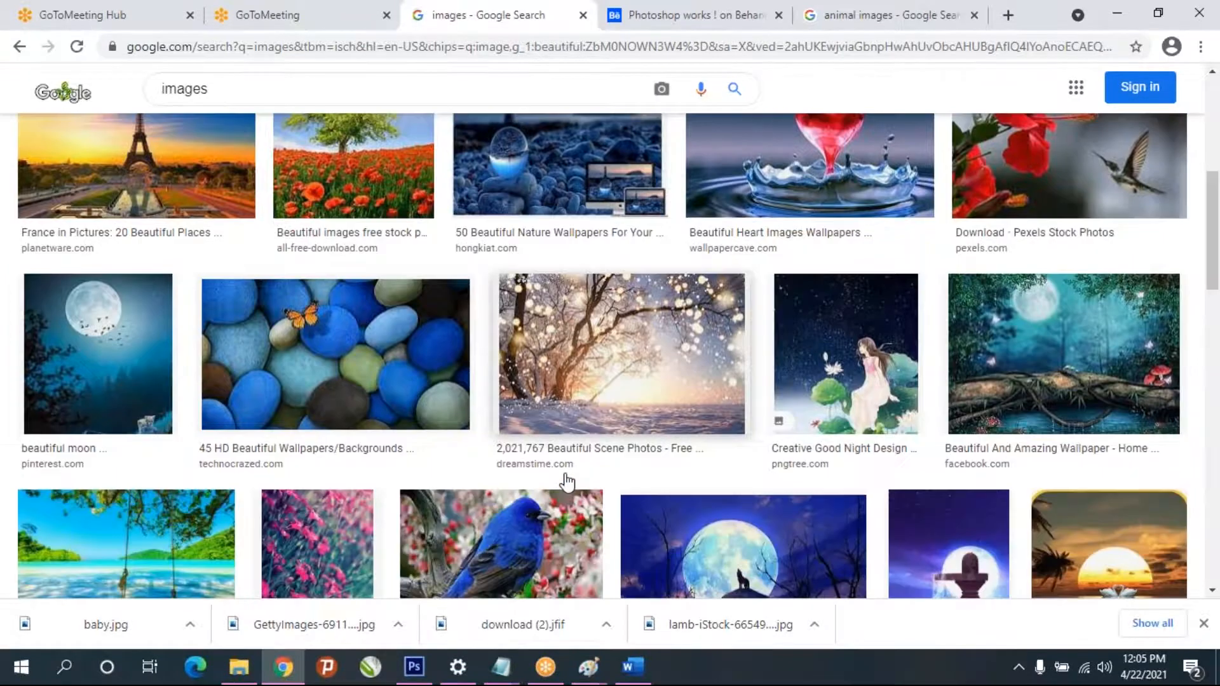
pyautogui.scroll(-7, 568, 482)
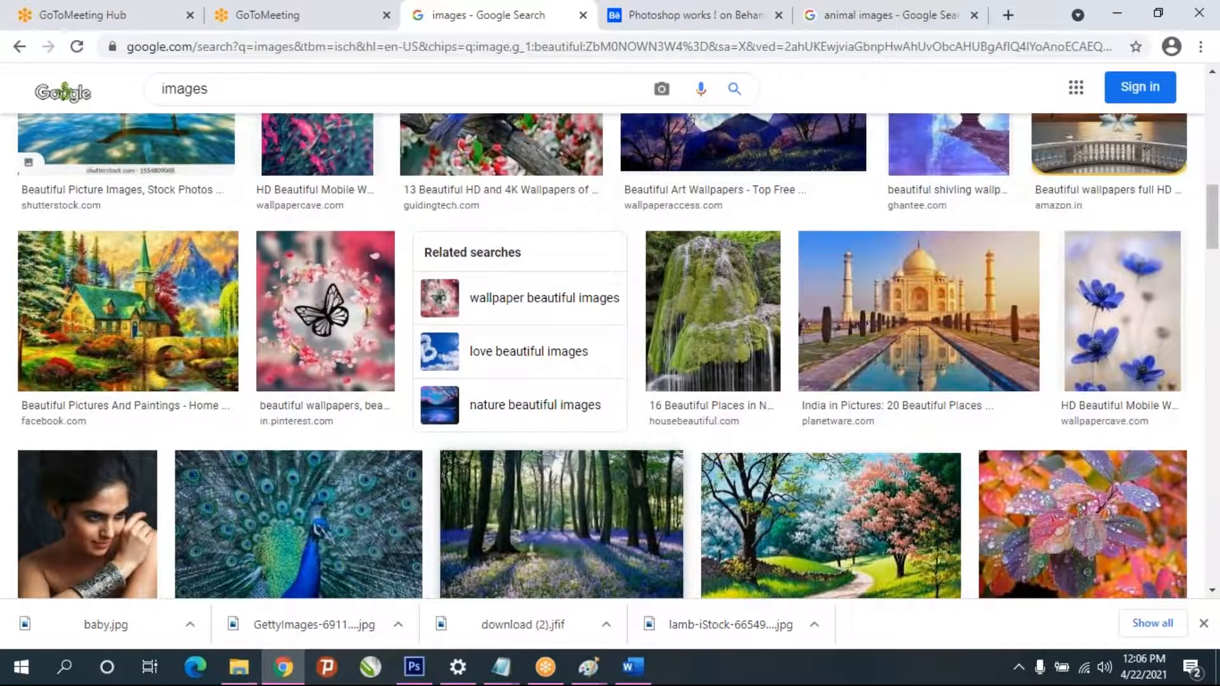
pyautogui.scroll(-10, 567, 483)
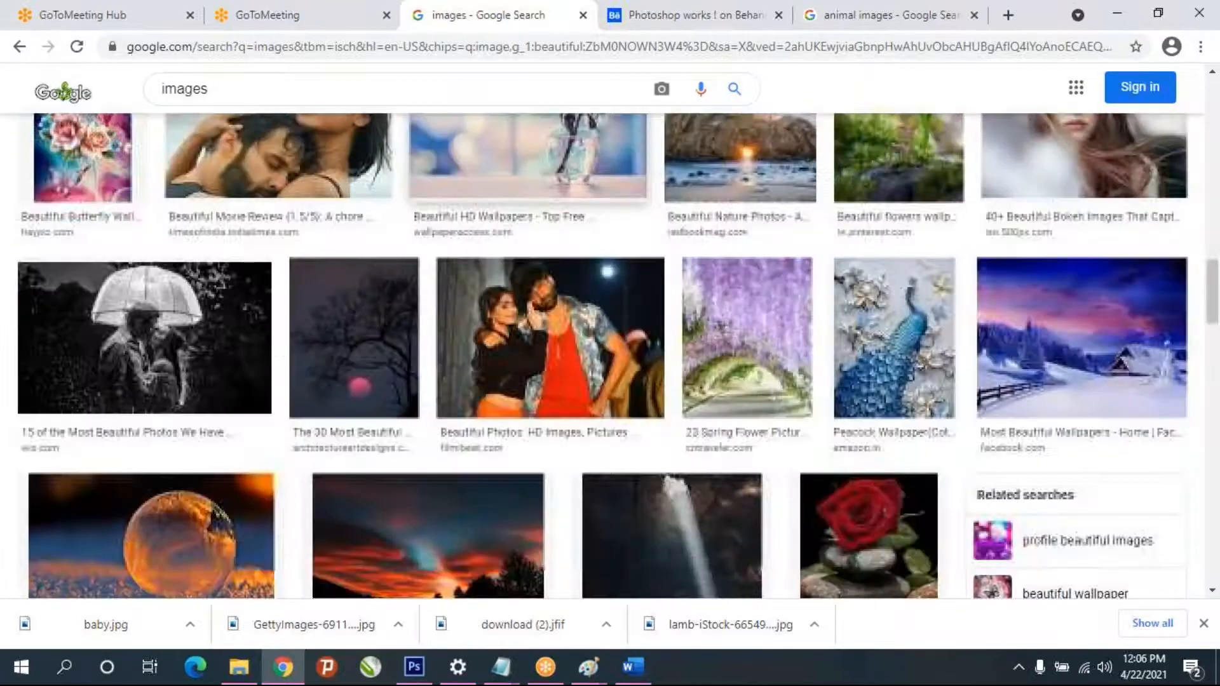
pyautogui.scroll(-10, 603, 355)
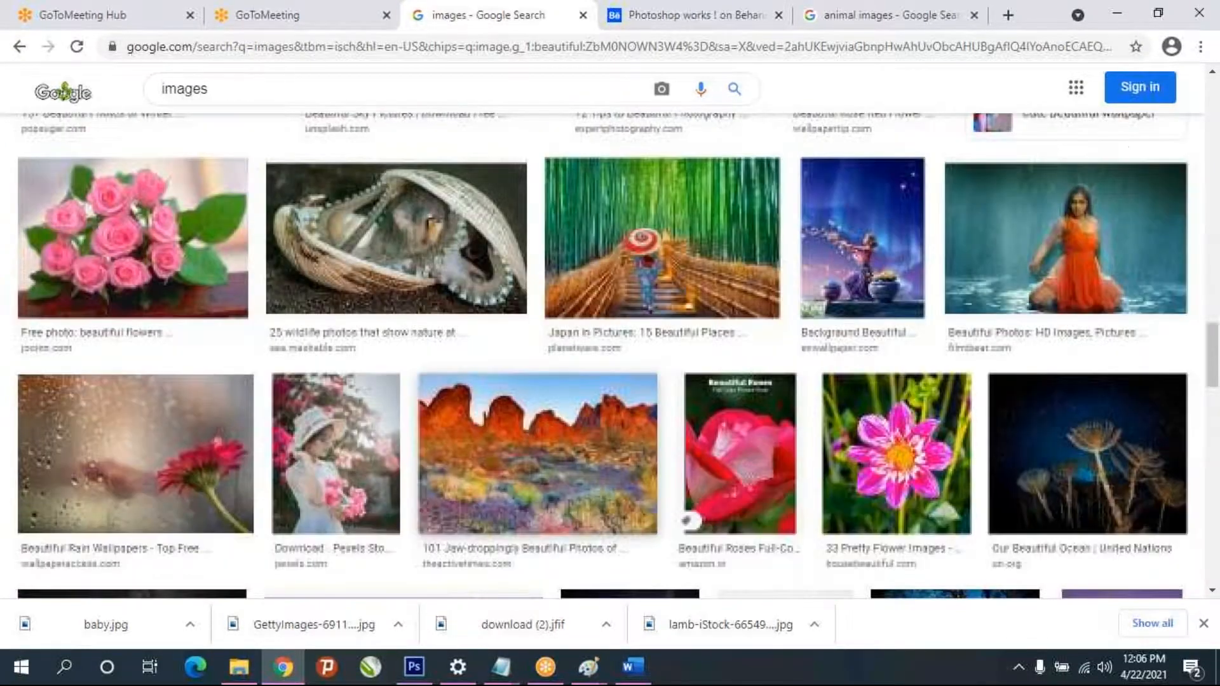
pyautogui.scroll(-20, 603, 356)
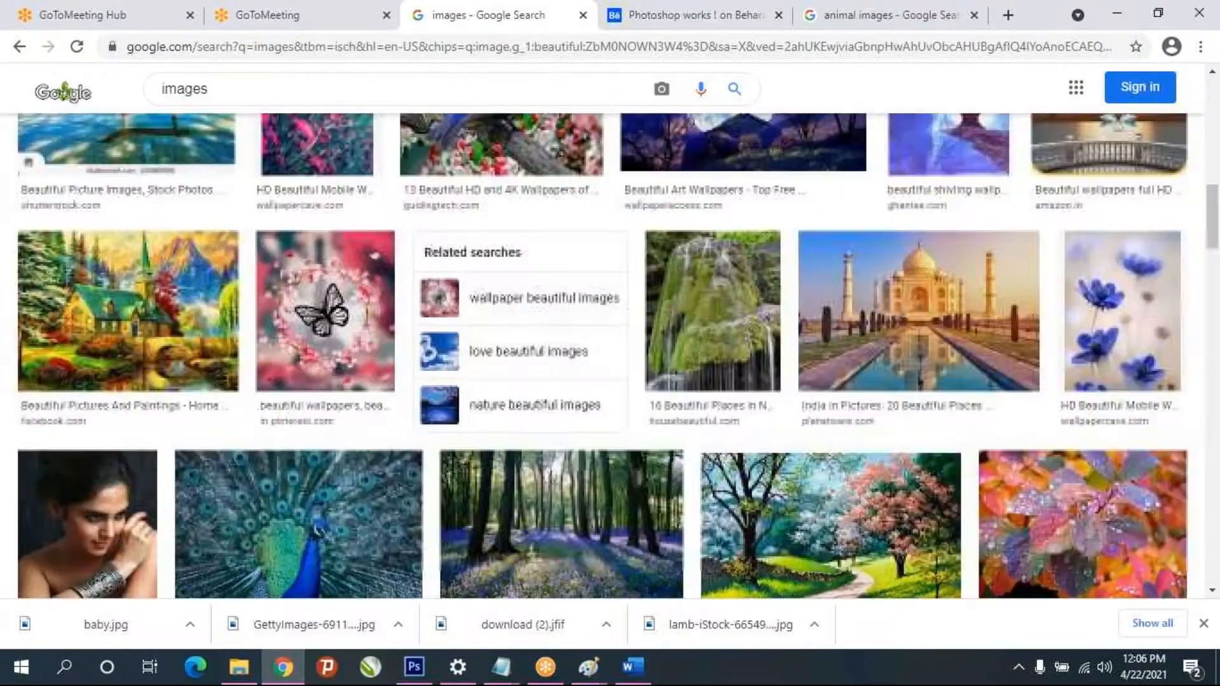
pyautogui.scroll(-10, 557, 491)
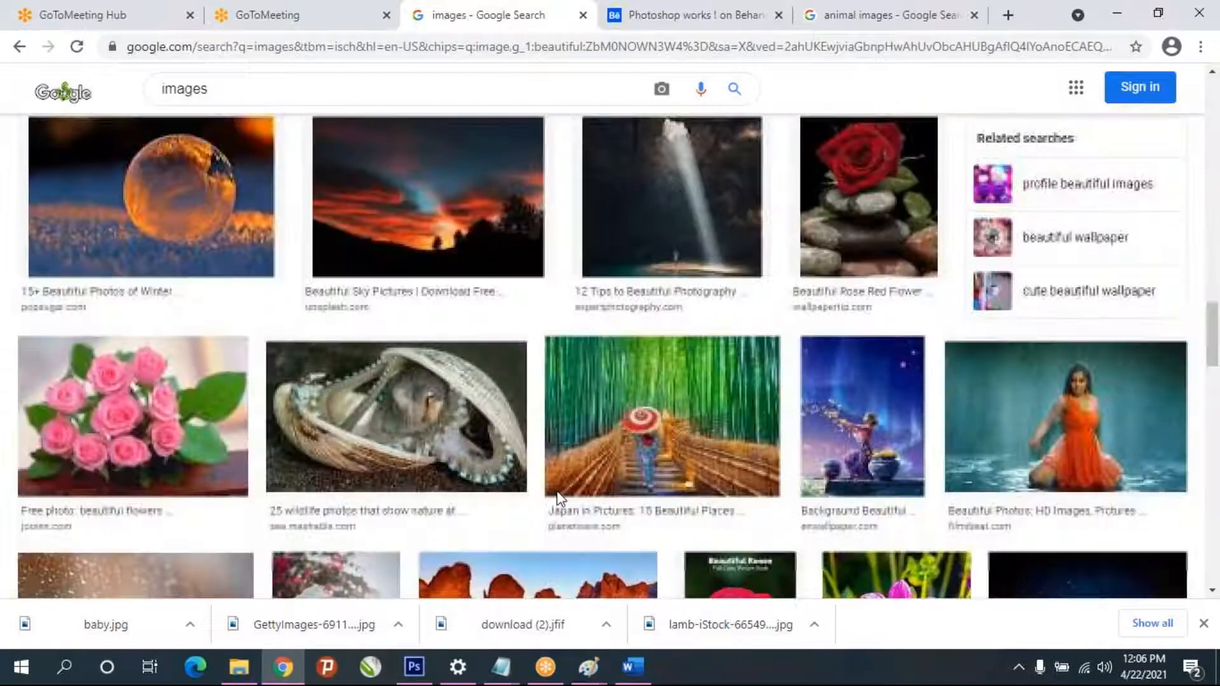
pyautogui.scroll(-6, 557, 490)
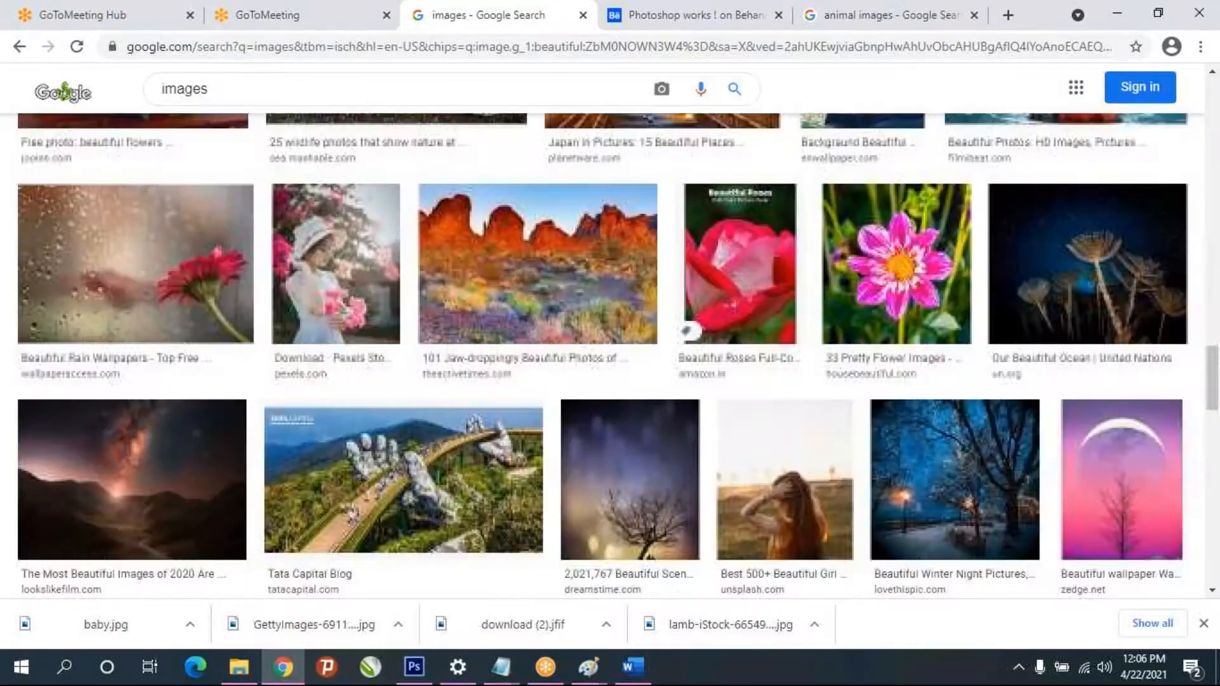
pyautogui.click(852, 432)
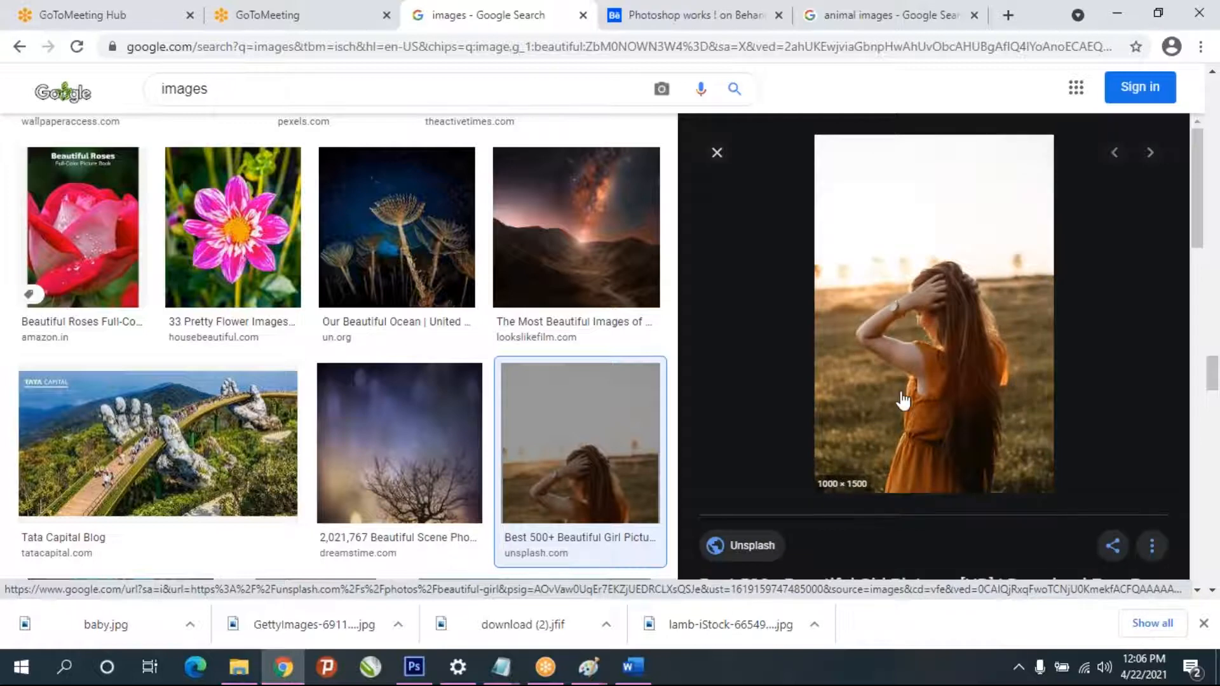
pyautogui.rightClick(917, 292)
pyautogui.click(993, 505)
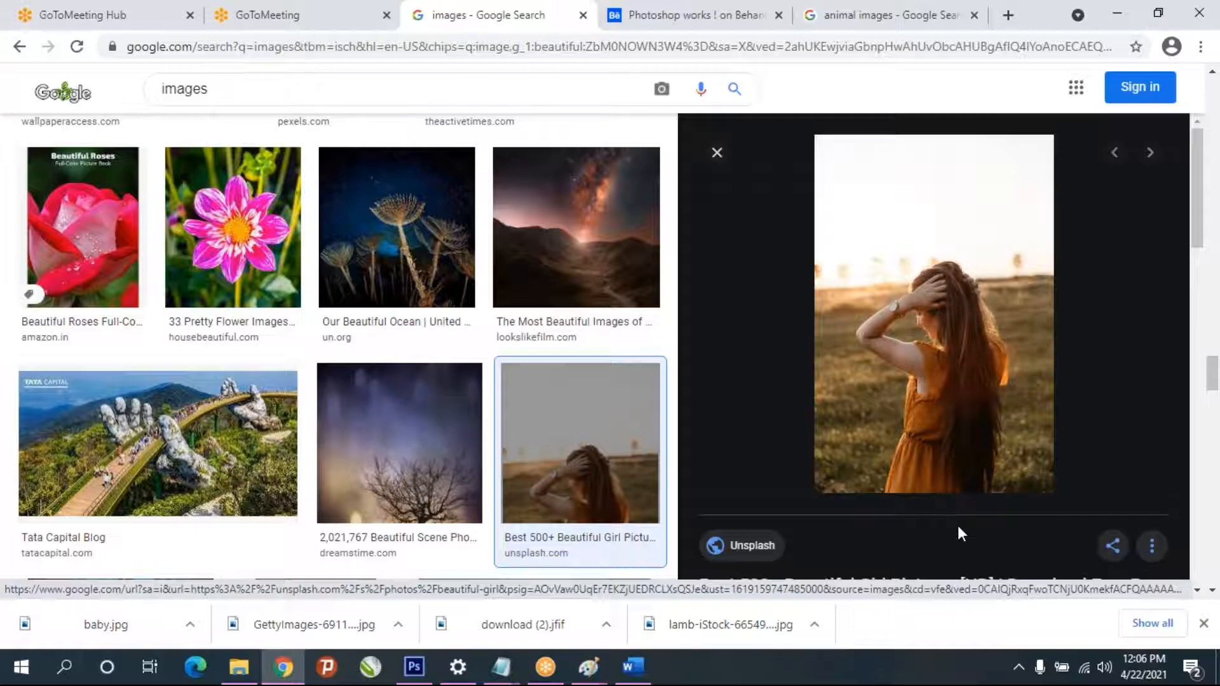
pyautogui.click(414, 667)
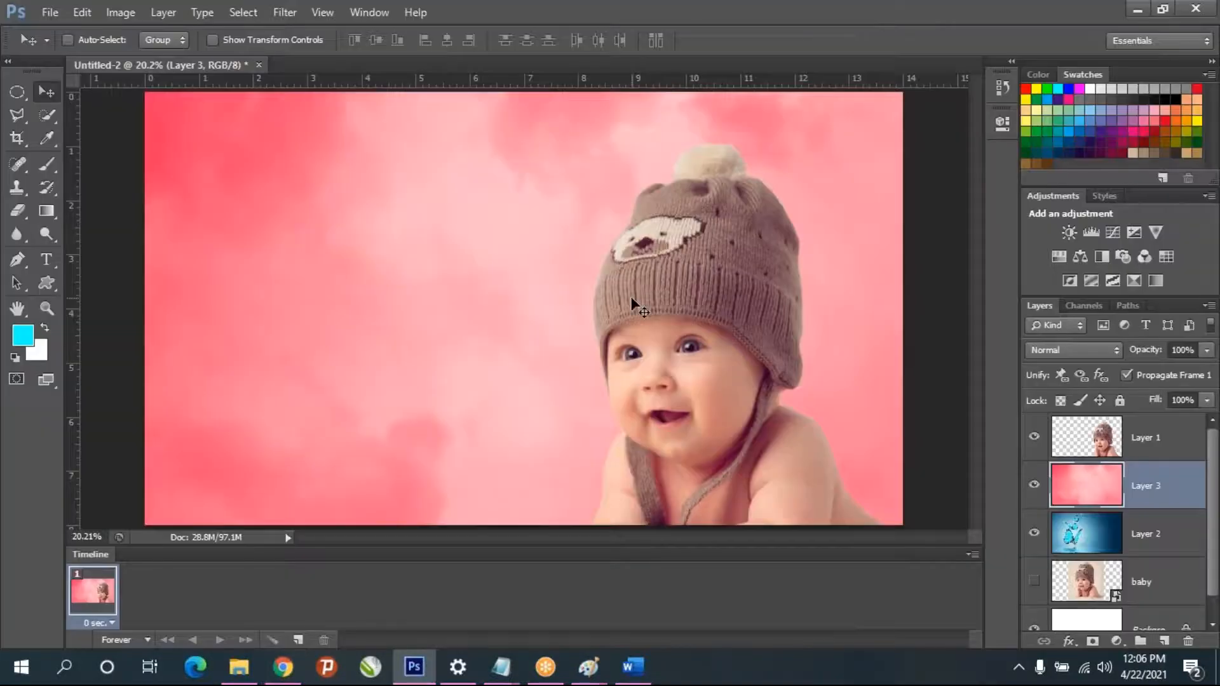
pyautogui.hotkey('ctrl', 'v')
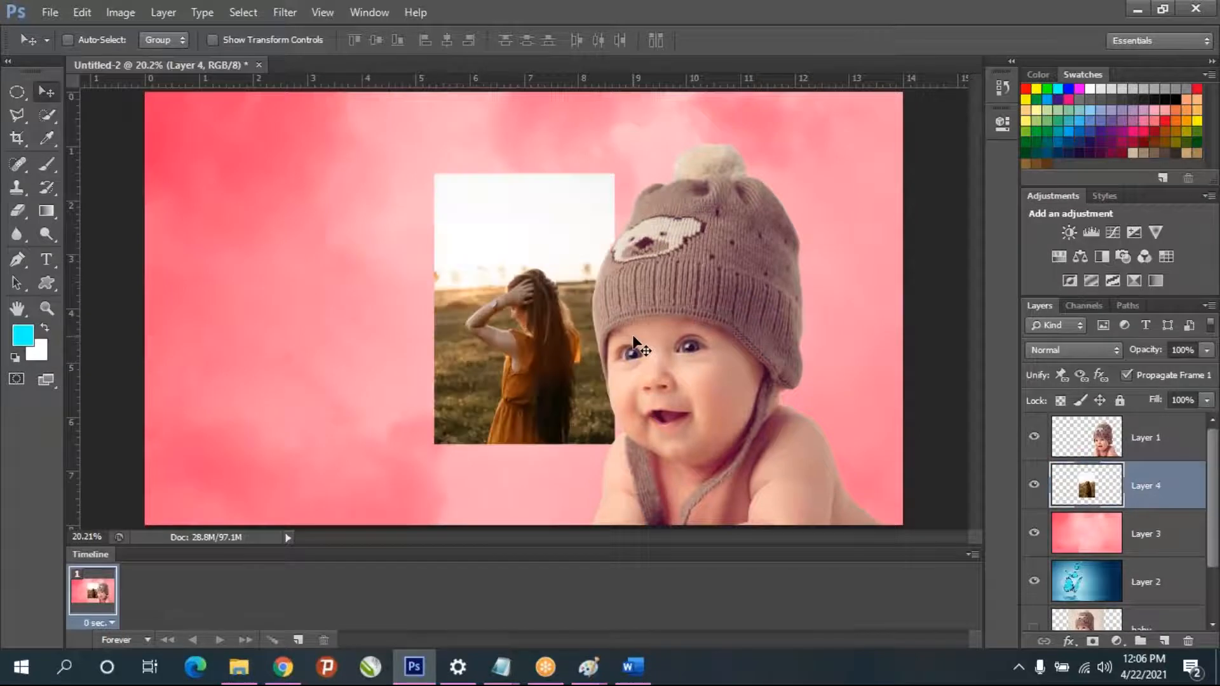
# - Scale the pasted girl photo from its center to about 179% and shift it slightly upward on the canvas
pyautogui.hotkey('ctrl', 't')
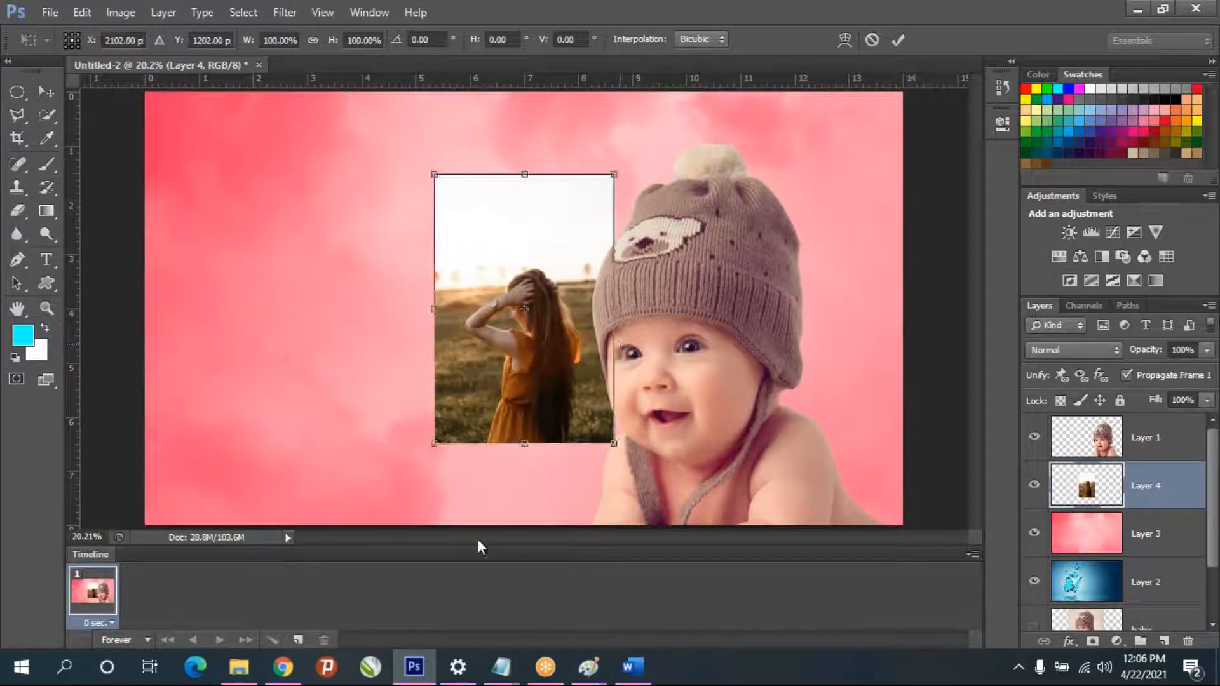
pyautogui.moveTo(613, 443); pyautogui.dragTo(691, 554)
pyautogui.press('Return')
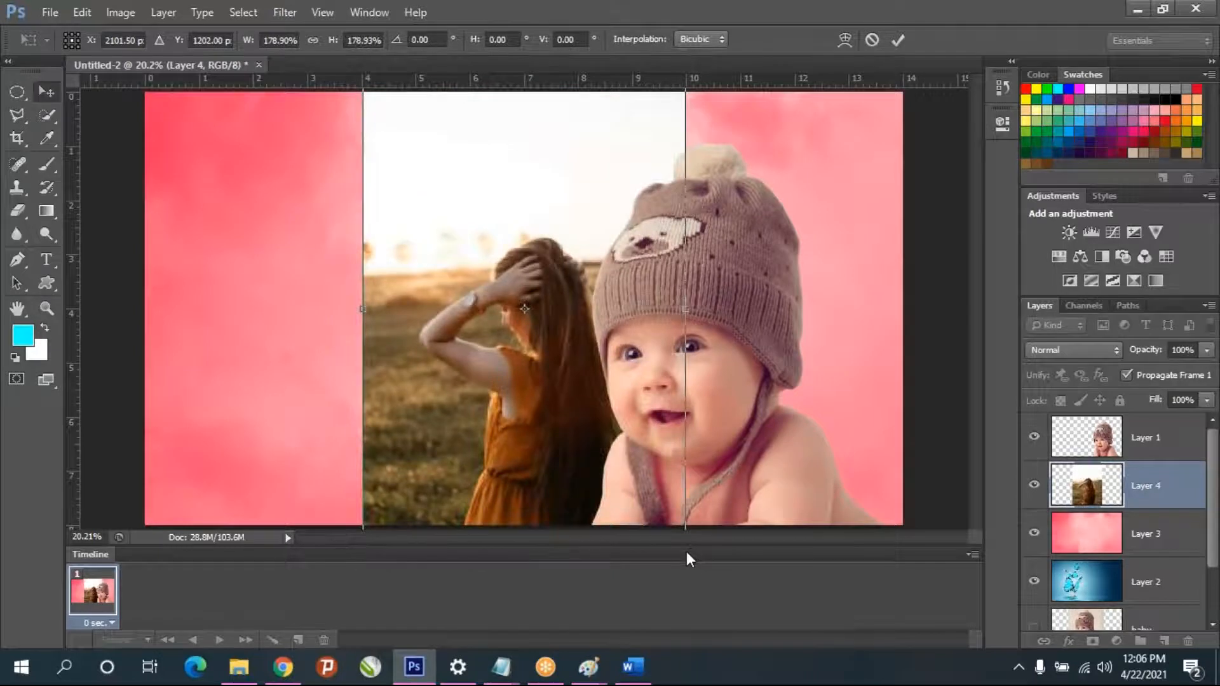
pyautogui.moveTo(493, 378)
pyautogui.mouseDown()
pyautogui.moveTo(521, 389)
pyautogui.moveTo(514, 367)
pyautogui.mouseUp()
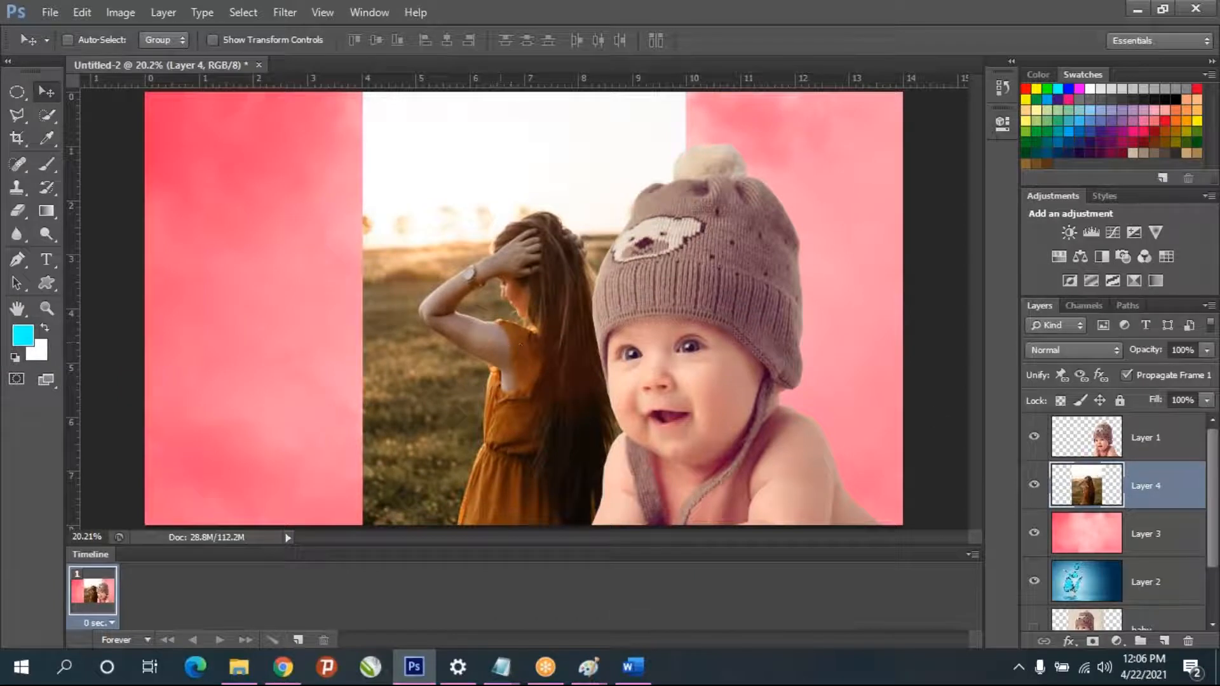
# - Hide the baby cutout, pink, blue butterfly and Background layers, leaving only the girl photo on Layer 4 visible
pyautogui.click(1035, 438)
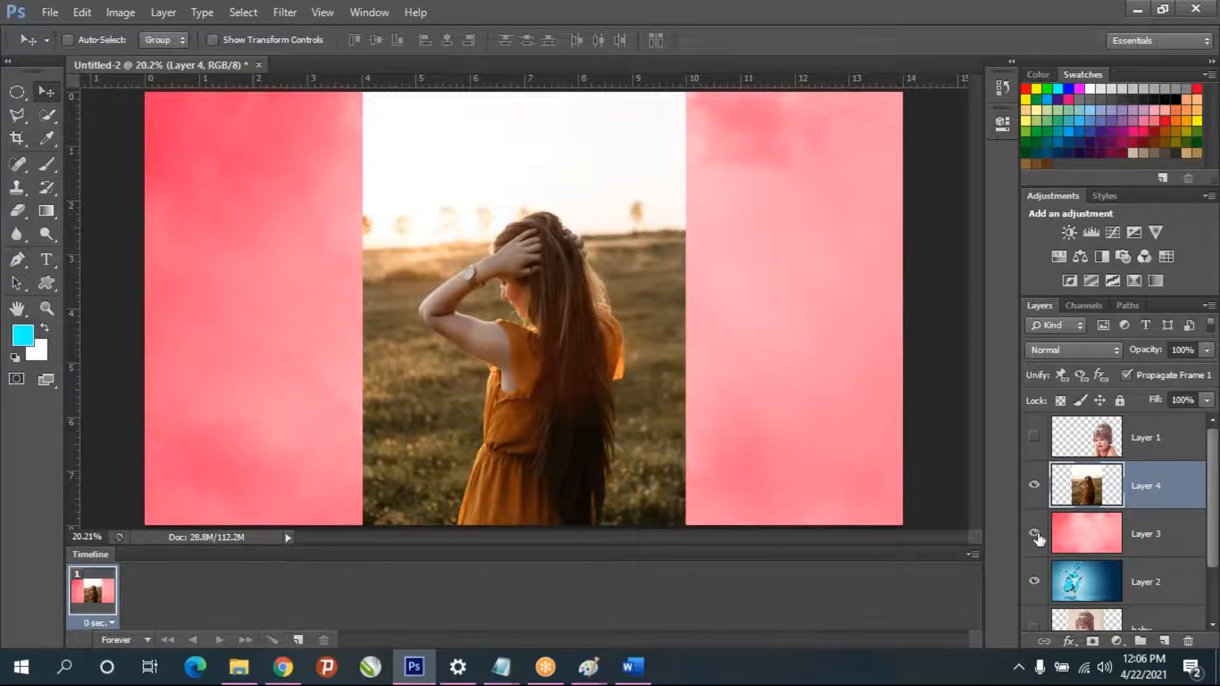
pyautogui.moveTo(1036, 581); pyautogui.dragTo(1036, 535)
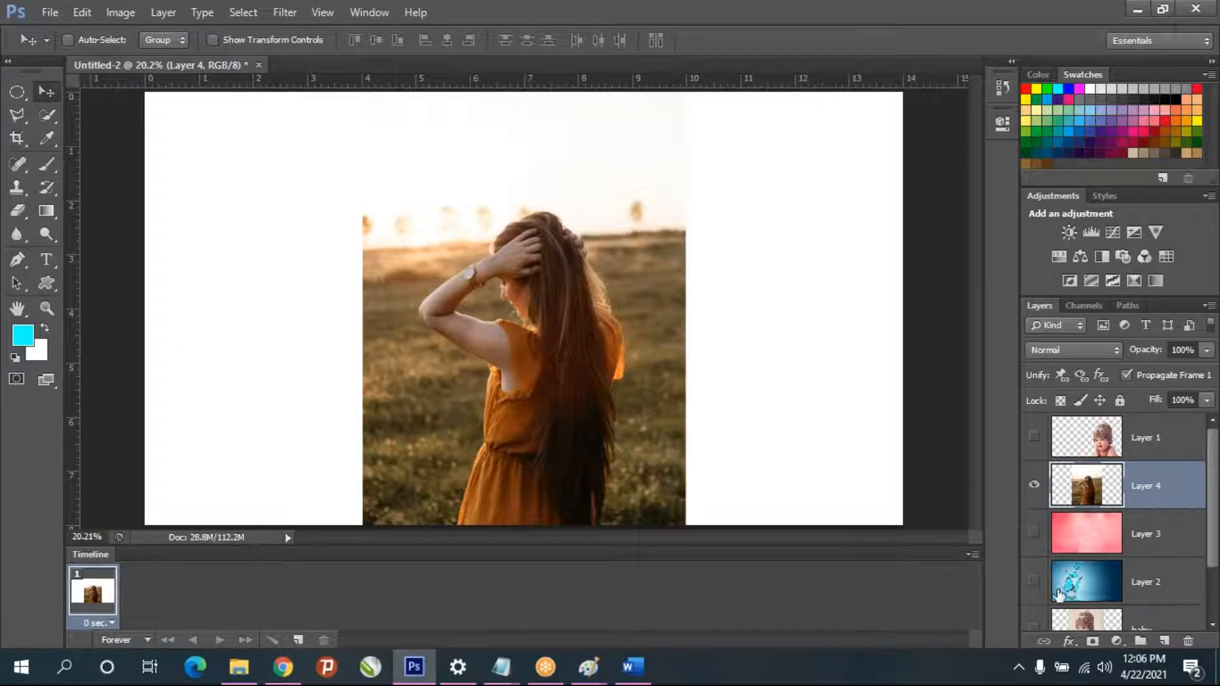
pyautogui.scroll(-2, 1058, 595)
pyautogui.click(1034, 605)
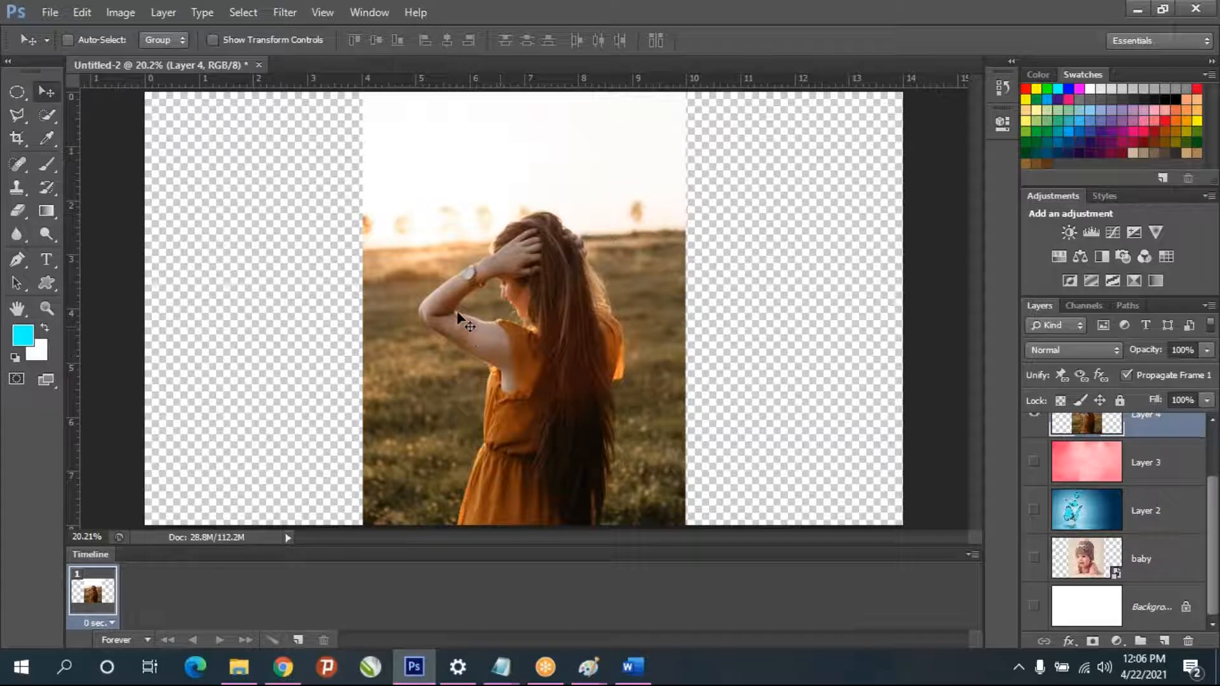
pyautogui.scroll(1, 1094, 439)
pyautogui.scroll(1, 1094, 439)
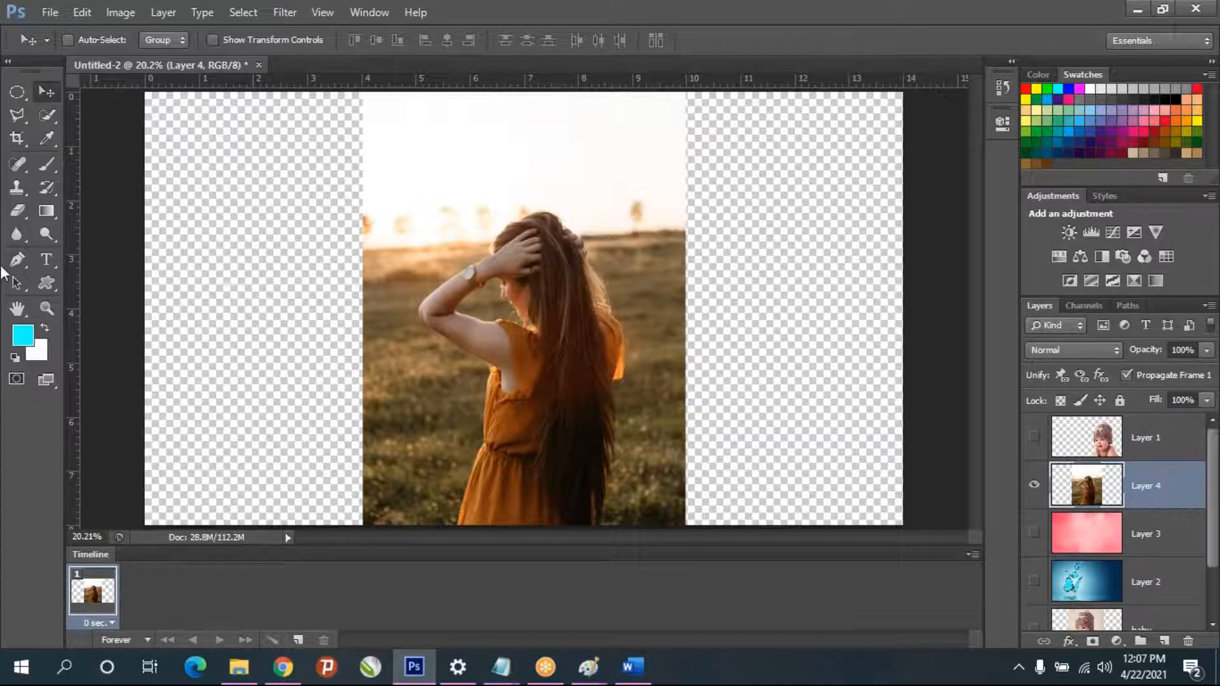
# - Start a Polygonal Lasso outline at the photo's bottom edge and trace the left edge of the orange skirt up to the waist
pyautogui.rightClick(18, 123)
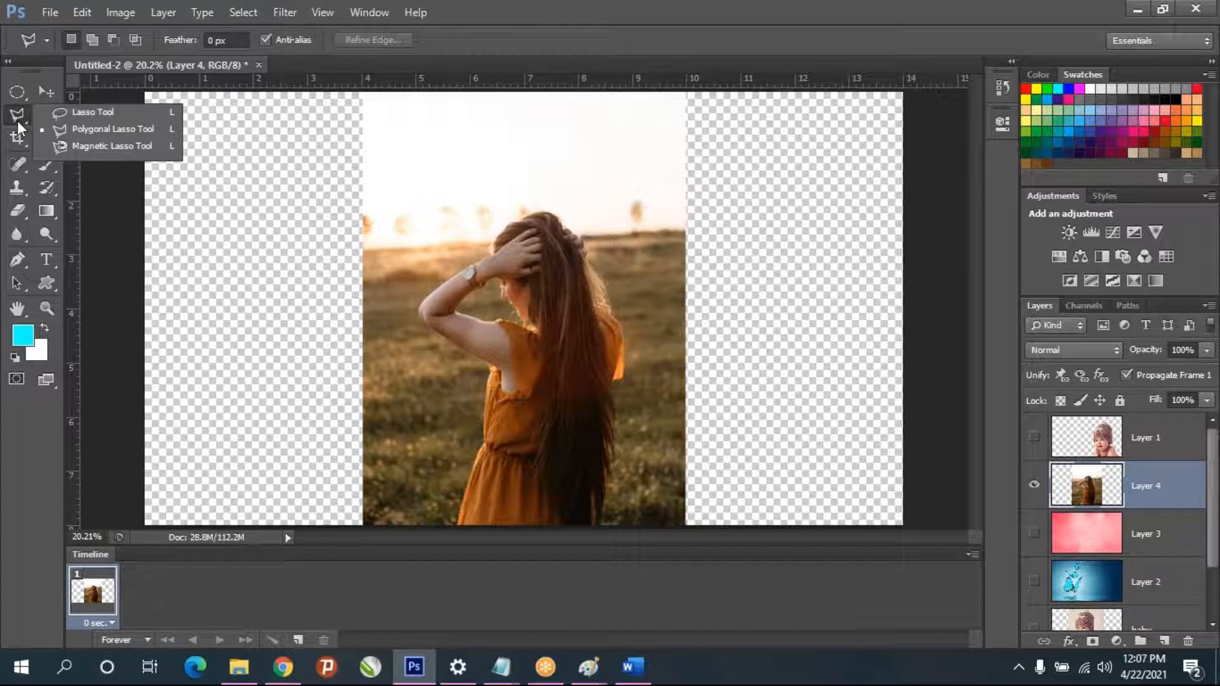
pyautogui.click(63, 126)
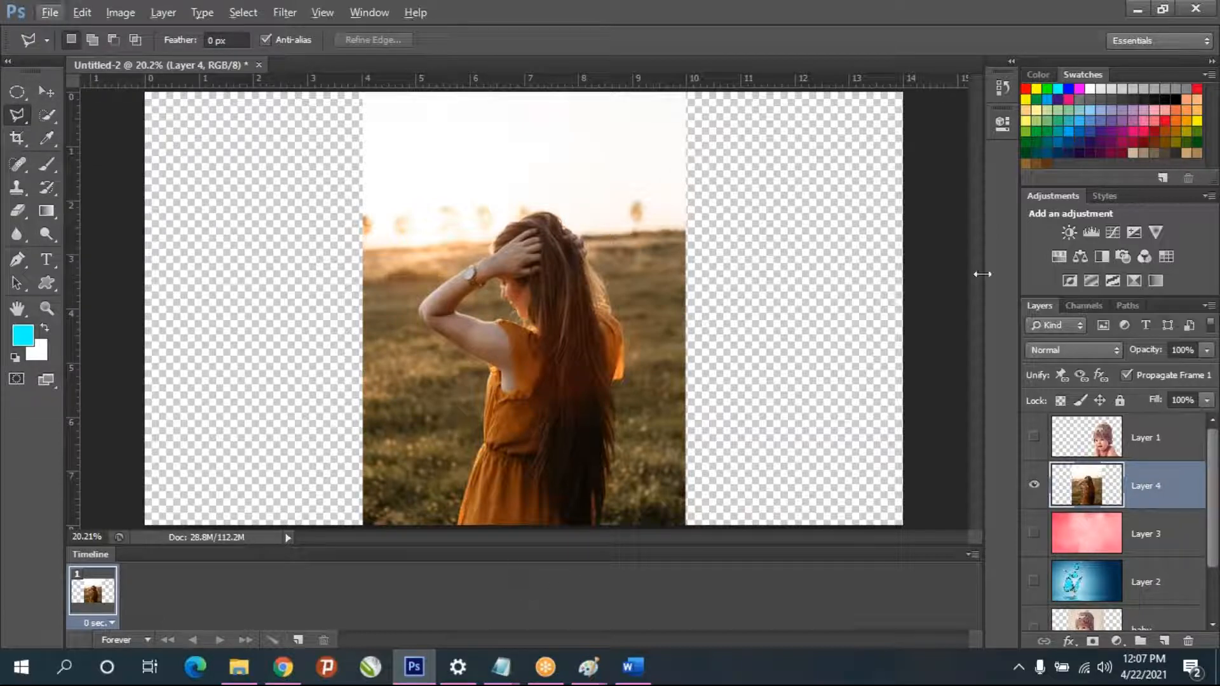
pyautogui.scroll(8, 471, 465)
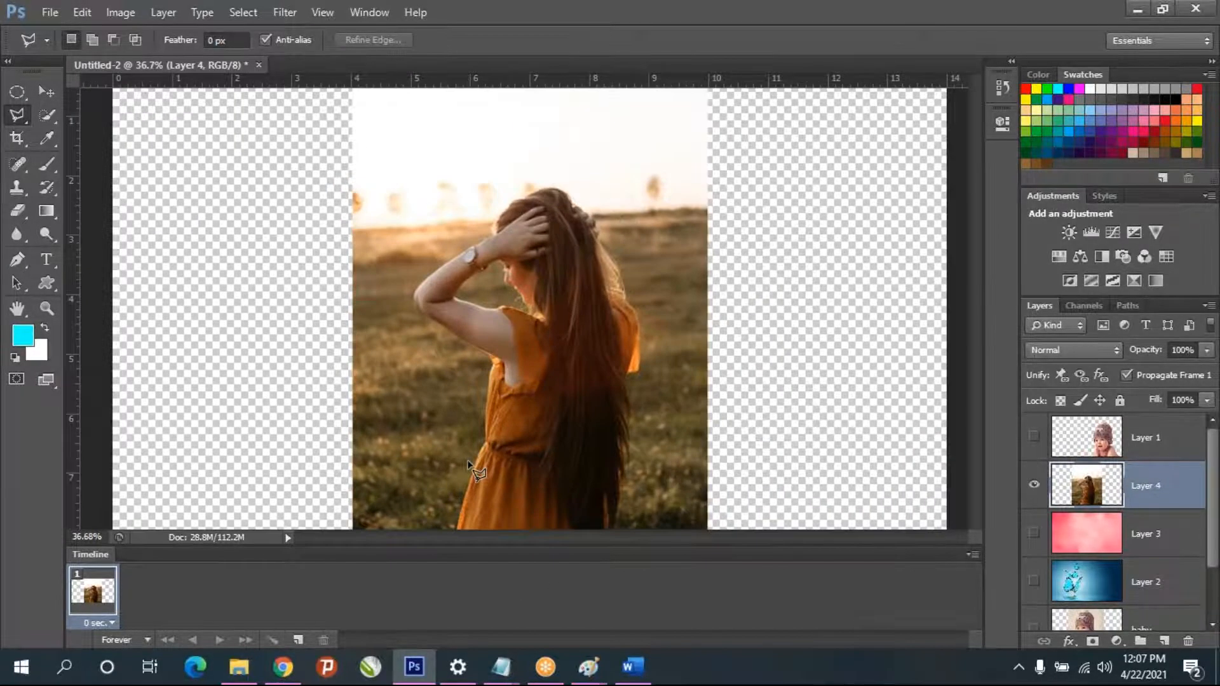
pyautogui.scroll(-3, 471, 489)
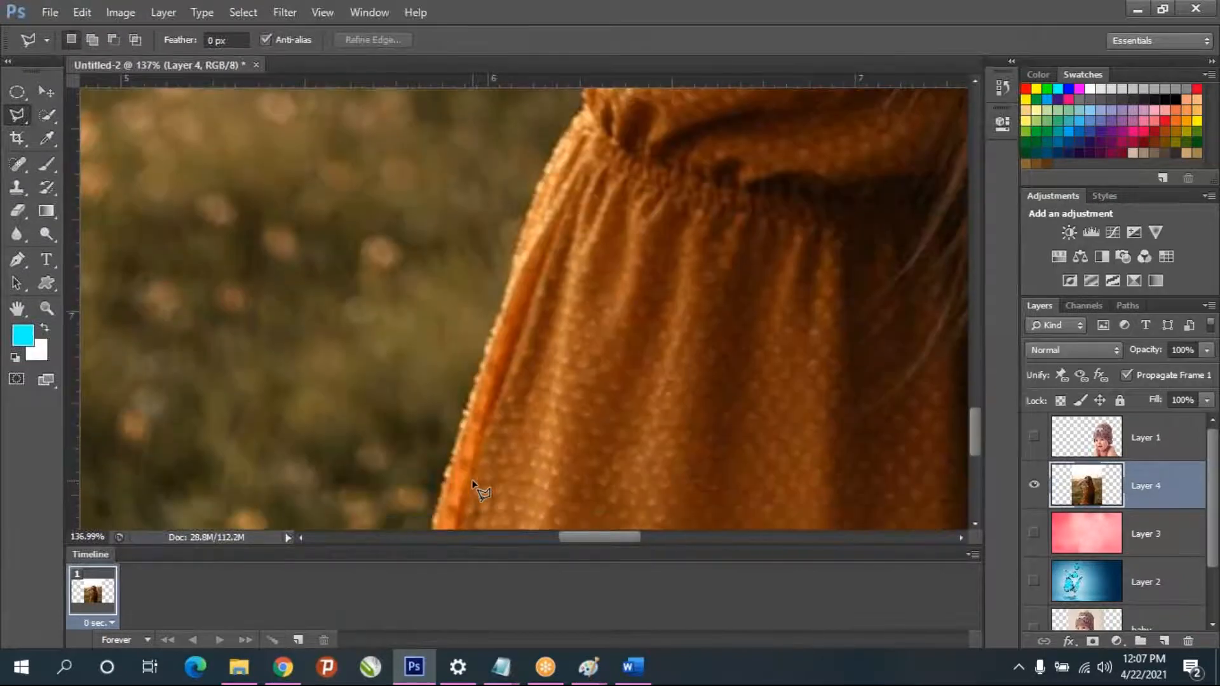
pyautogui.scroll(1, 395, 410)
pyautogui.scroll(5, 395, 410)
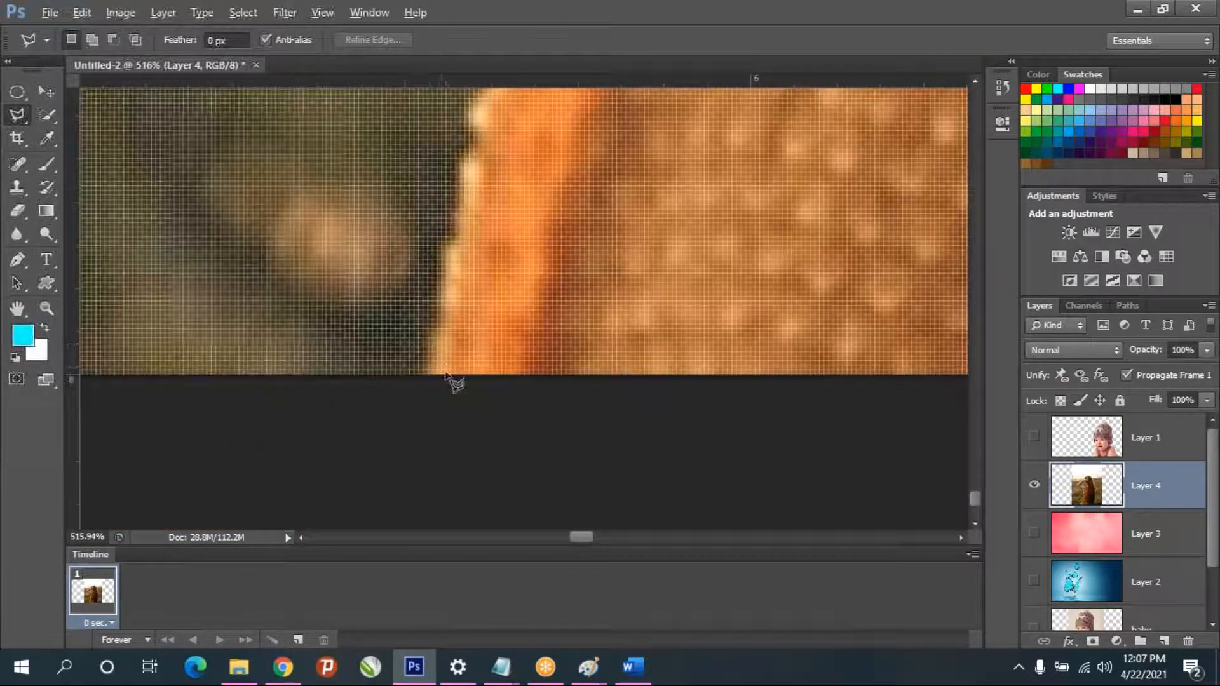
pyautogui.click(458, 201)
pyautogui.click(459, 169)
pyautogui.click(468, 148)
pyautogui.click(468, 120)
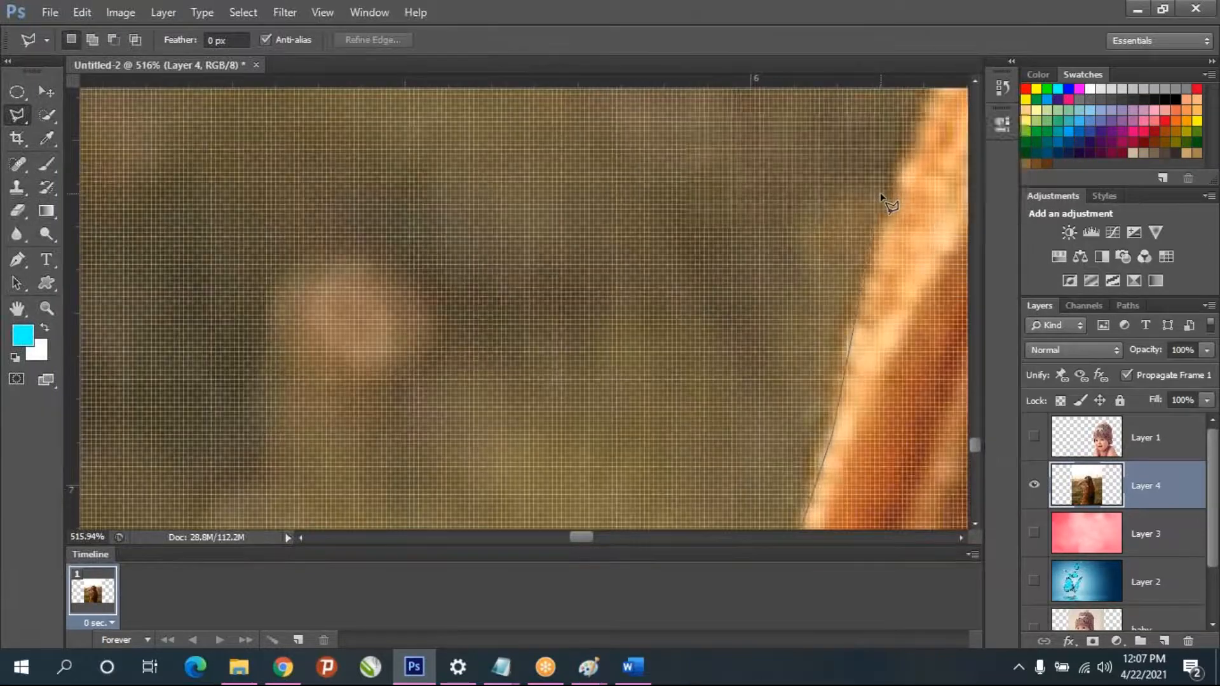
pyautogui.click(912, 125)
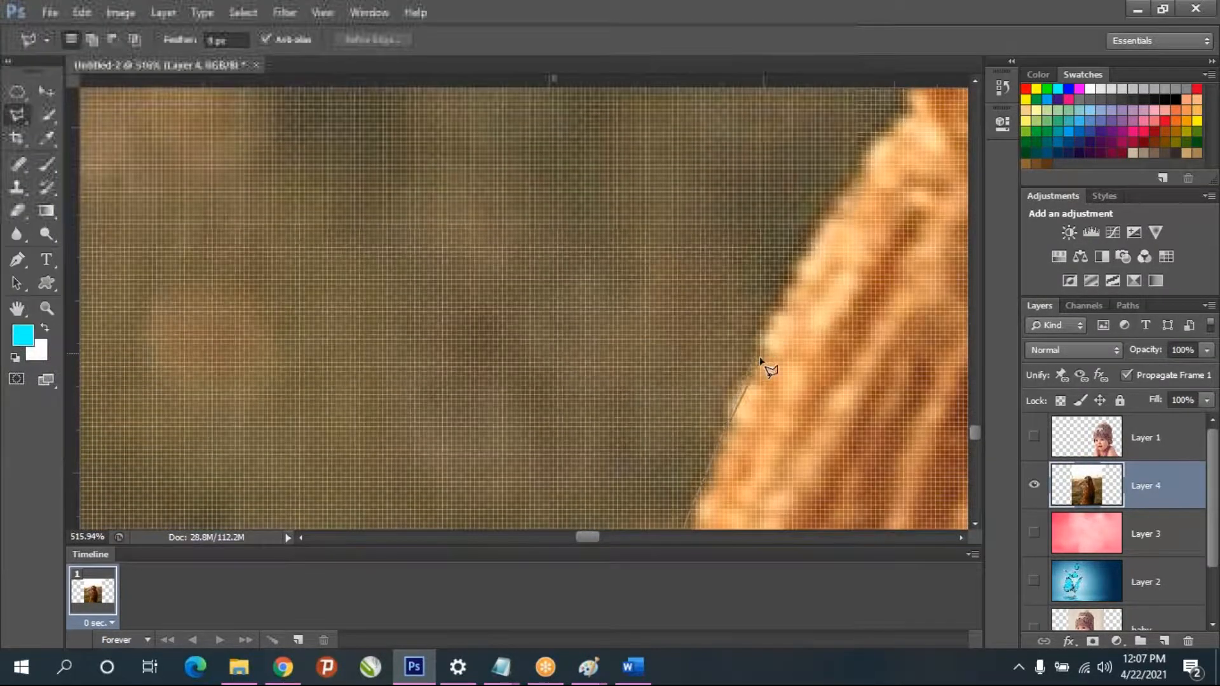
pyautogui.click(804, 257)
pyautogui.click(854, 175)
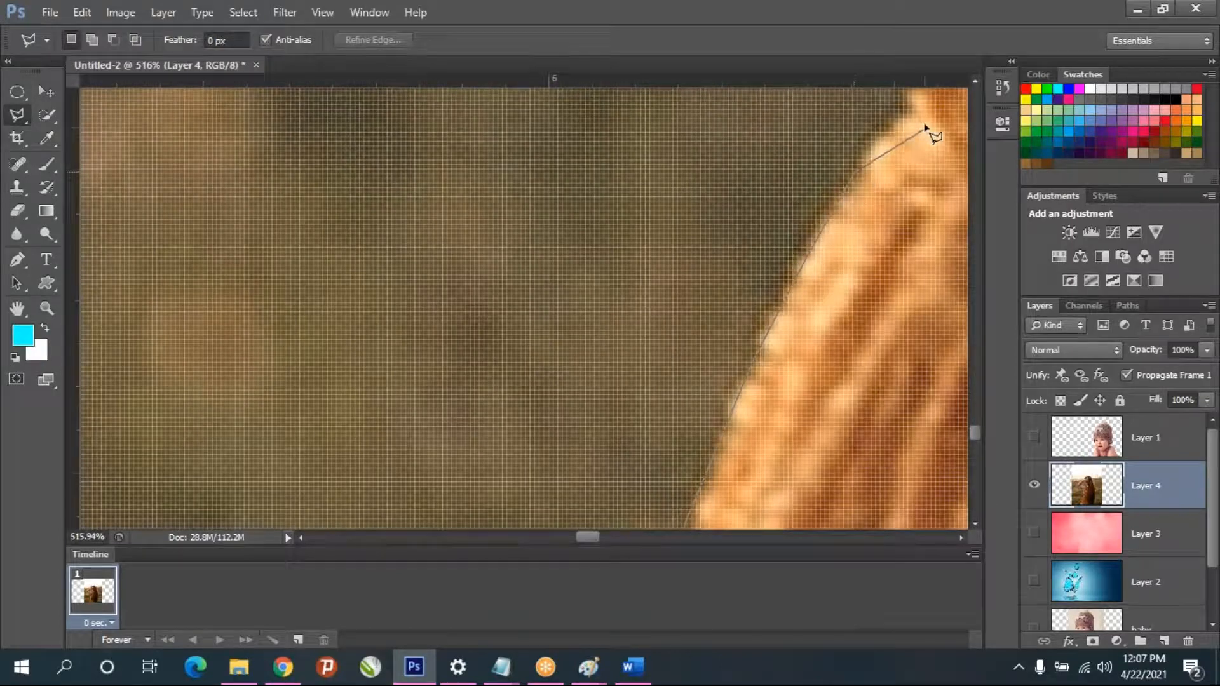
pyautogui.click(903, 103)
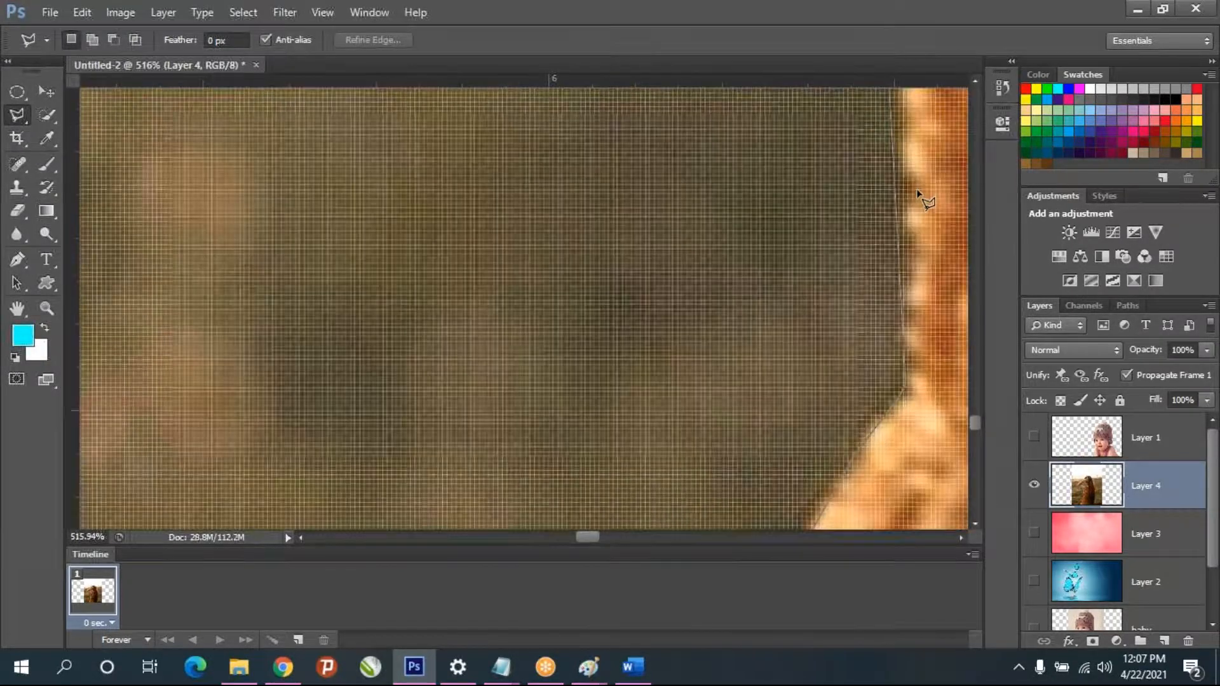
# - Continue the Polygonal Lasso outline up the left edge of the orange dress from the waist to where the sleeve meets the bare arm
pyautogui.click(903, 175)
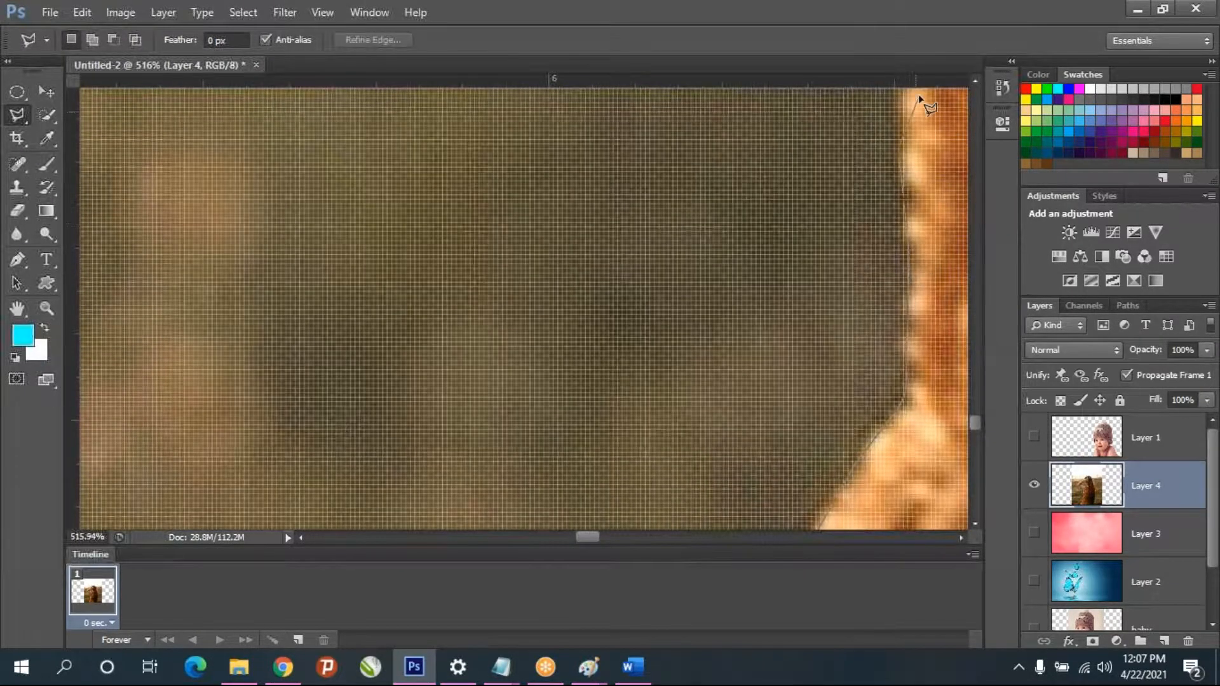
pyautogui.click(909, 353)
pyautogui.click(909, 112)
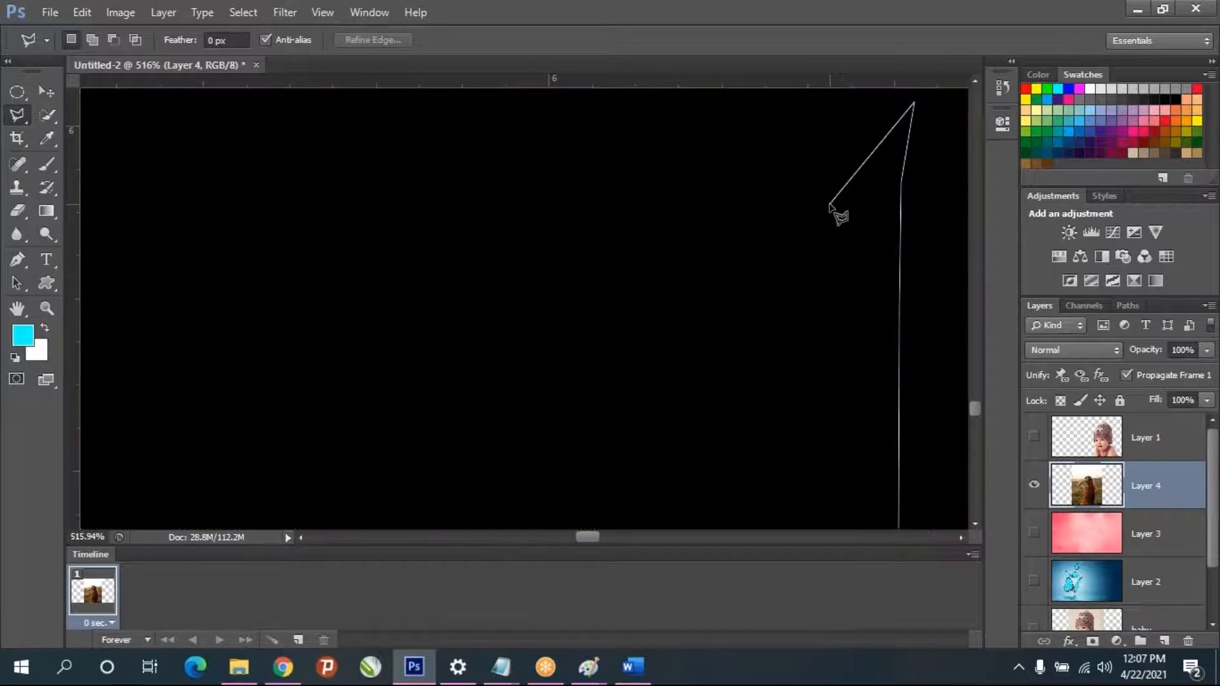
pyautogui.scroll(-1, 830, 204)
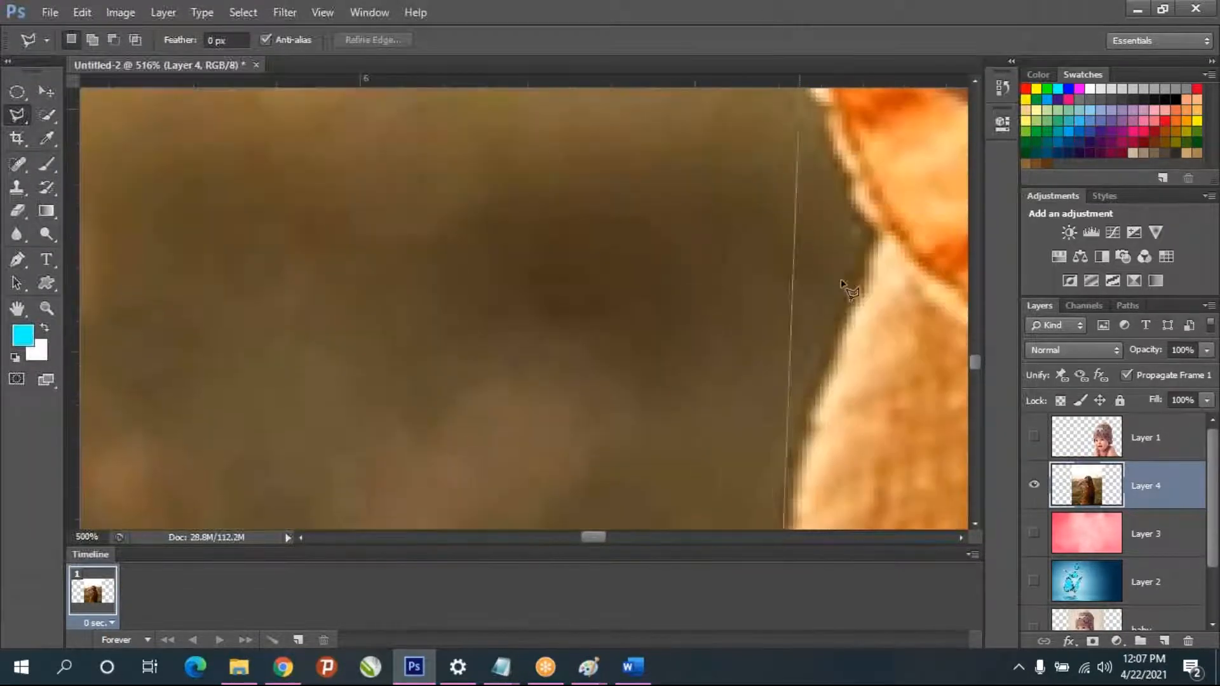
pyautogui.click(830, 344)
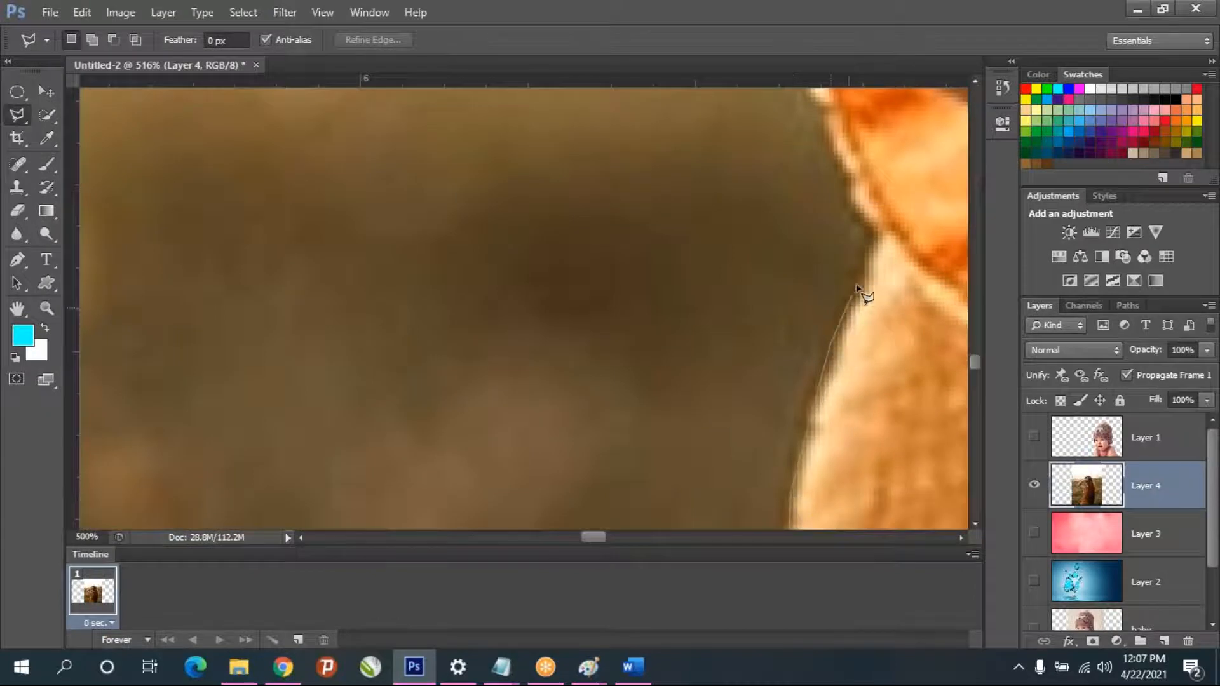
pyautogui.click(873, 232)
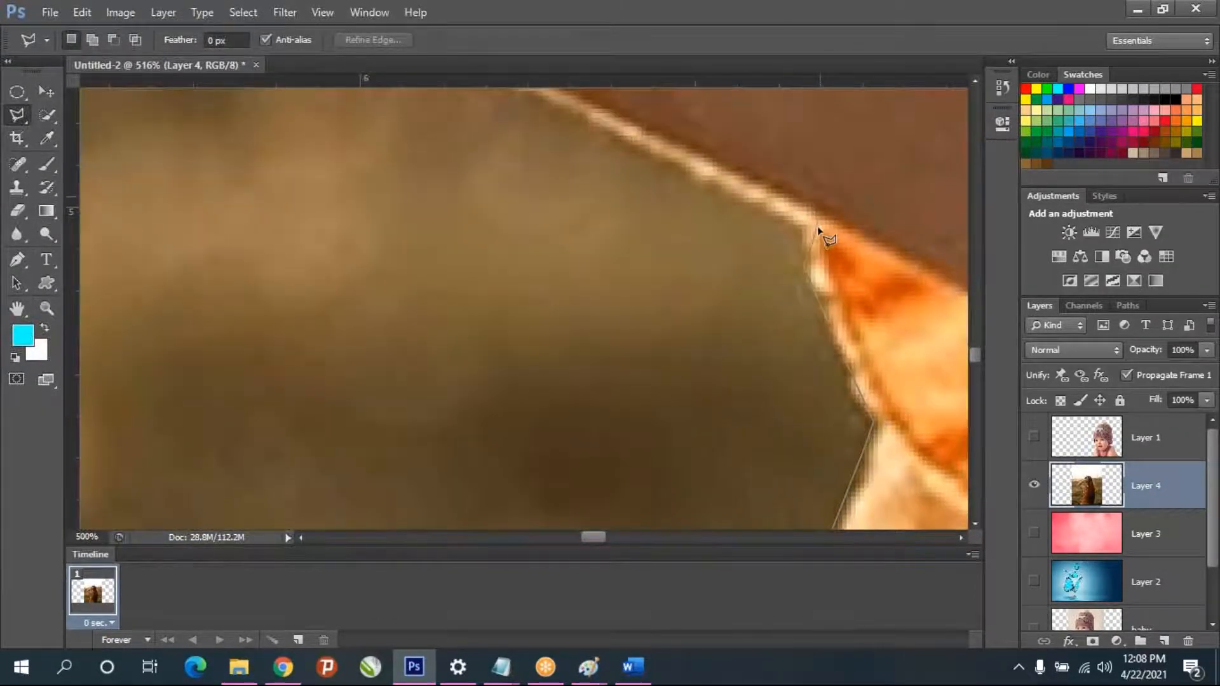
pyautogui.click(819, 230)
# - Extend the lasso outline along the underside of the girl's left arm as far as the elbow
pyautogui.click(379, 187)
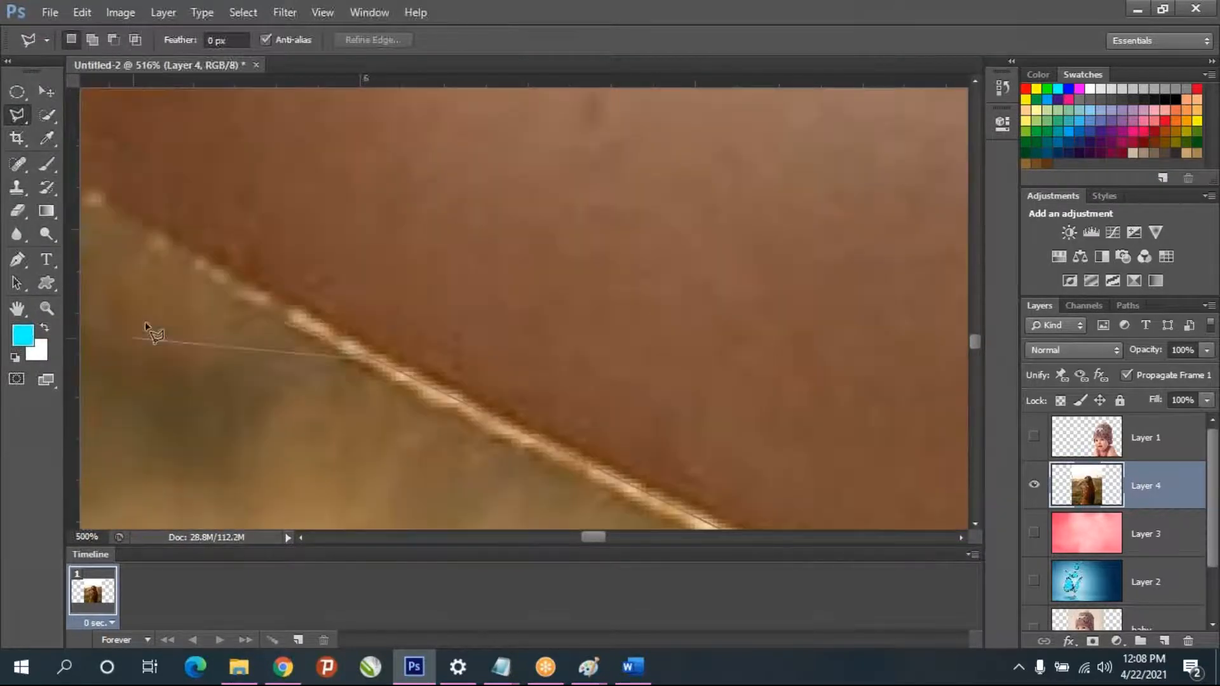
pyautogui.click(180, 263)
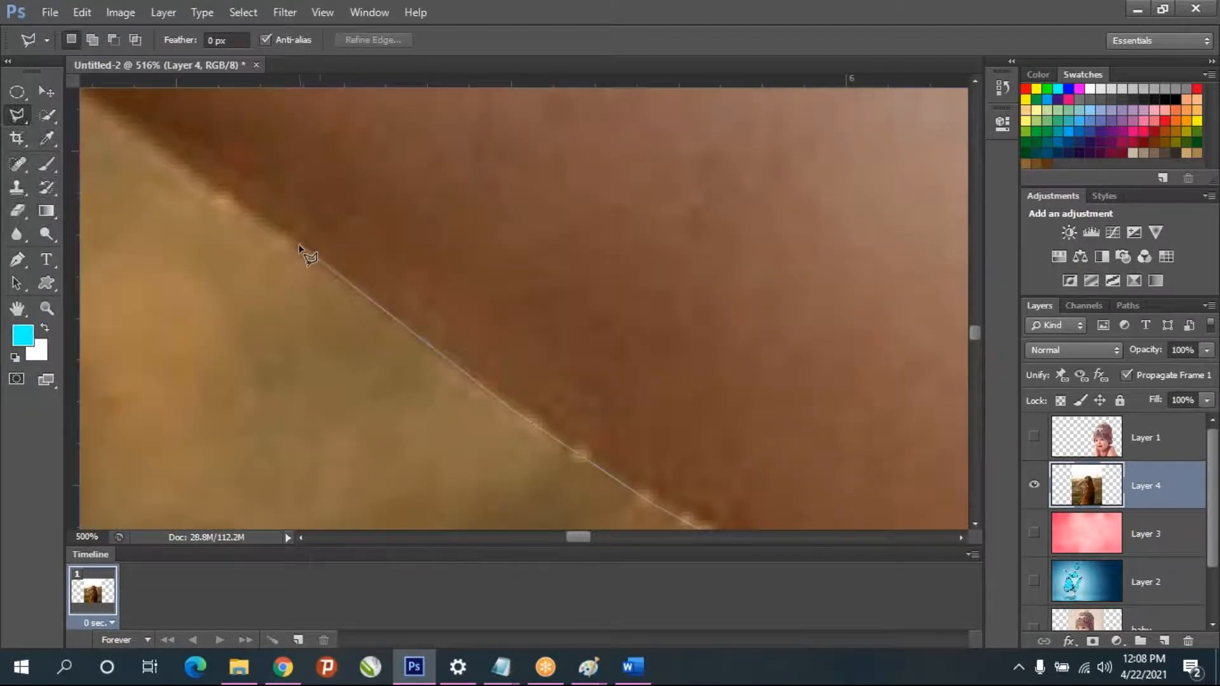
pyautogui.click(291, 246)
pyautogui.click(106, 107)
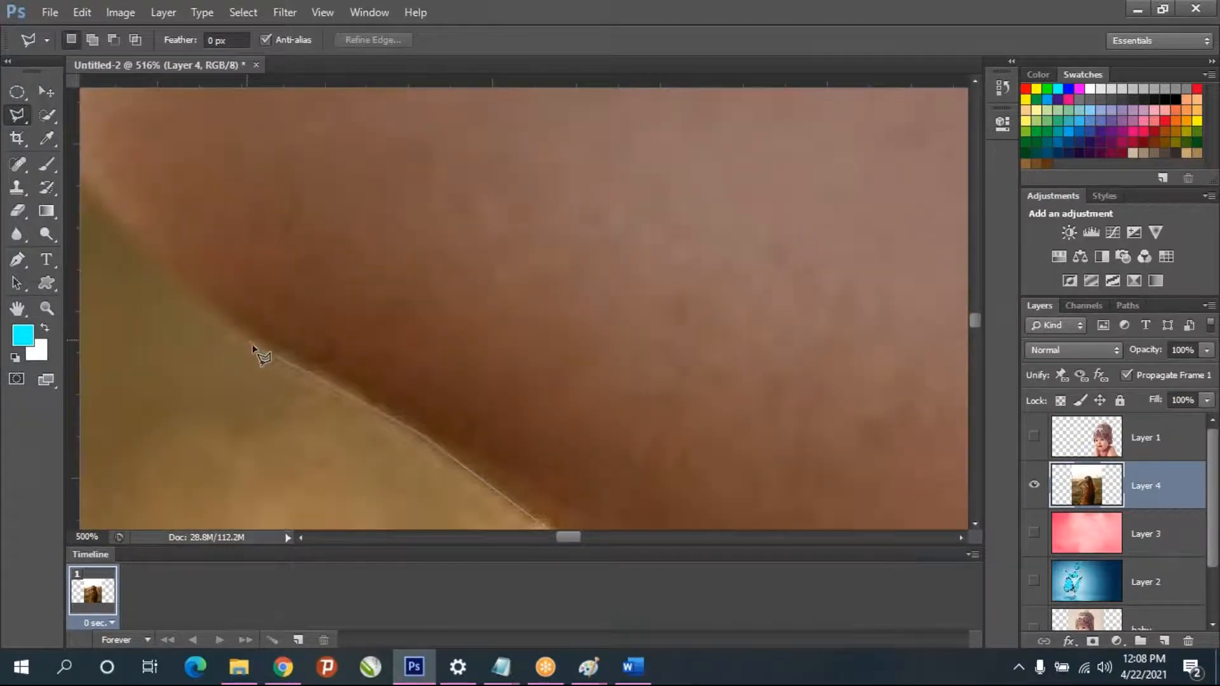
pyautogui.click(264, 348)
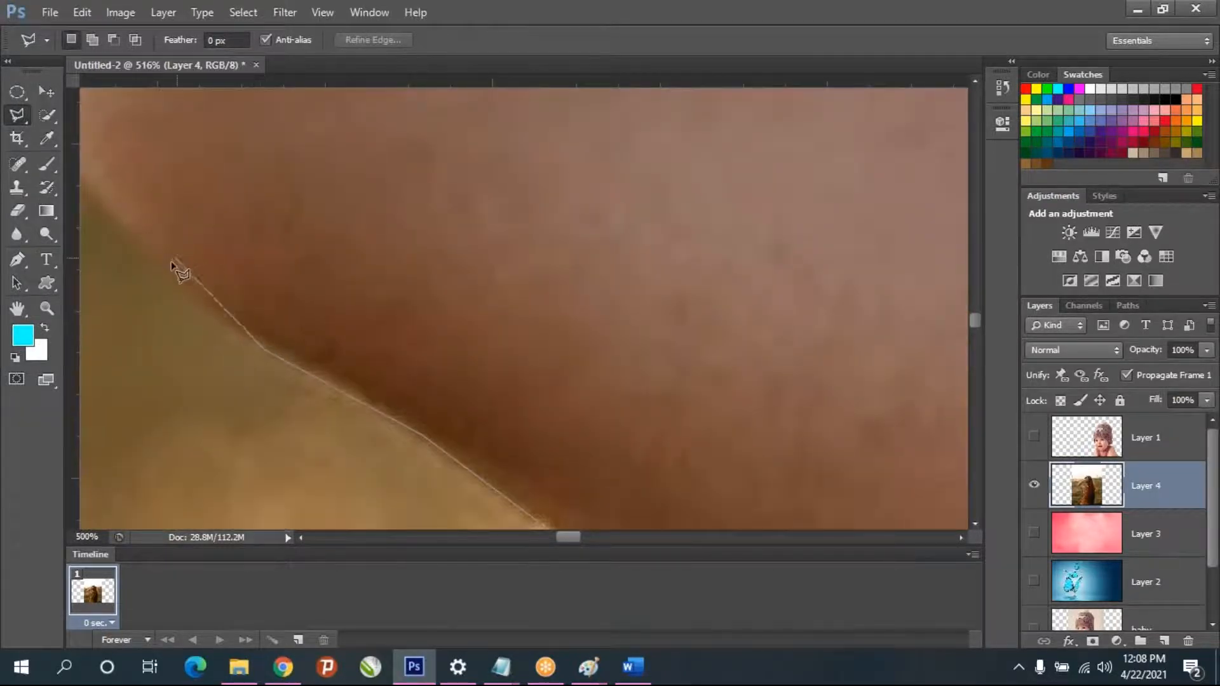
pyautogui.click(86, 202)
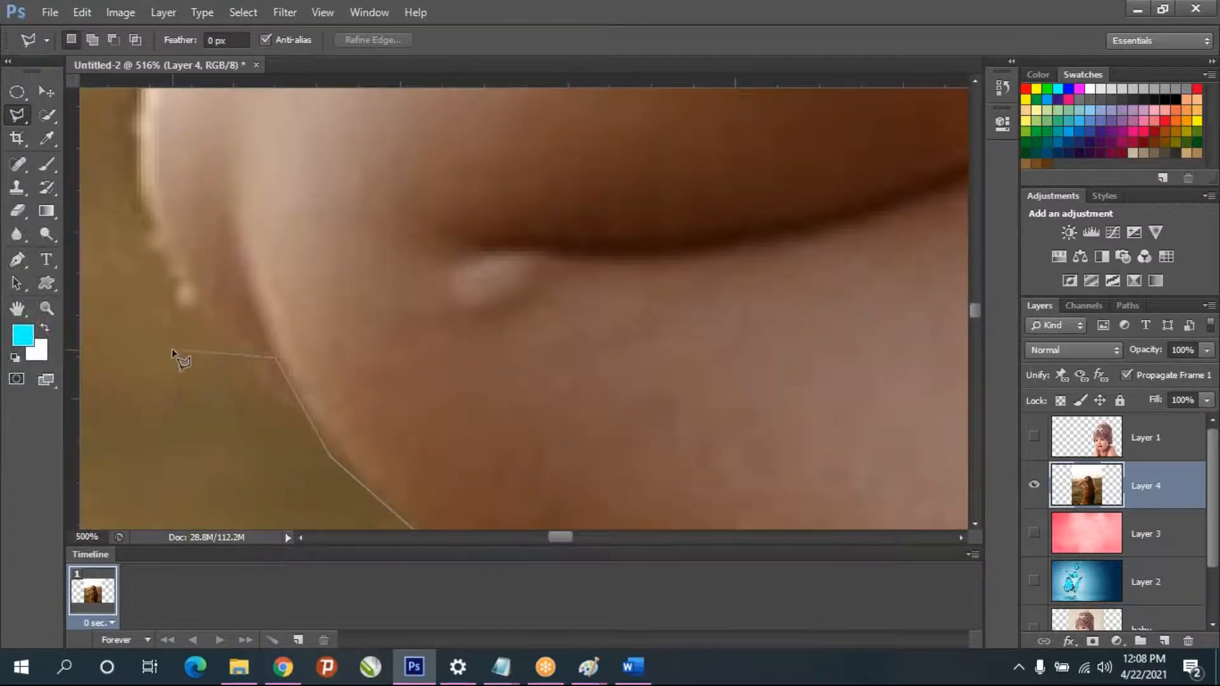
# - Remove the last misplaced lasso points, retrace the outer curve of the elbow, and continue up the forearm's edge
pyautogui.press('BackSpace')
pyautogui.press('BackSpace')
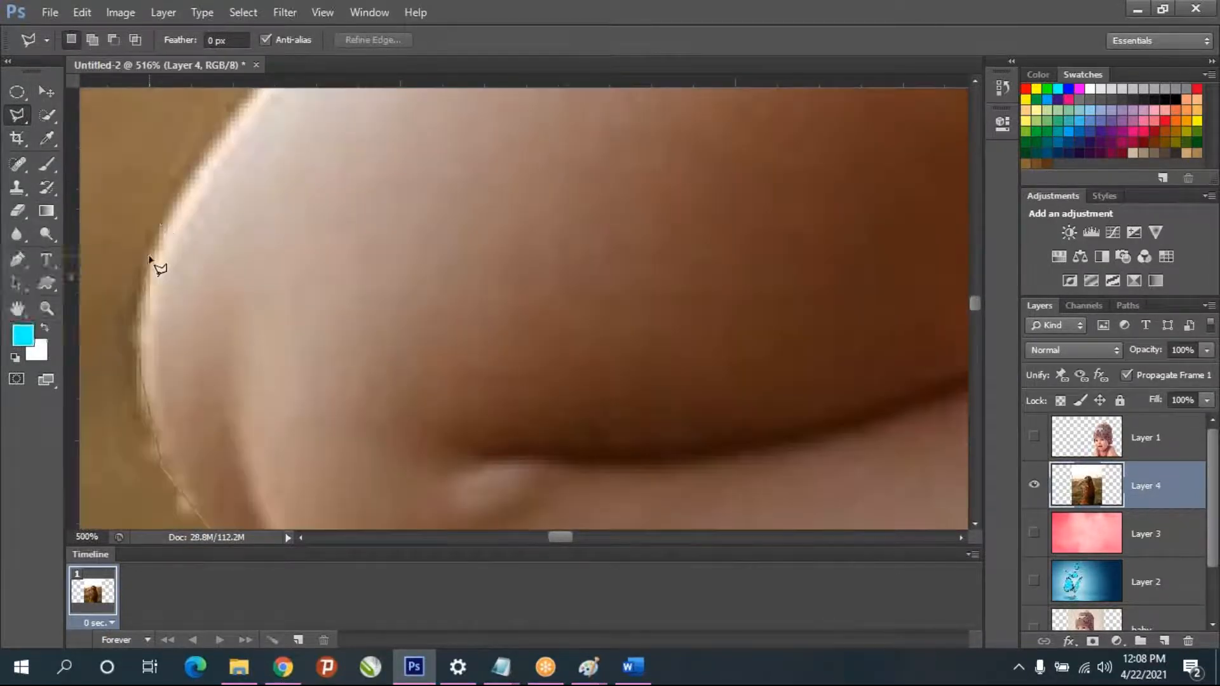
pyautogui.click(150, 258)
pyautogui.click(205, 158)
pyautogui.click(253, 296)
pyautogui.click(385, 169)
pyautogui.click(499, 89)
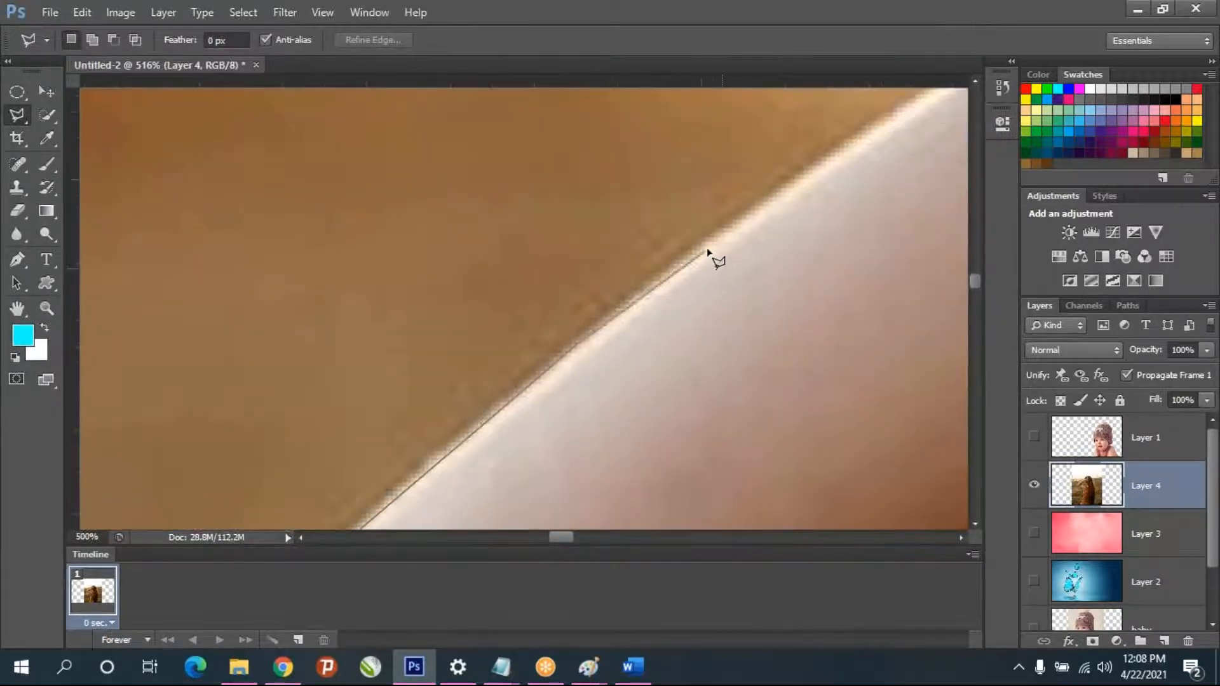
pyautogui.click(813, 172)
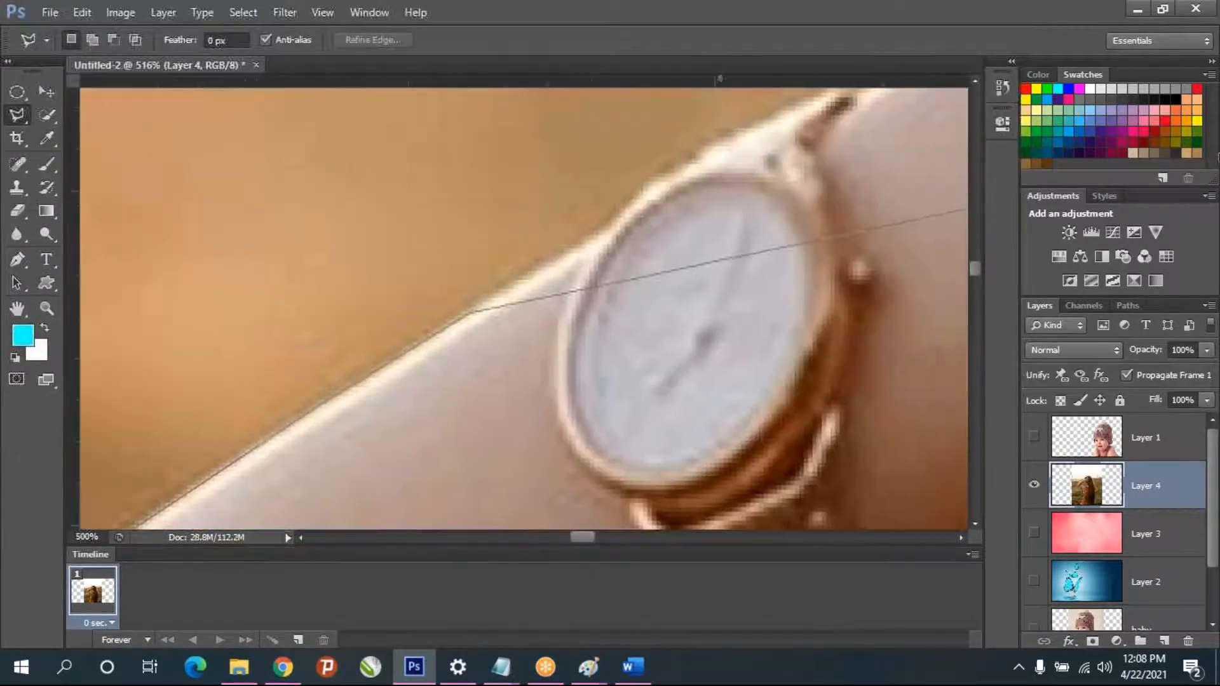
# - Trace the lasso outline around the wristwatch's outer edge and along the wrist to where it meets the hair
pyautogui.click(516, 236)
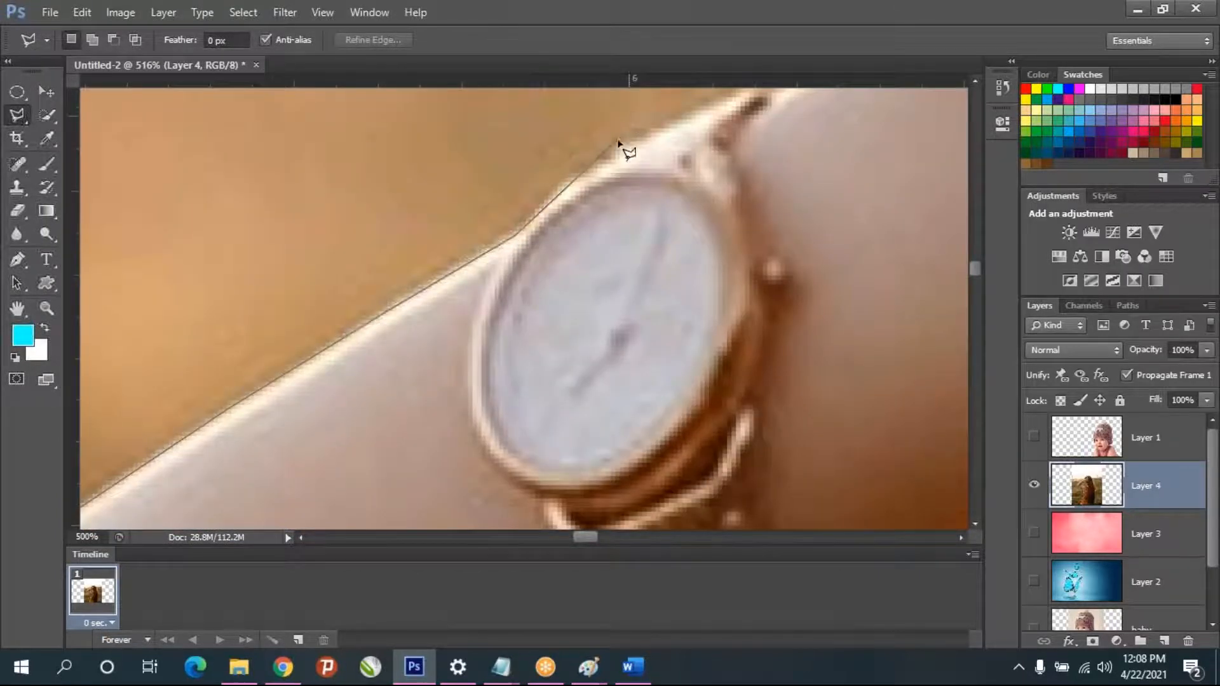
pyautogui.click(561, 186)
pyautogui.click(603, 159)
pyautogui.click(698, 108)
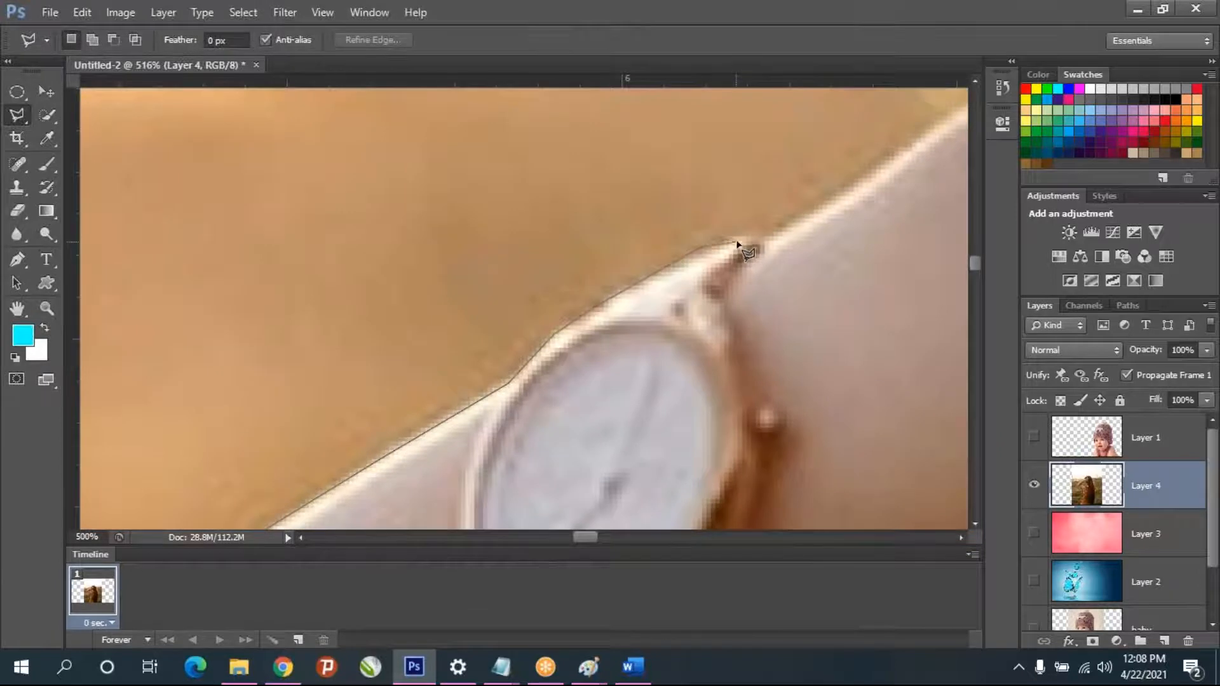
pyautogui.click(759, 235)
pyautogui.click(867, 183)
pyautogui.click(943, 123)
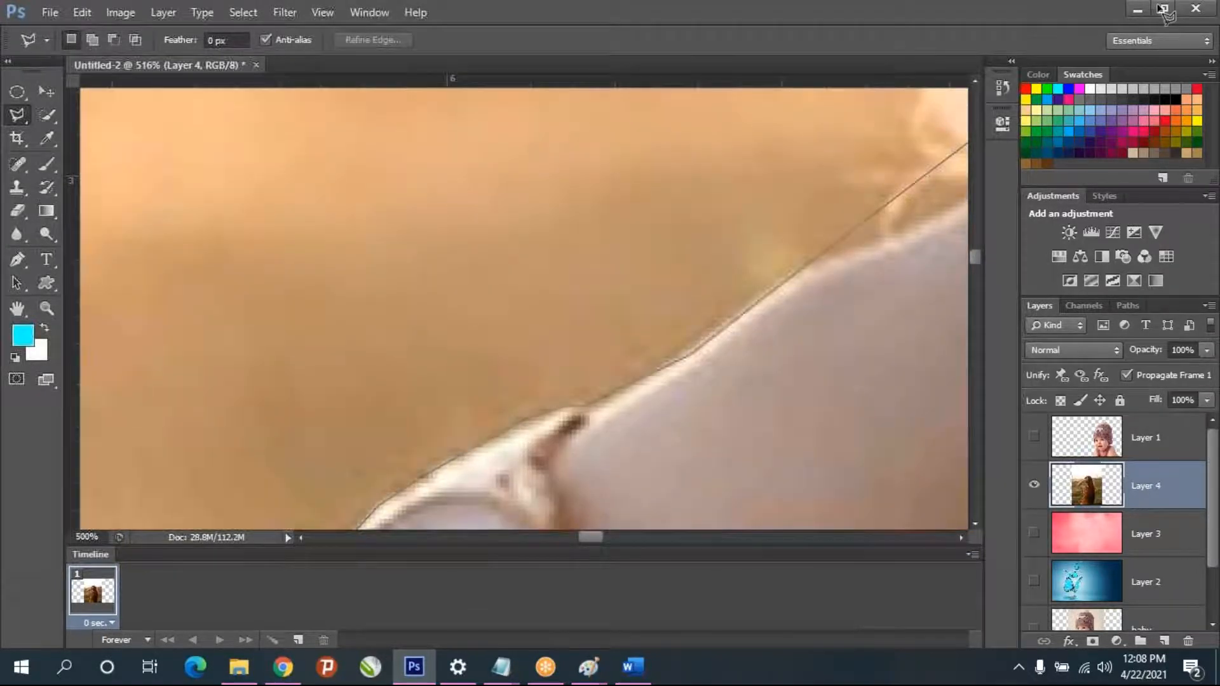
pyautogui.click(706, 327)
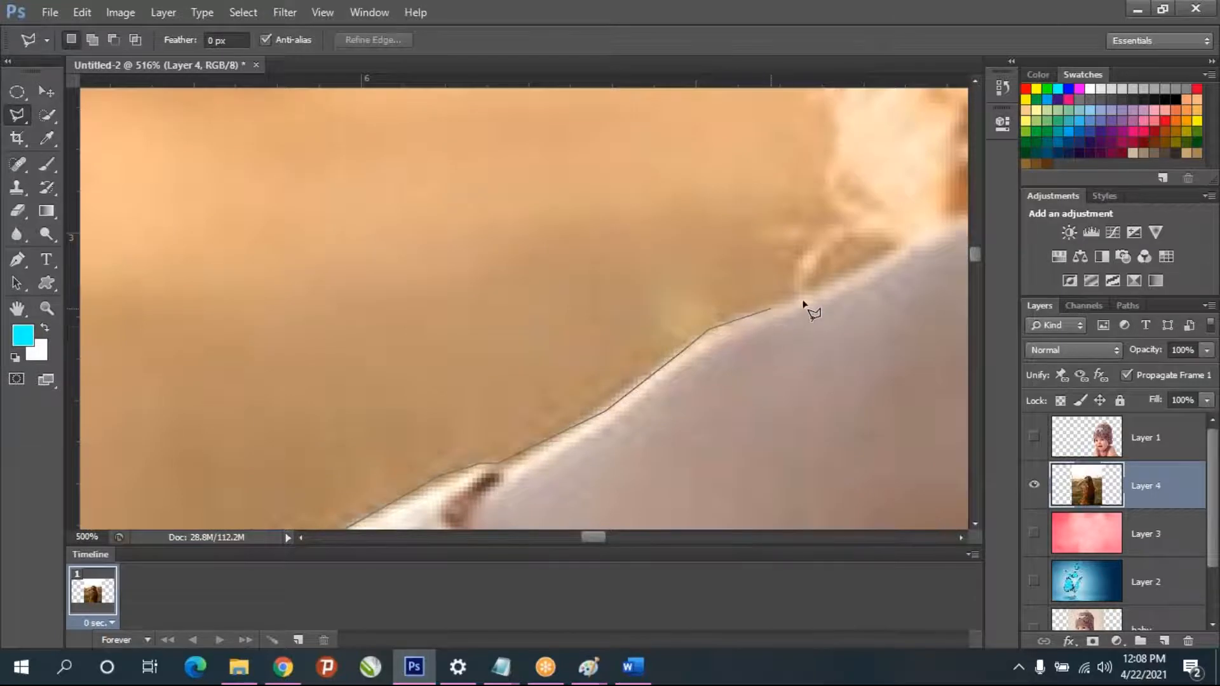
pyautogui.click(861, 274)
pyautogui.click(895, 250)
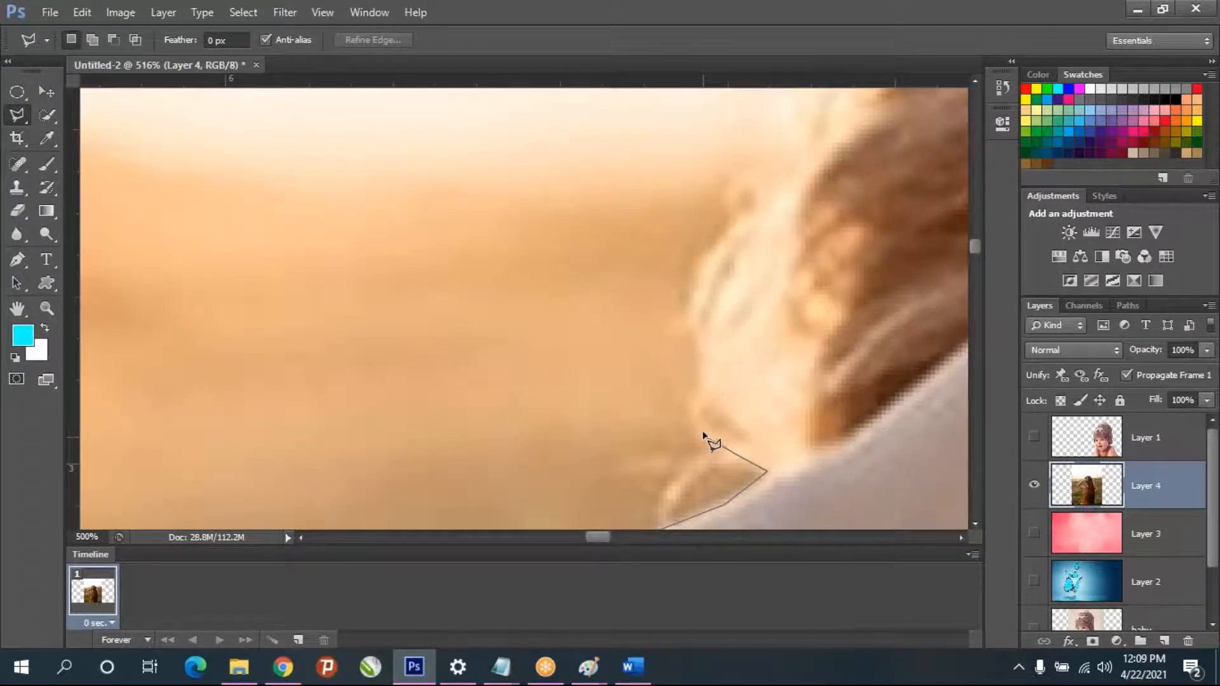
# - Outline the light, loose hair beside the wrist and follow the hair's left edge upward
pyautogui.click(707, 409)
pyautogui.click(693, 312)
pyautogui.click(735, 236)
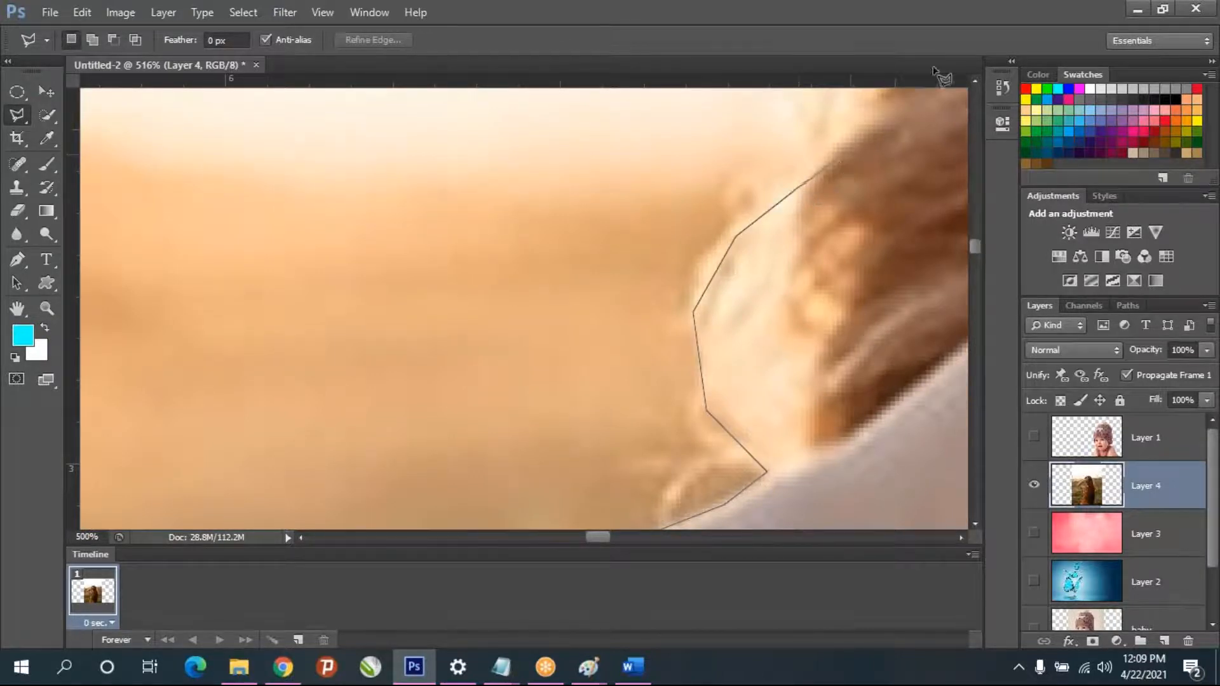
pyautogui.click(798, 310)
pyautogui.click(811, 223)
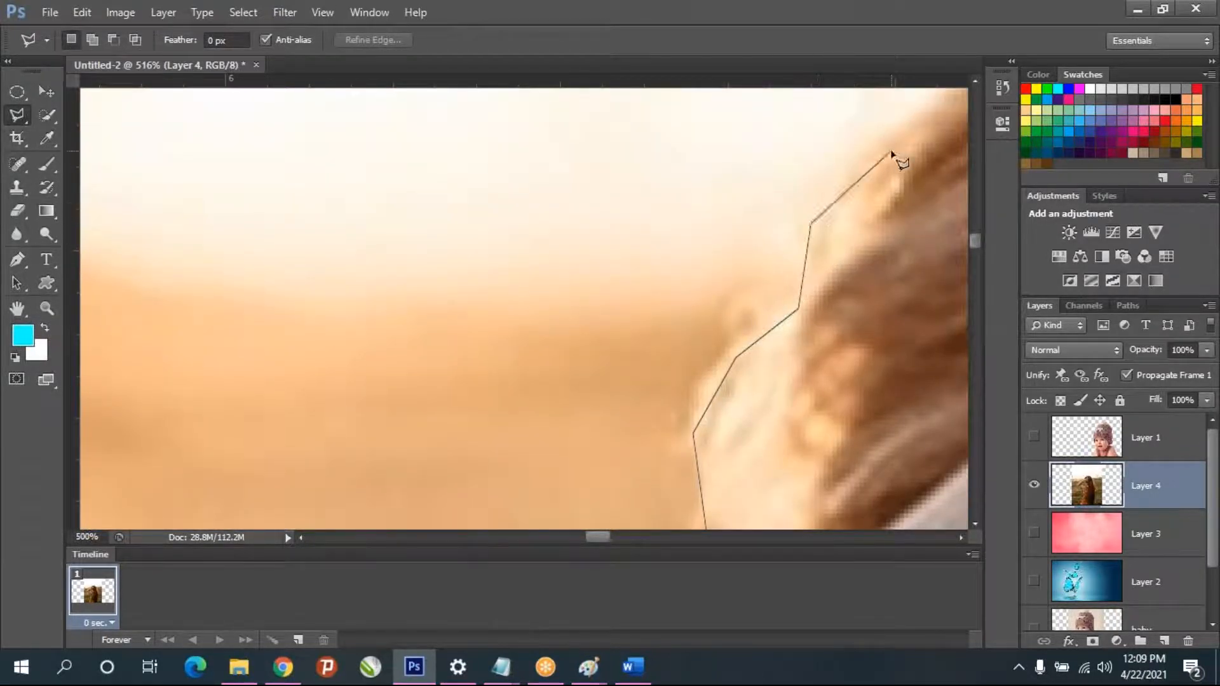
pyautogui.click(838, 160)
pyautogui.click(904, 107)
pyautogui.press('space')
pyautogui.moveTo(561, 391)
pyautogui.mouseDown()
pyautogui.moveTo(272, 417)
pyautogui.moveTo(255, 341)
pyautogui.mouseUp()
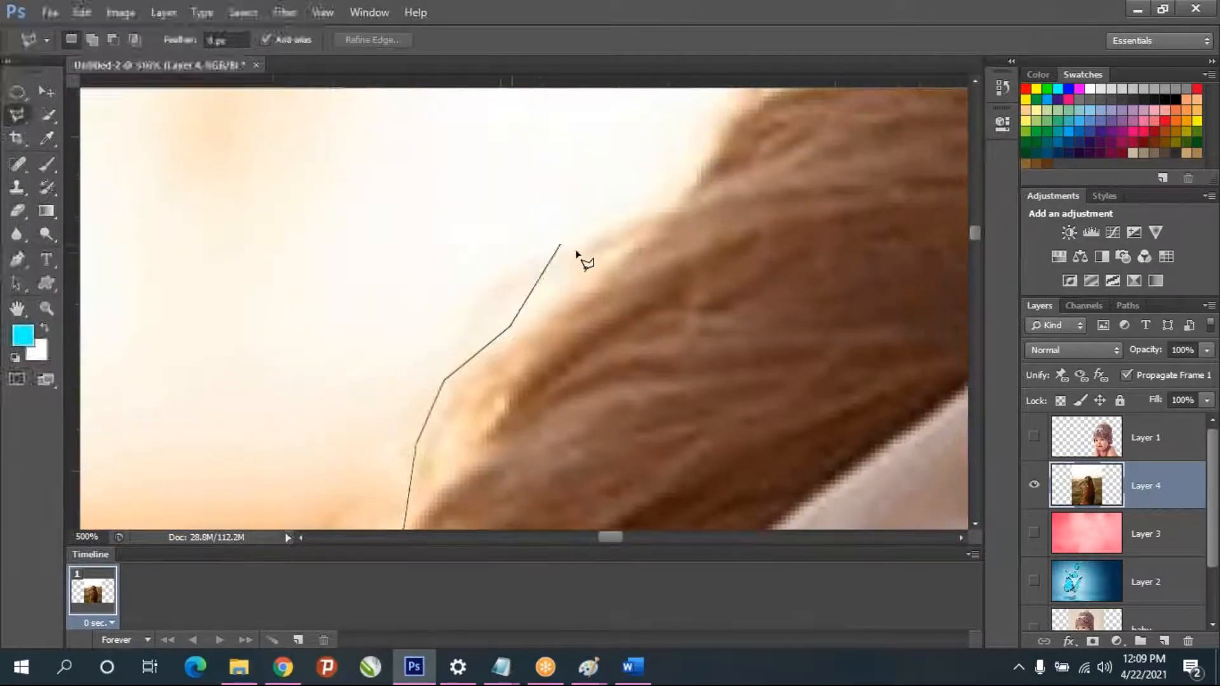
# - Carry the lasso outline over the upper-left curve of the hair toward the top of the head
pyautogui.click(673, 196)
pyautogui.click(701, 135)
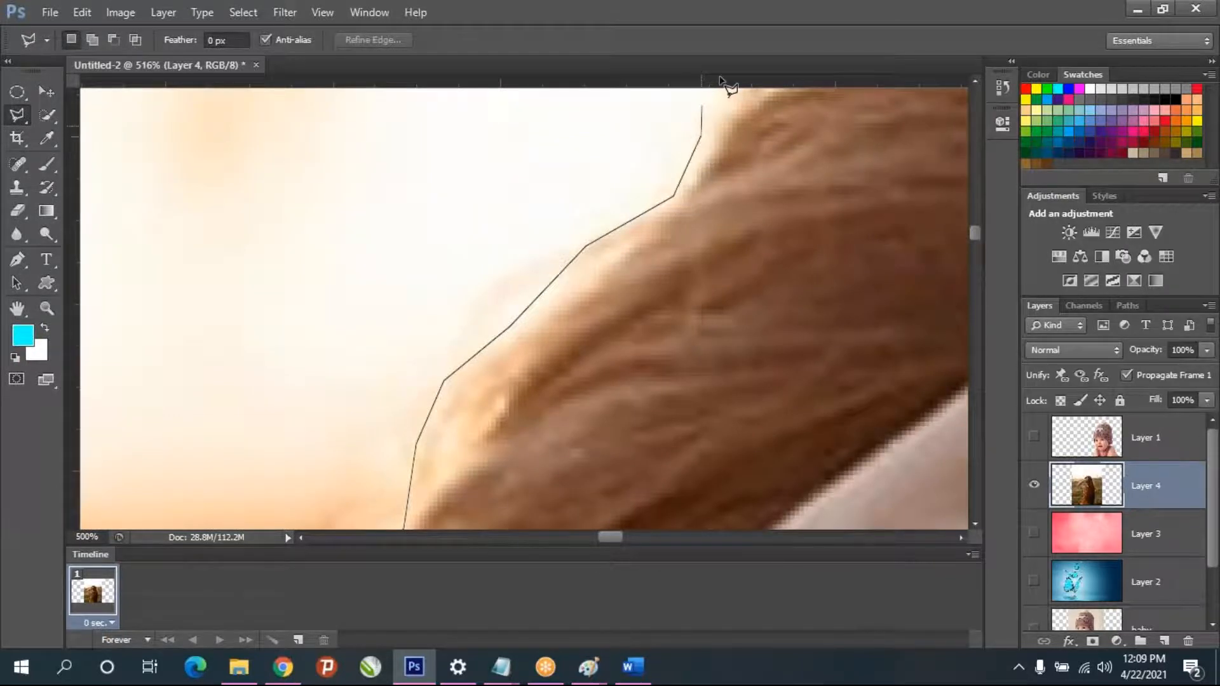
pyautogui.click(735, 152)
pyautogui.click(785, 111)
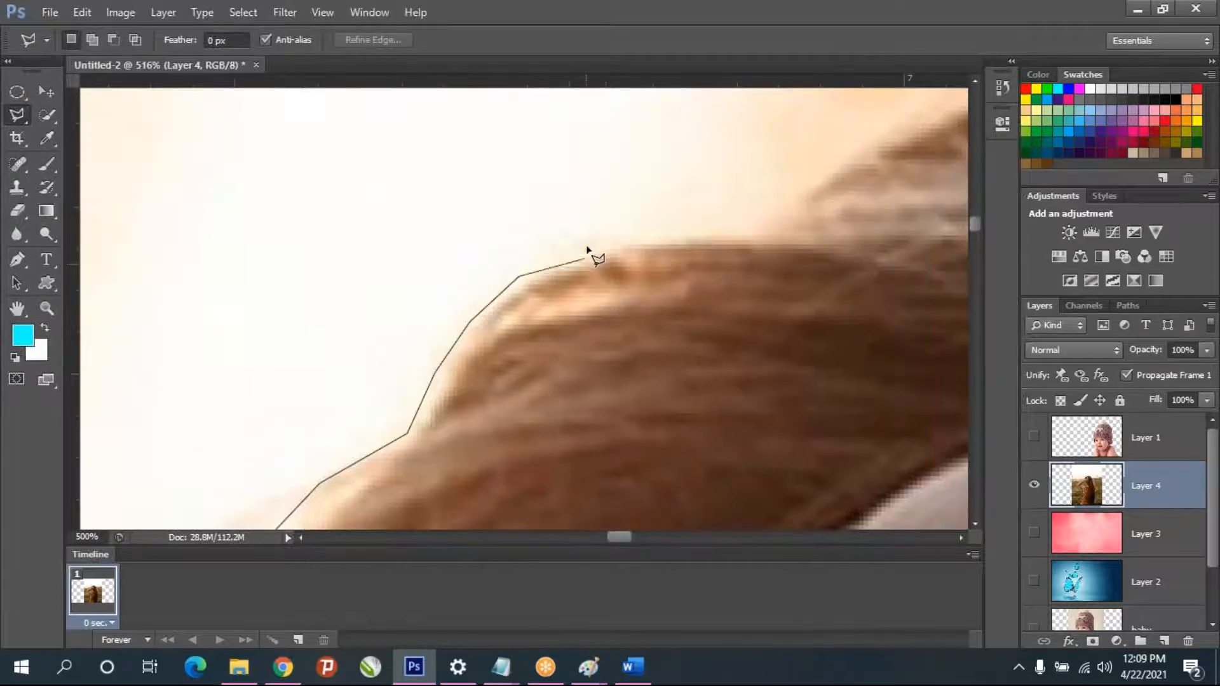
pyautogui.click(589, 245)
pyautogui.click(668, 234)
pyautogui.click(732, 235)
# - Trace the lasso outline over the crown of the head and down to the fingers on the right side
pyautogui.scroll(-4, 508, 285)
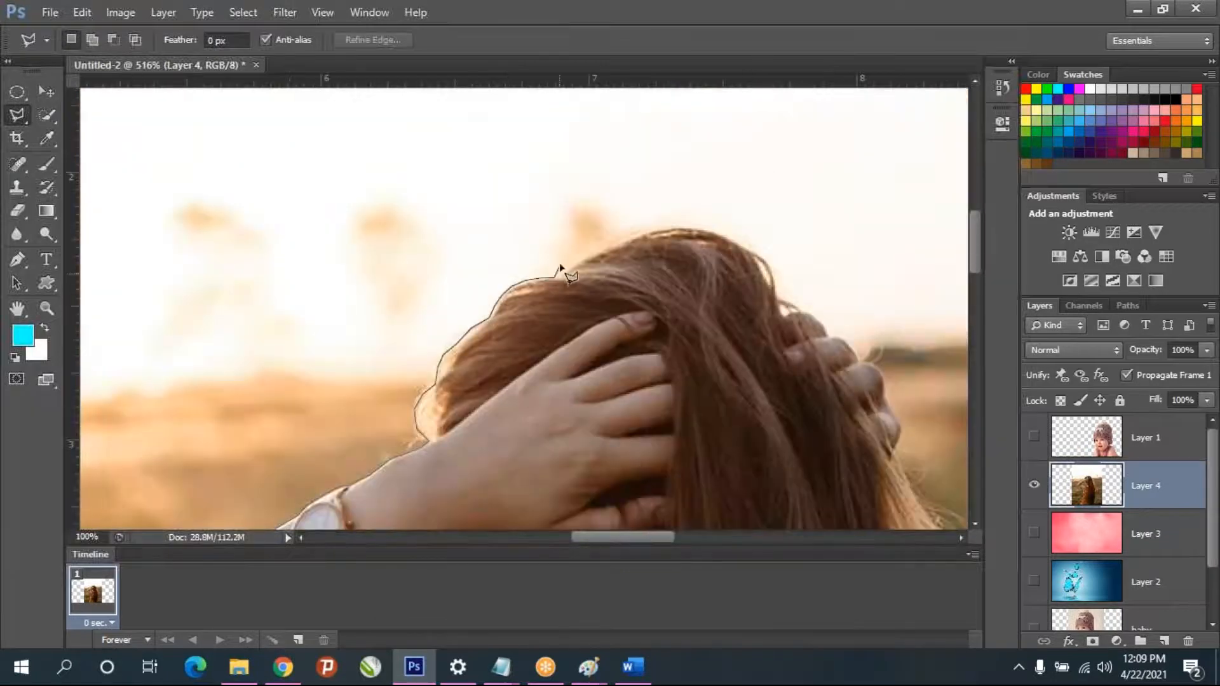
pyautogui.click(574, 261)
pyautogui.click(615, 241)
pyautogui.click(669, 227)
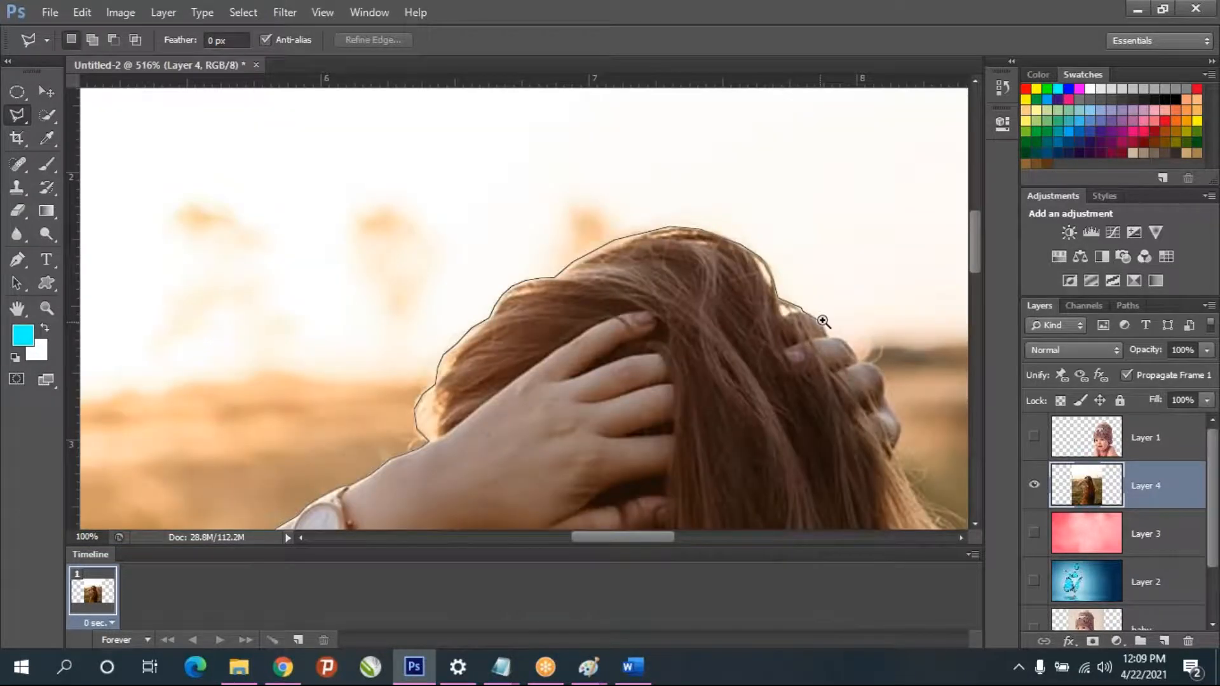
pyautogui.keyDown('ctrl'); pyautogui.click(823, 321); pyautogui.keyUp('ctrl')
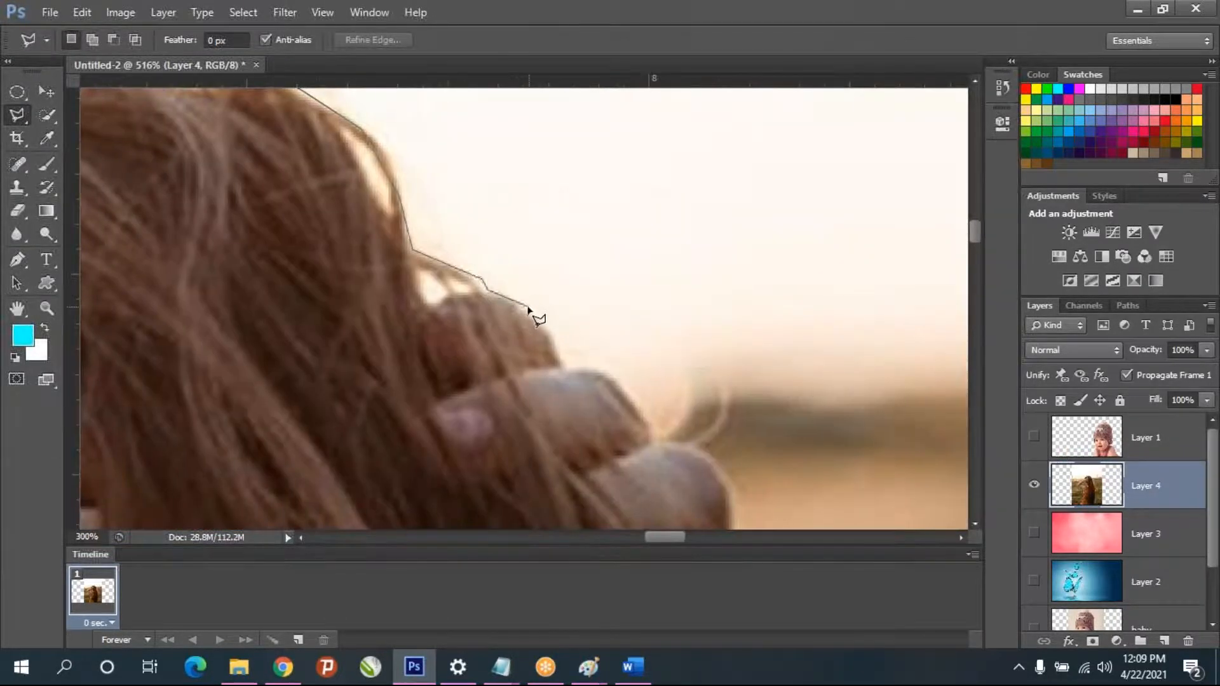
# - Outline the fingers on the right side of the head and continue down the right edge of the hair below them
pyautogui.click(532, 312)
pyautogui.click(563, 366)
pyautogui.click(599, 369)
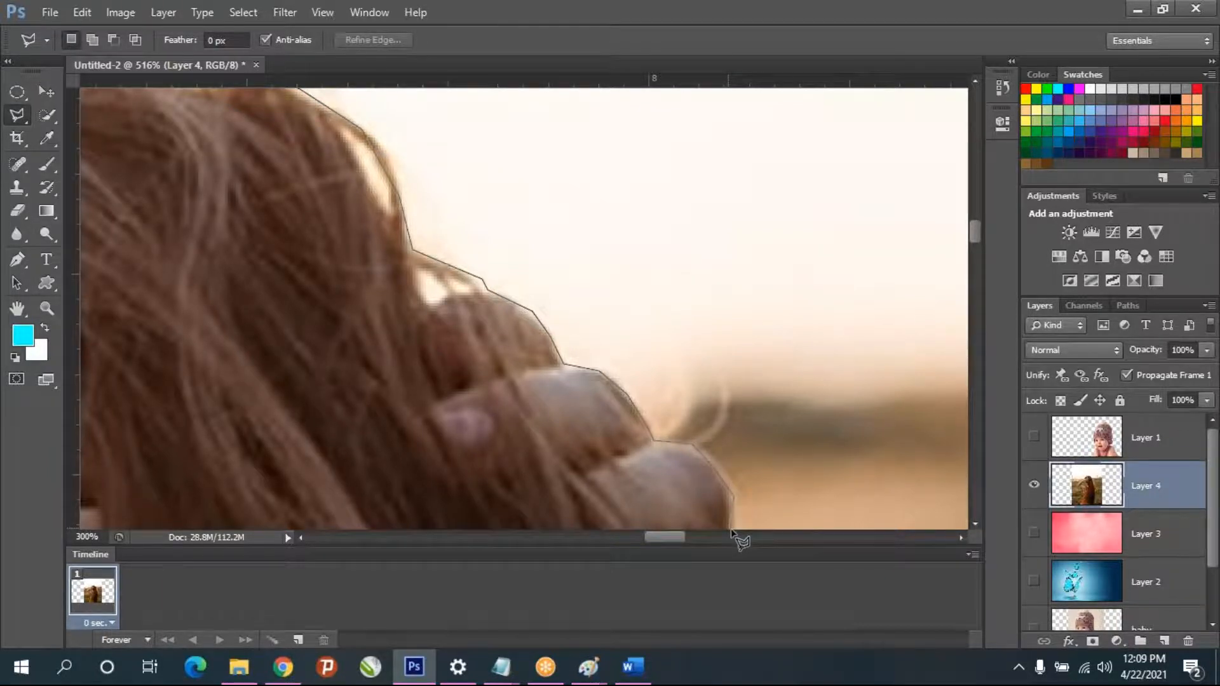
pyautogui.scroll(-5, 732, 531)
pyautogui.click(735, 274)
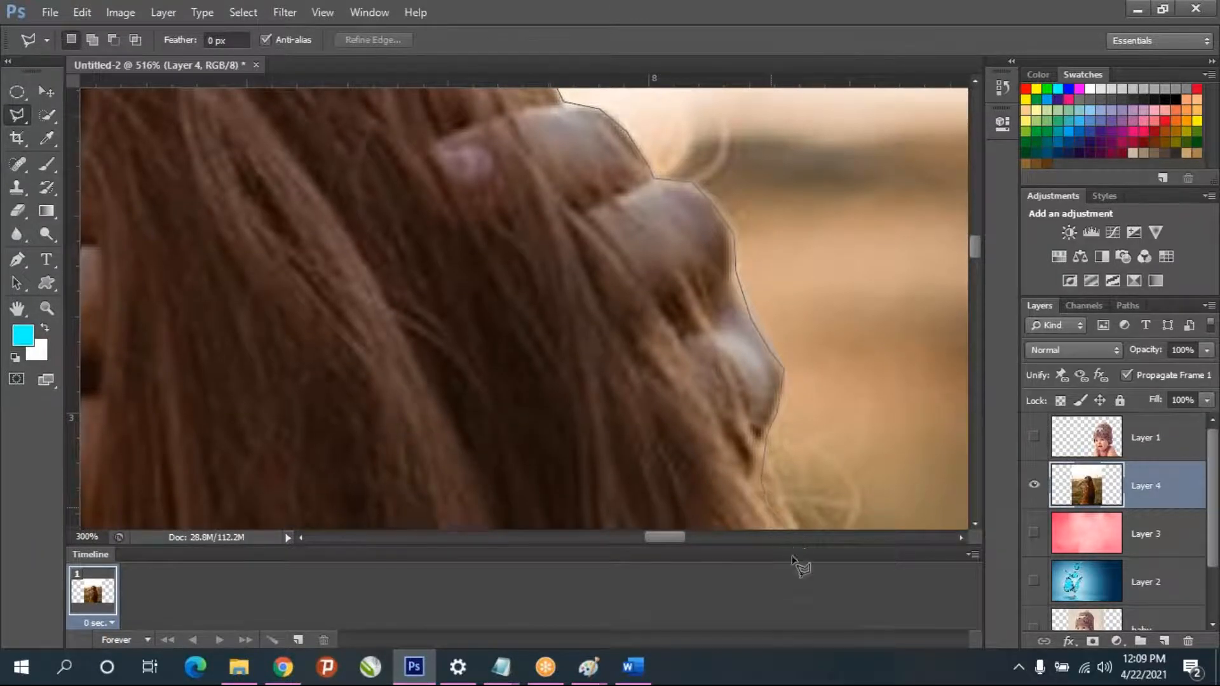
pyautogui.scroll(-4, 793, 559)
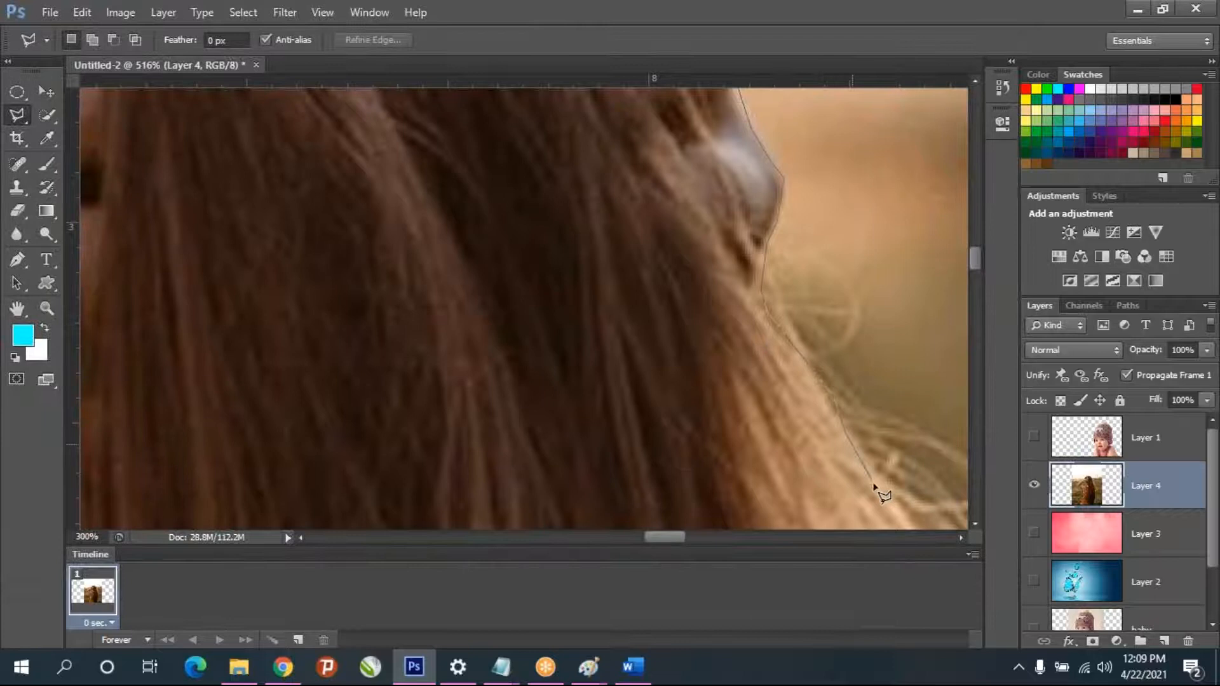
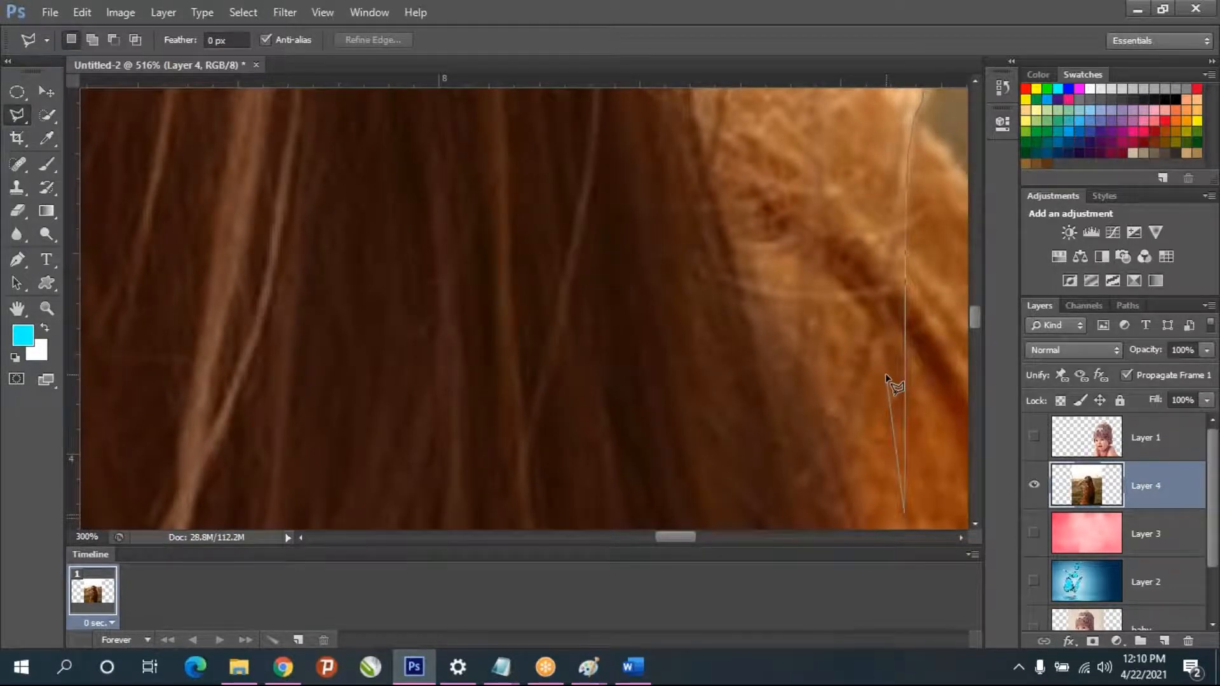
# - Remove the misplaced lasso points beside the hair and retrace the outline down the dress's right shoulder and sleeve edge
pyautogui.press('BackSpace')
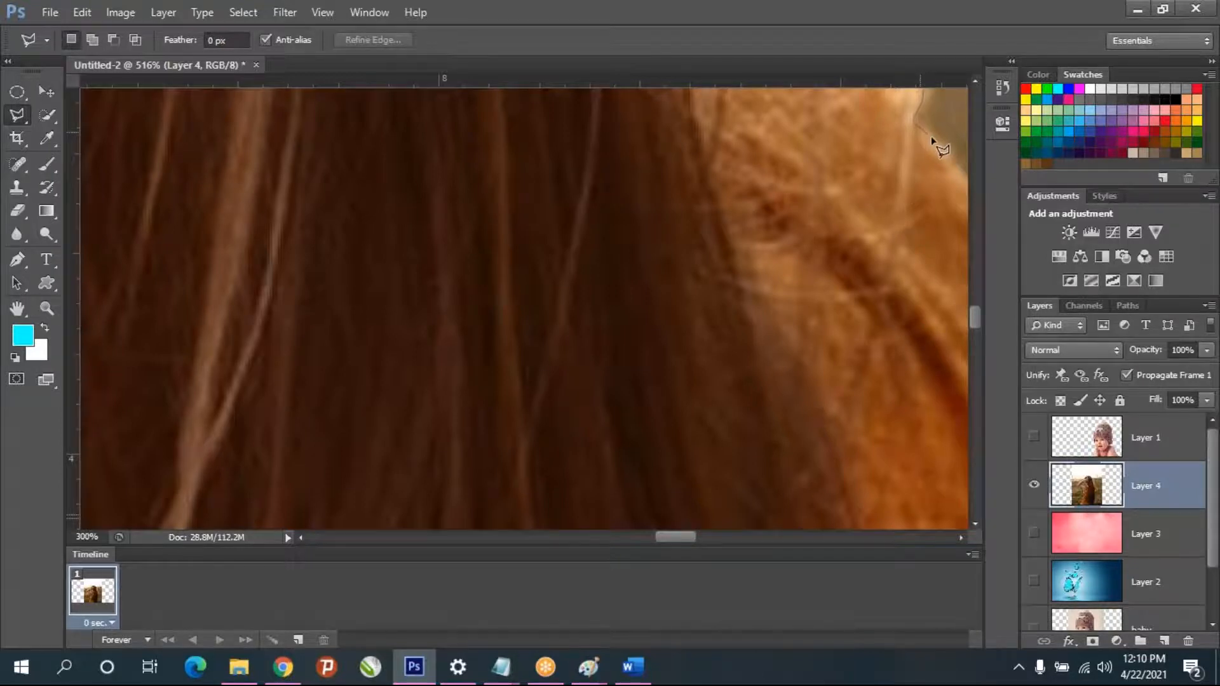
pyautogui.click(852, 230)
pyautogui.click(900, 306)
pyautogui.click(930, 450)
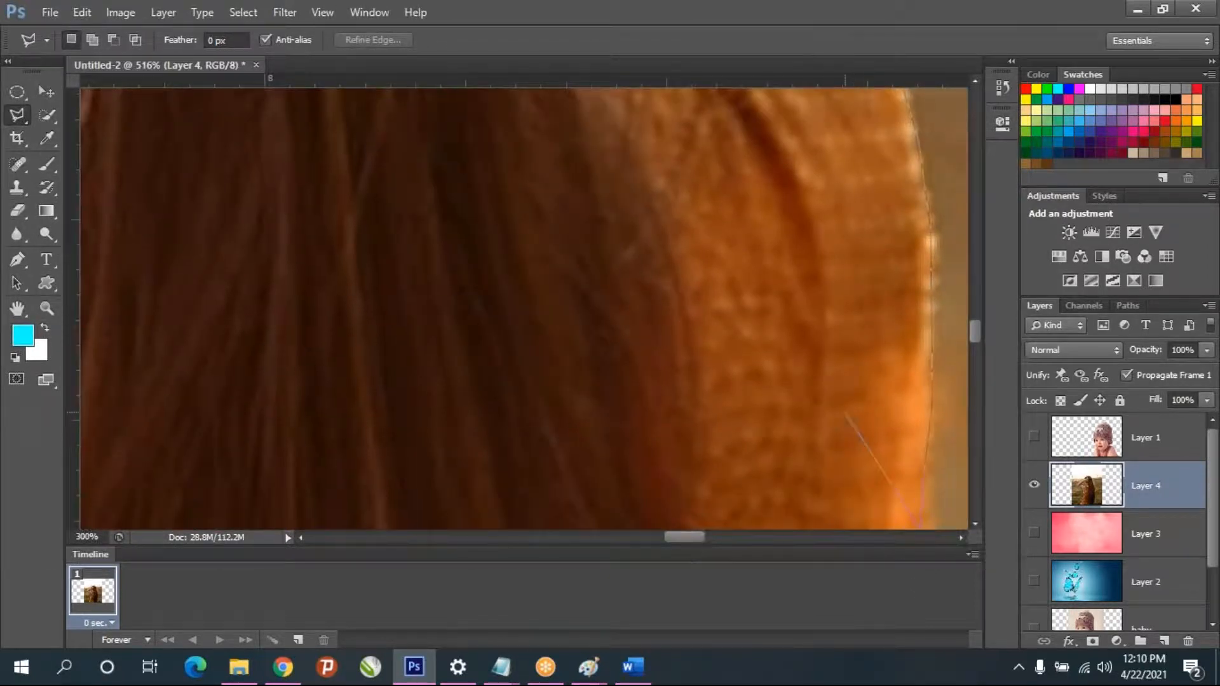
pyautogui.scroll(-2, 846, 414)
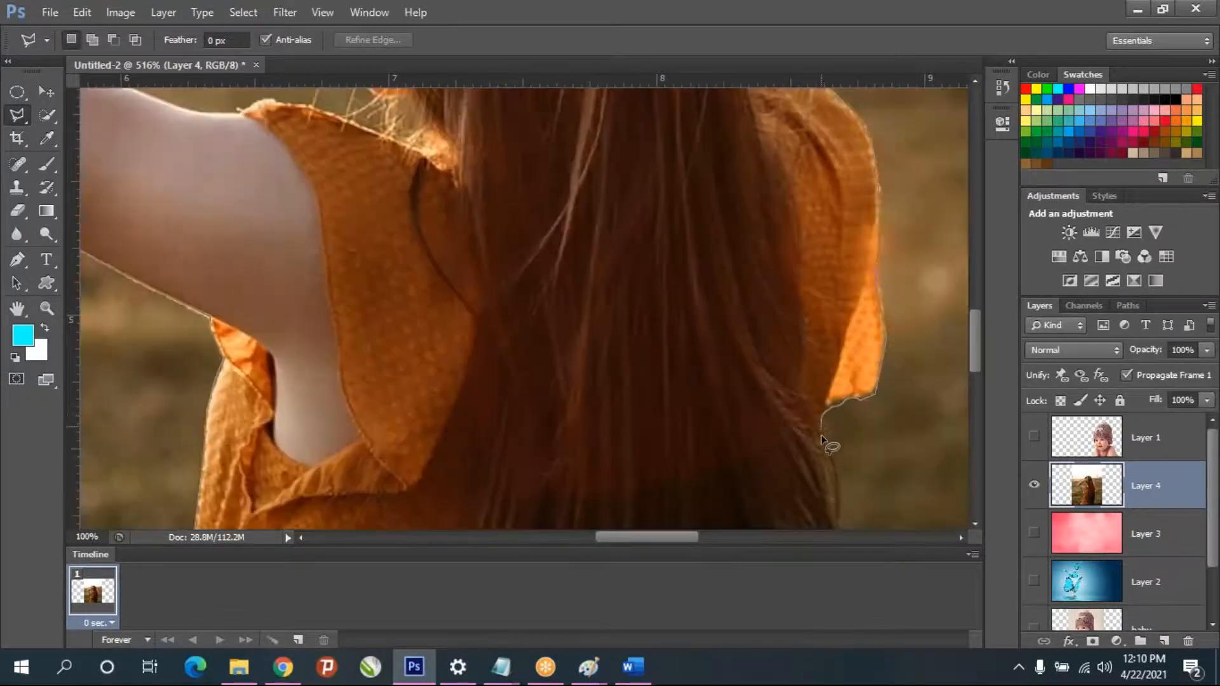
# - Trace the hair's right edge below the sleeve to the photo's bottom edge and close the outline at the skirt's lower-left corner
pyautogui.click(830, 510)
pyautogui.scroll(-5, 818, 581)
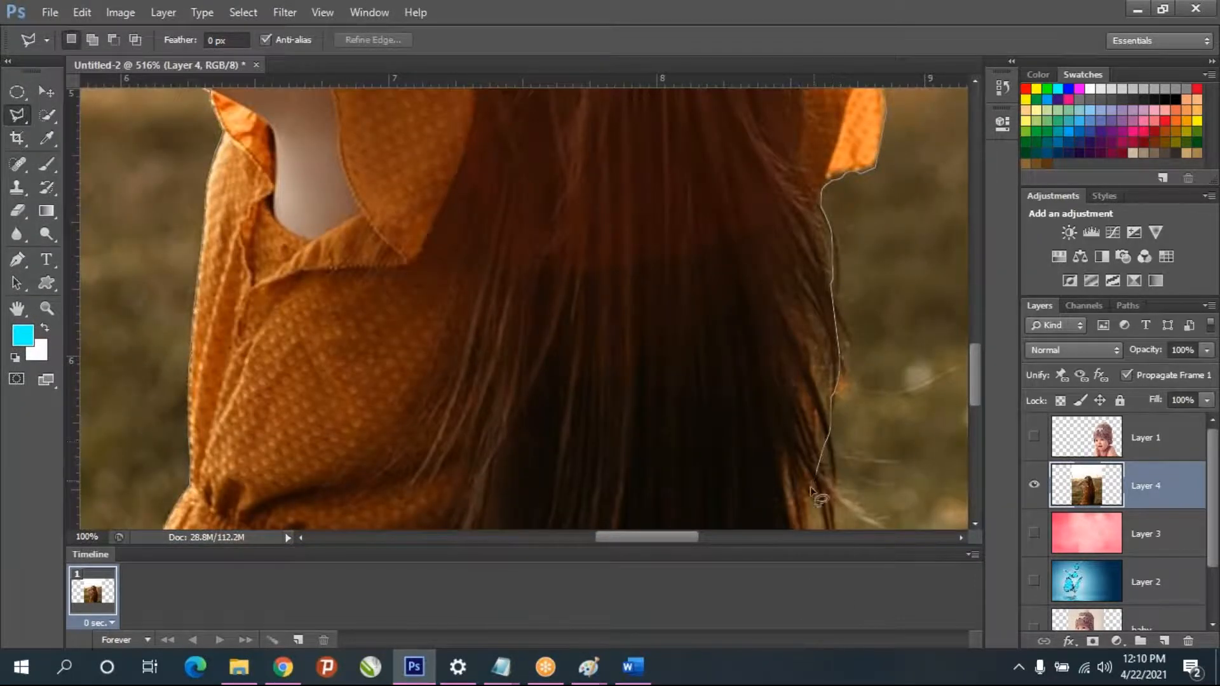
pyautogui.scroll(-3, 799, 599)
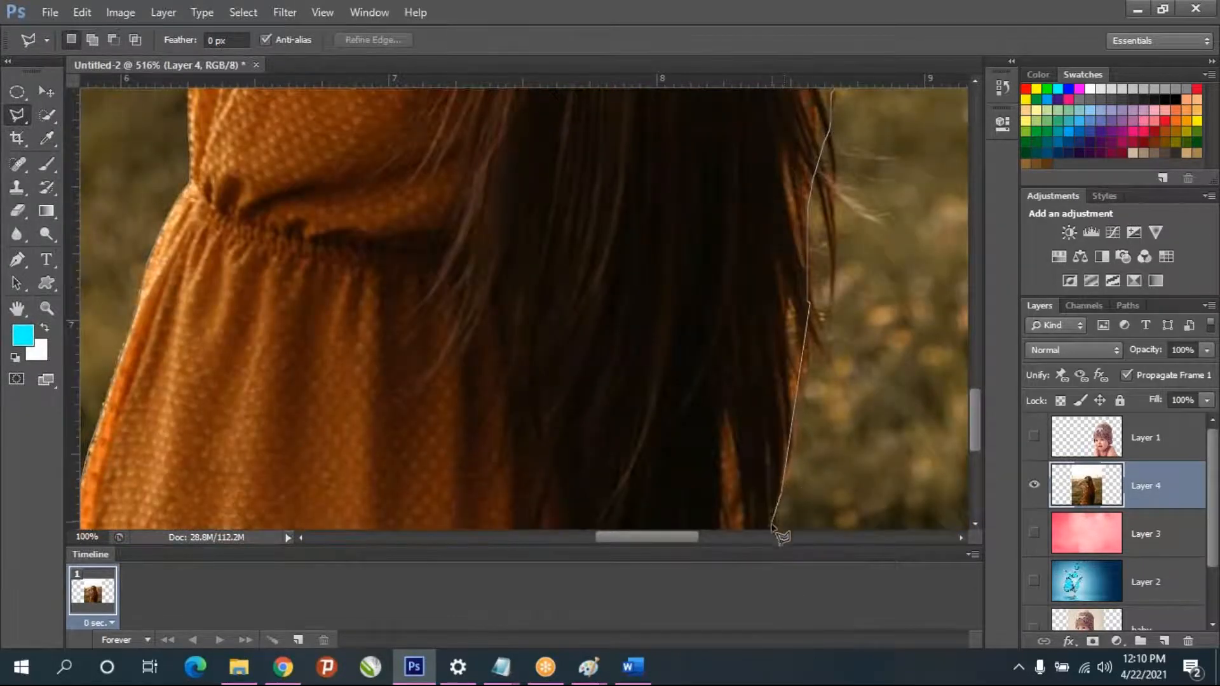
pyautogui.scroll(-2, 771, 546)
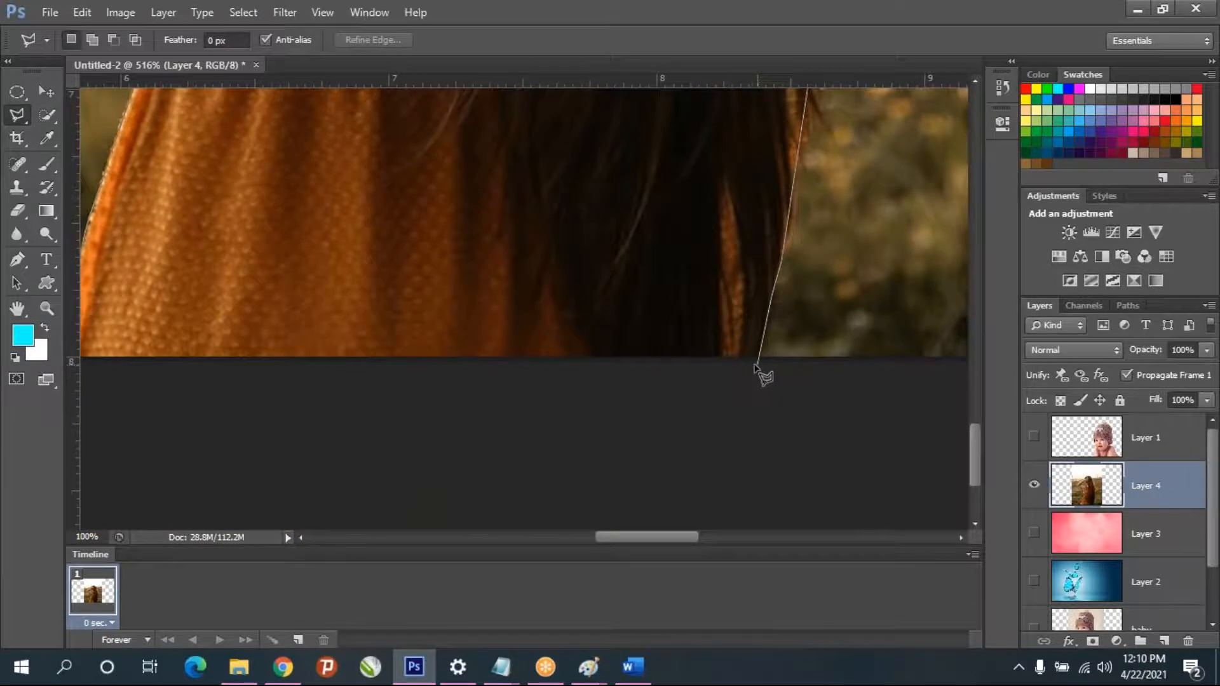
pyautogui.click(758, 363)
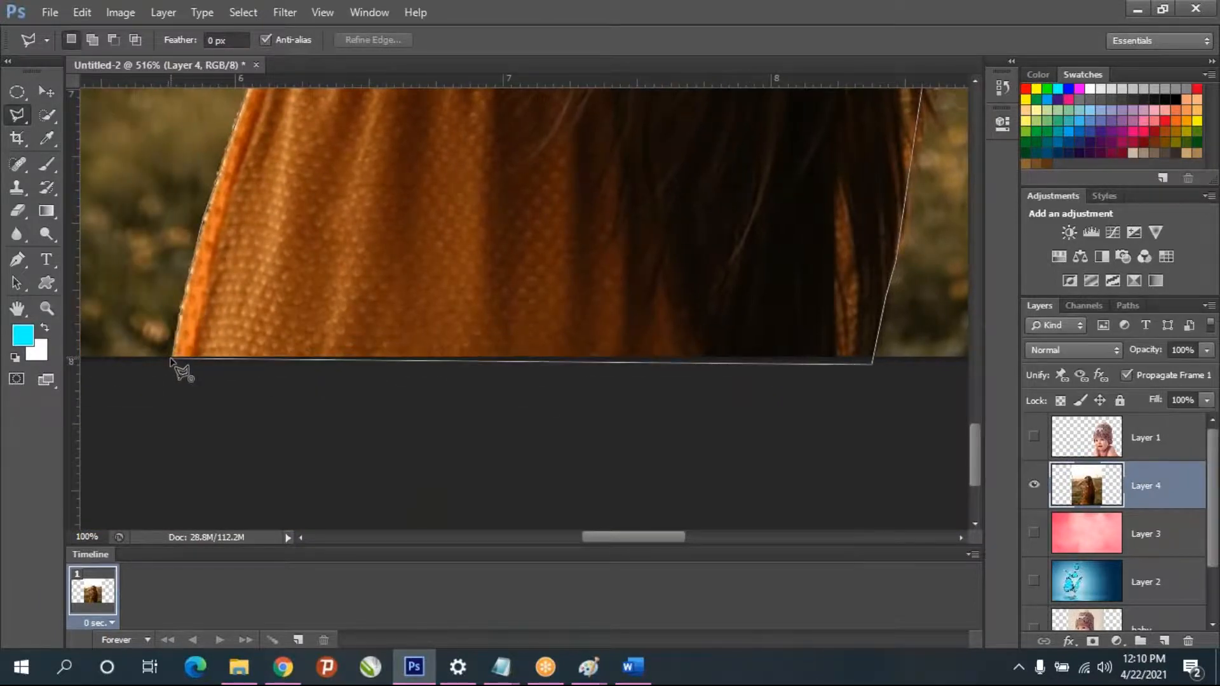
pyautogui.click(171, 362)
# - Copy the selected girl to a new layer and hide Layer 4 with the original photo
pyautogui.scroll(-3, 211, 257)
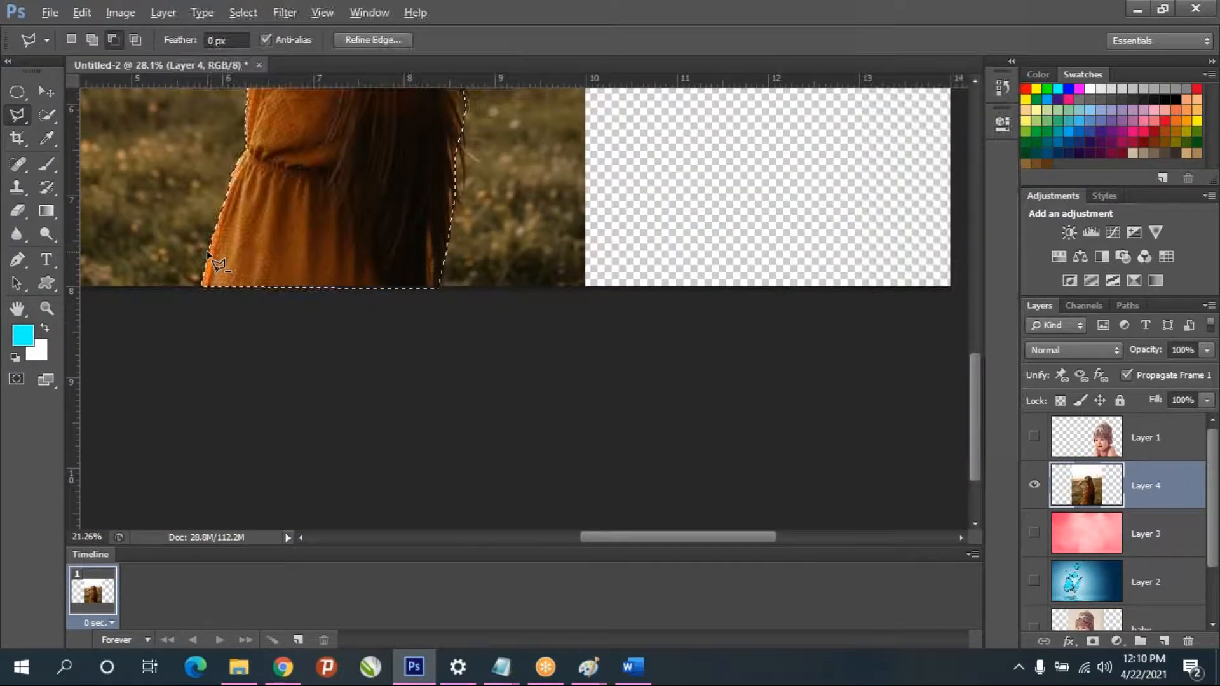
pyautogui.scroll(-1, 209, 254)
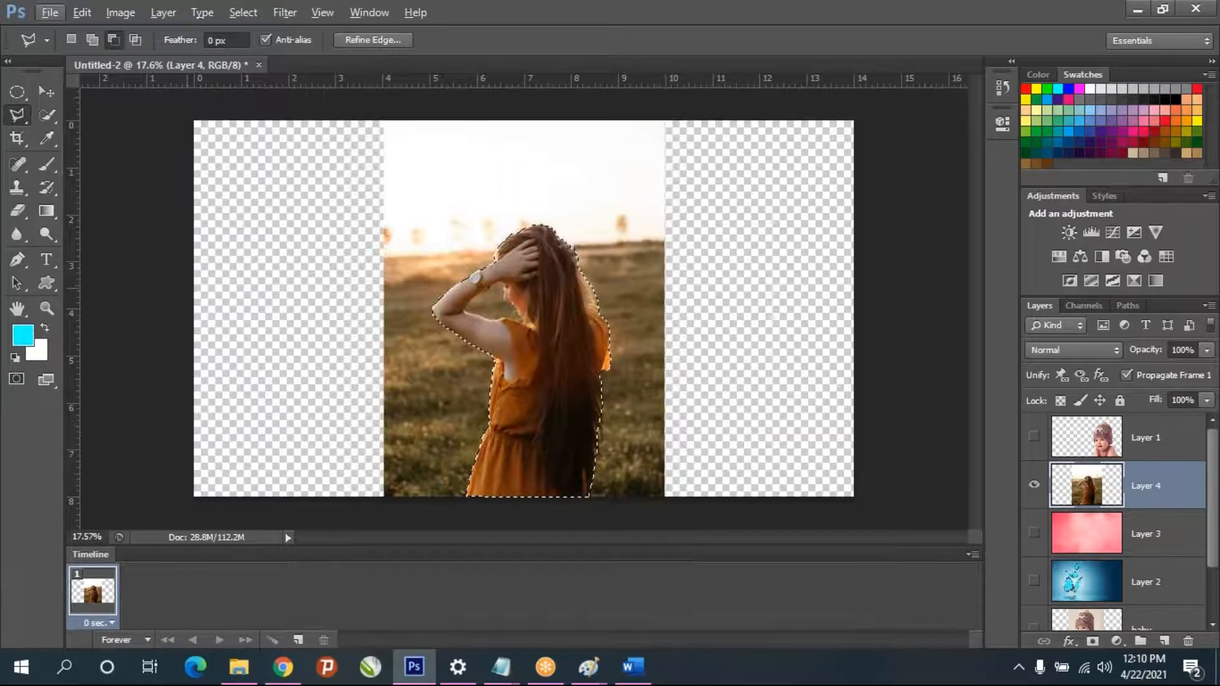
pyautogui.hotkey('ctrl', 'j')
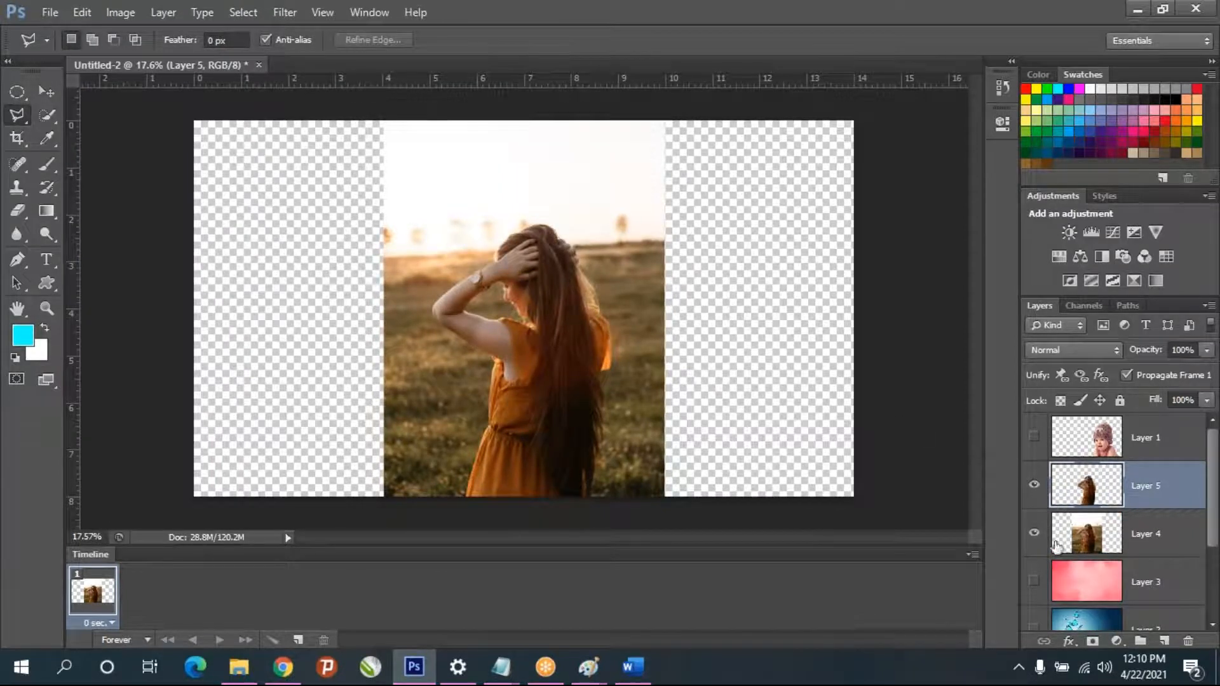
pyautogui.click(1036, 535)
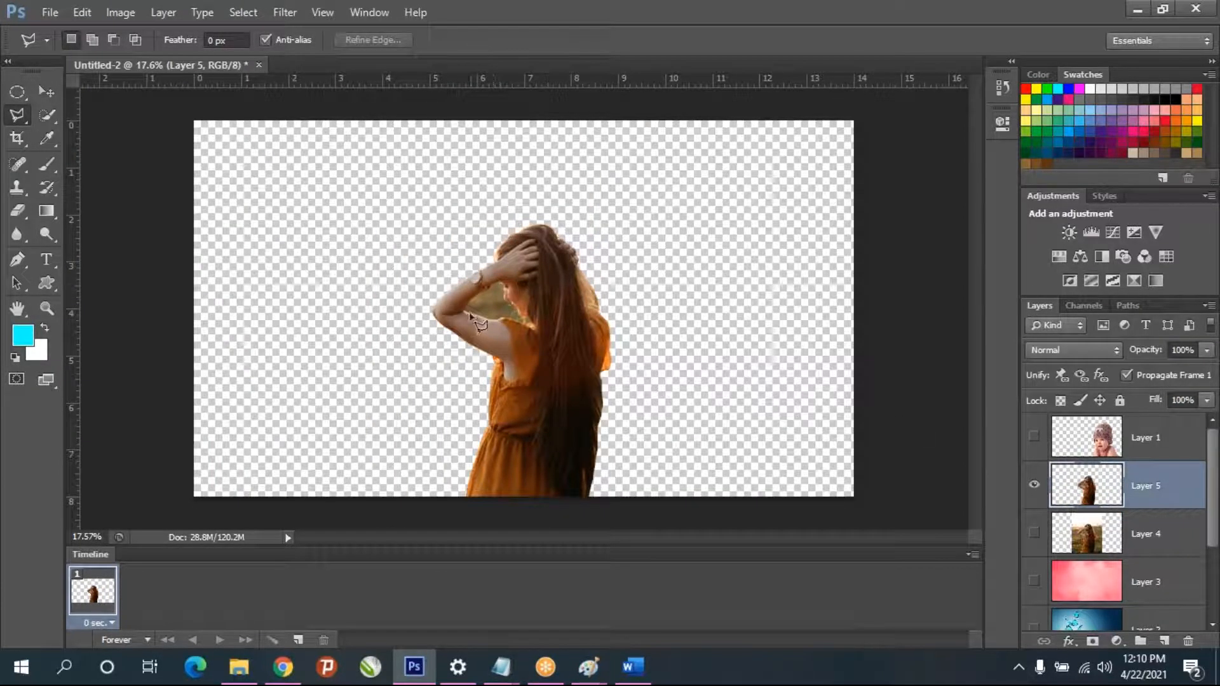
# - Start a lasso outline of the background gap at the inner elbow and trace up the forearm's inner edge toward the watch
pyautogui.scroll(8, 513, 323)
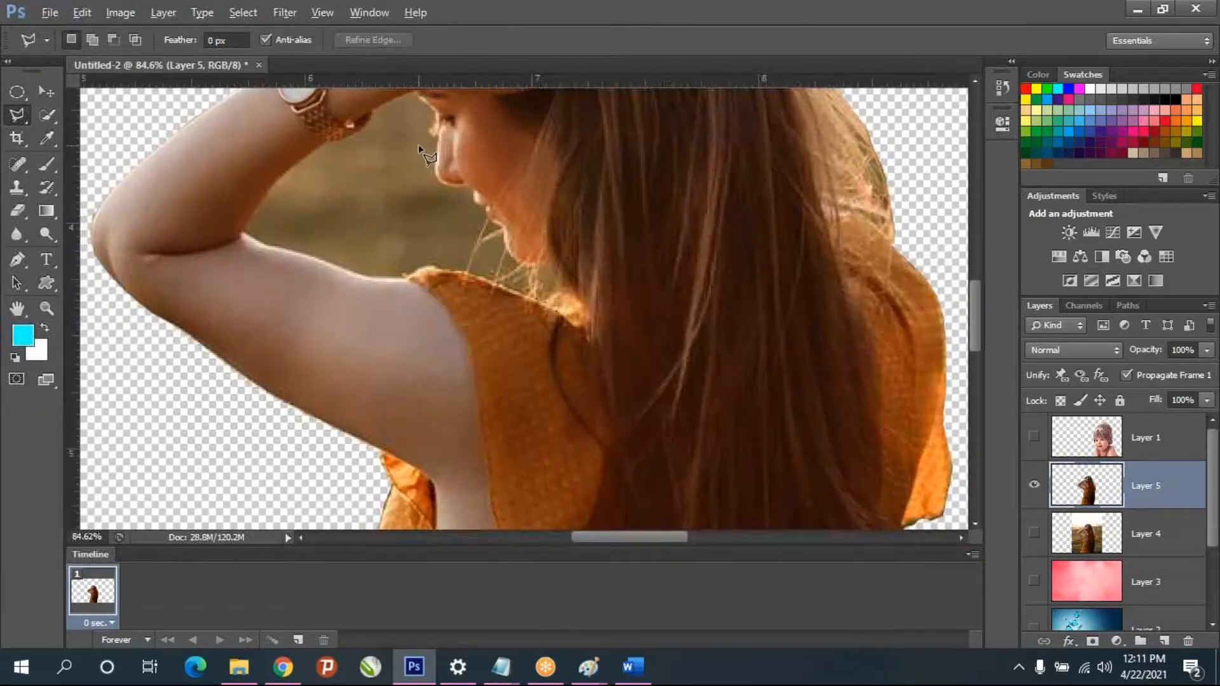
pyautogui.scroll(2, 365, 300)
pyautogui.scroll(-1, 272, 360)
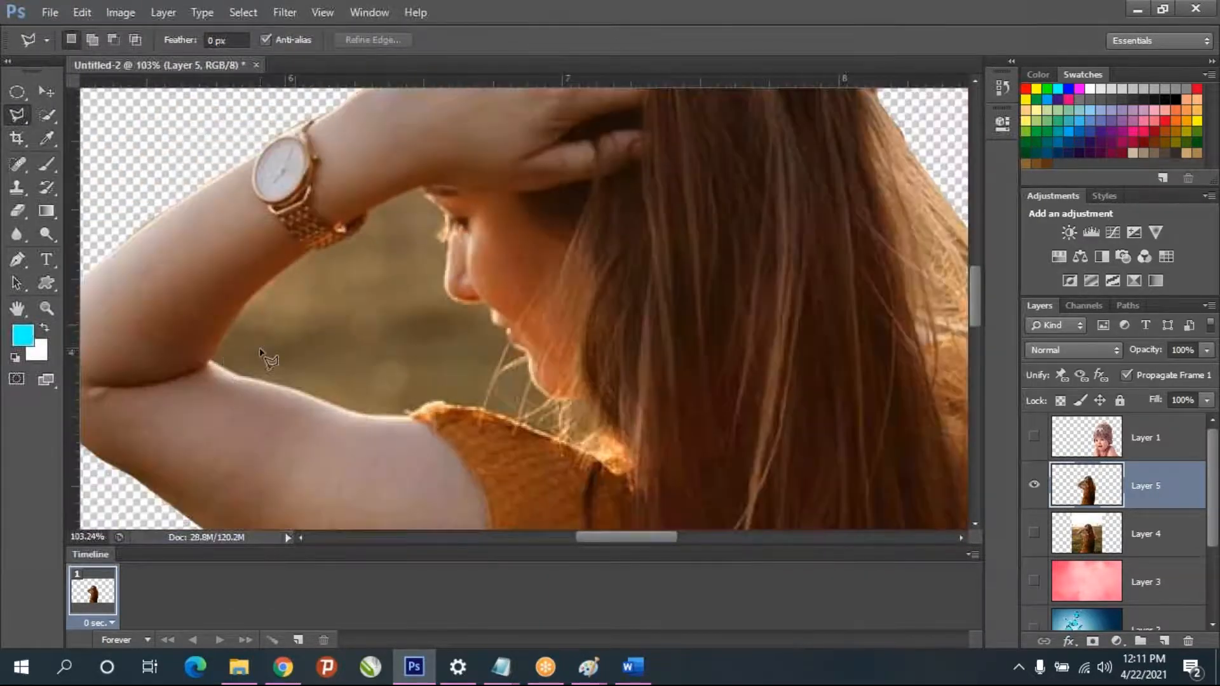
pyautogui.scroll(6, 223, 361)
pyautogui.click(195, 356)
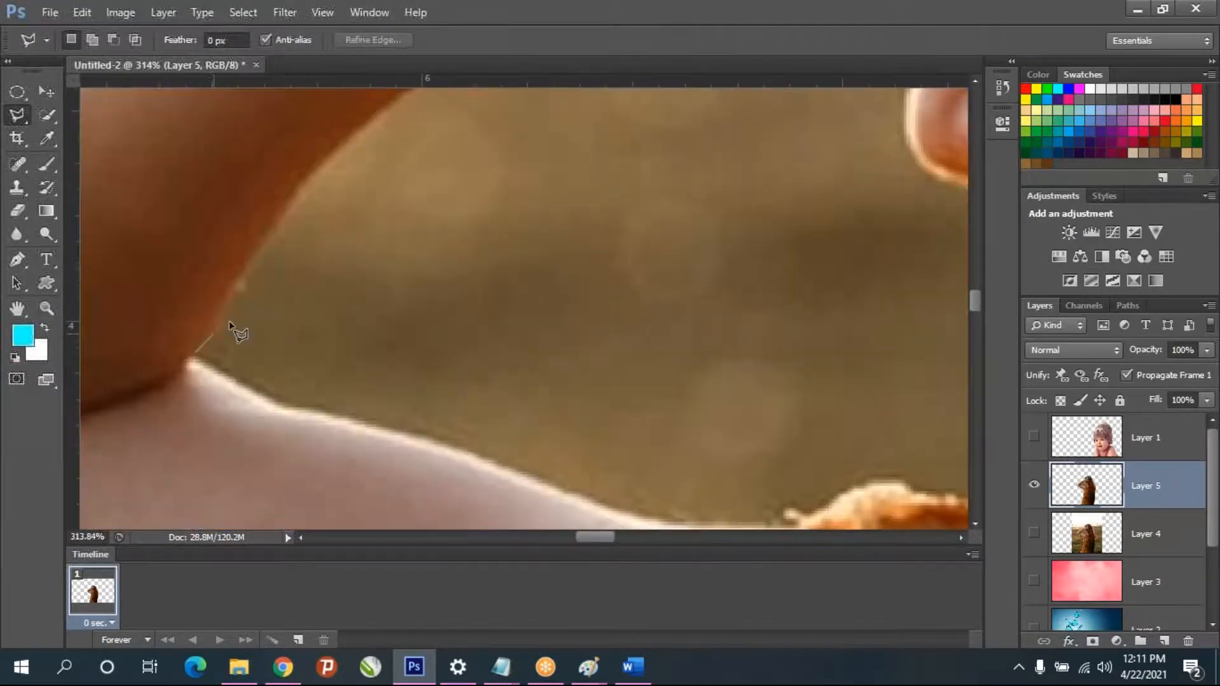
pyautogui.click(303, 197)
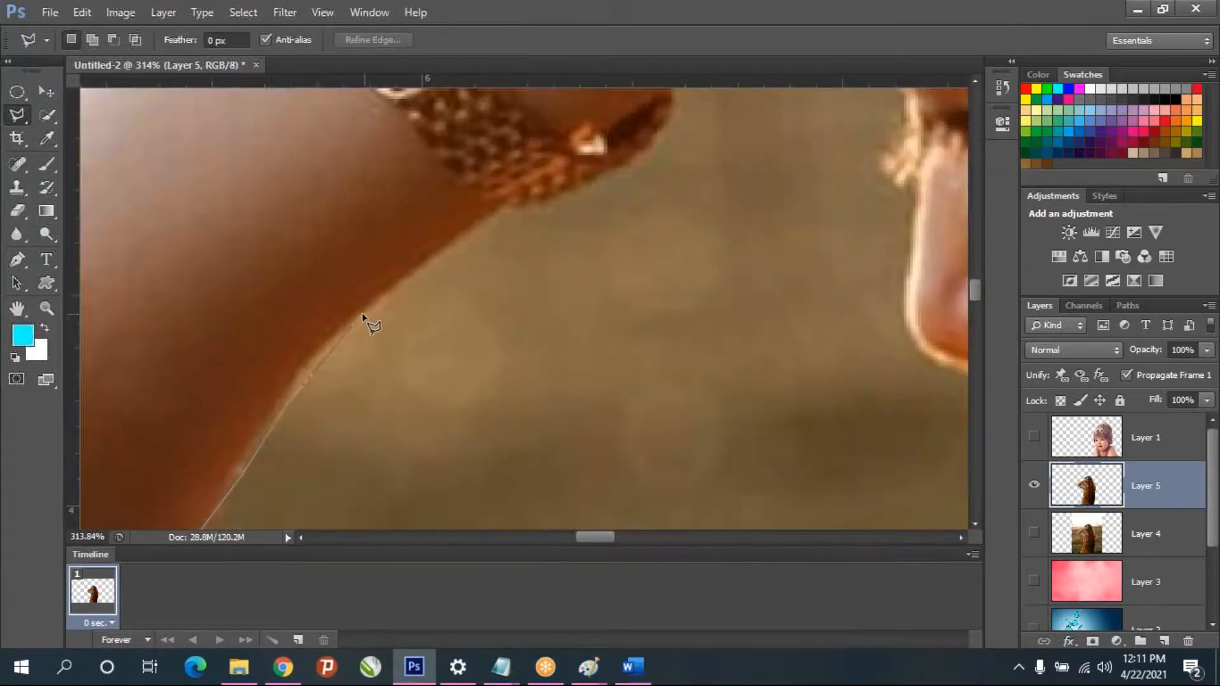
pyautogui.click(363, 315)
# - Carry the lasso outline around the underside of the watch strap to the wrist
pyautogui.click(537, 207)
pyautogui.click(638, 159)
pyautogui.click(663, 137)
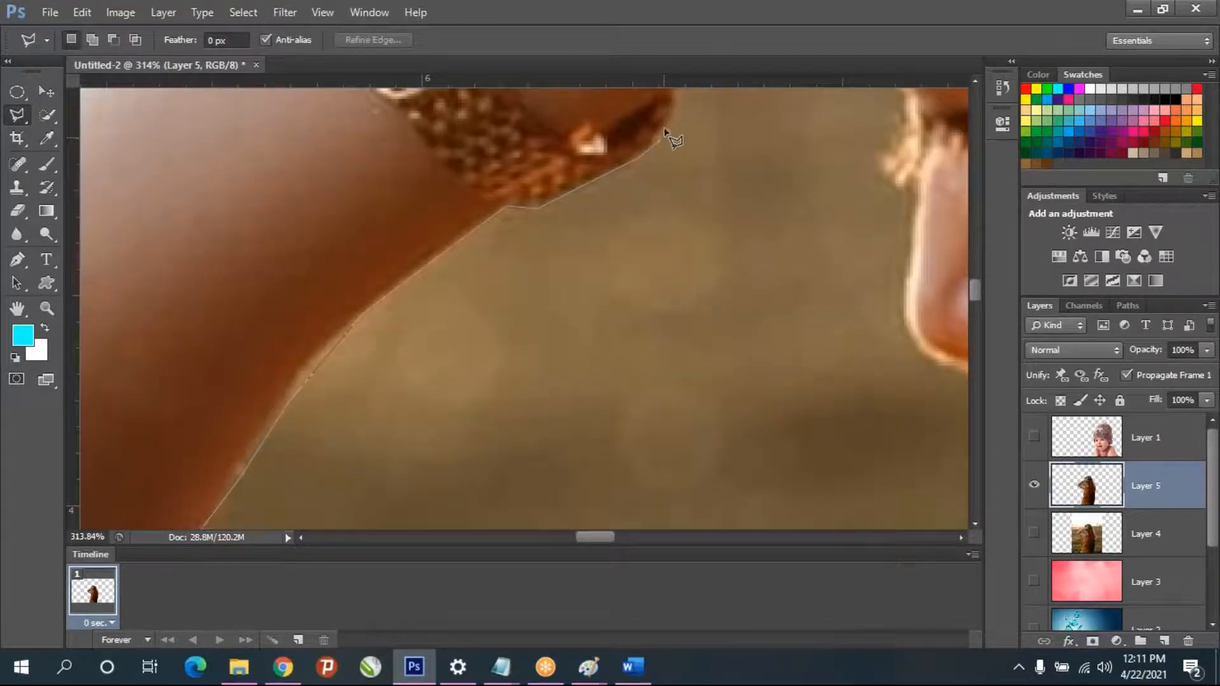
pyautogui.scroll(3, 683, 119)
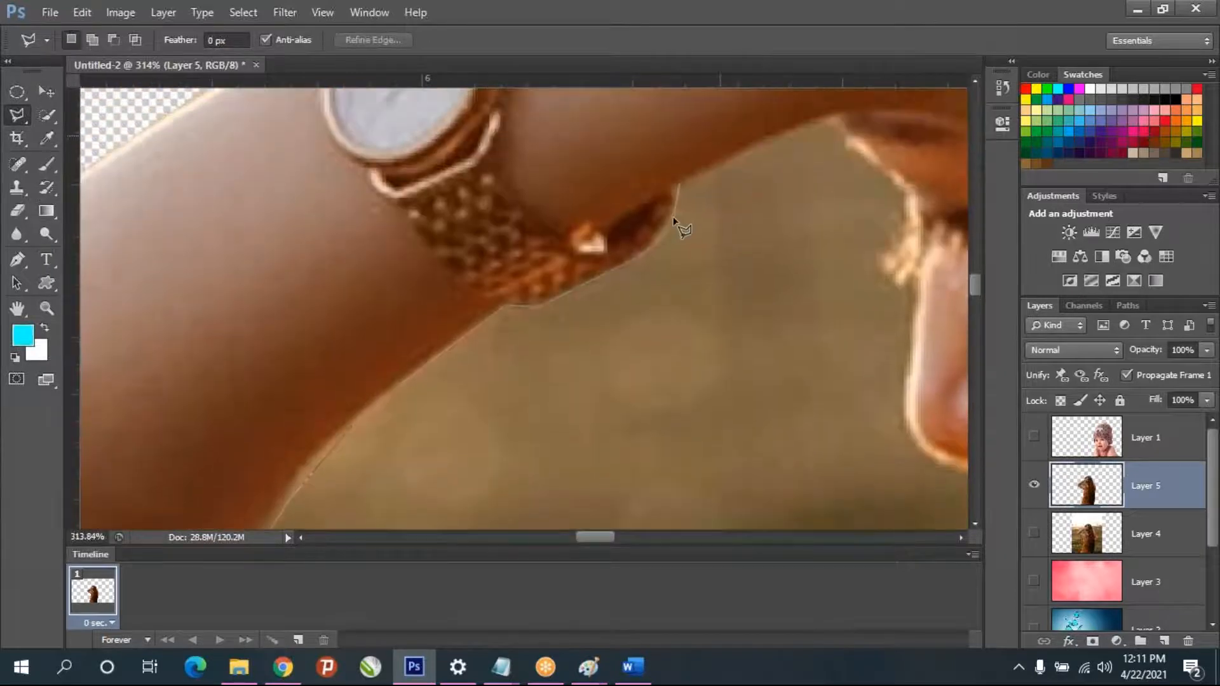
# - Trace the lasso outline down the face profile along the forehead, eyelashes, nose and lips
pyautogui.click(891, 181)
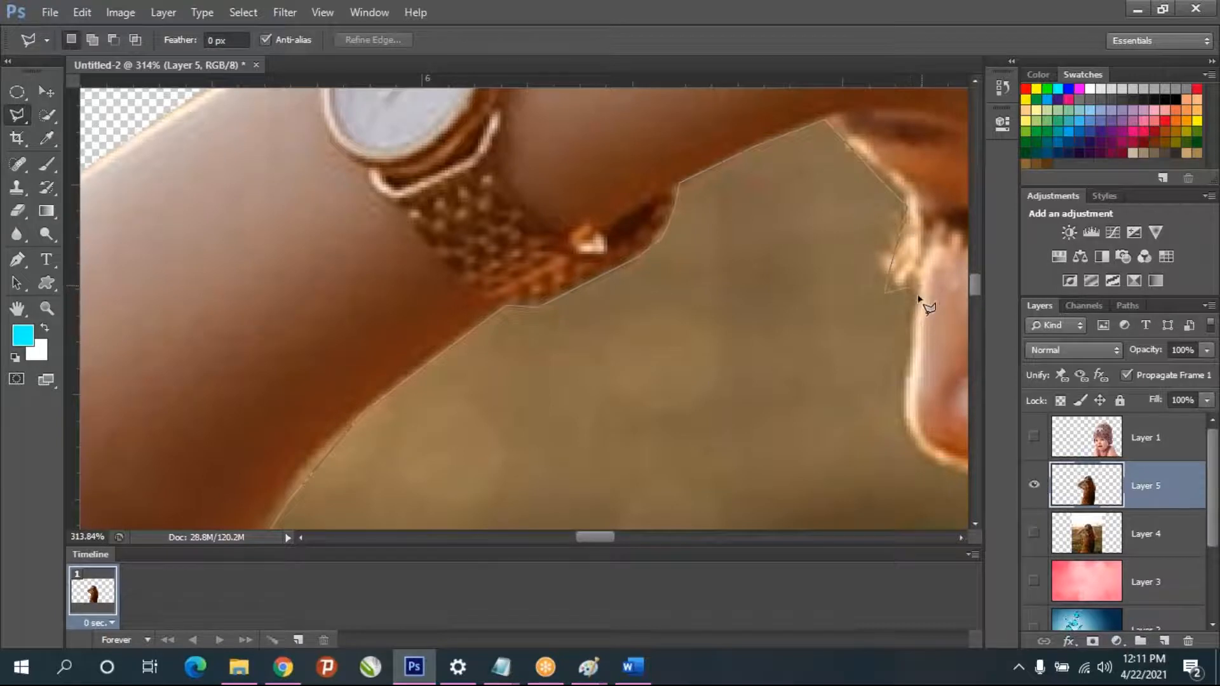
pyautogui.click(912, 430)
pyautogui.click(929, 452)
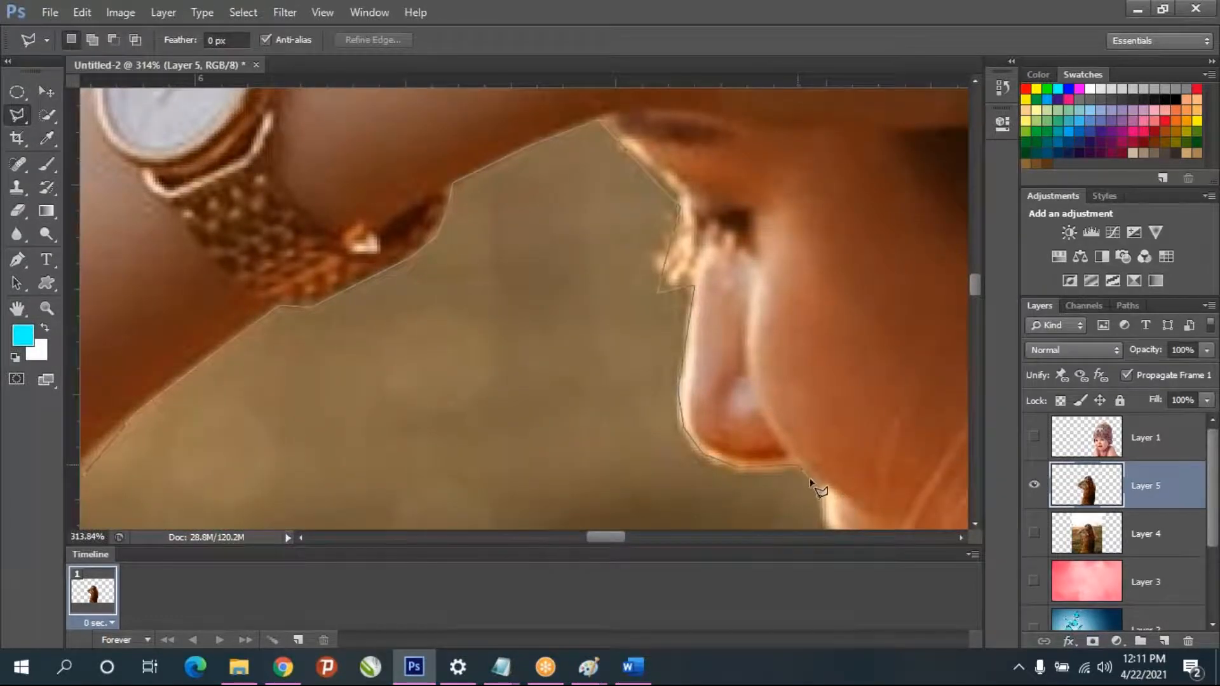
pyautogui.click(816, 486)
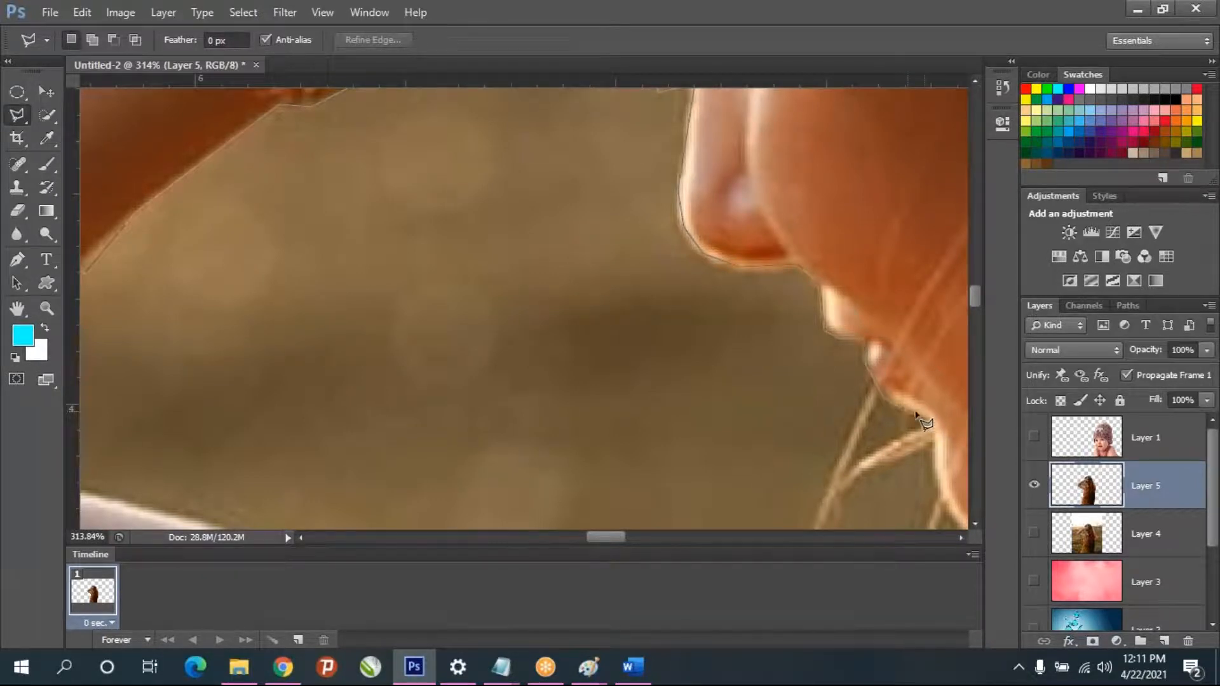
pyautogui.click(927, 423)
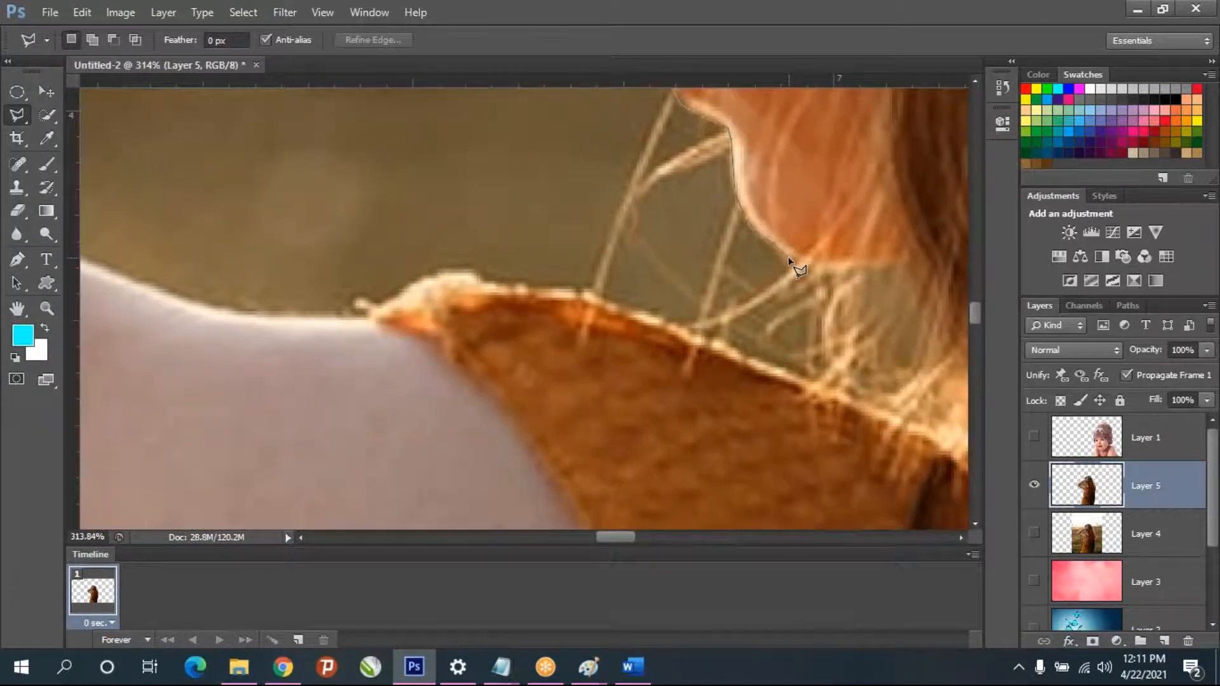
# - Outline the chin and continue down the hair beneath it to the dress's shoulder
pyautogui.click(788, 258)
pyautogui.click(837, 270)
pyautogui.click(913, 324)
pyautogui.click(901, 375)
# - Follow the upper edge of the dress's shoulder with the lasso outline to where the bare arm begins
pyautogui.click(802, 380)
pyautogui.click(580, 294)
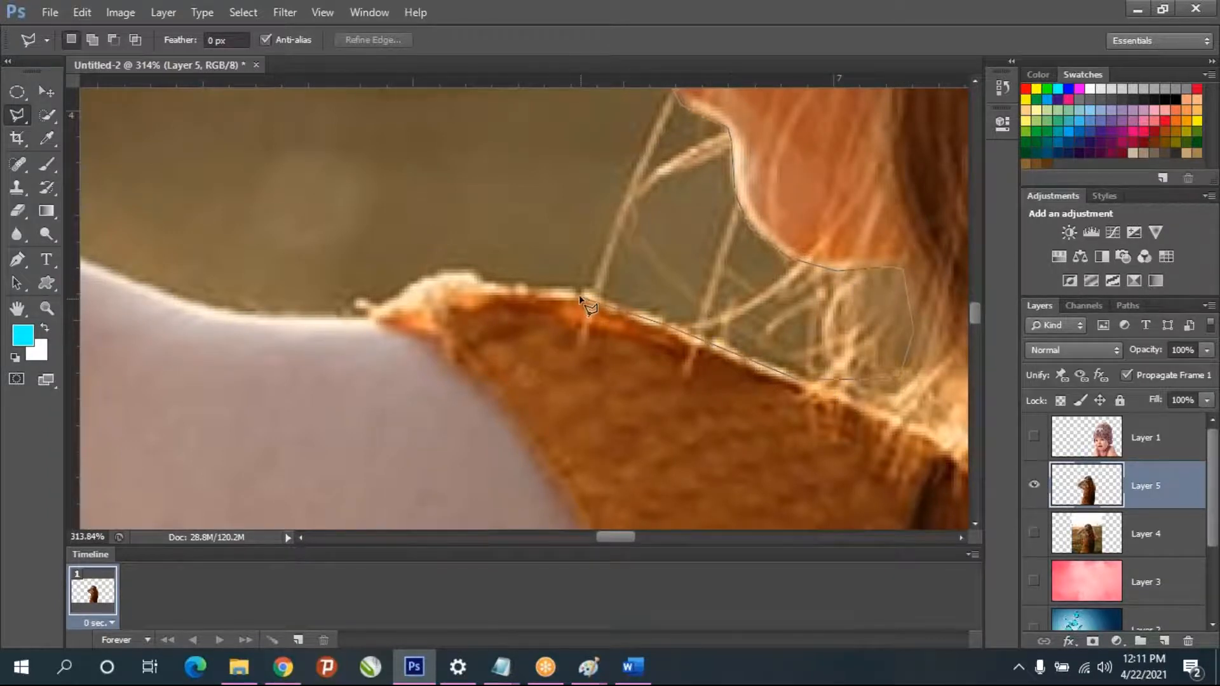
pyautogui.click(477, 278)
pyautogui.click(441, 275)
pyautogui.click(366, 315)
# - Trace the upper arm's top edge back to the inner elbow and close the outline into a selection
pyautogui.click(341, 321)
pyautogui.click(241, 317)
pyautogui.click(162, 299)
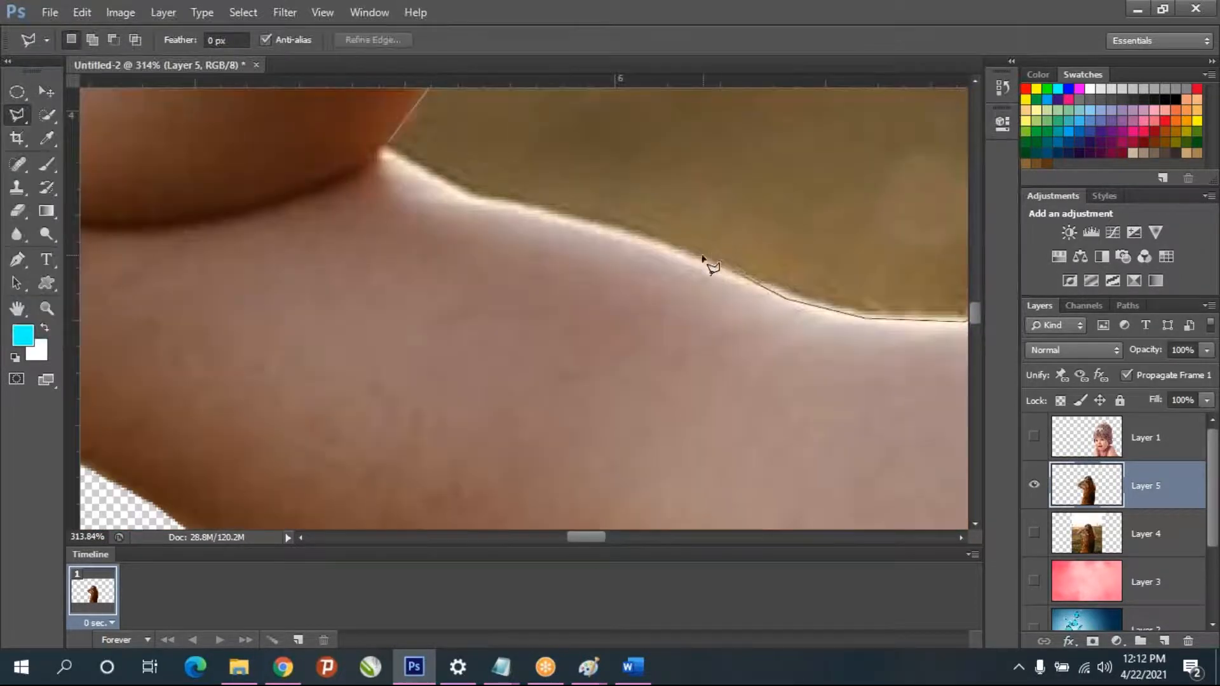
pyautogui.click(693, 258)
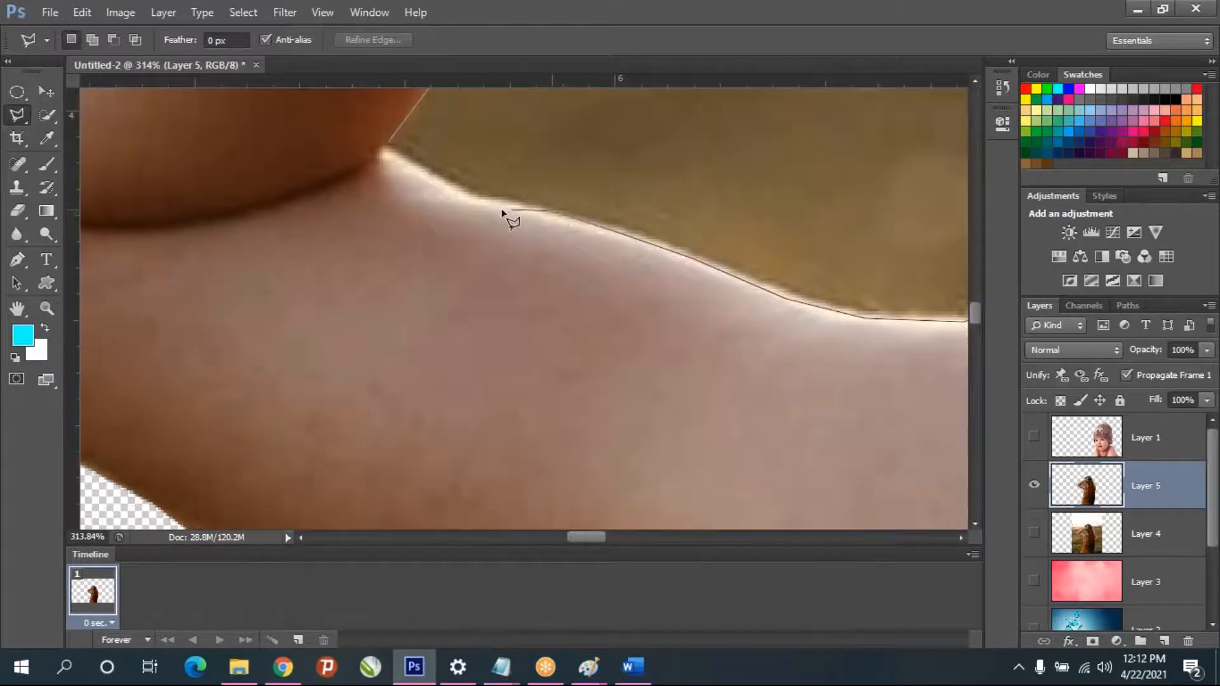
pyautogui.click(479, 202)
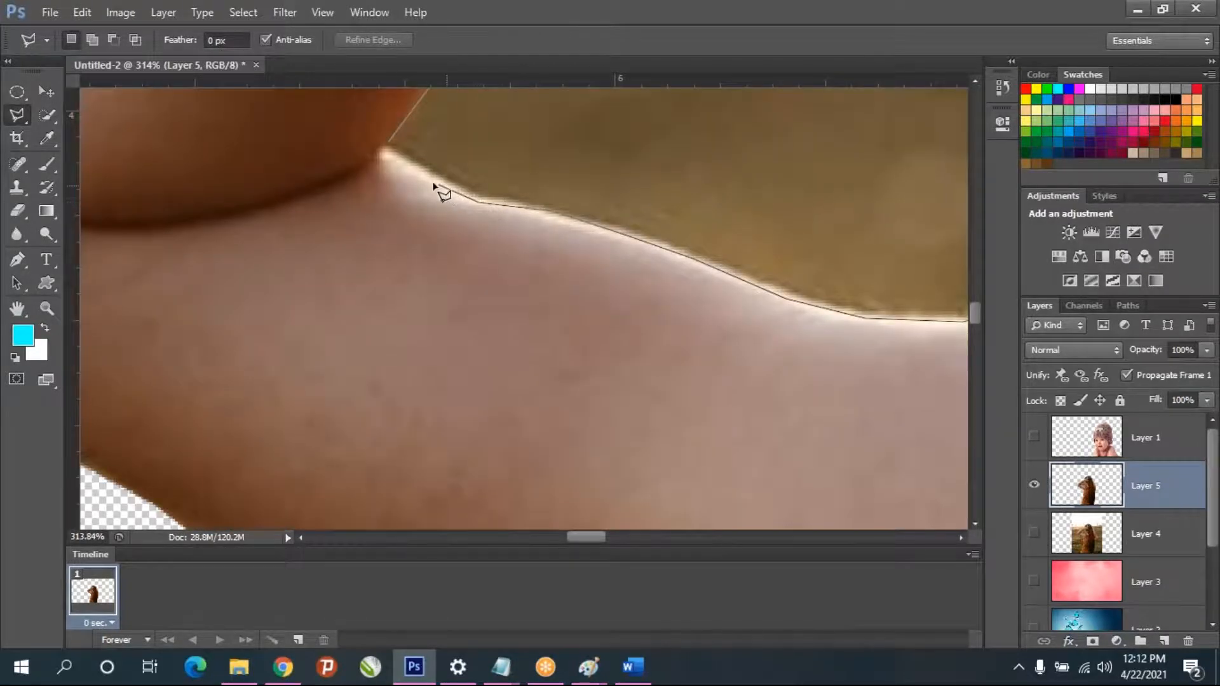
pyautogui.click(387, 145)
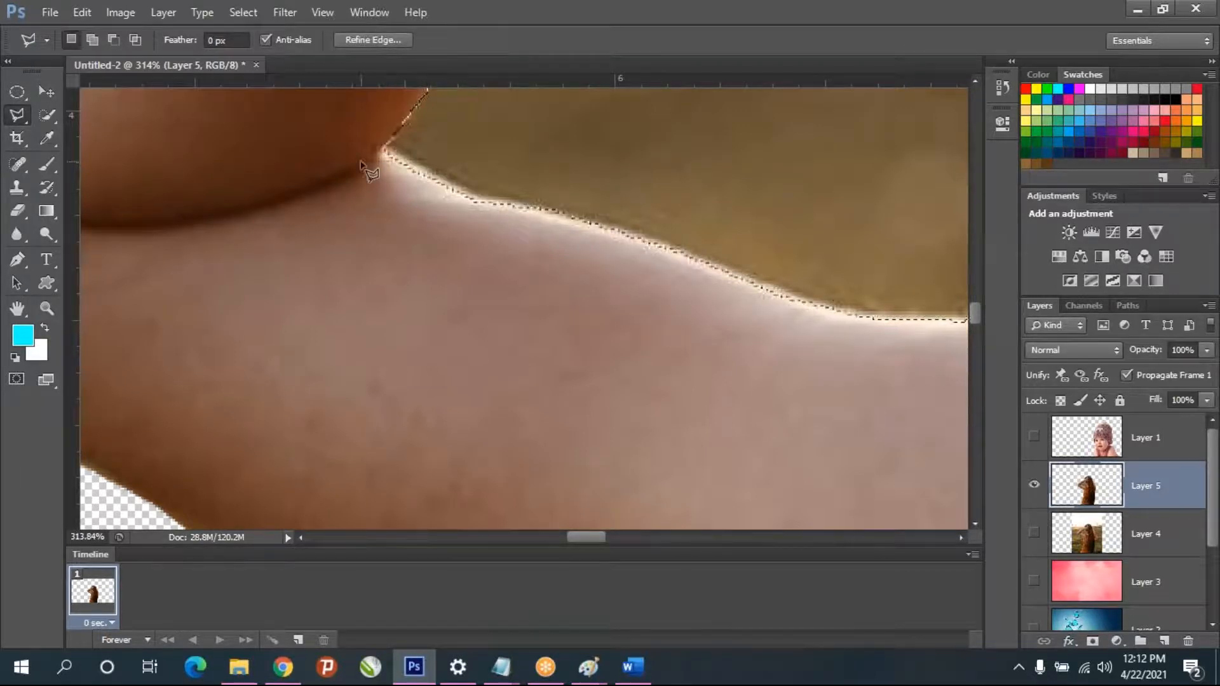
# - Delete the selected background between the arm and the face and clear the selection
pyautogui.scroll(-6, 387, 190)
pyautogui.scroll(-3, 387, 198)
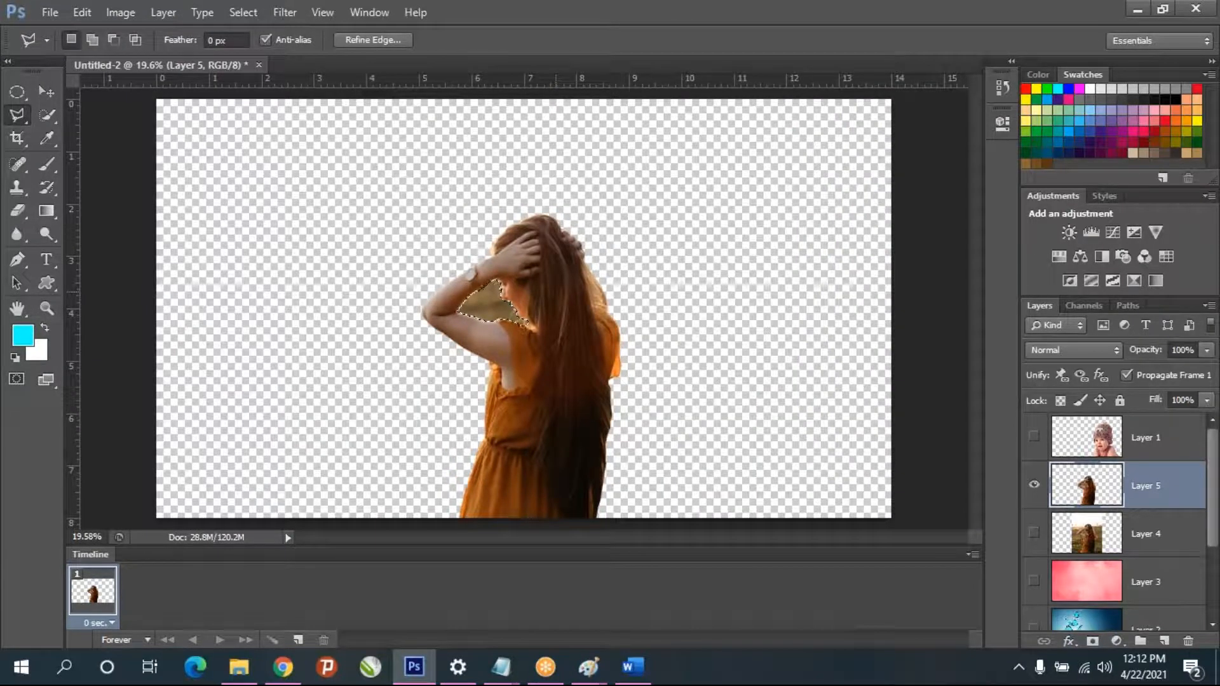
pyautogui.press('Delete')
pyautogui.hotkey('ctrl', 'd')
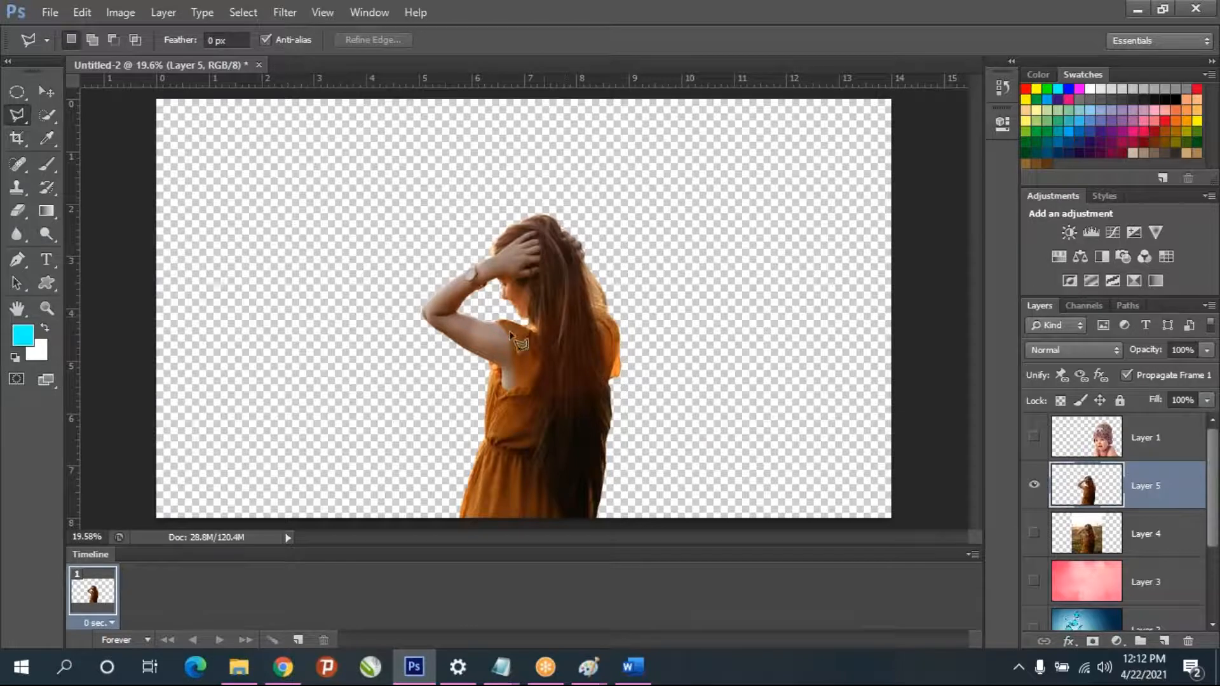
# - Examine the cut-out edges around the face, chin and shoulder up close
pyautogui.scroll(5, 489, 318)
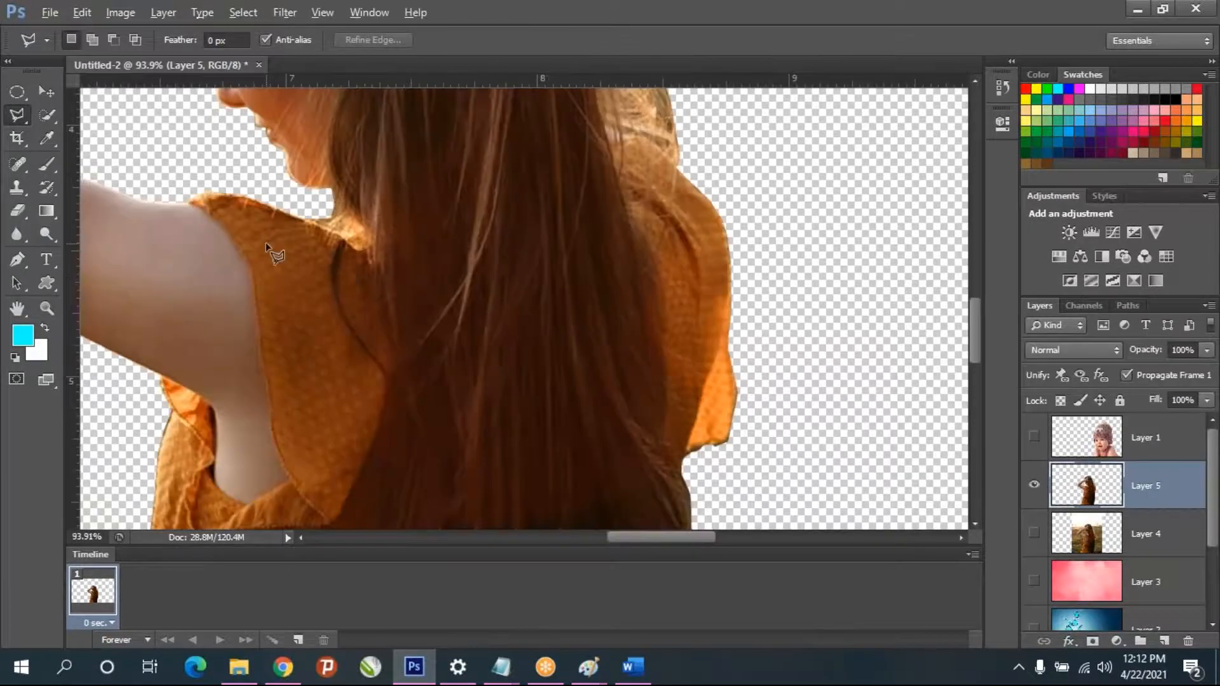
pyautogui.scroll(-2, 273, 251)
pyautogui.scroll(3, 177, 152)
pyautogui.scroll(2, 257, 184)
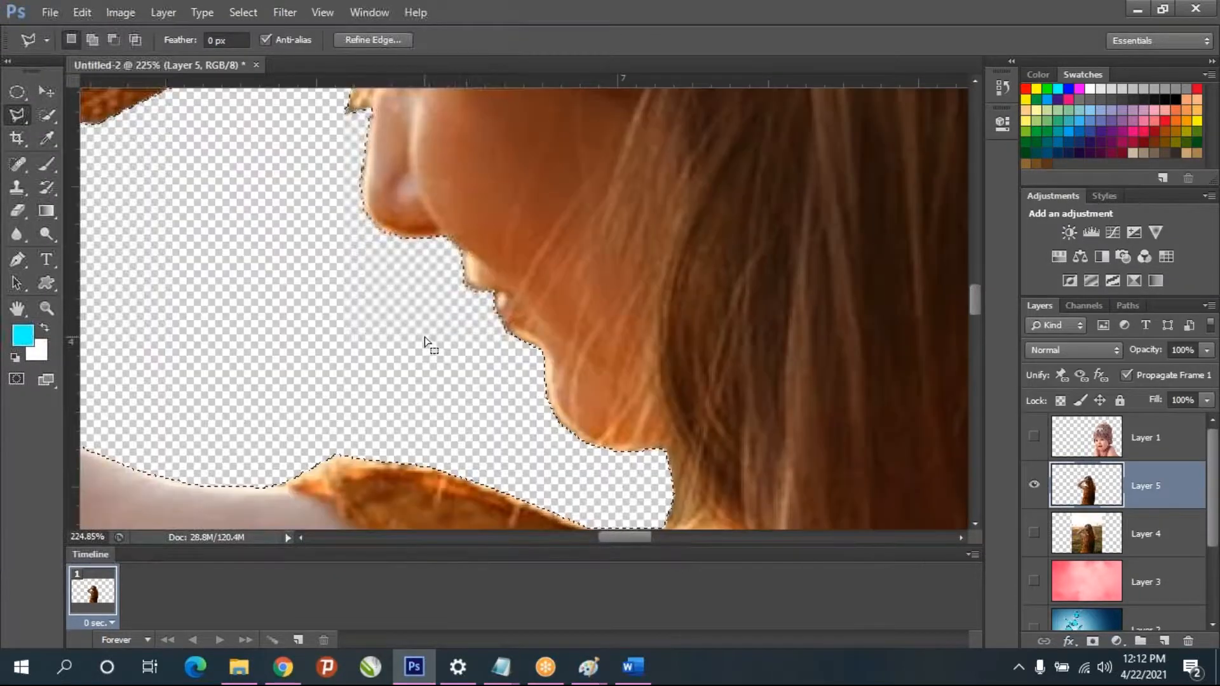
pyautogui.scroll(2, 441, 346)
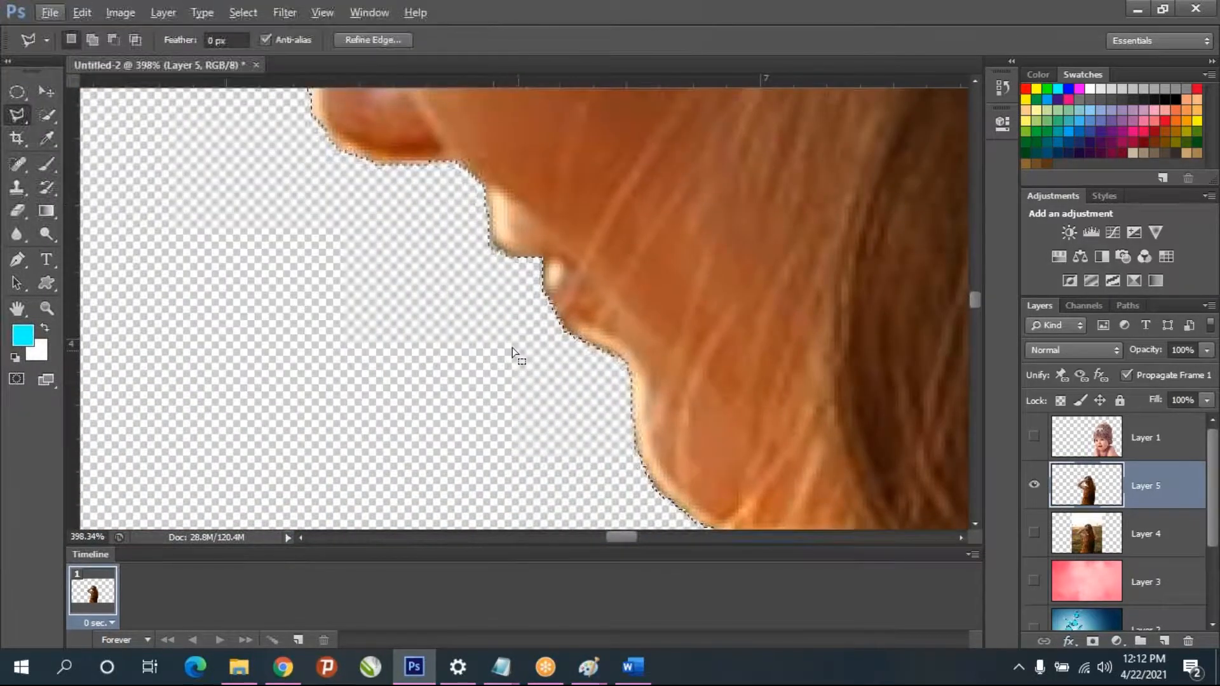
pyautogui.scroll(-3, 488, 230)
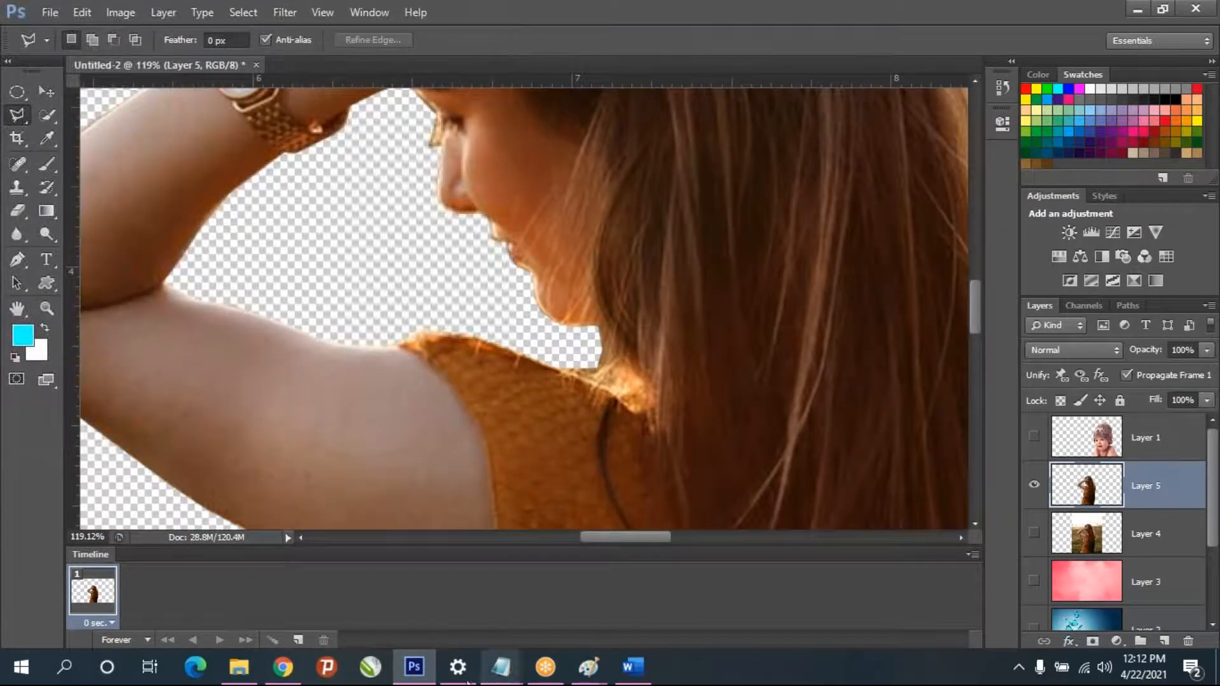
# - Switch to Notepad and add the line "ctrl + D - deslect" below the zoom shortcuts, leaving one blank line between
pyautogui.click(501, 667)
pyautogui.click(550, 620)
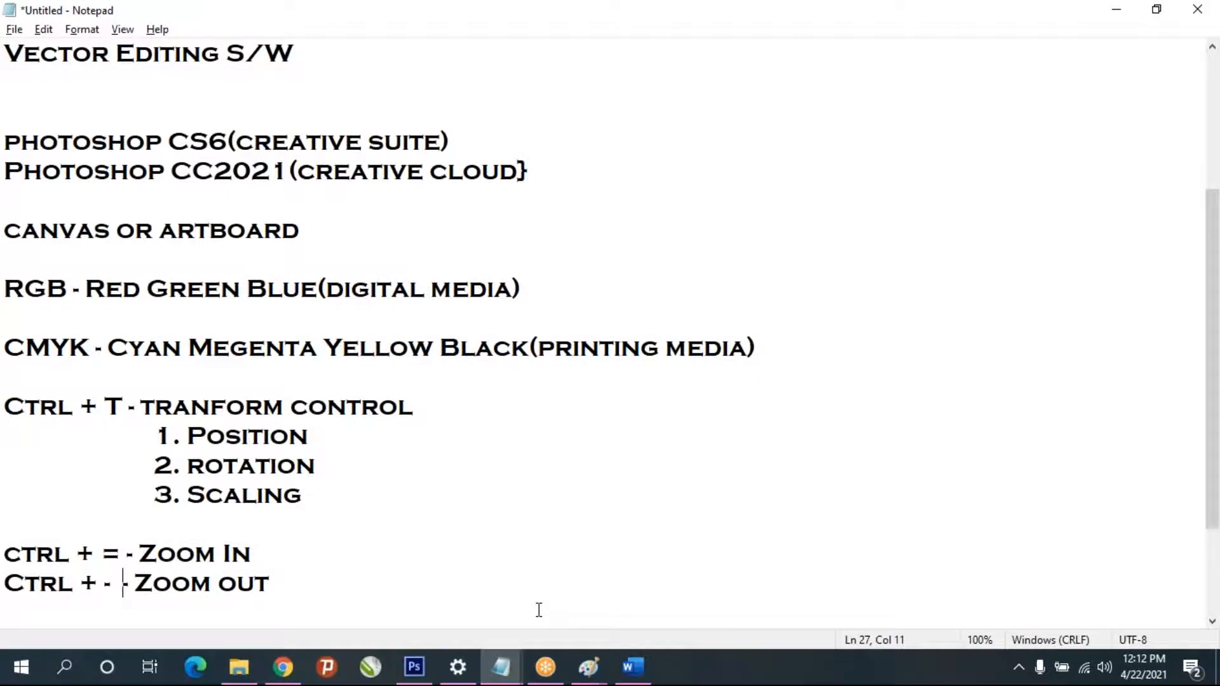
pyautogui.press('Right')
pyautogui.press('Down')
pyautogui.press('Down')
pyautogui.press('Down')
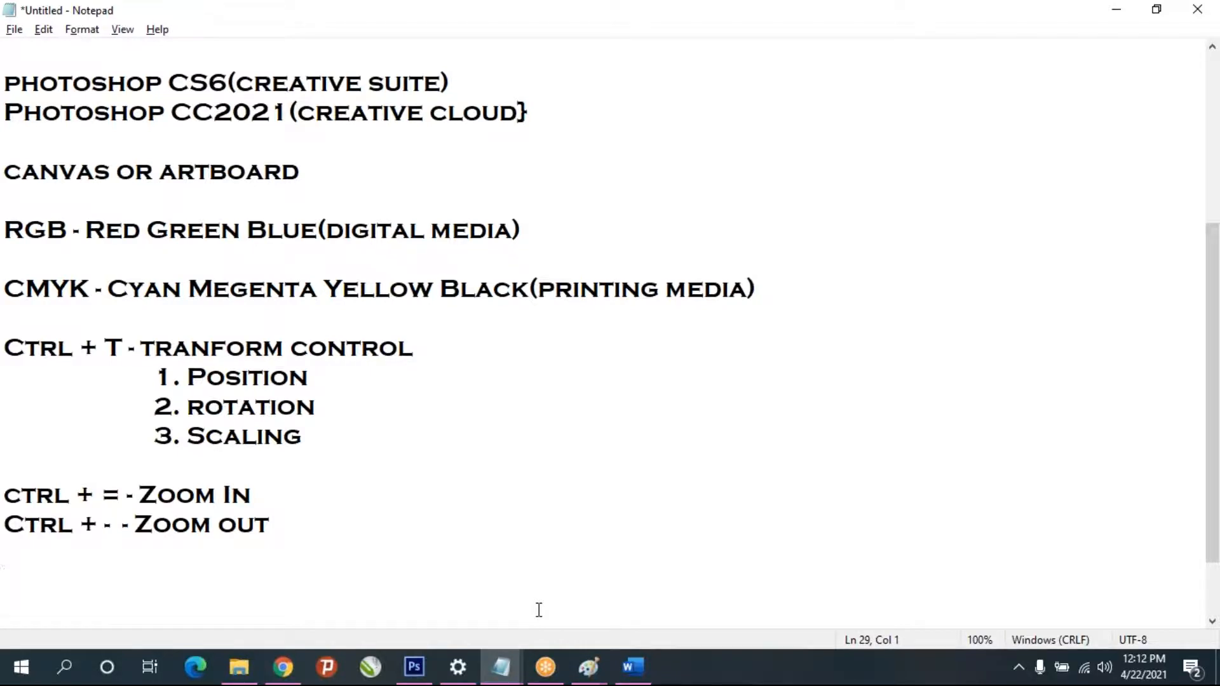
pyautogui.write('ctrl +')
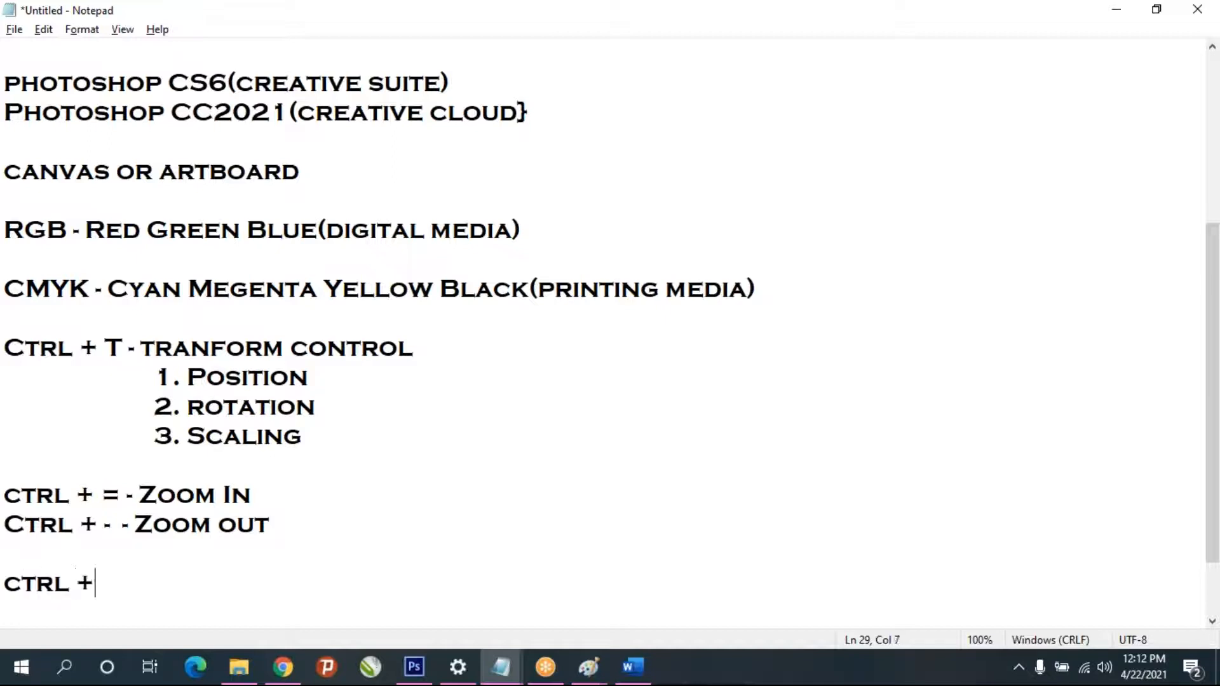
pyautogui.write(' D - deslect')
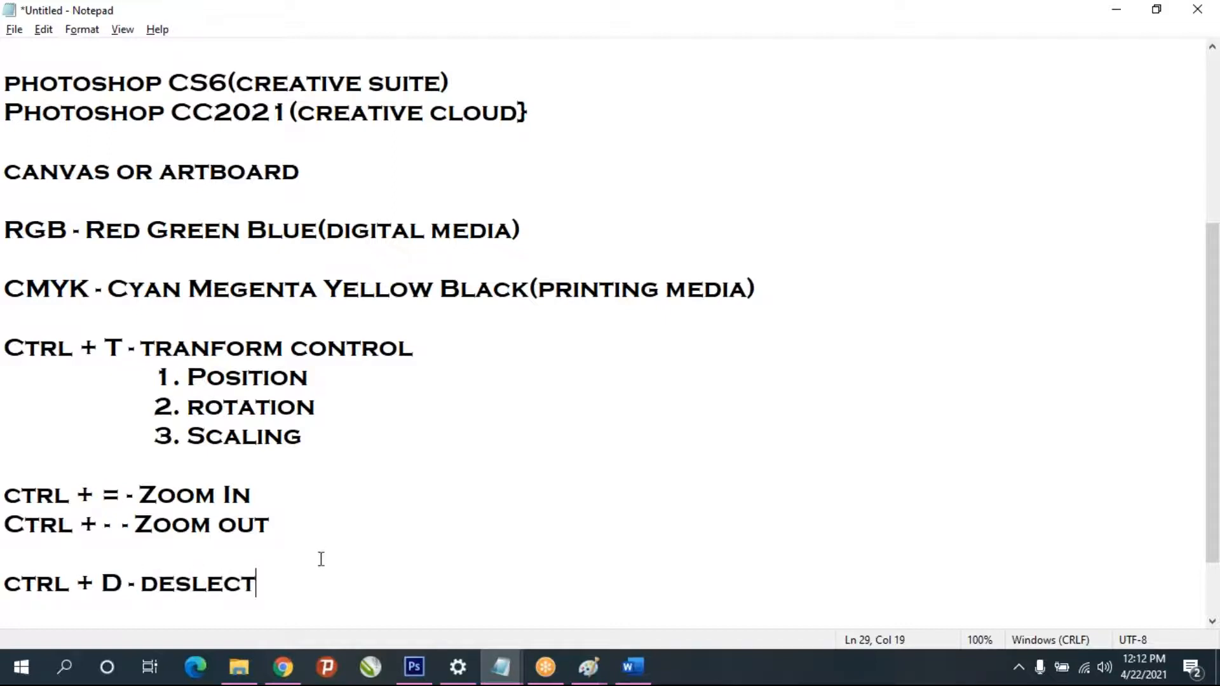
# - Correct the misspelled word "deslect" to "deselect" in the Ctrl + D shortcut line
pyautogui.press('Left')
pyautogui.press('Left')
pyautogui.press('Left')
pyautogui.press('Left')
pyautogui.write('w')
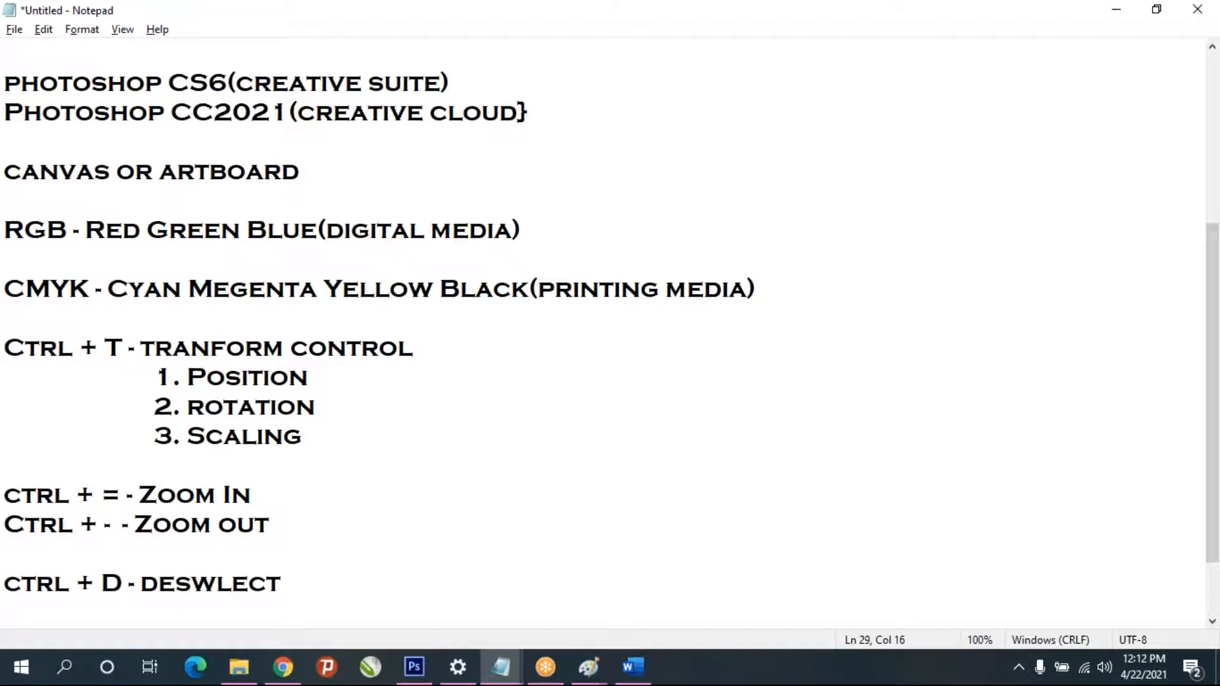
pyautogui.press('BackSpace')
pyautogui.write('e')
# - Copy the "Ctrl + Alt + Z - Undo" and "Shift + ctrl + Z - Redo" lines from the other Notepad window into these notes below the deselect line
pyautogui.click(456, 677)
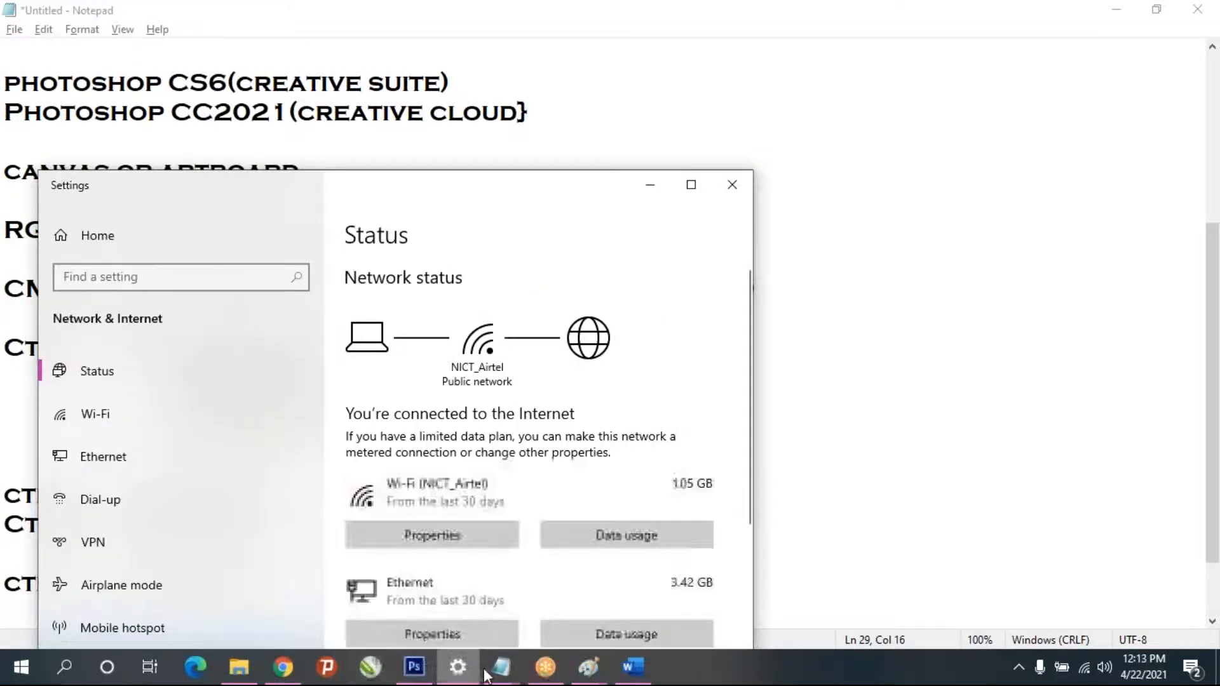
pyautogui.moveTo(501, 668)
pyautogui.click(453, 605)
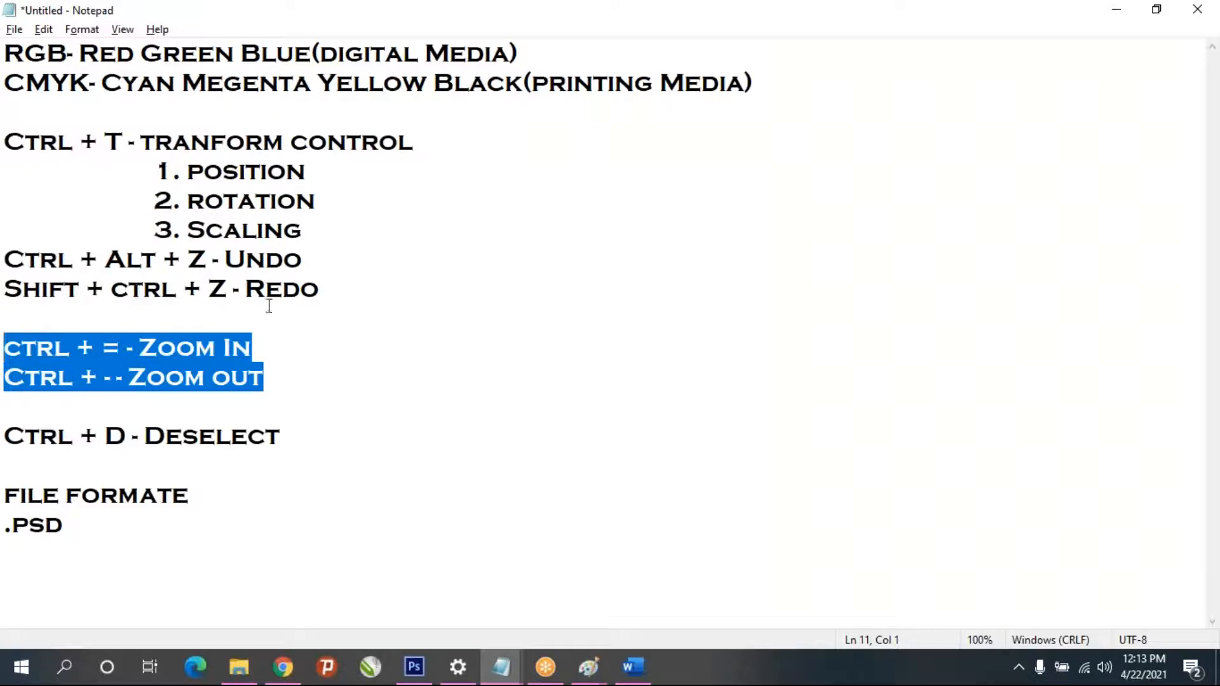
pyautogui.moveTo(326, 297); pyautogui.dragTo(8, 257)
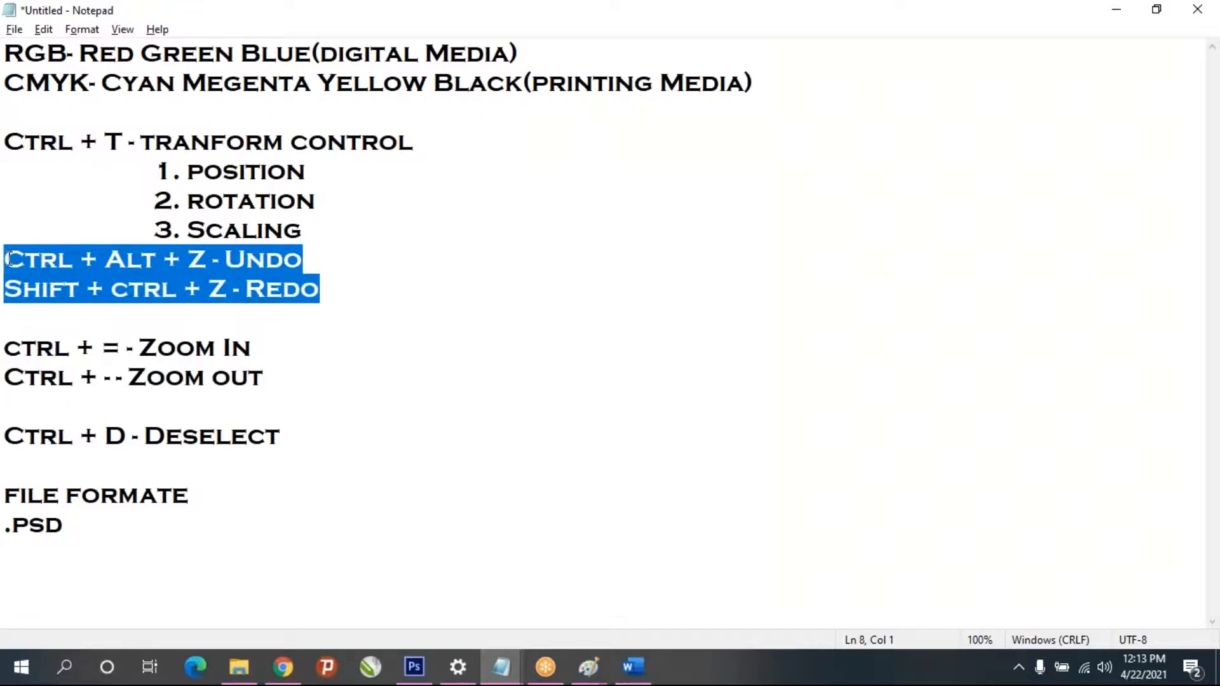
pyautogui.hotkey('alt', 'Tab')
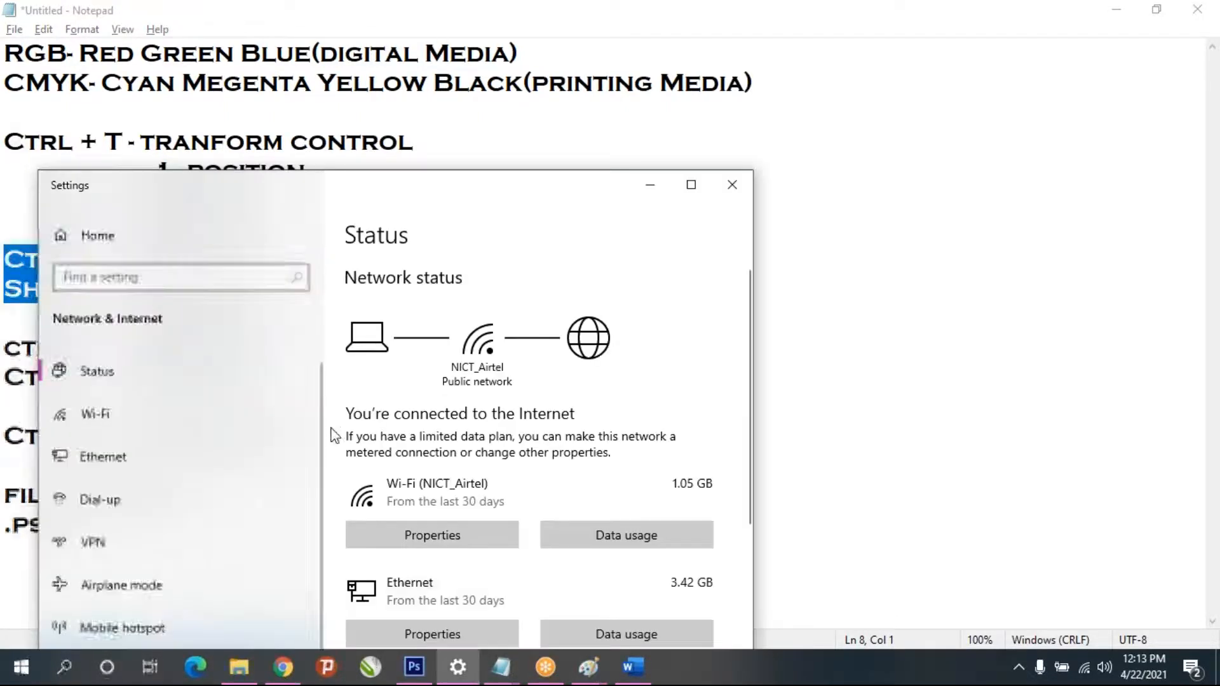
pyautogui.click(510, 667)
pyautogui.click(438, 585)
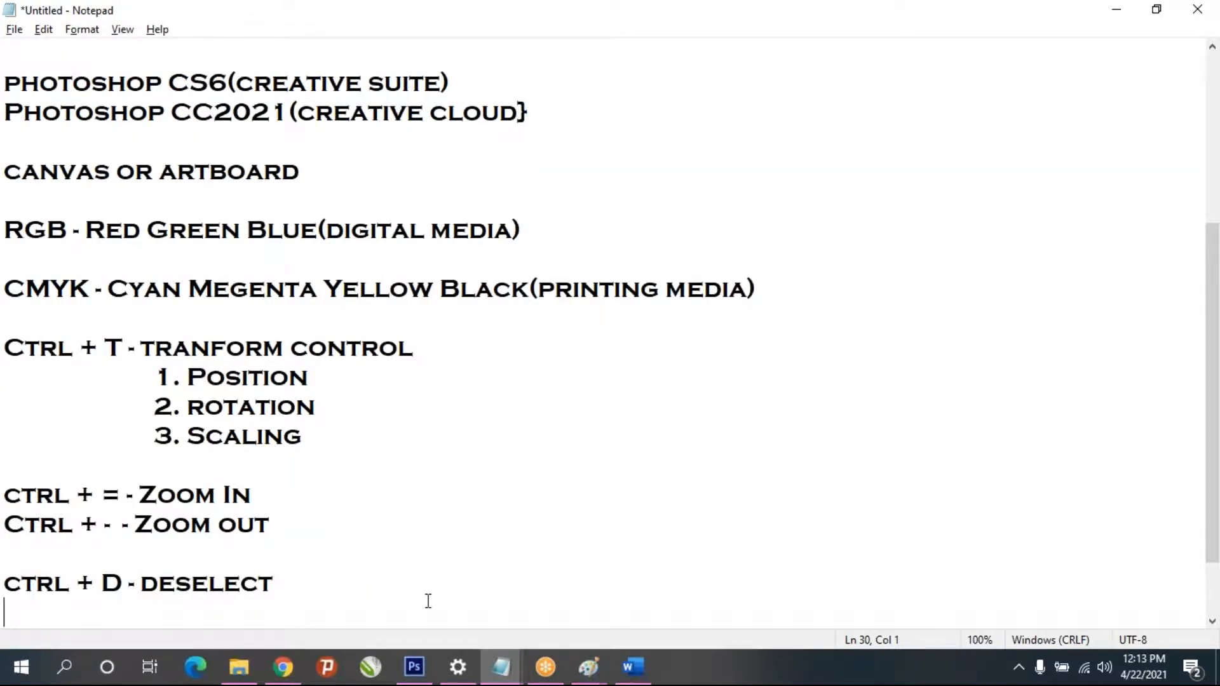
pyautogui.press('Return')
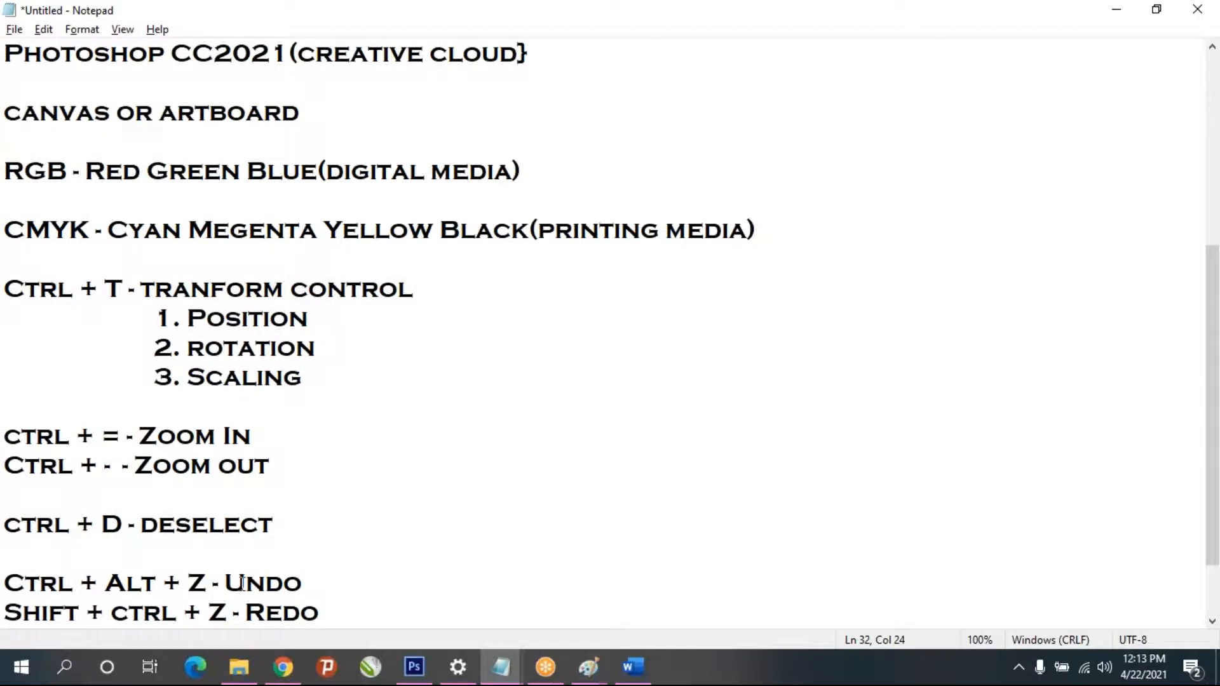
pyautogui.scroll(-1, 188, 558)
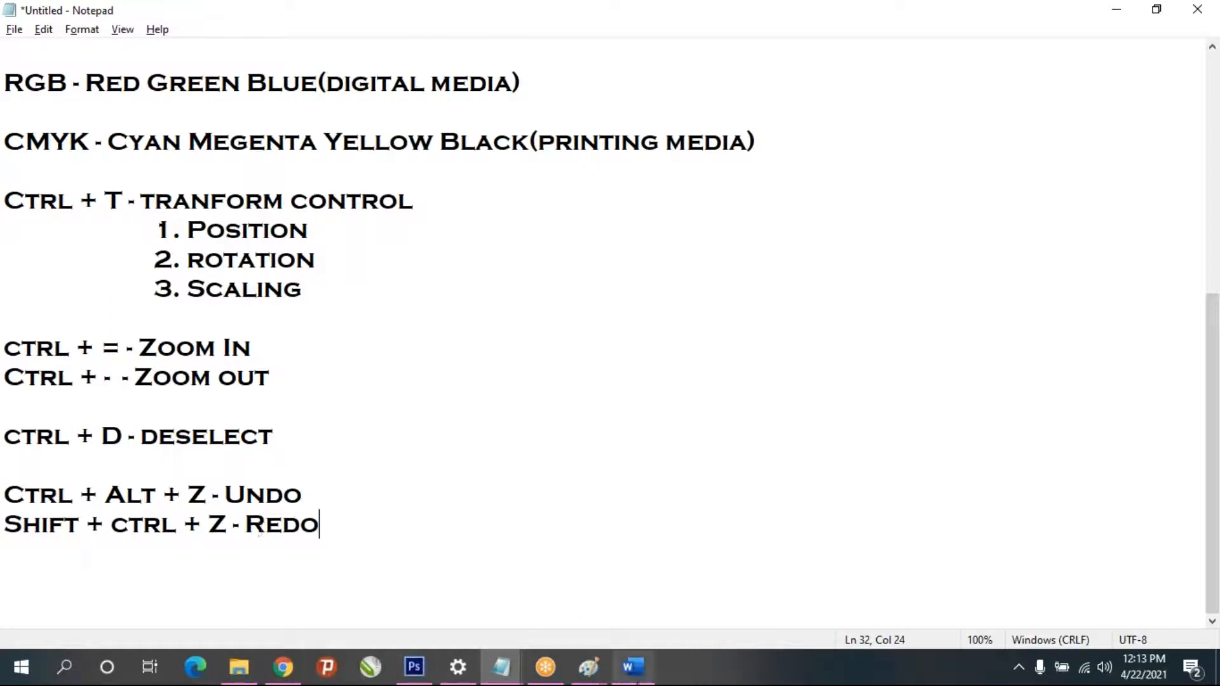
# - Switch to Photoshop and step back through the history of the girl's cutout, then redo the undone edits
pyautogui.click(408, 679)
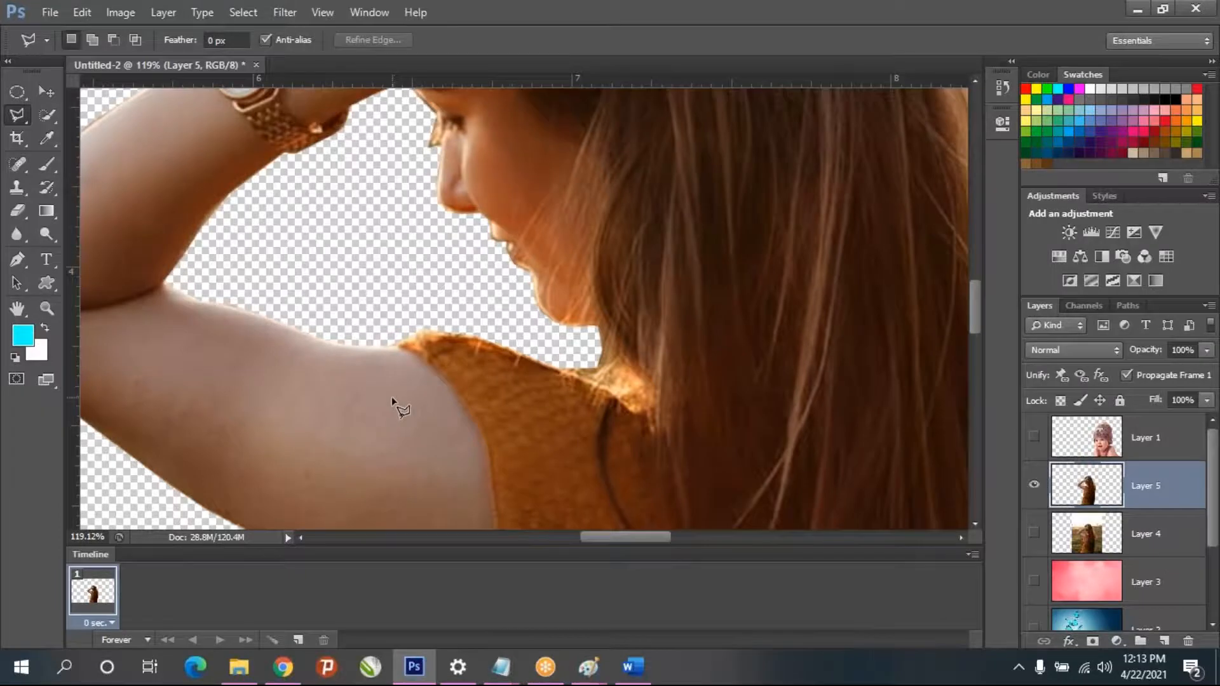
pyautogui.scroll(-8, 403, 398)
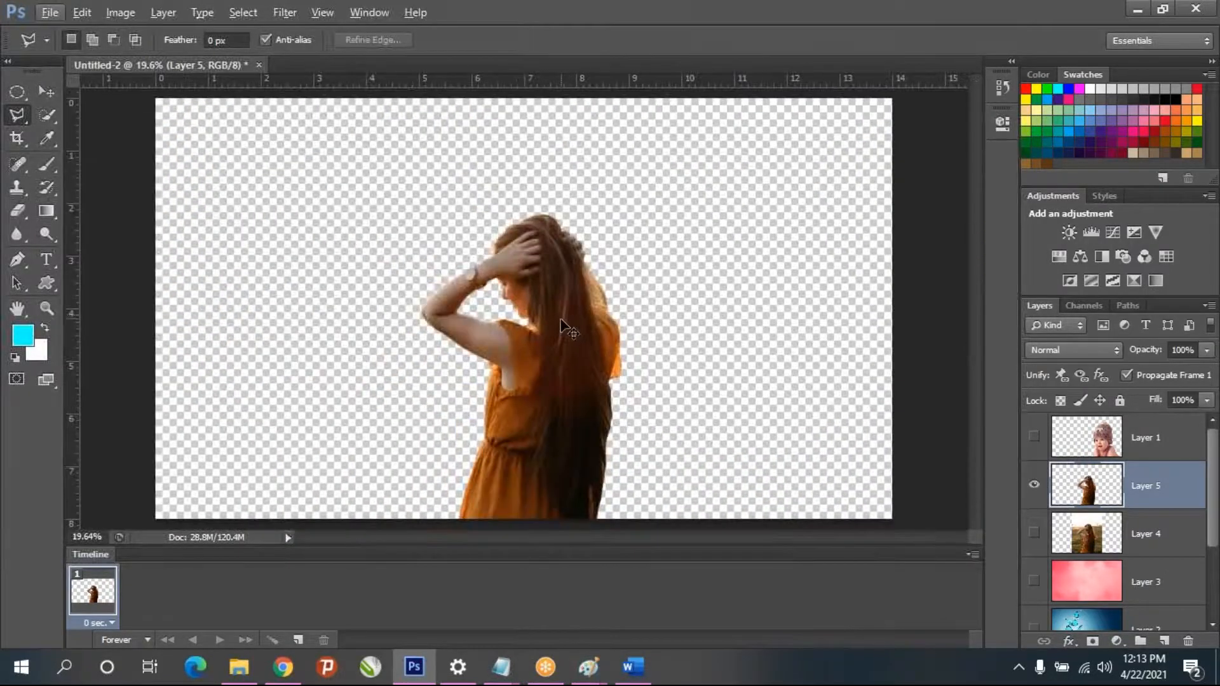
pyautogui.hotkey('ctrl', 'alt', 'z')
pyautogui.hotkey('ctrl', 'alt', 'z')
pyautogui.hotkey('ctrl', 'alt', 'r')
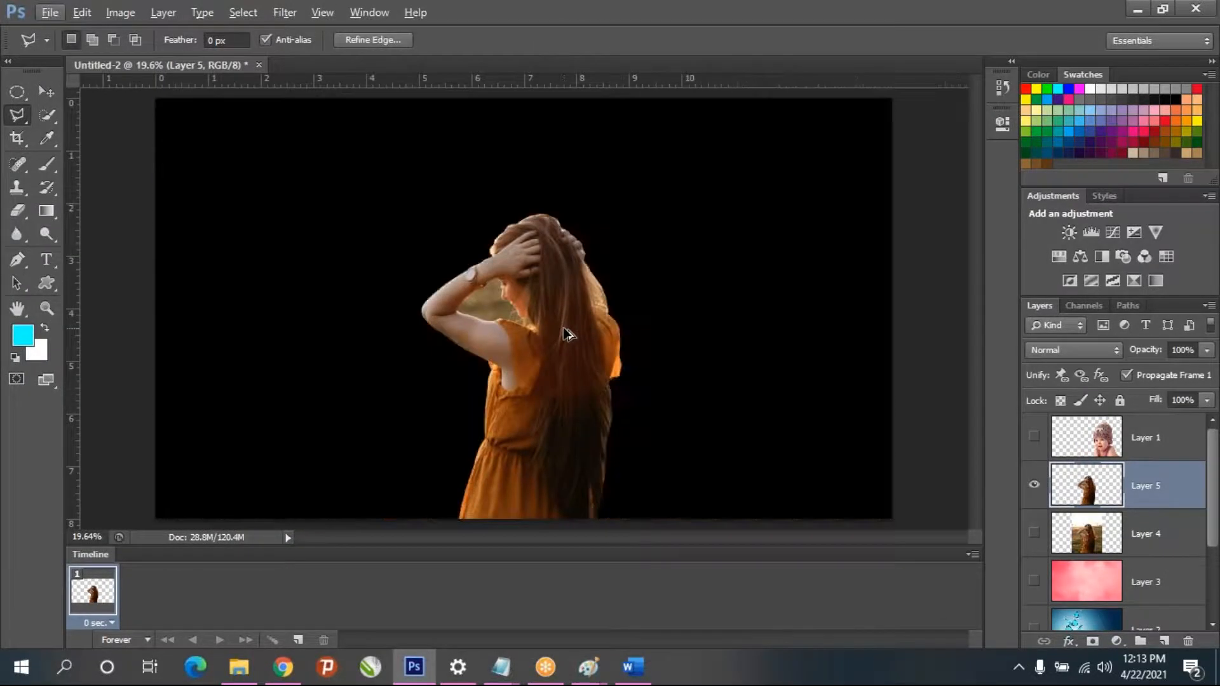
pyautogui.hotkey('ctrl', 'alt', 'z')
pyautogui.hotkey('ctrl', 'alt', 'z')
pyautogui.hotkey('ctrl', 'alt', 'z')
pyautogui.hotkey('ctrl', 'alt', 'z')
pyautogui.hotkey('ctrl', 'alt', 'z')
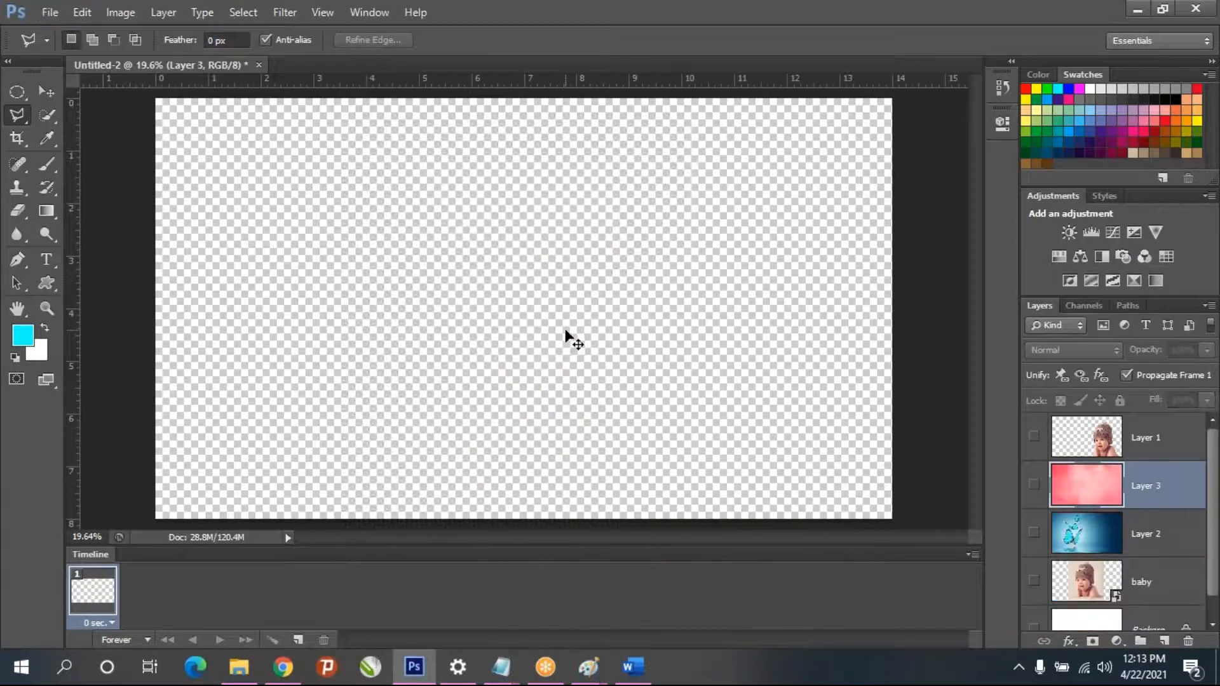
pyautogui.hotkey('ctrl', 'shift', 'z')
pyautogui.hotkey('ctrl', 'shift', 'z')
pyautogui.hotkey('ctrl', 'shift', 'z')
pyautogui.hotkey('ctrl', 'shift', 'z')
pyautogui.hotkey('ctrl', 'alt', 'z')
pyautogui.hotkey('ctrl', 'alt', 'z')
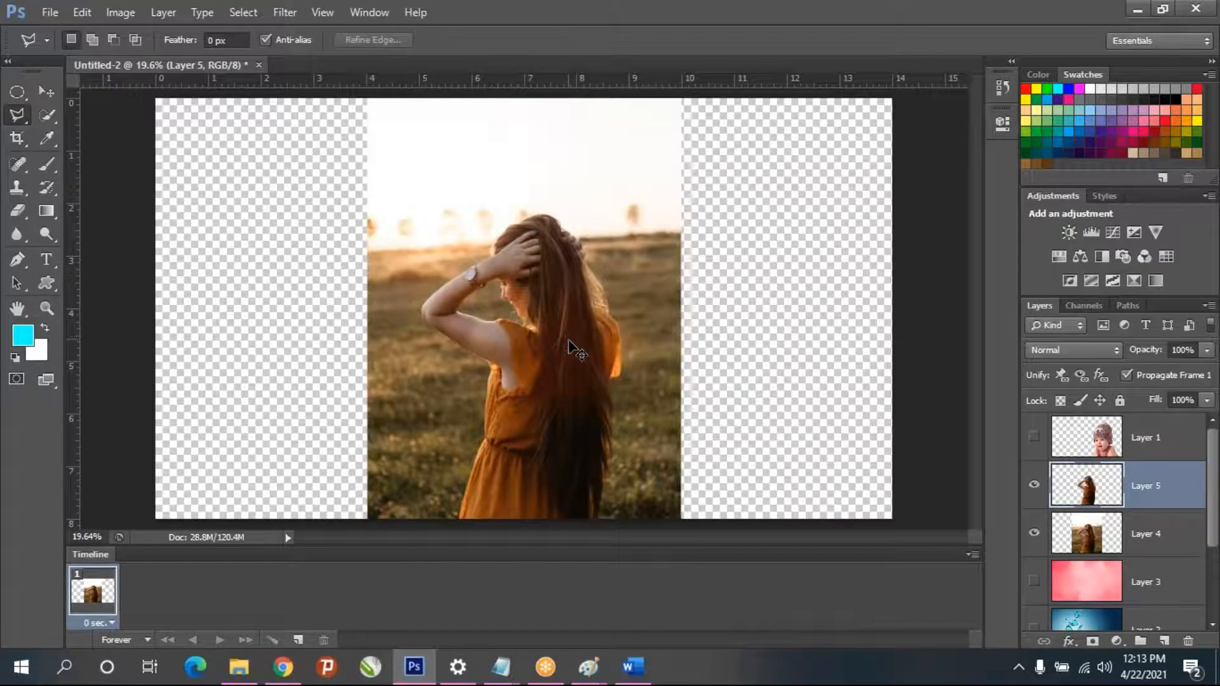
# - Hide Layer 4 and check the cut-out girl against the pink Layer 3 and the blue butterfly Layer 2, leaving only Layer 2 as background
pyautogui.click(1032, 535)
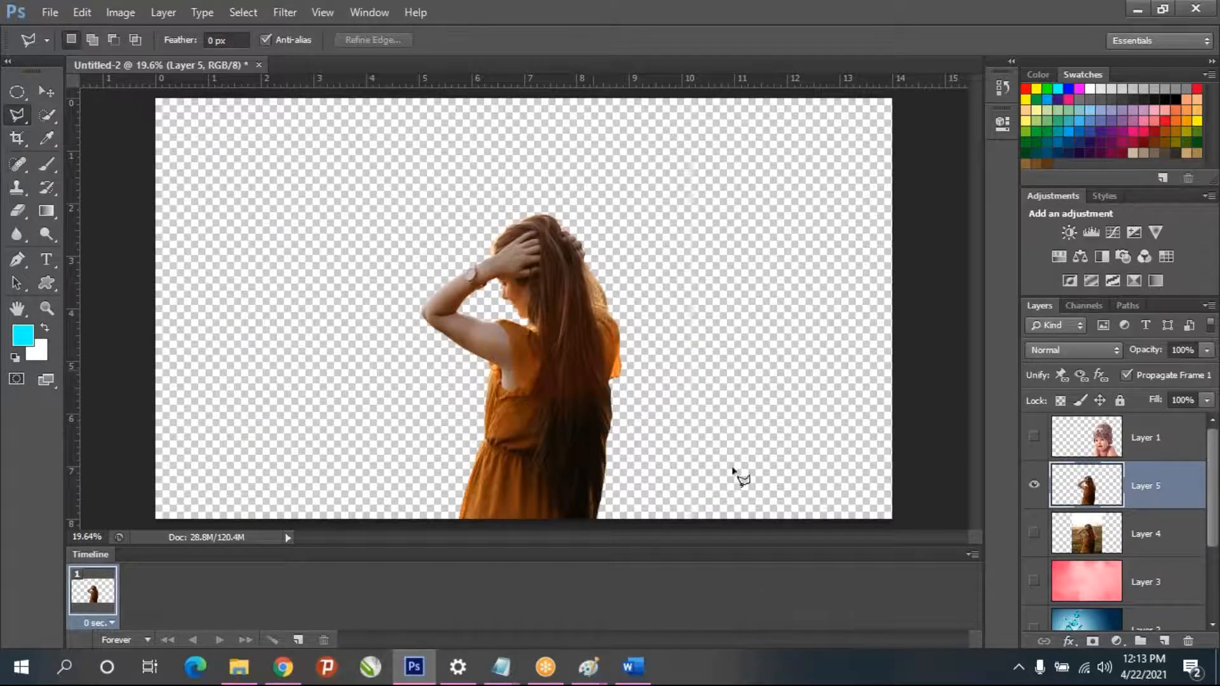
pyautogui.click(1034, 582)
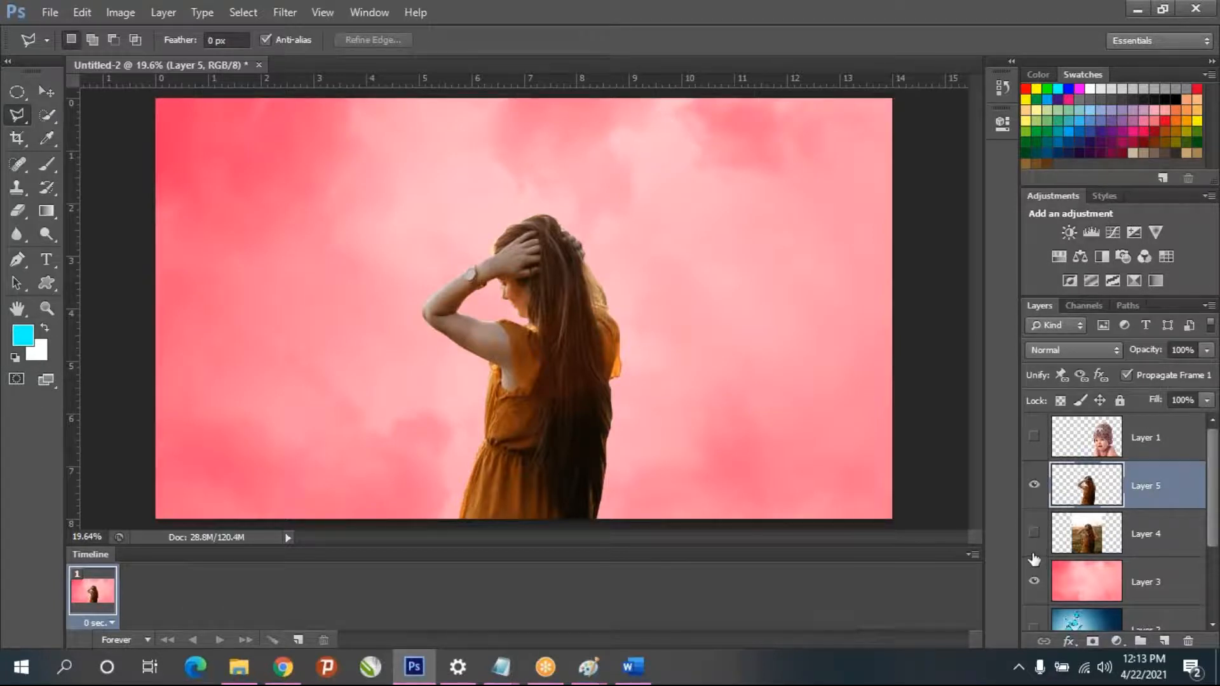
pyautogui.click(1033, 581)
pyautogui.scroll(-3, 1039, 610)
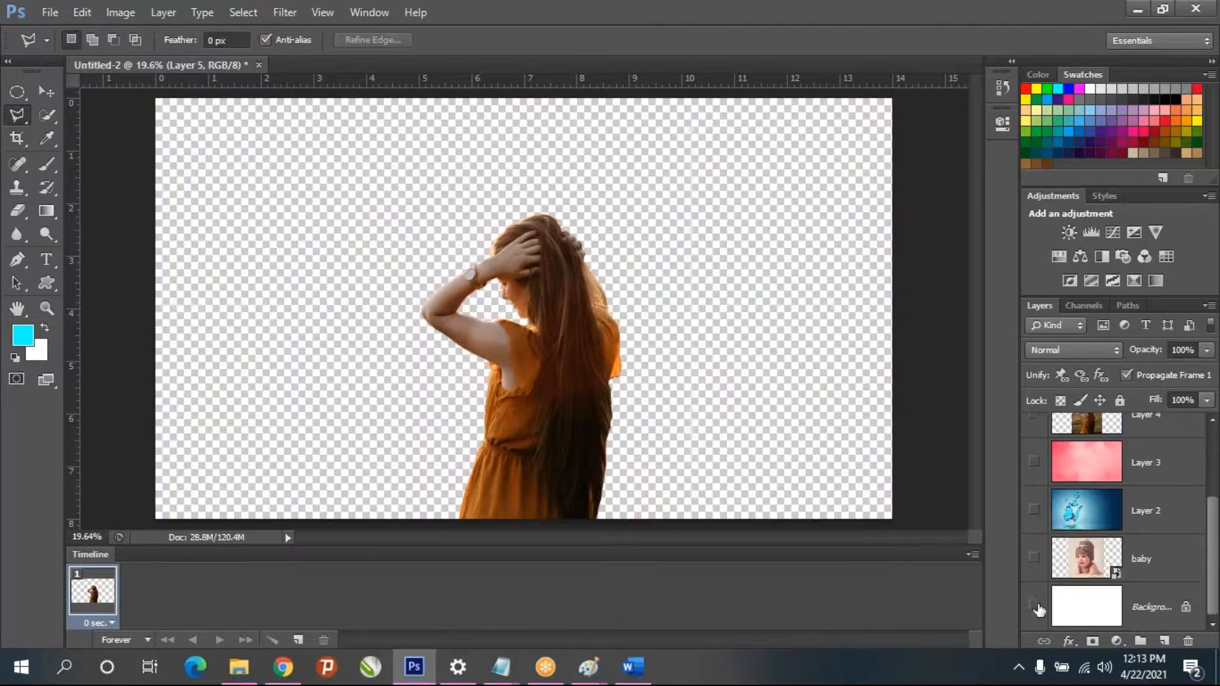
pyautogui.click(1034, 512)
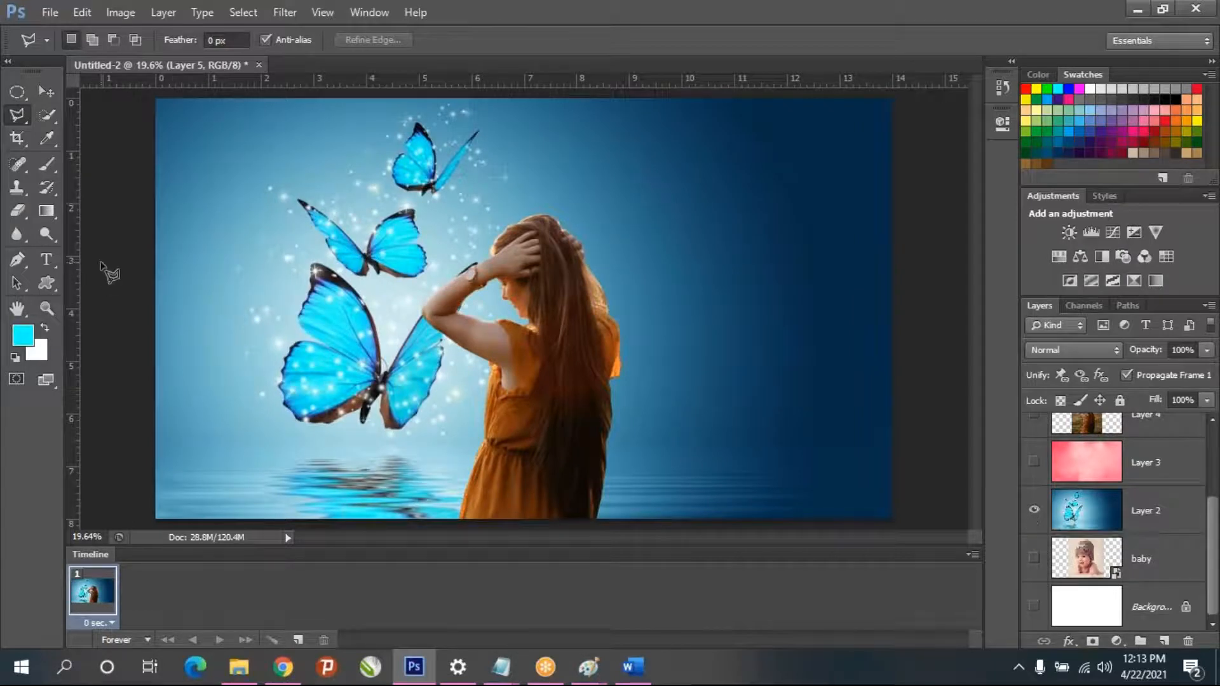
pyautogui.scroll(3, 434, 284)
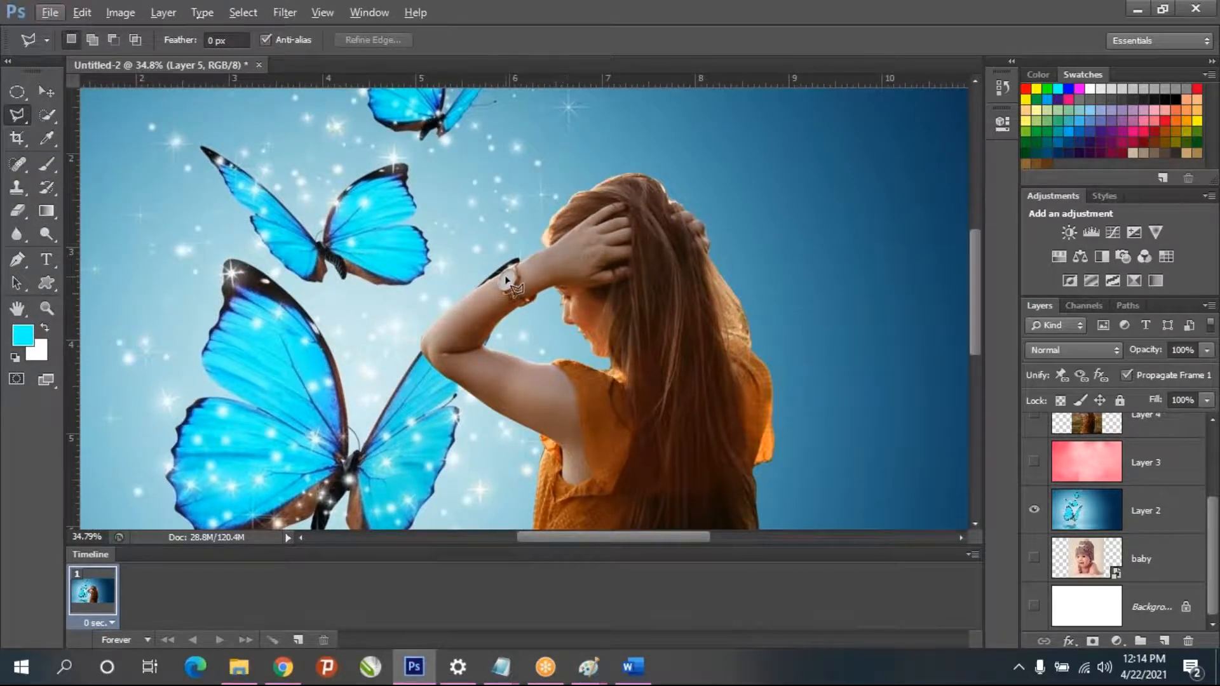
pyautogui.scroll(5, 506, 279)
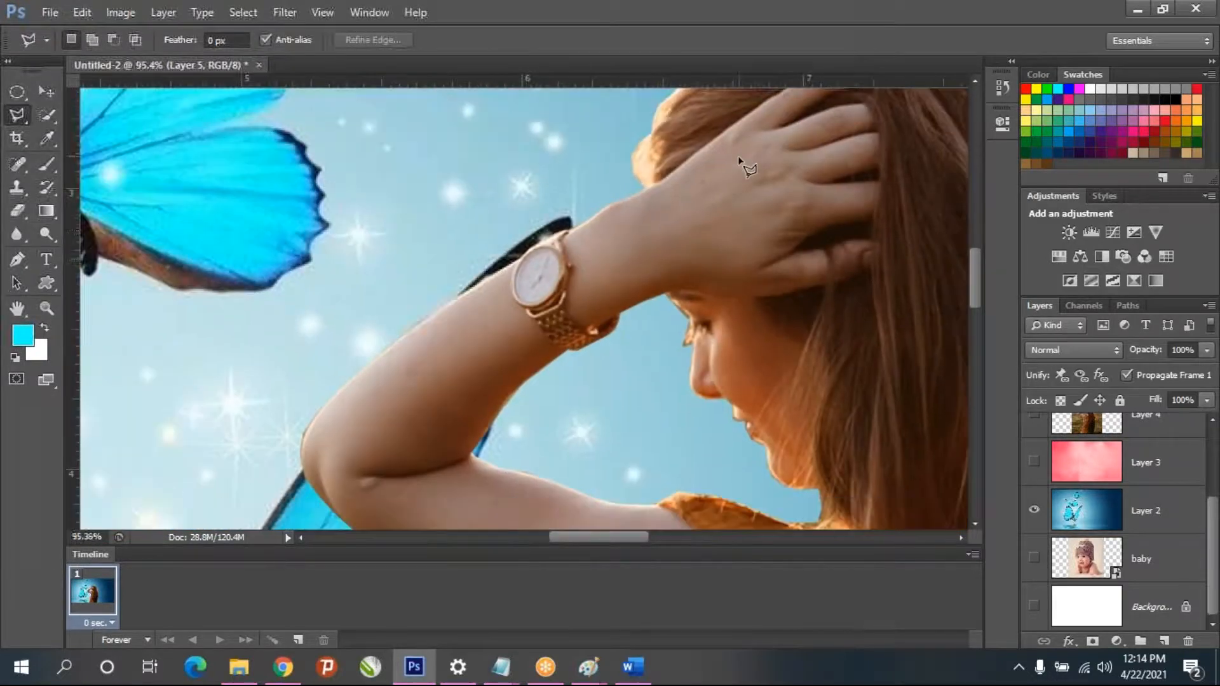
pyautogui.scroll(-8, 731, 168)
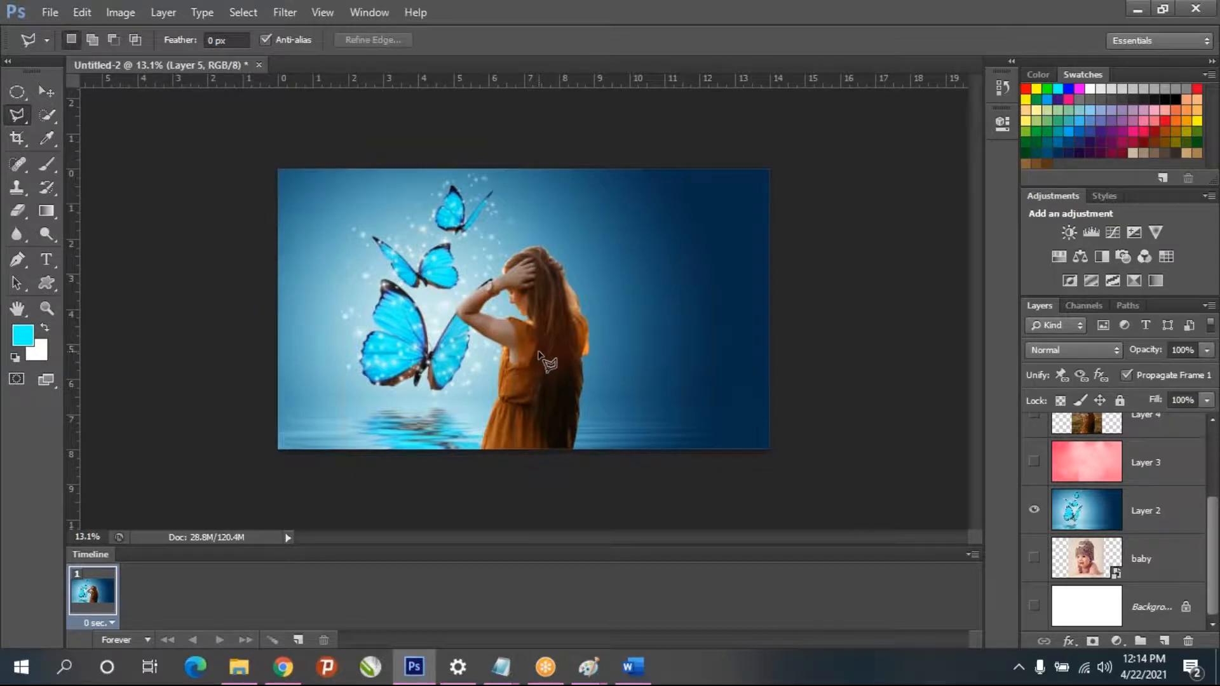
# - Switch to Chrome and look through the Google image results for a suitable new background picture
pyautogui.click(284, 667)
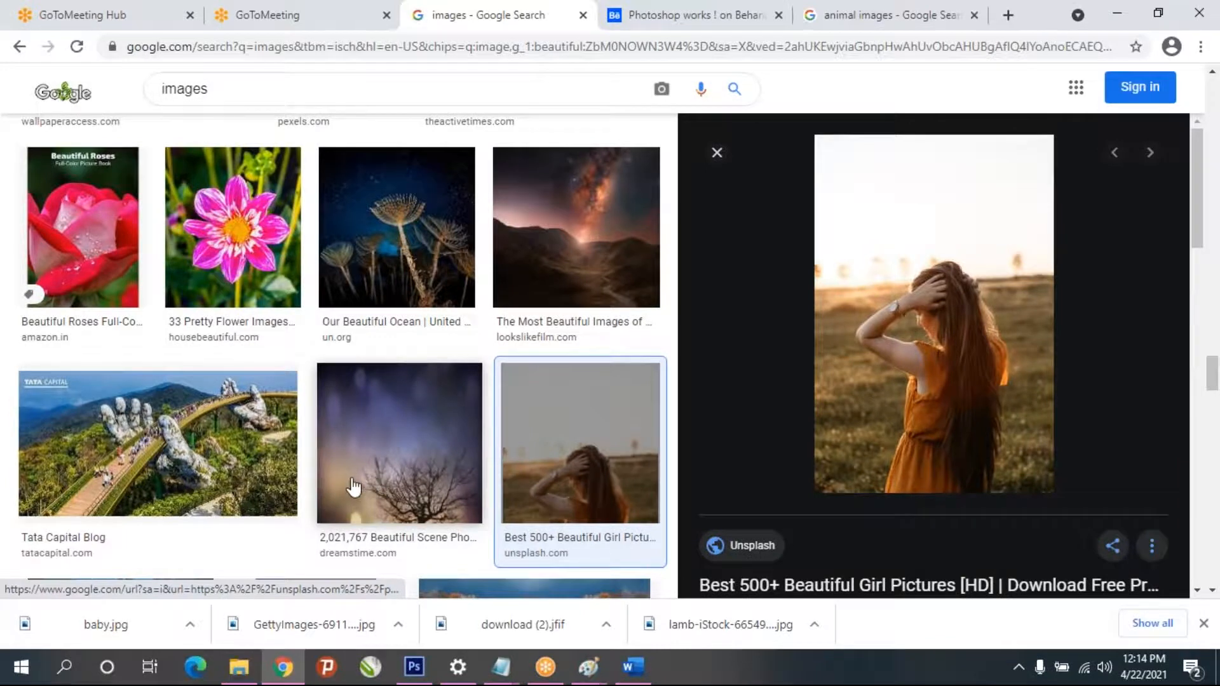
pyautogui.scroll(5, 346, 496)
pyautogui.scroll(20, 330, 518)
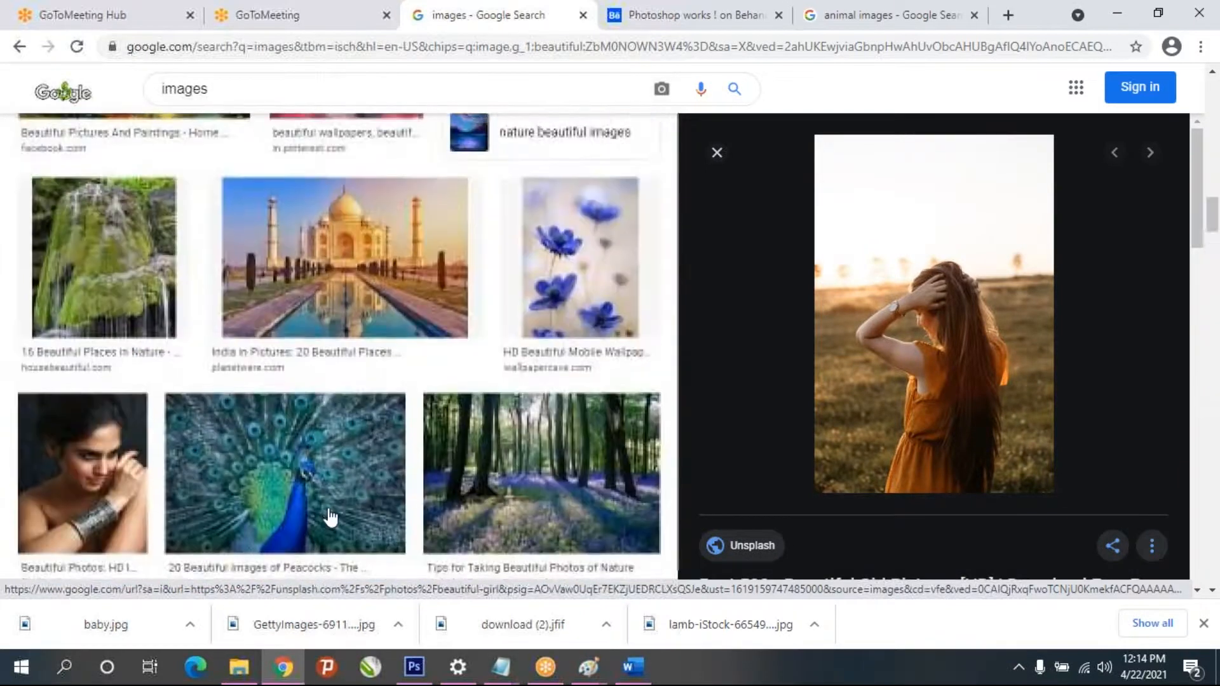
pyautogui.scroll(6, 330, 516)
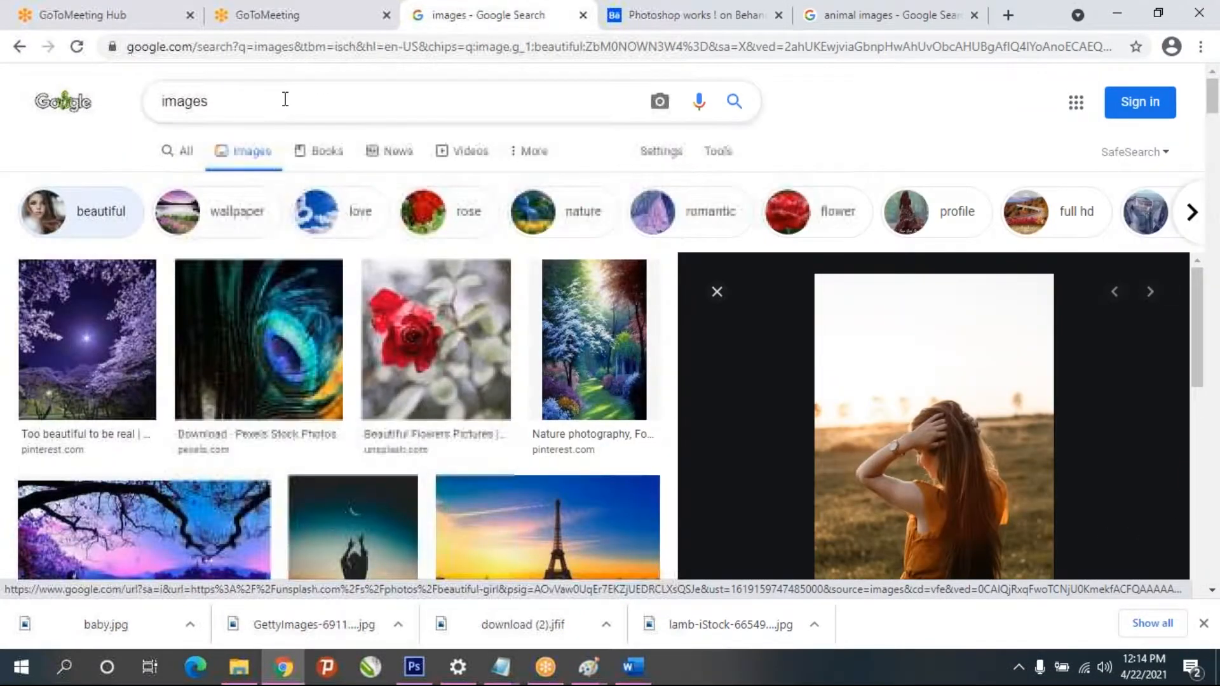
pyautogui.scroll(-6, 540, 245)
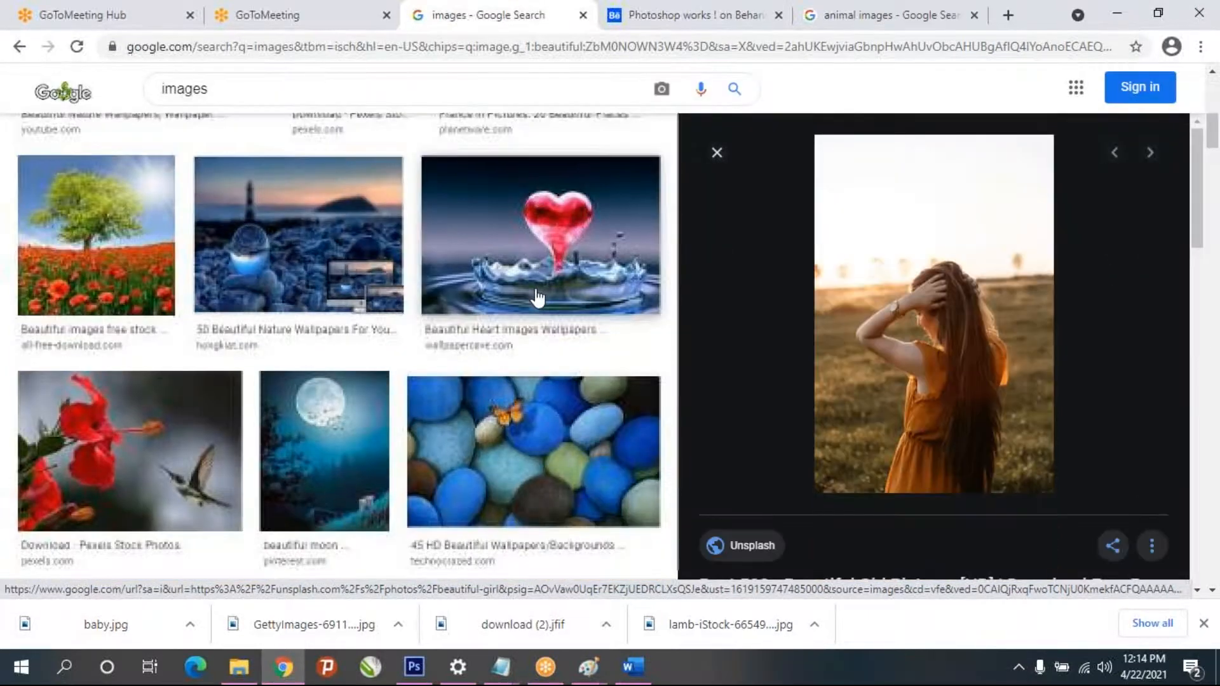
pyautogui.scroll(-10, 536, 299)
pyautogui.scroll(-5, 493, 314)
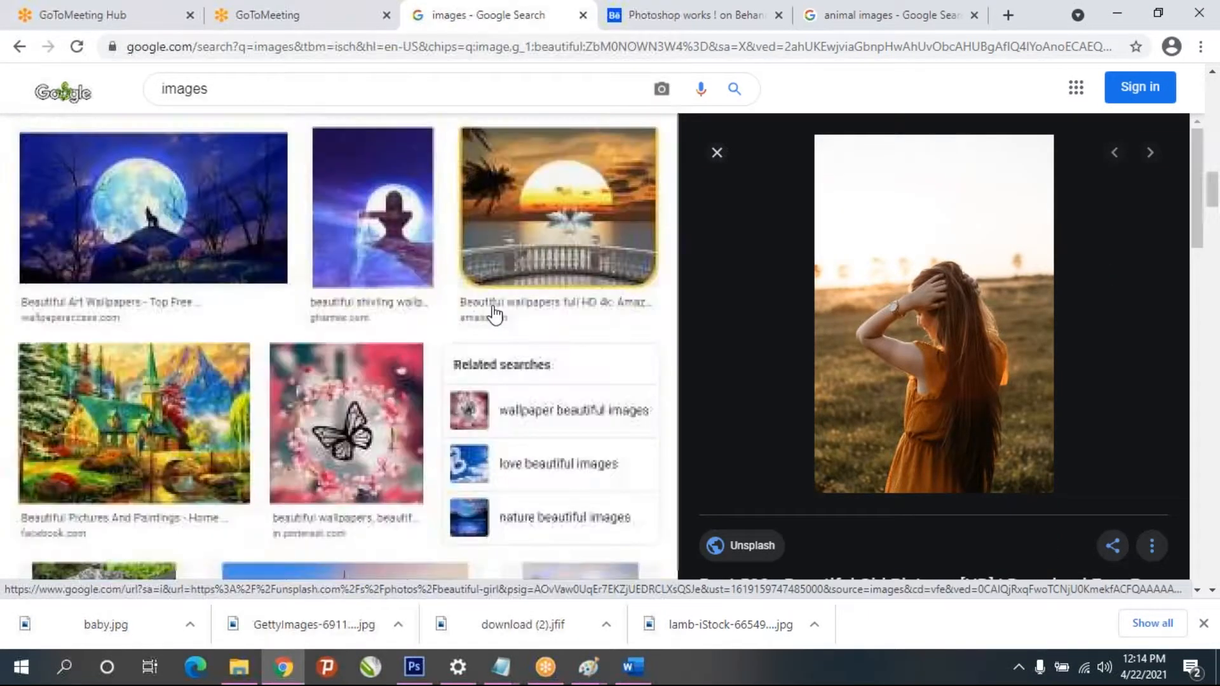
pyautogui.scroll(10, 493, 318)
pyautogui.scroll(-10, 494, 321)
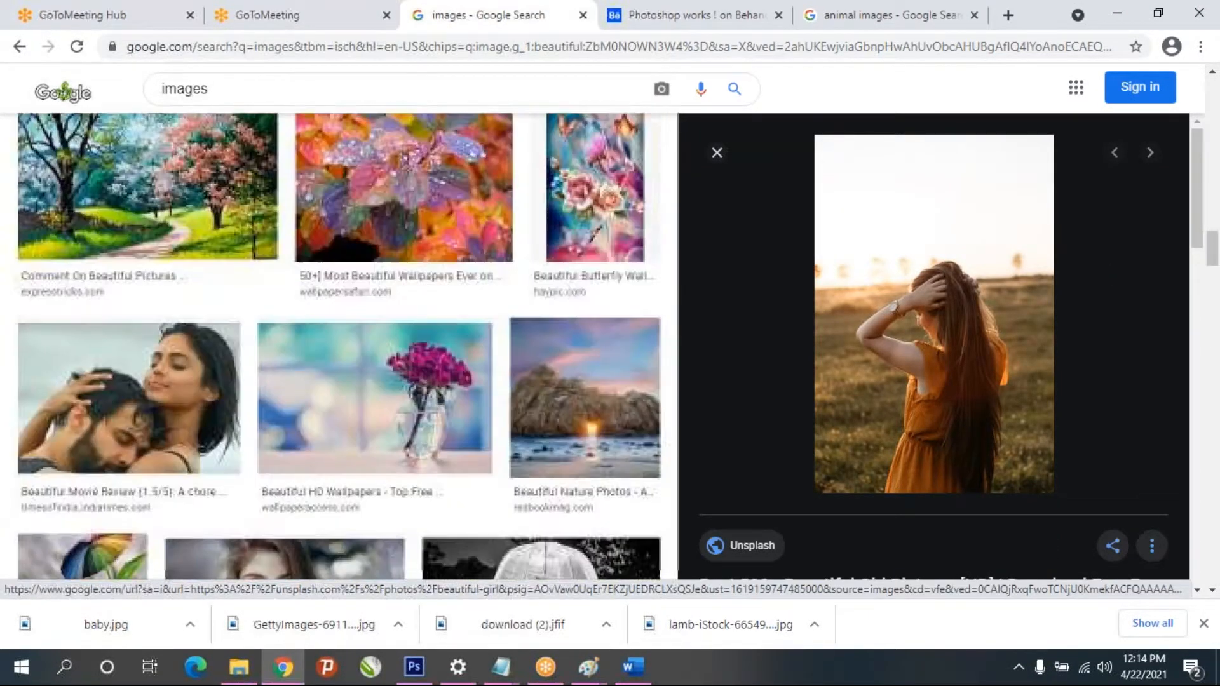
pyautogui.scroll(-10, 493, 327)
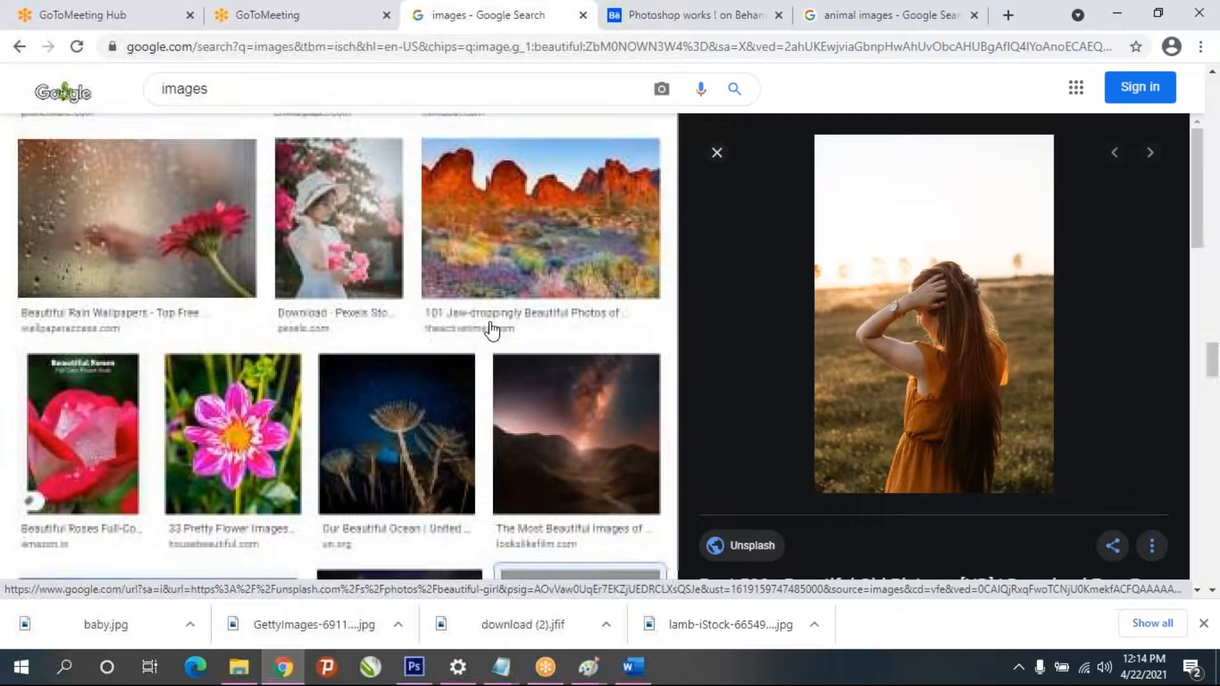
pyautogui.scroll(5, 492, 329)
pyautogui.scroll(-5, 493, 332)
pyautogui.scroll(8, 493, 332)
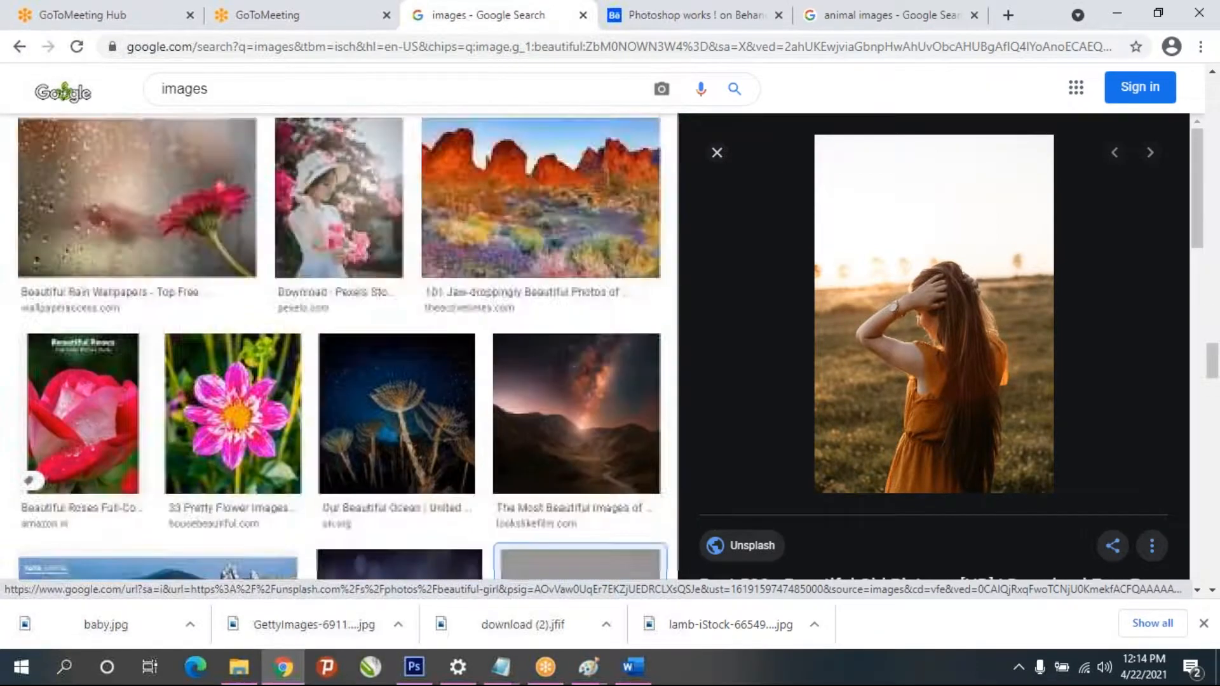
# - Replace the current image search with a search for "background images"
pyautogui.click(204, 93)
pyautogui.doubleClick(204, 90)
pyautogui.write('back')
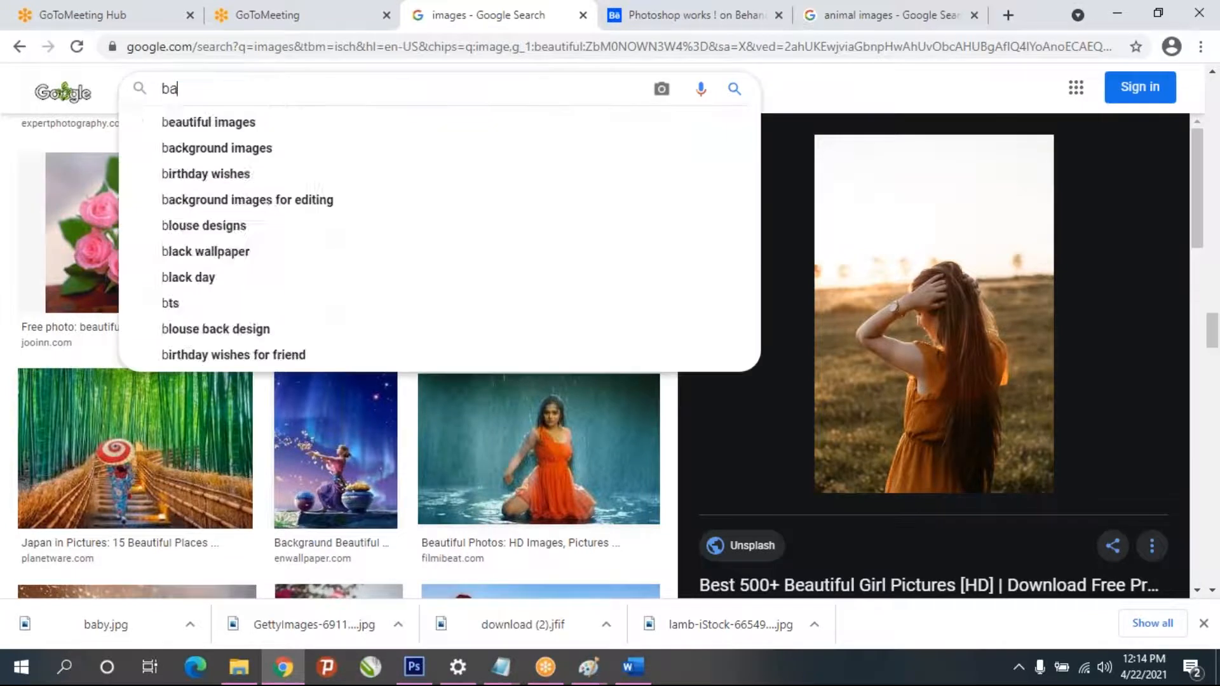
pyautogui.press('Down')
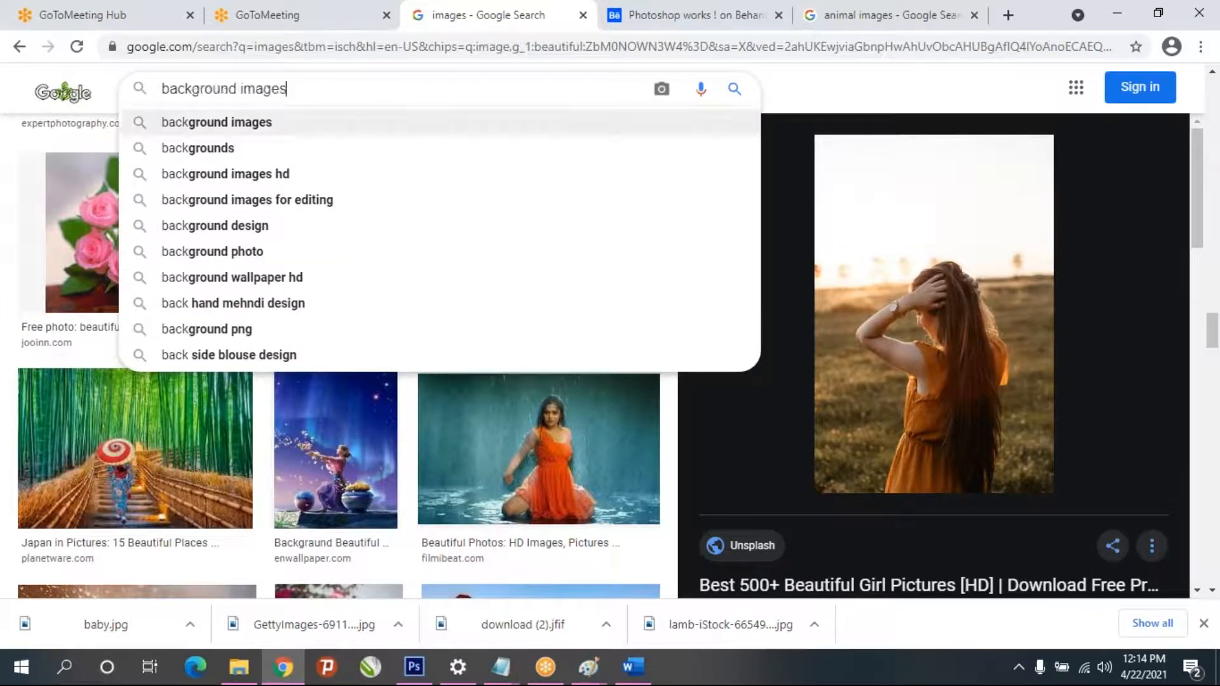
pyautogui.press('Return')
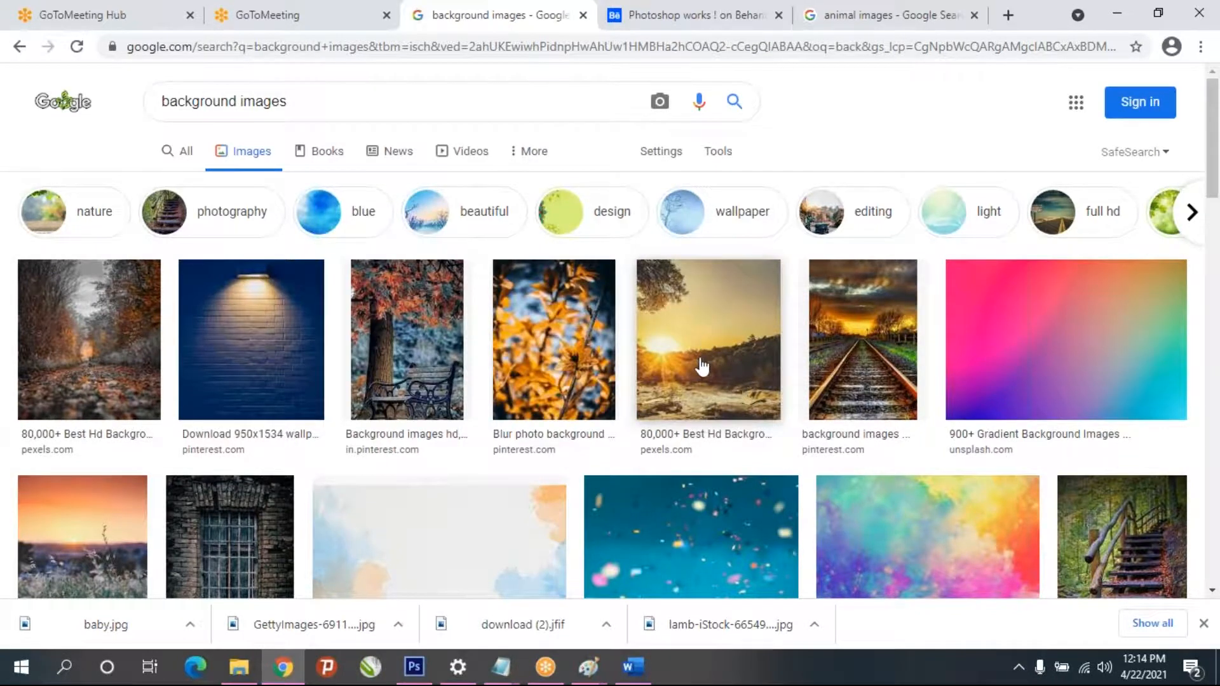
# - Look through the background image results and preview the Pexels sunset picture over the rocks
pyautogui.scroll(-5, 705, 353)
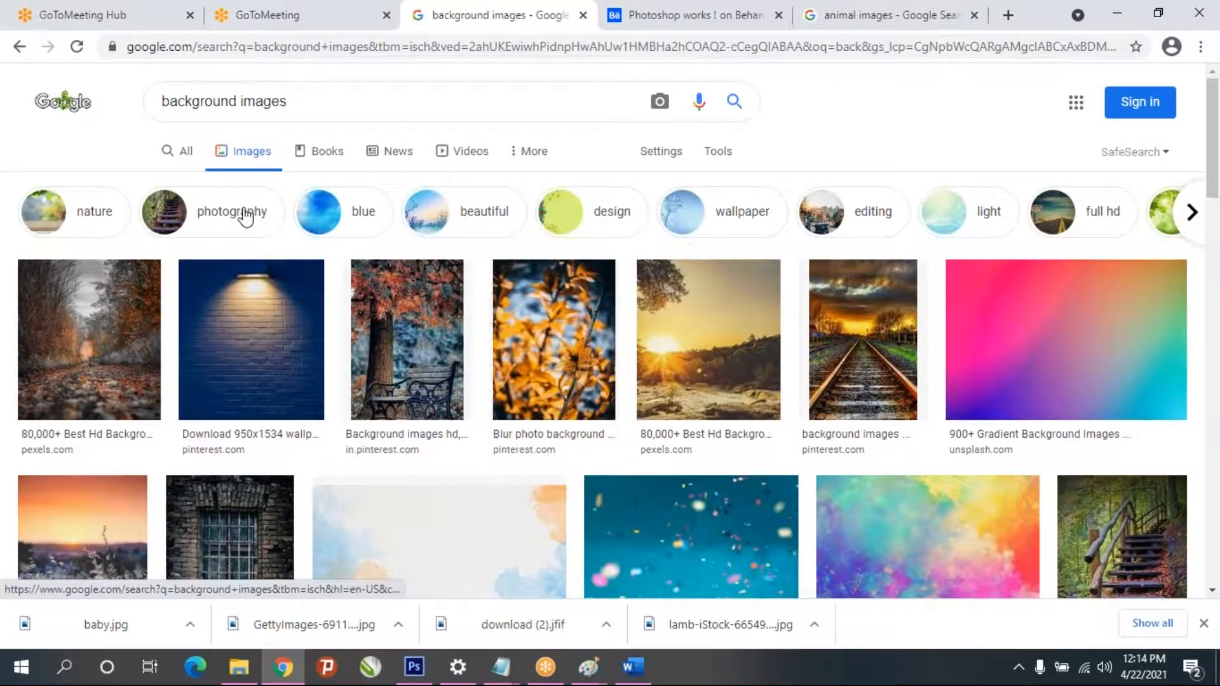
pyautogui.scroll(-1, 809, 444)
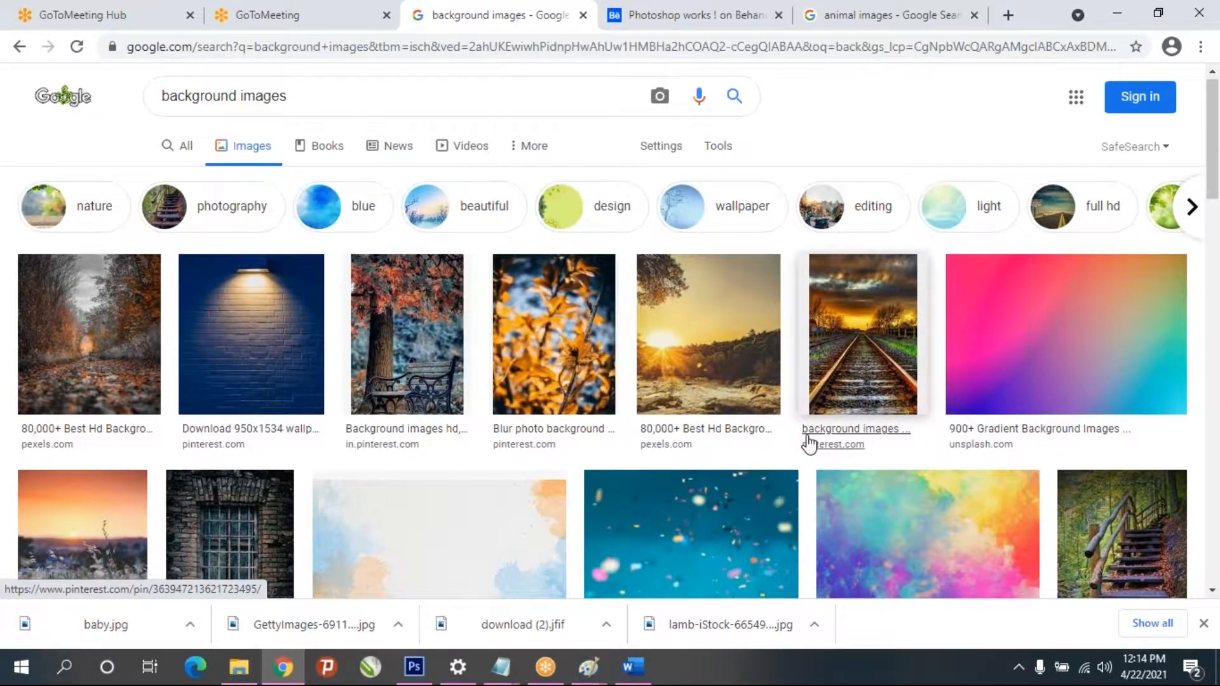
pyautogui.scroll(-8, 809, 445)
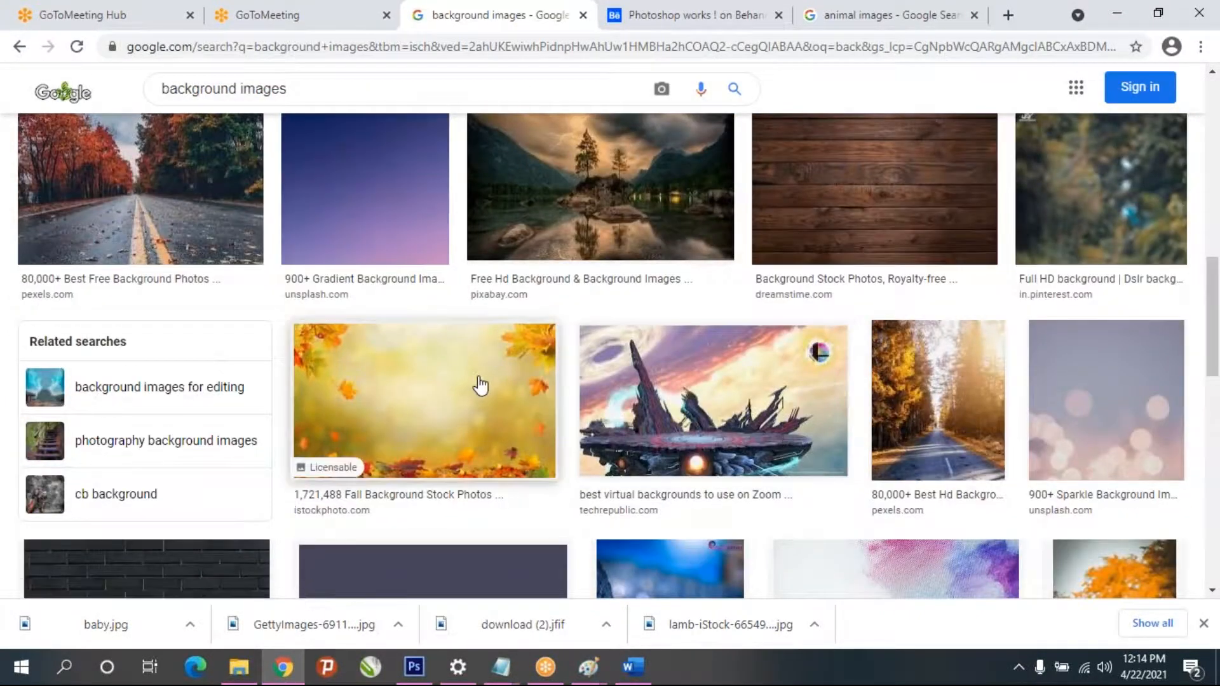
pyautogui.scroll(-6, 480, 385)
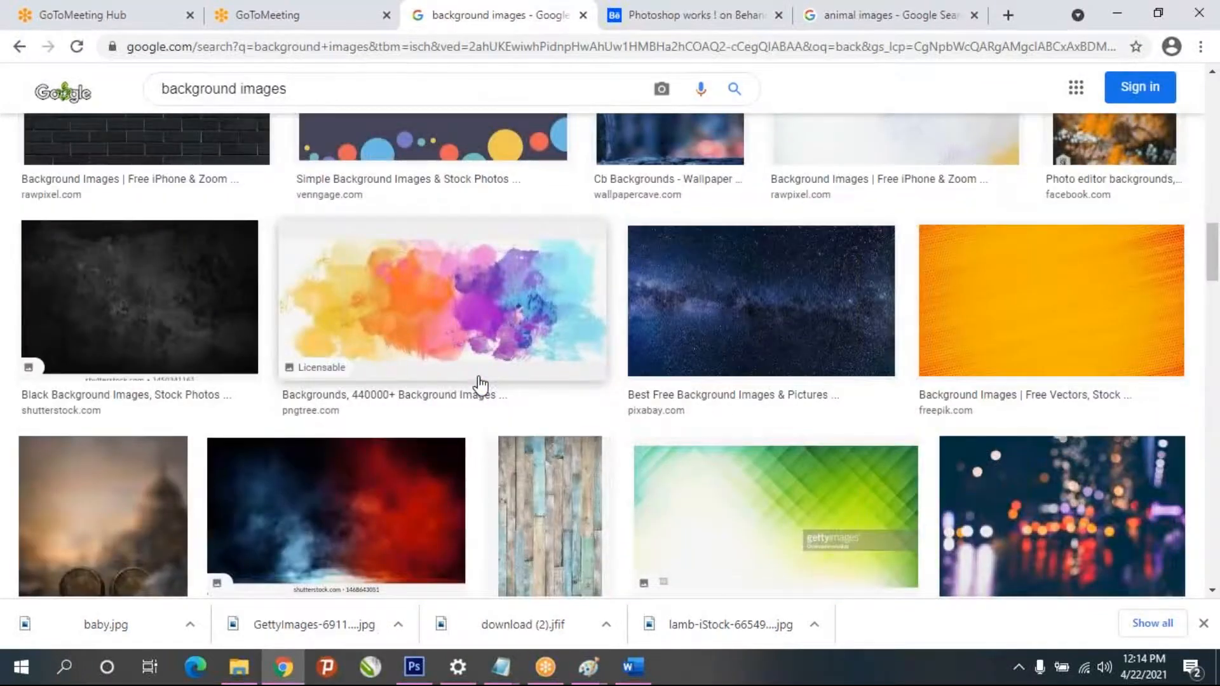
pyautogui.scroll(15, 652, 223)
pyautogui.click(704, 353)
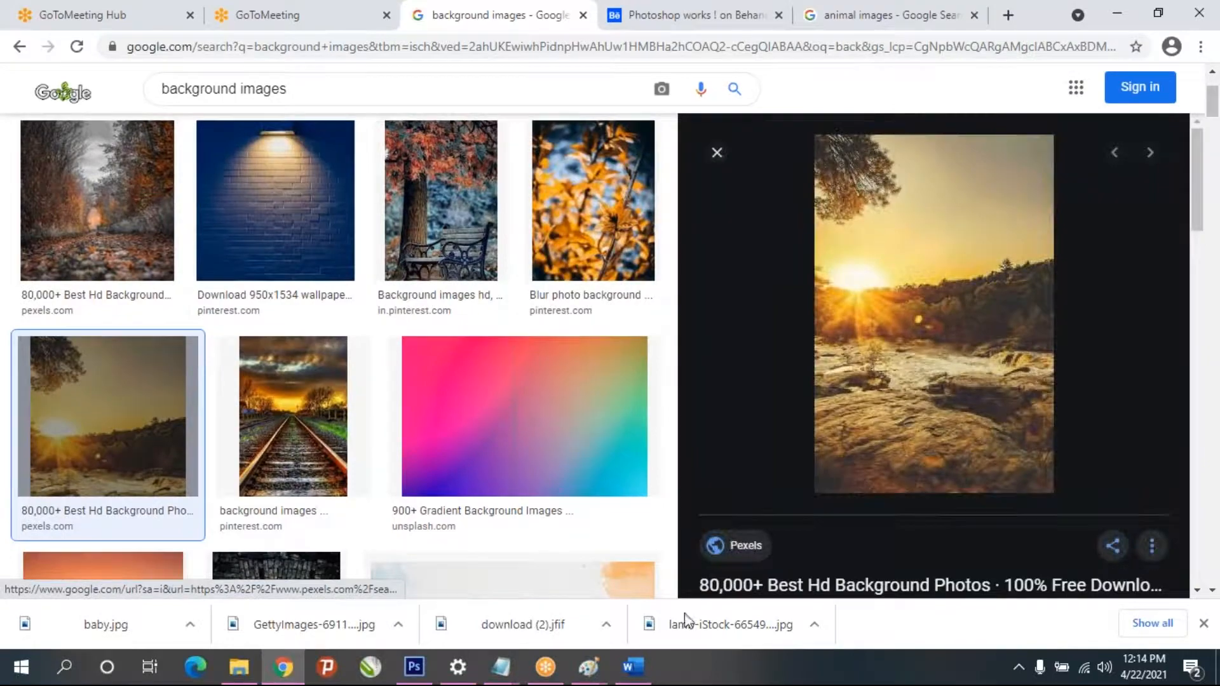
pyautogui.click(632, 667)
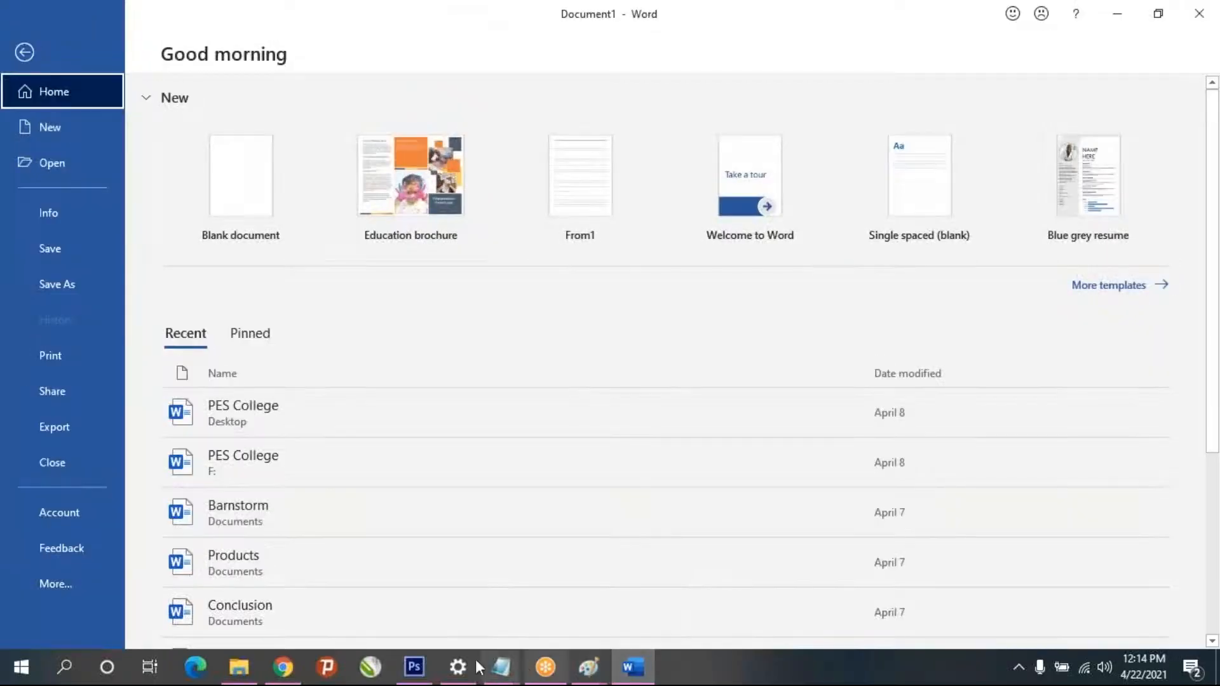
pyautogui.click(414, 668)
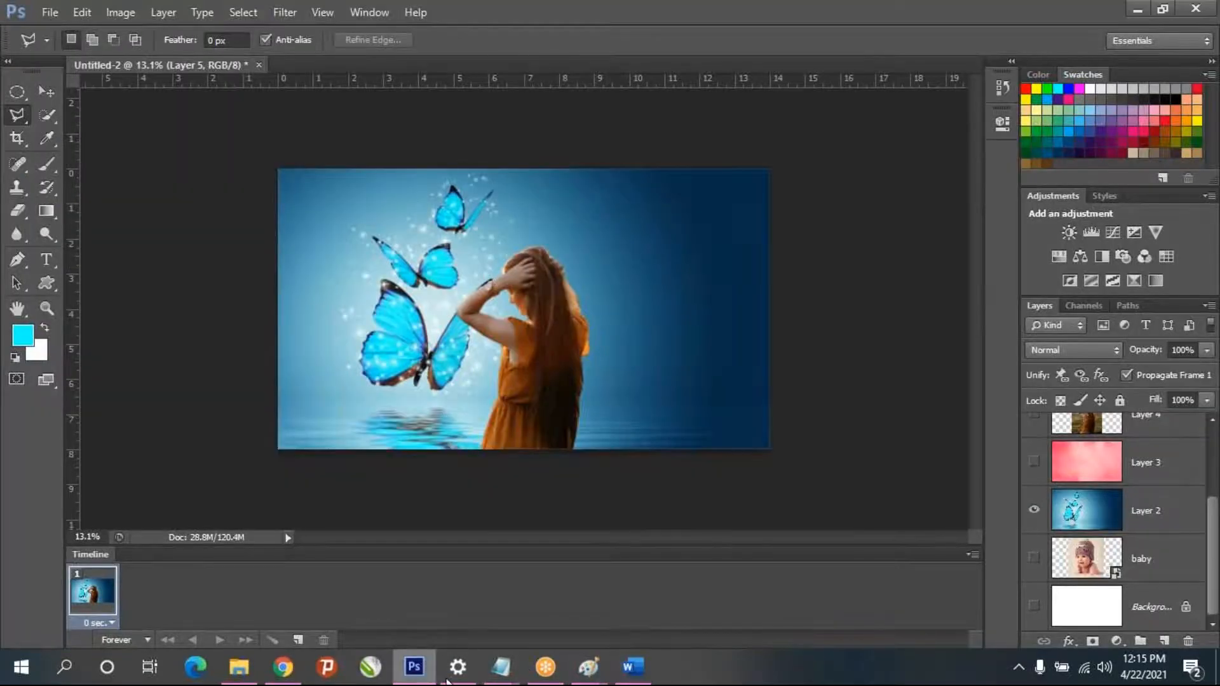
pyautogui.click(632, 667)
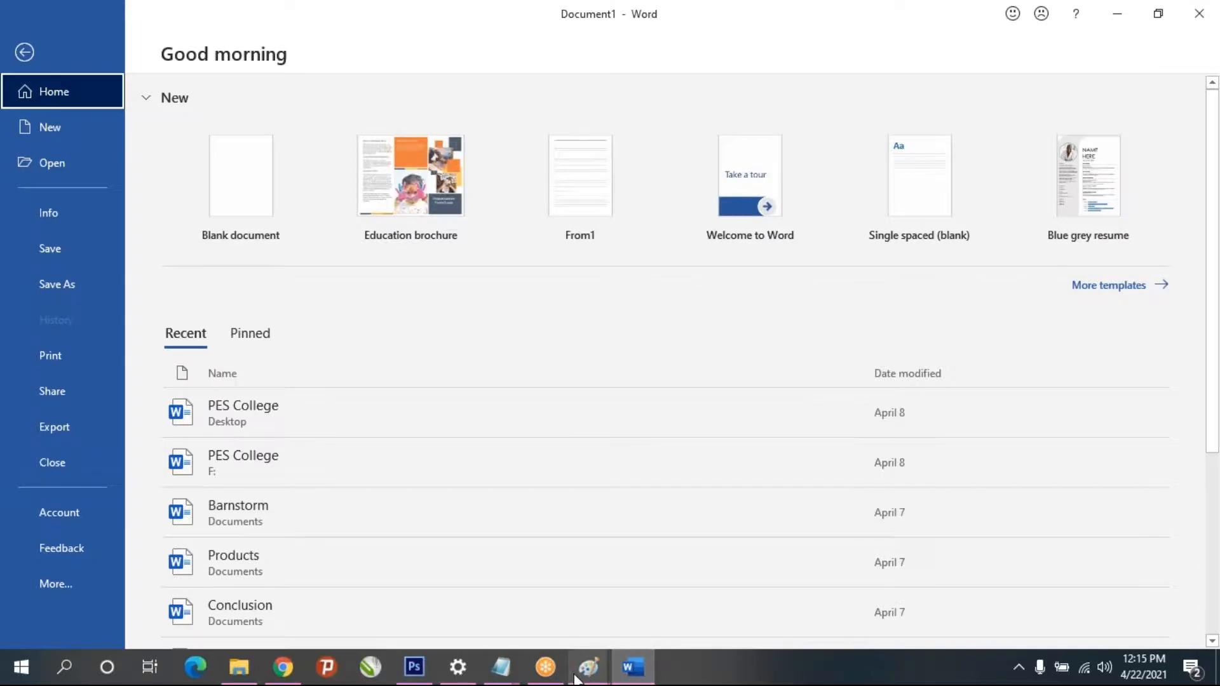
pyautogui.click(414, 668)
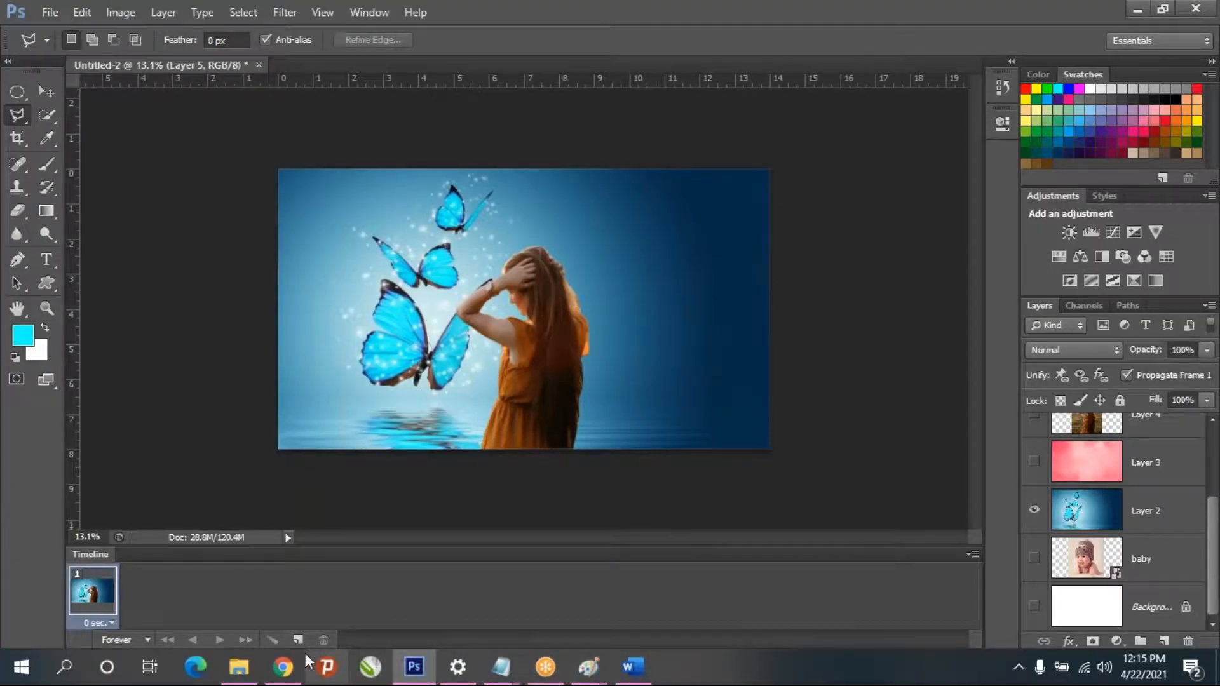
pyautogui.click(283, 666)
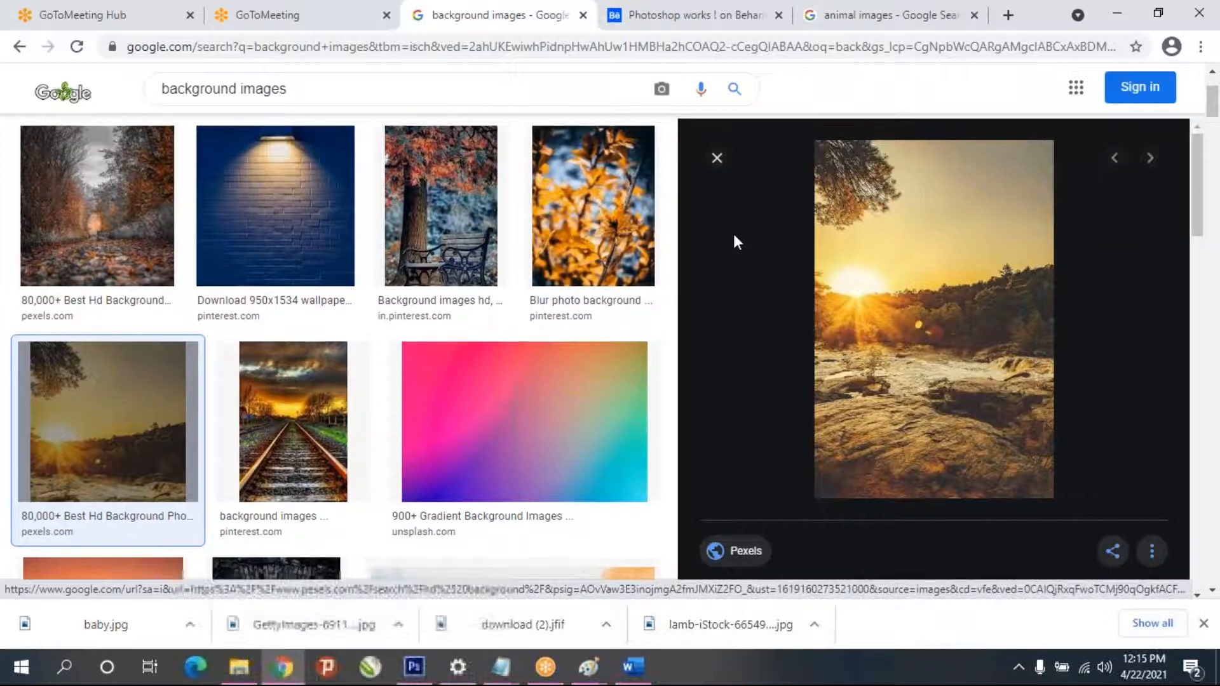
# - Filter the background image results by "editing" and look through the pictures
pyautogui.scroll(3, 735, 236)
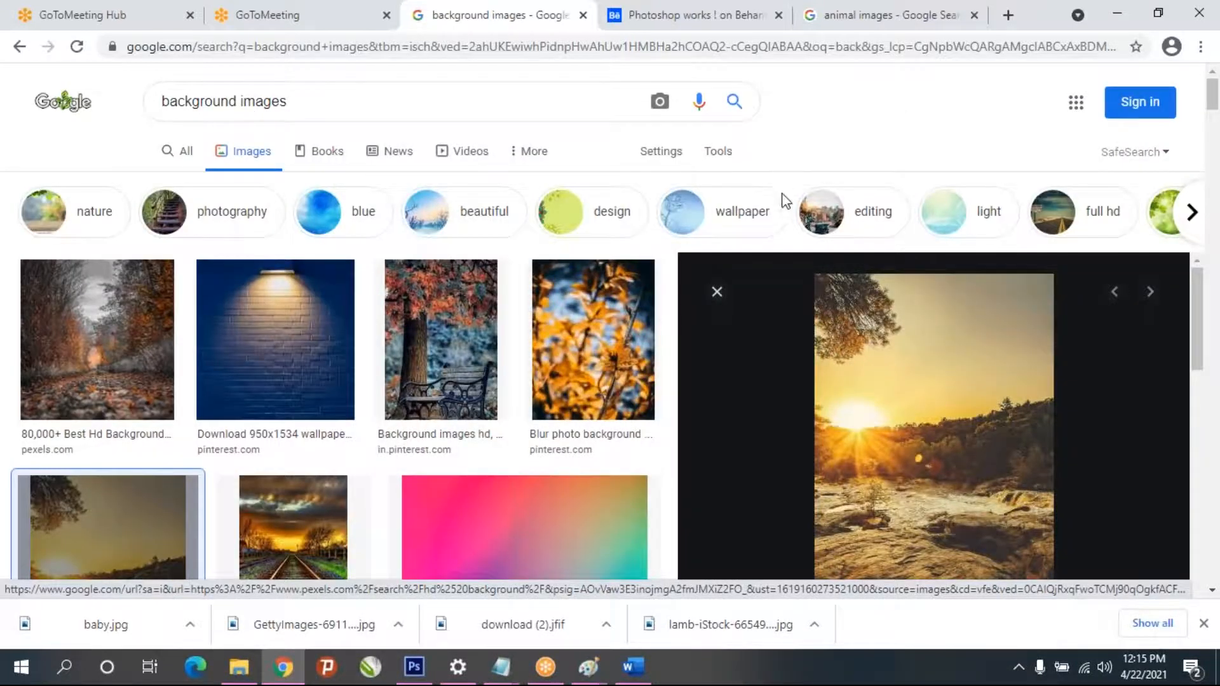
pyautogui.click(826, 211)
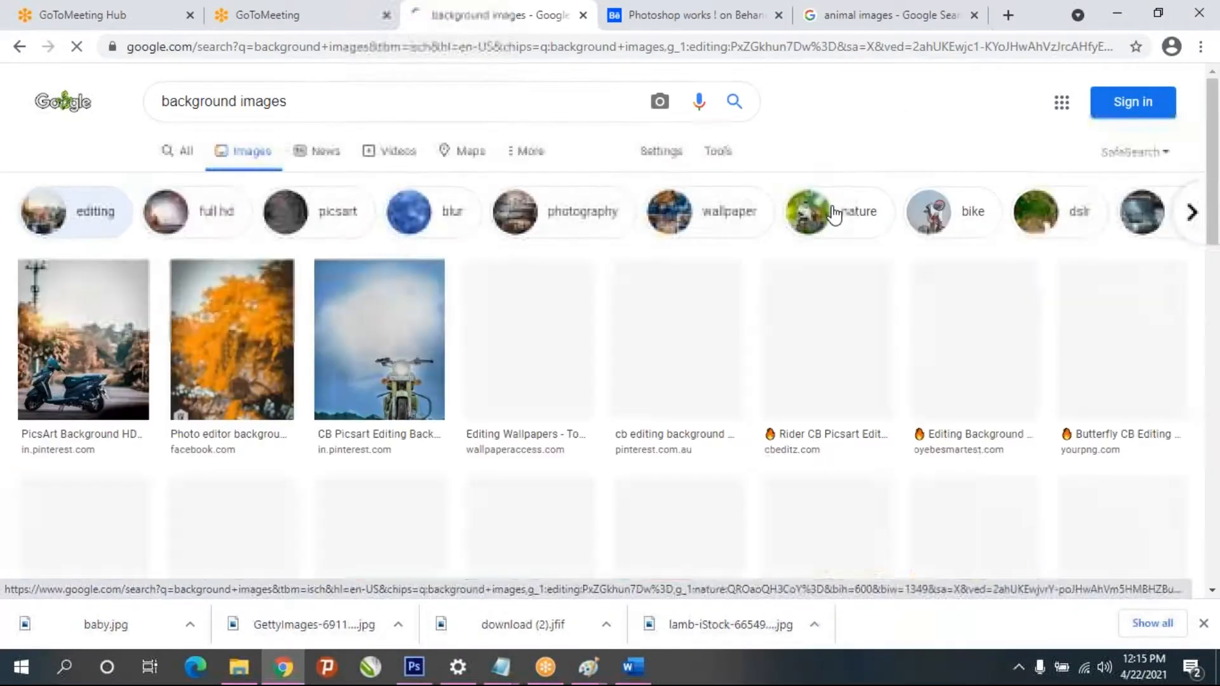
pyautogui.scroll(-8, 523, 348)
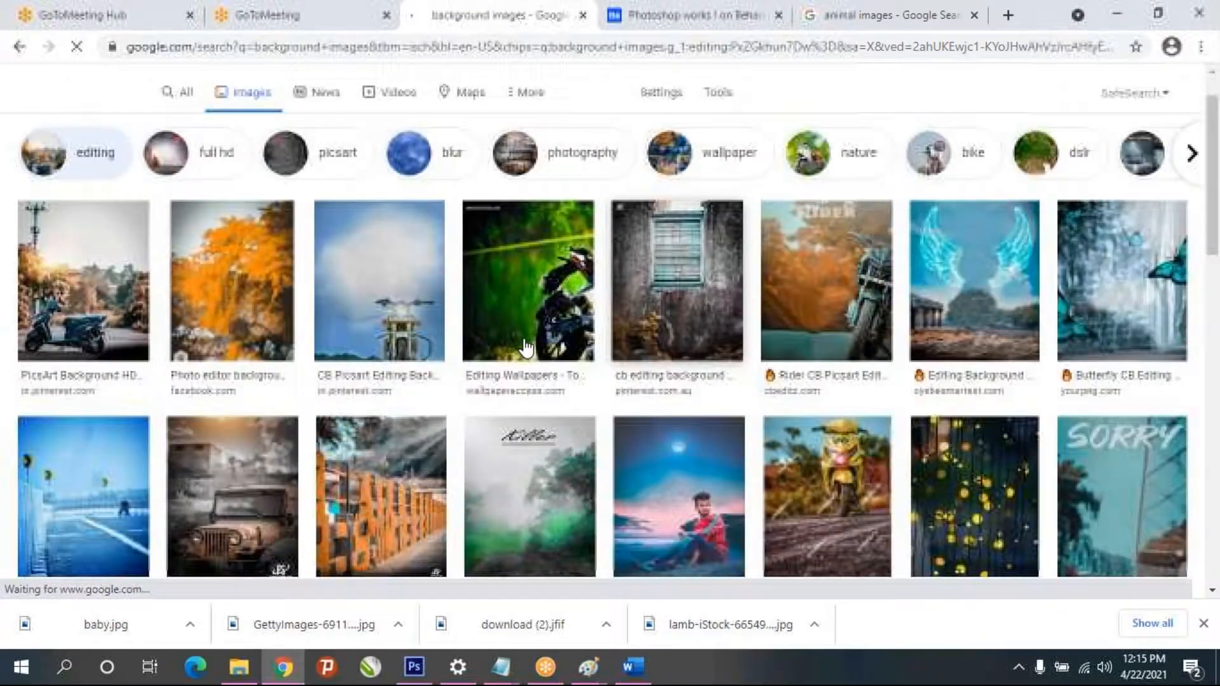
pyautogui.scroll(8, 523, 347)
# - Extend the image search to "background images landscape hd"
pyautogui.doubleClick(243, 102)
pyautogui.click(353, 112)
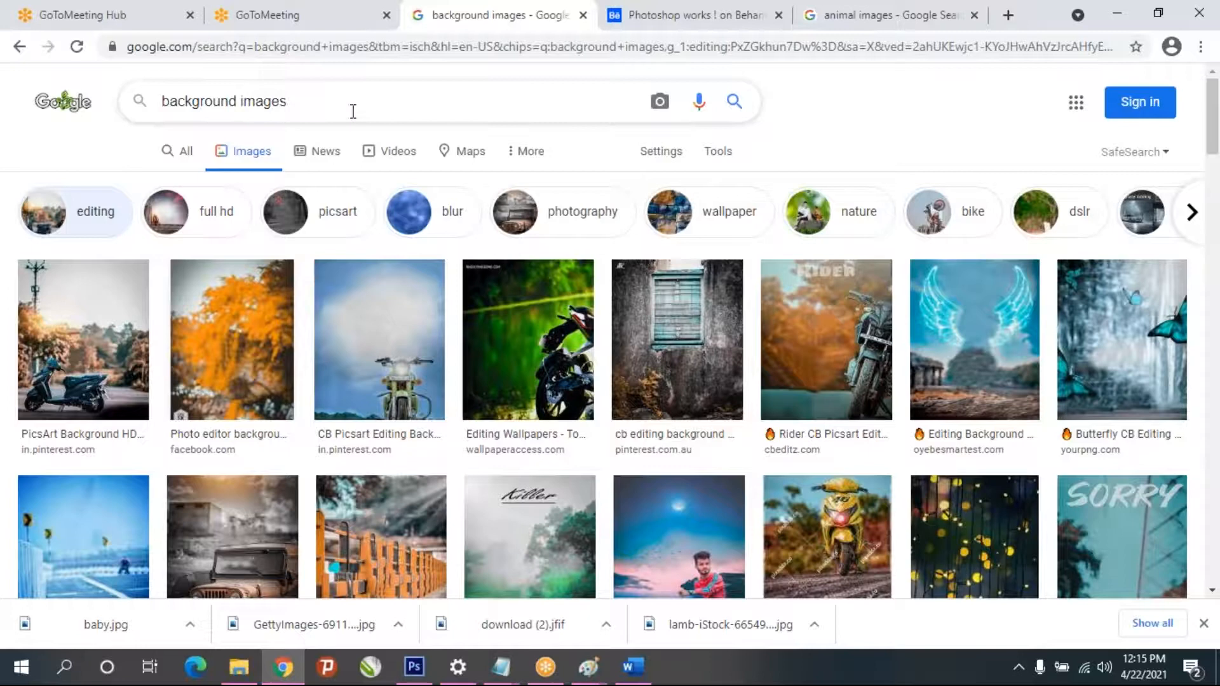
pyautogui.write('la')
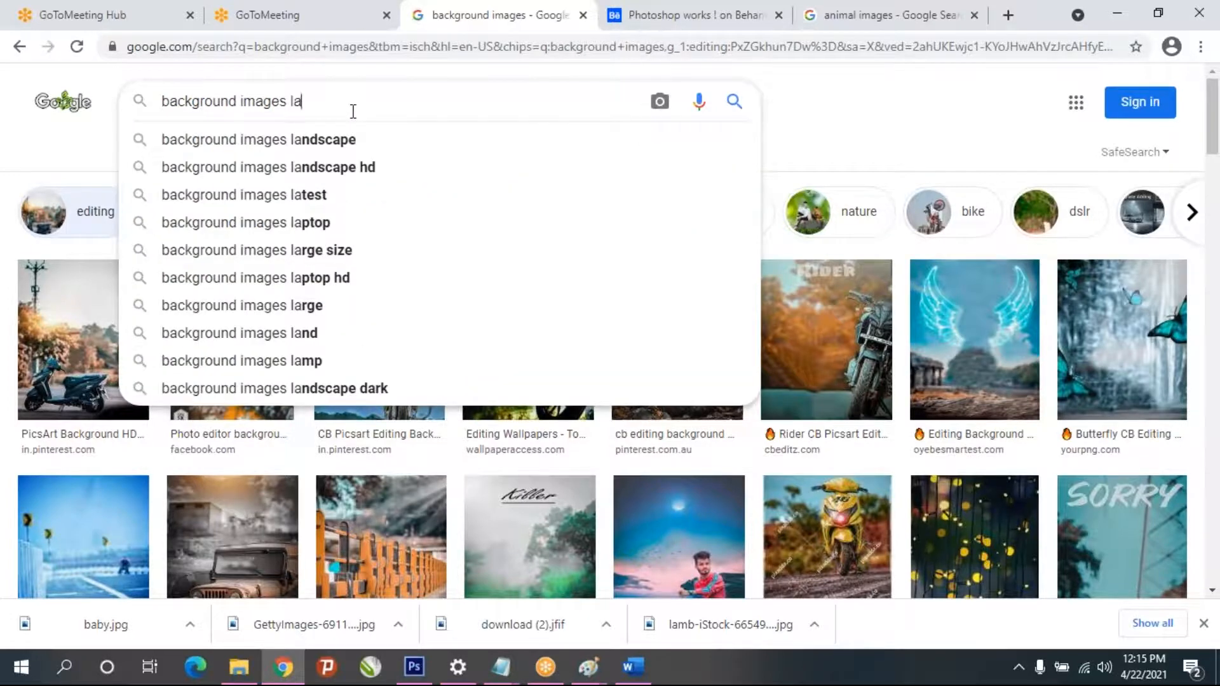
pyautogui.click(354, 167)
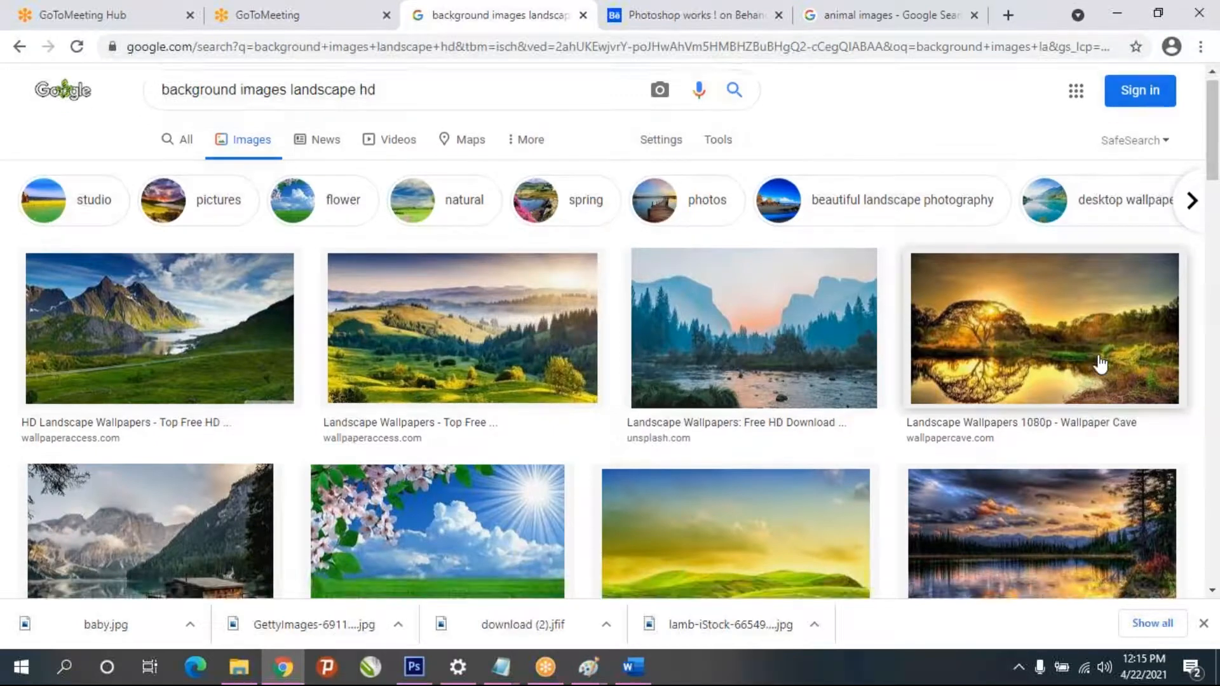
# - Preview the Wallpaper Cave golden sunset landscape with the tree by the water and copy the picture
pyautogui.scroll(-2, 1097, 361)
pyautogui.click(1098, 361)
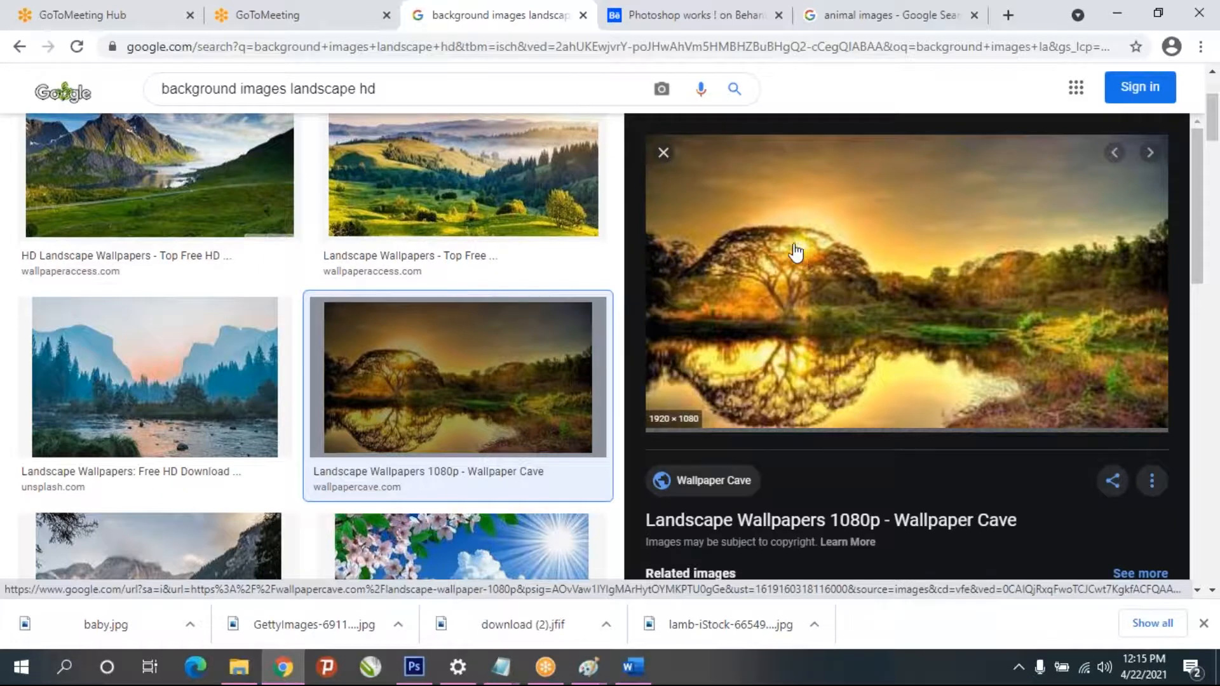
pyautogui.scroll(-3, 302, 387)
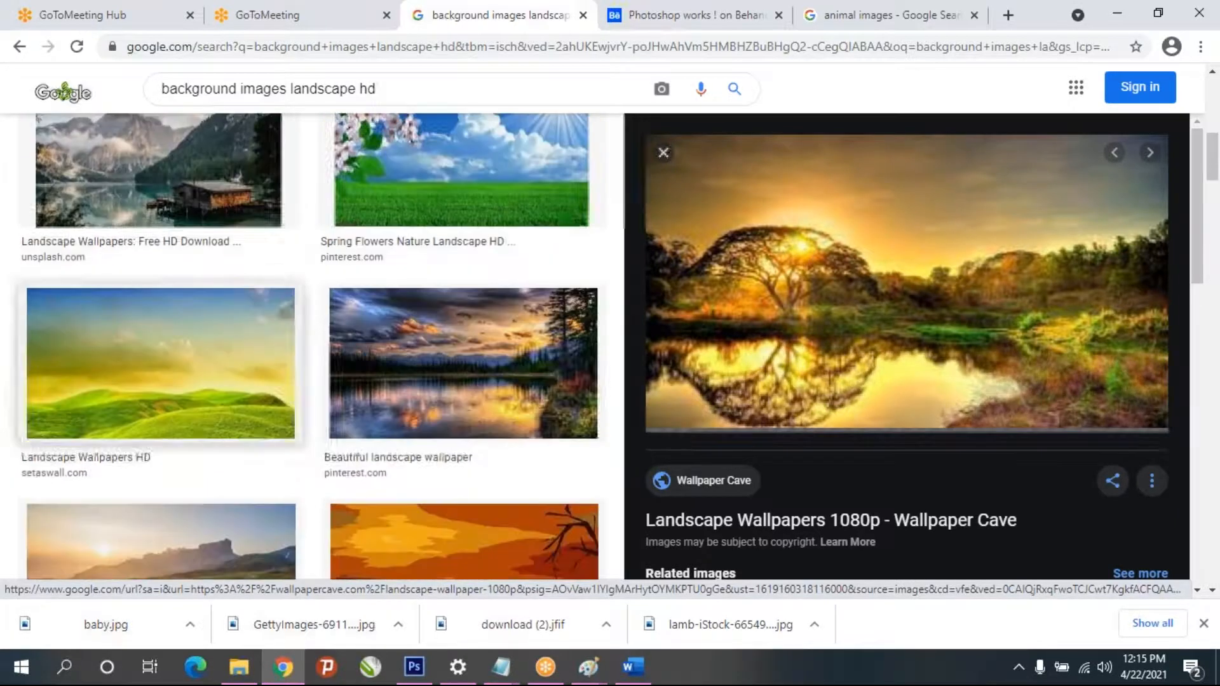
pyautogui.scroll(-1, 303, 387)
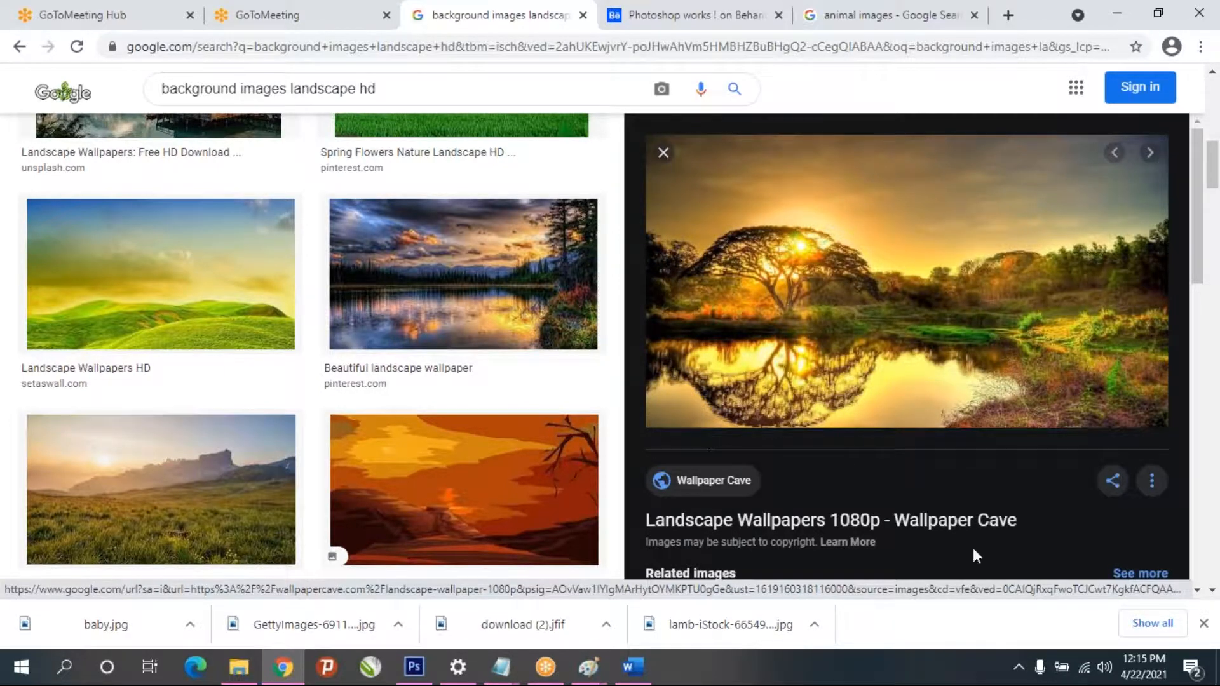
pyautogui.rightClick(908, 293)
pyautogui.click(966, 502)
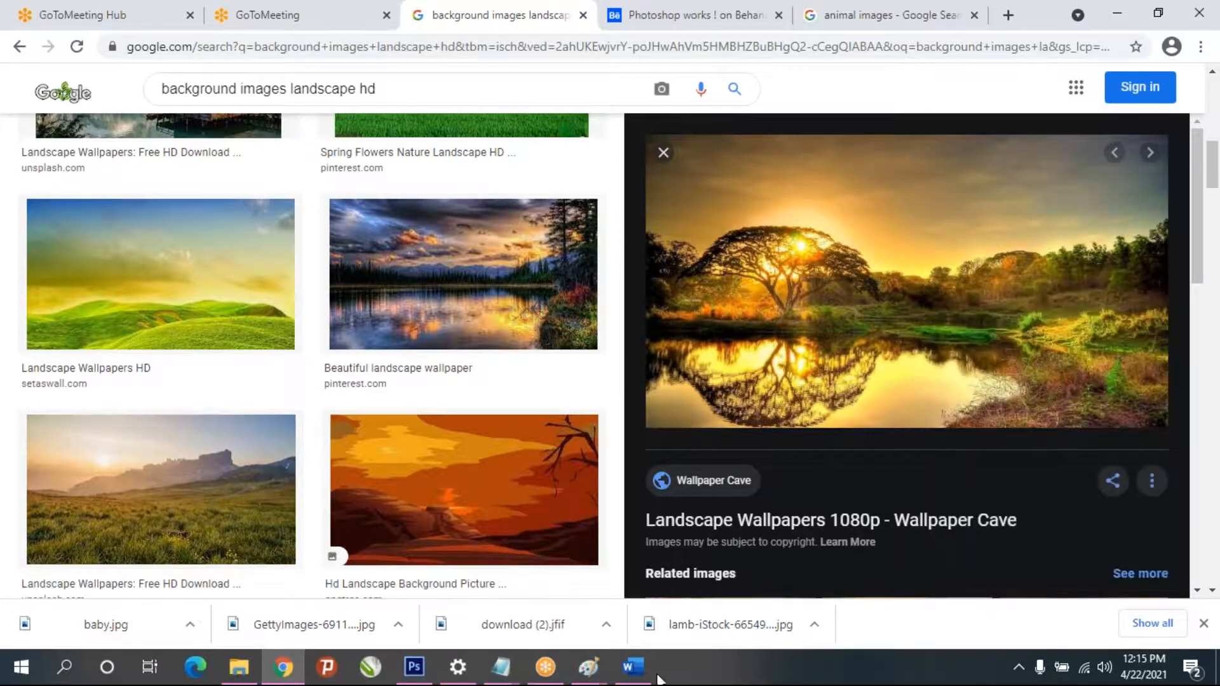
# - Switch to Photoshop, paste the landscape as a new layer and scale it up to roughly fill the canvas
pyautogui.click(415, 669)
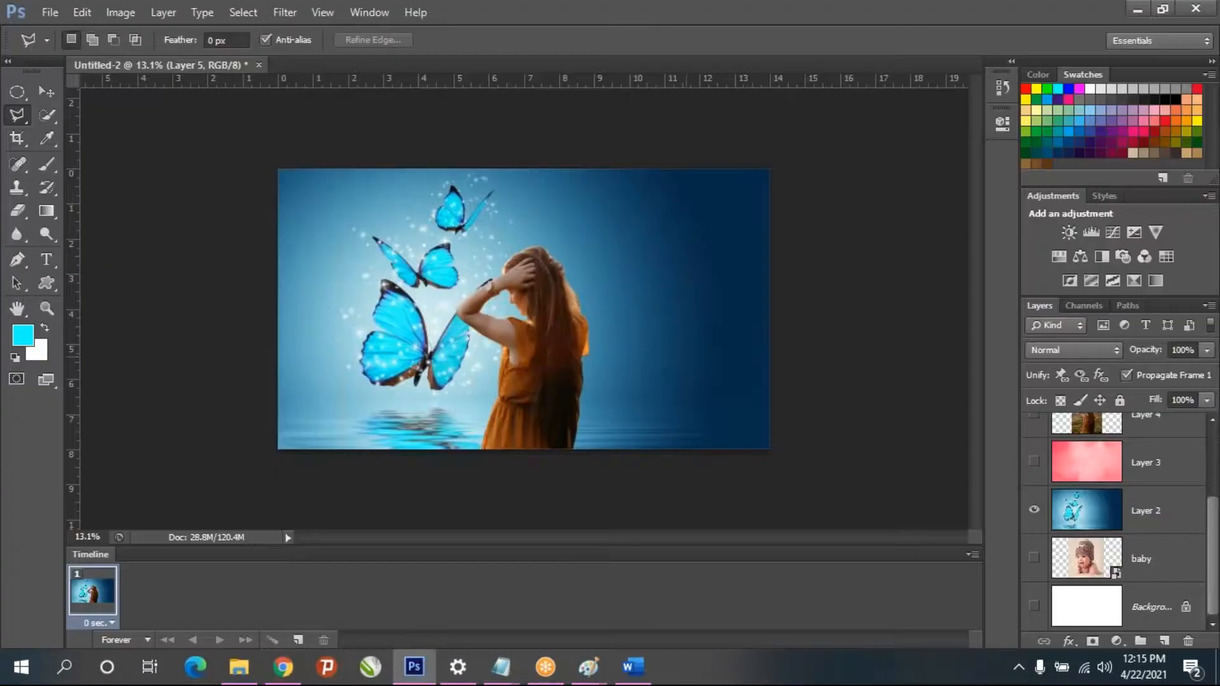
pyautogui.hotkey('ctrl', 'v')
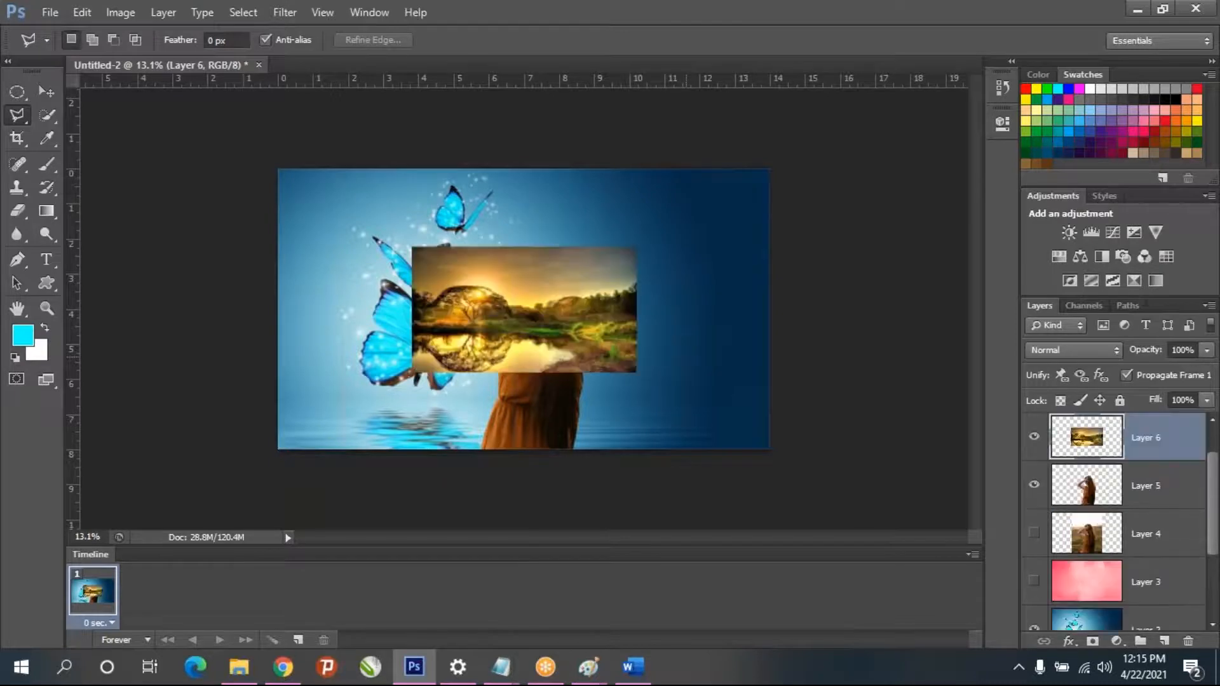
pyautogui.hotkey('ctrl', 't')
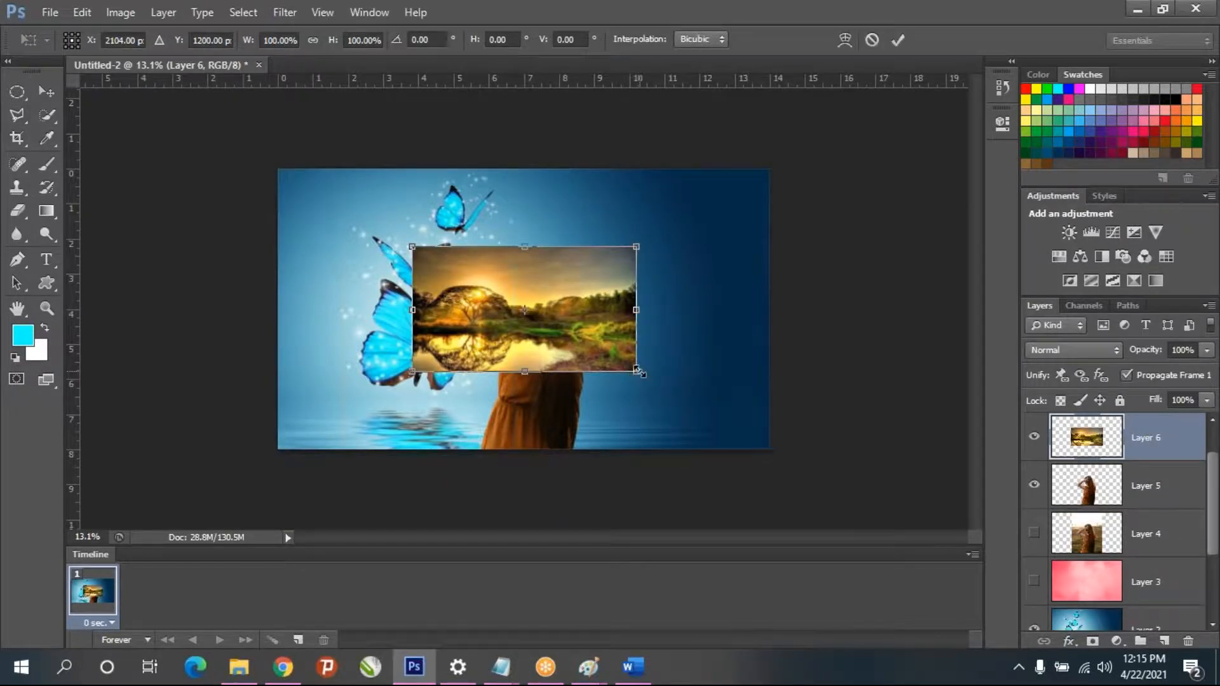
pyautogui.moveTo(638, 373); pyautogui.dragTo(768, 447)
pyautogui.moveTo(413, 247); pyautogui.dragTo(270, 159)
pyautogui.press('Return')
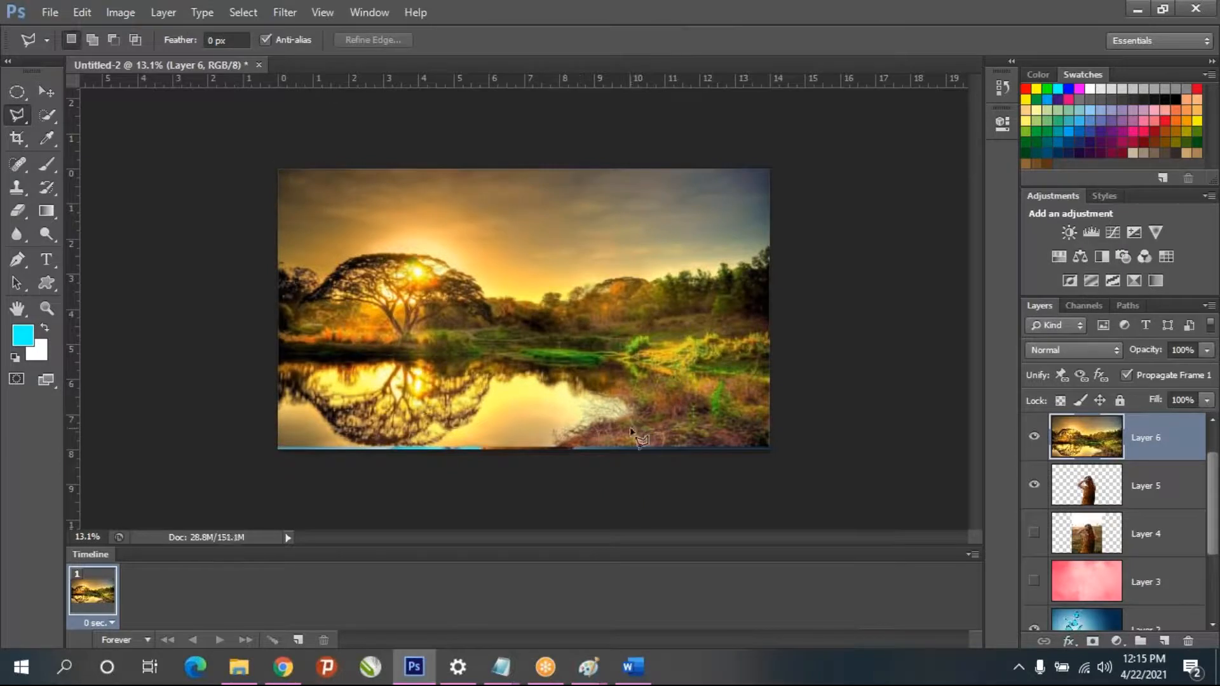
# - Stretch the landscape to 100.16% width and 100.79% height to cover the canvas's lower edge, and place its layer beneath the girl's Layer 5
pyautogui.hotkey('ctrl', 't')
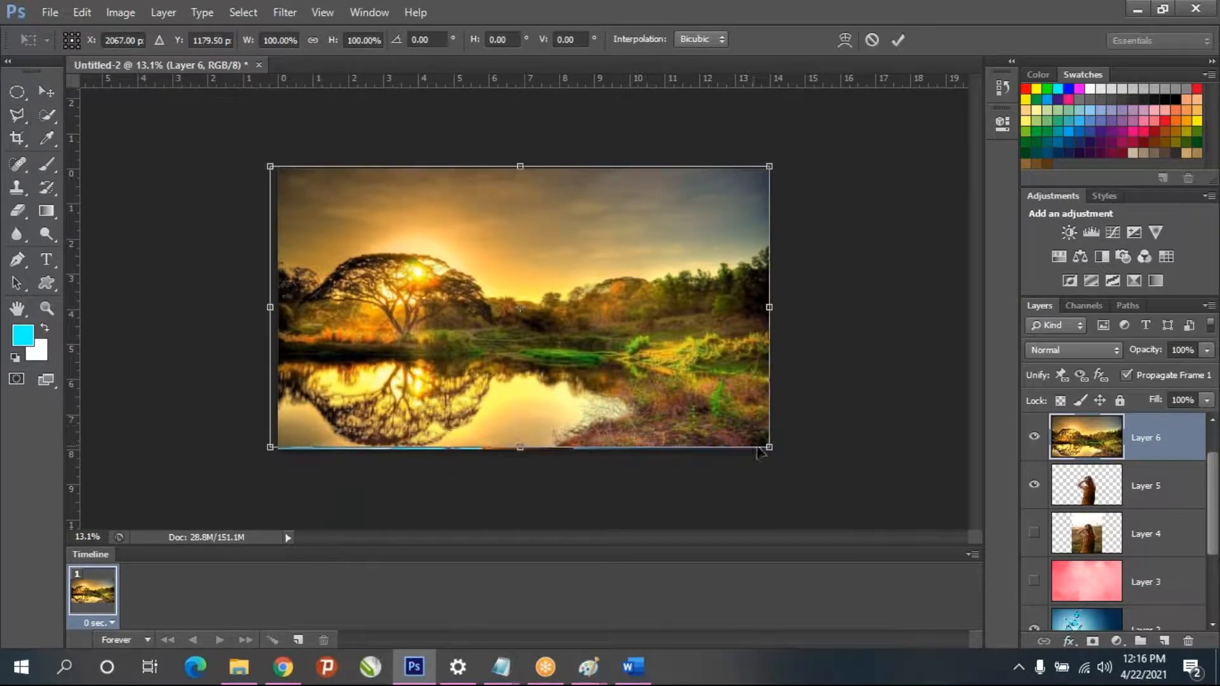
pyautogui.moveTo(770, 449); pyautogui.dragTo(773, 453)
pyautogui.press('Return')
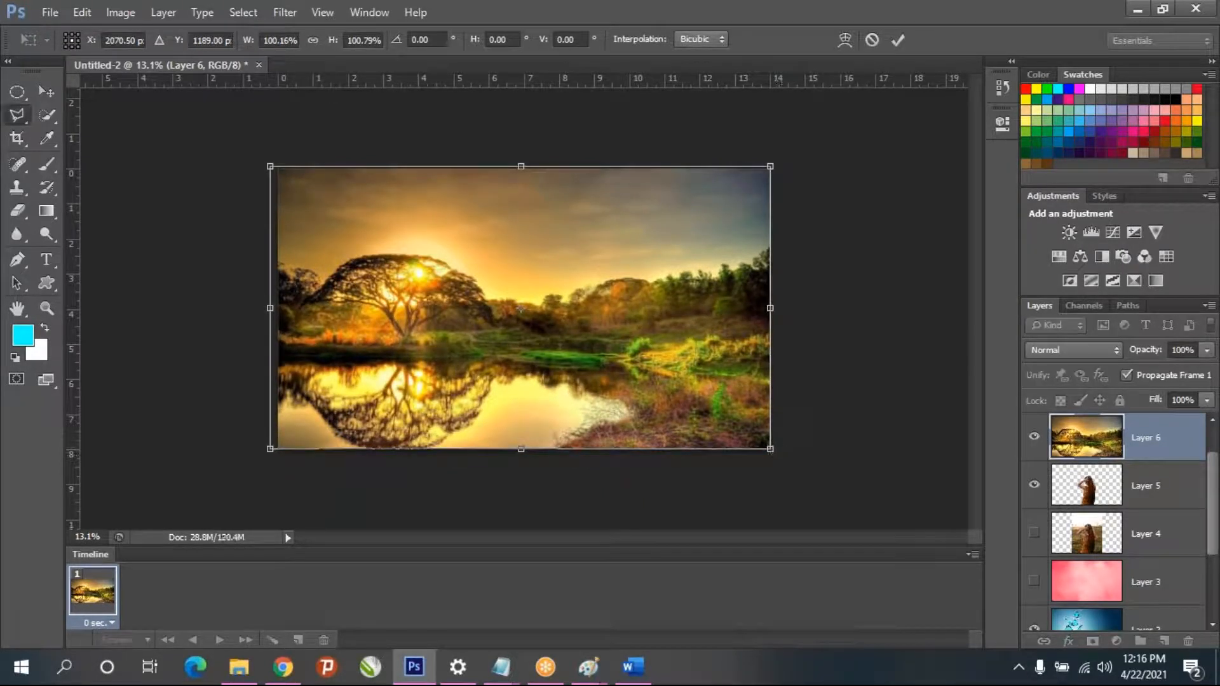
pyautogui.moveTo(1089, 454); pyautogui.dragTo(1080, 511)
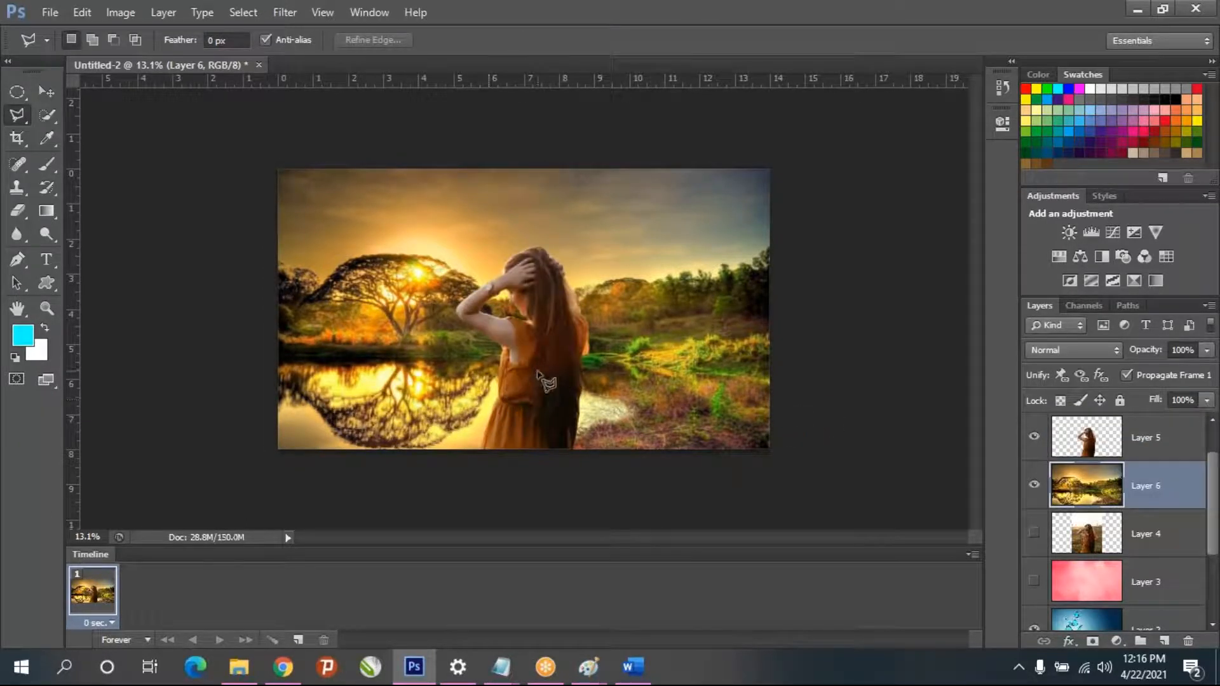
# - Move the cut-out girl on Layer 5 up and to the right over the landscape and check her dress's lower edge
pyautogui.click(46, 93)
pyautogui.moveTo(501, 351)
pyautogui.mouseDown()
pyautogui.moveTo(597, 359)
pyautogui.moveTo(489, 353)
pyautogui.mouseUp()
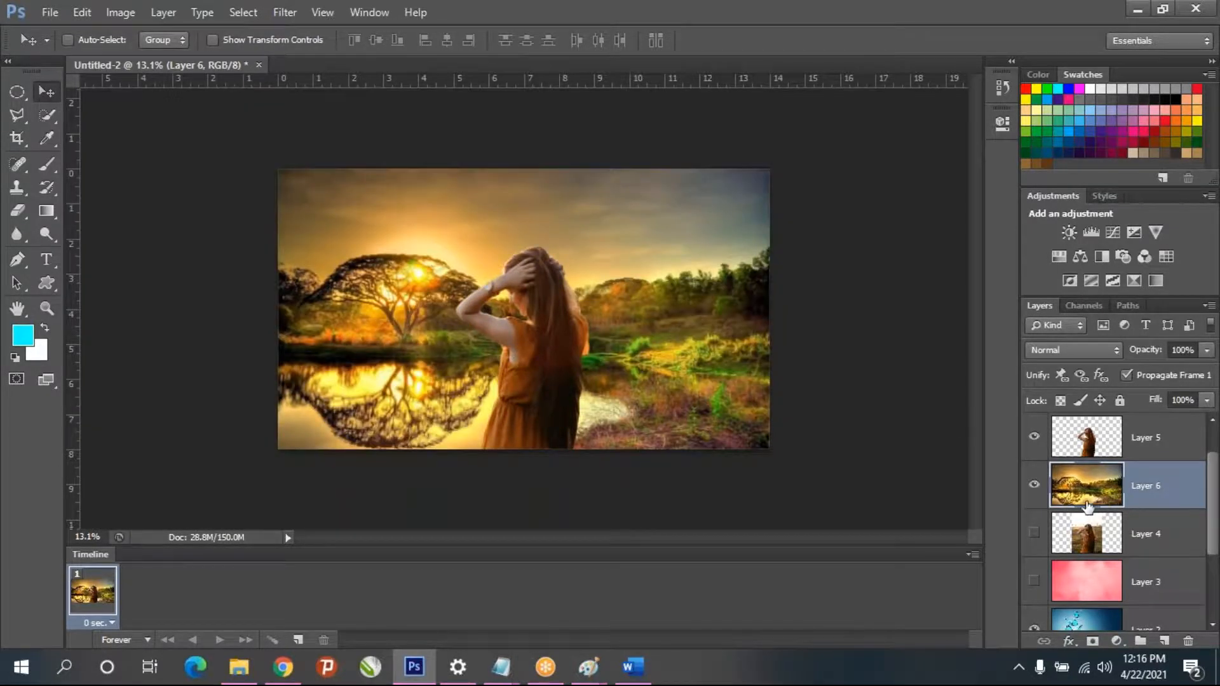
pyautogui.click(1089, 447)
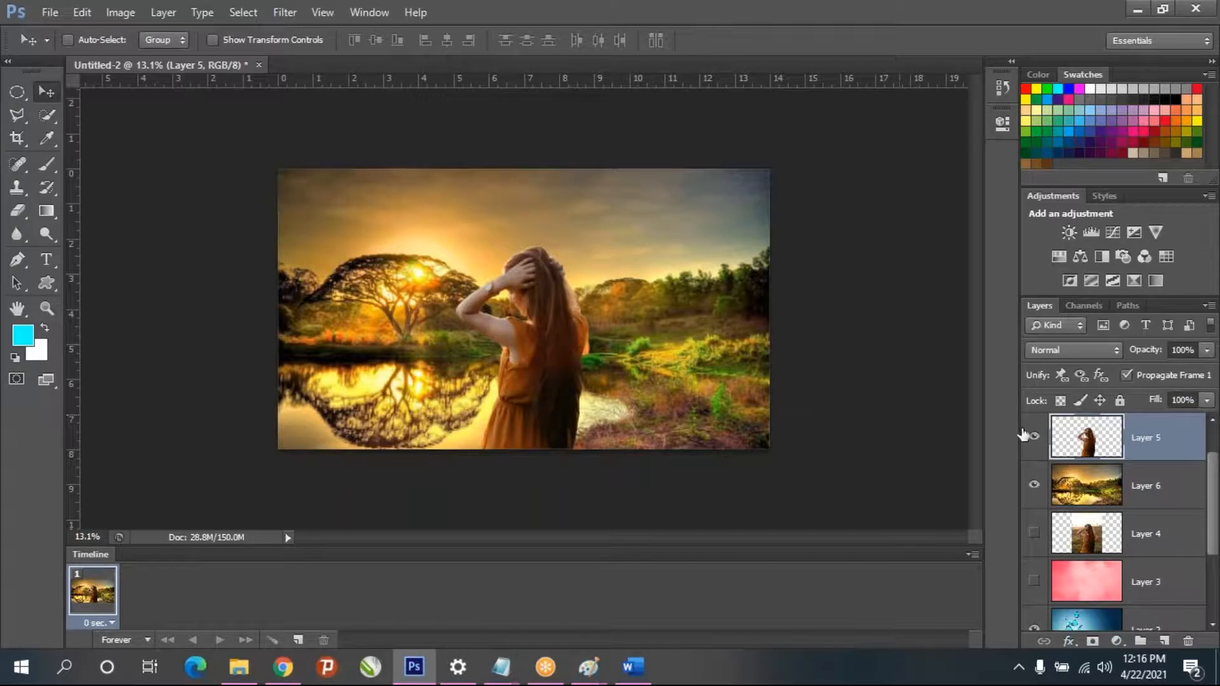
pyautogui.moveTo(513, 360); pyautogui.dragTo(565, 317)
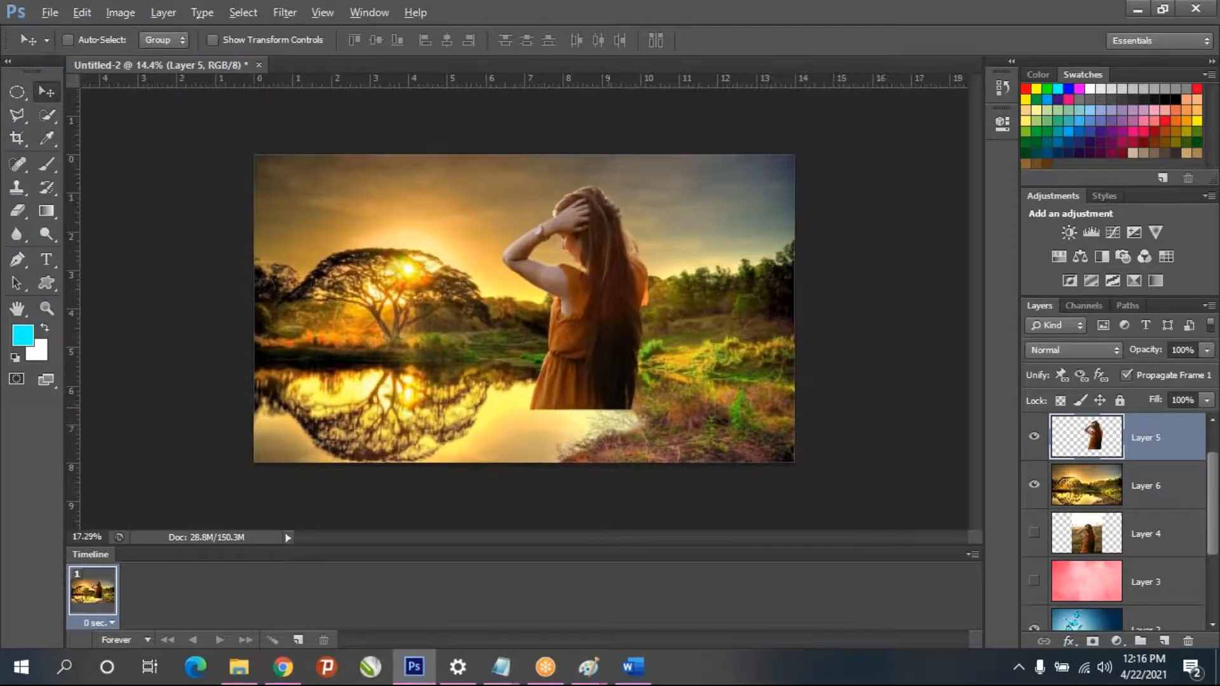
pyautogui.scroll(5, 603, 410)
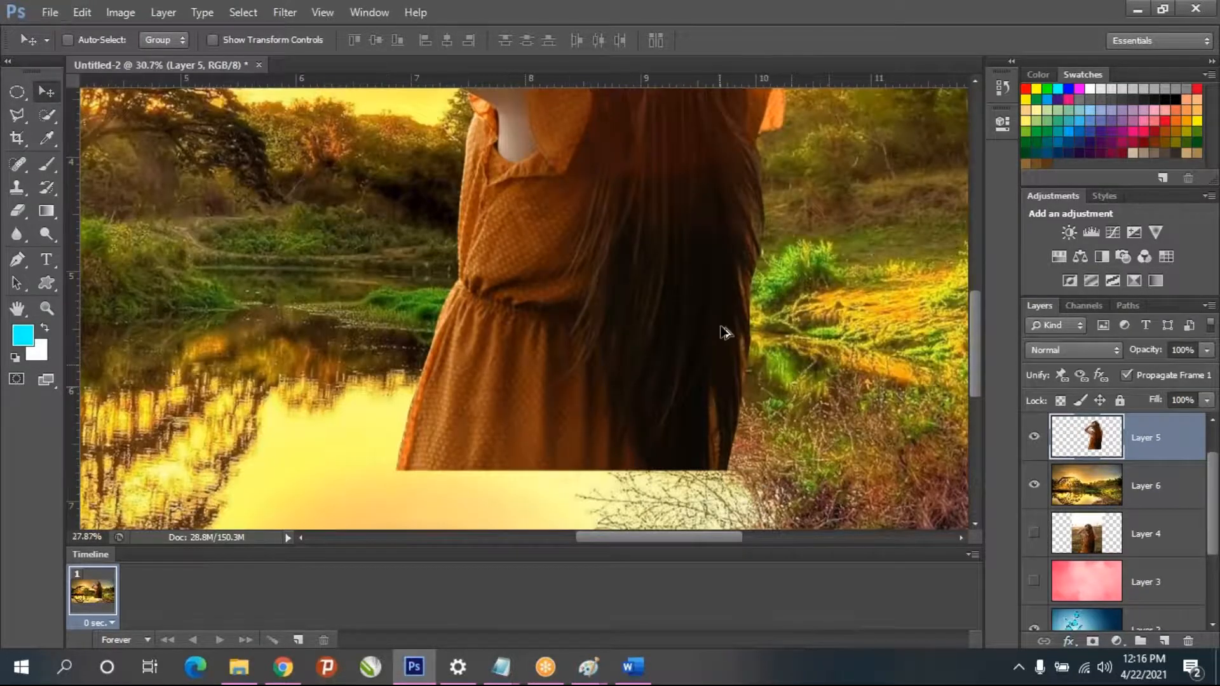
pyautogui.scroll(-5, 725, 331)
pyautogui.scroll(3, 602, 417)
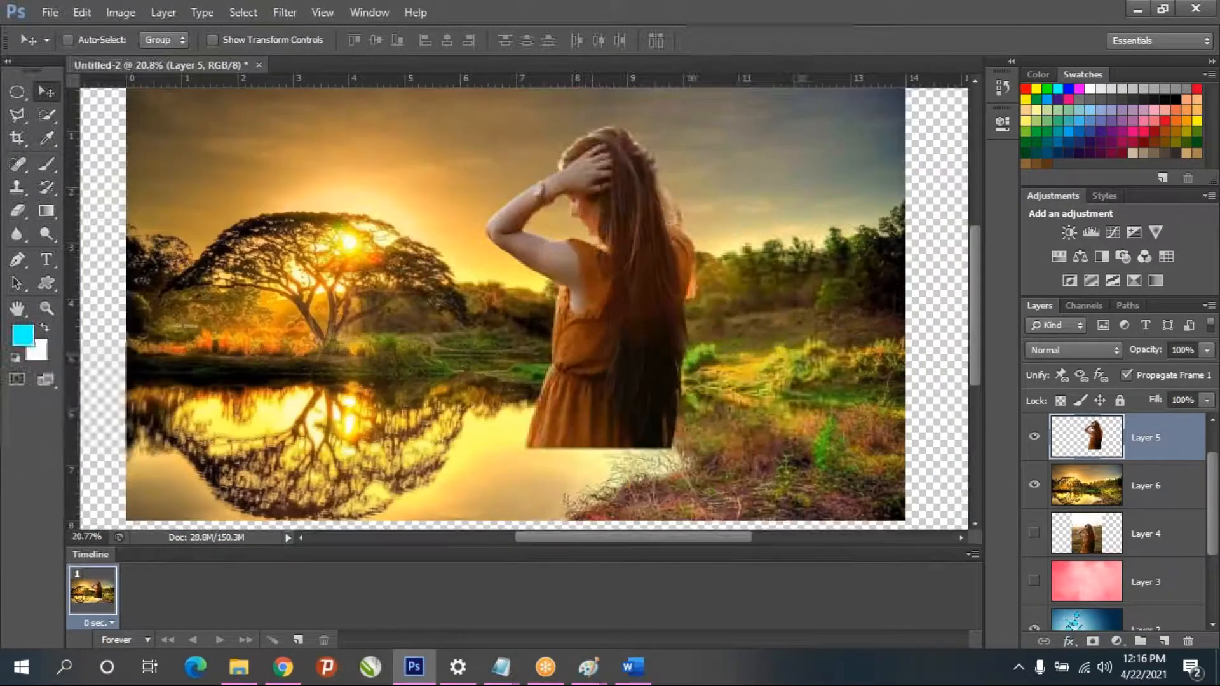
# - Move the girl on Layer 5 to the landscape's lower-right corner and enlarge her so her dress meets the canvas's lower edge
pyautogui.moveTo(593, 365); pyautogui.dragTo(700, 436)
pyautogui.scroll(-4, 768, 412)
pyautogui.scroll(2, 757, 438)
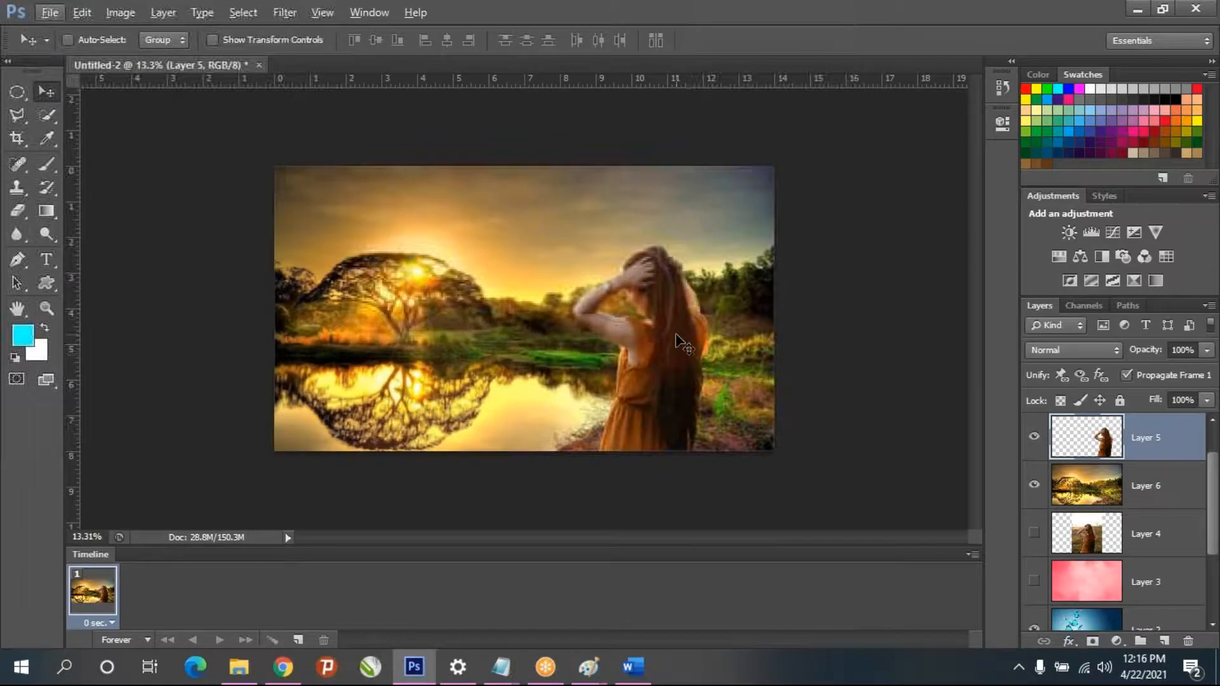
pyautogui.hotkey('ctrl', 't')
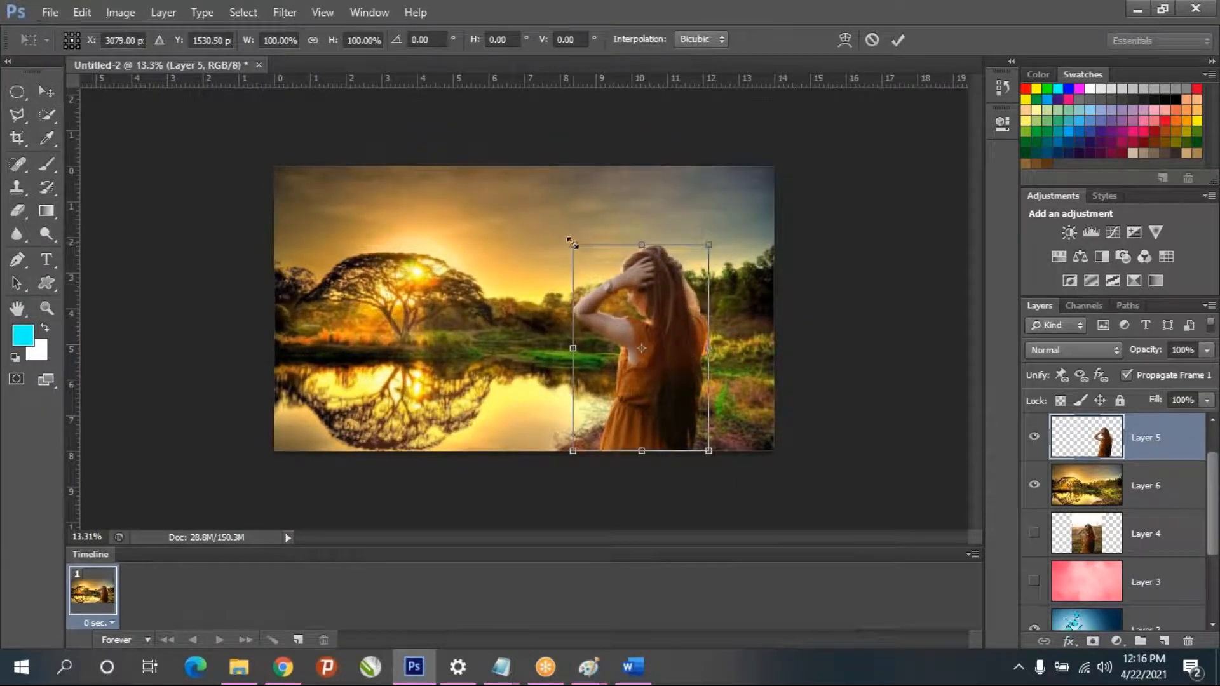
pyautogui.moveTo(574, 241); pyautogui.dragTo(431, 227)
pyautogui.moveTo(667, 378); pyautogui.dragTo(715, 403)
pyautogui.press('Return')
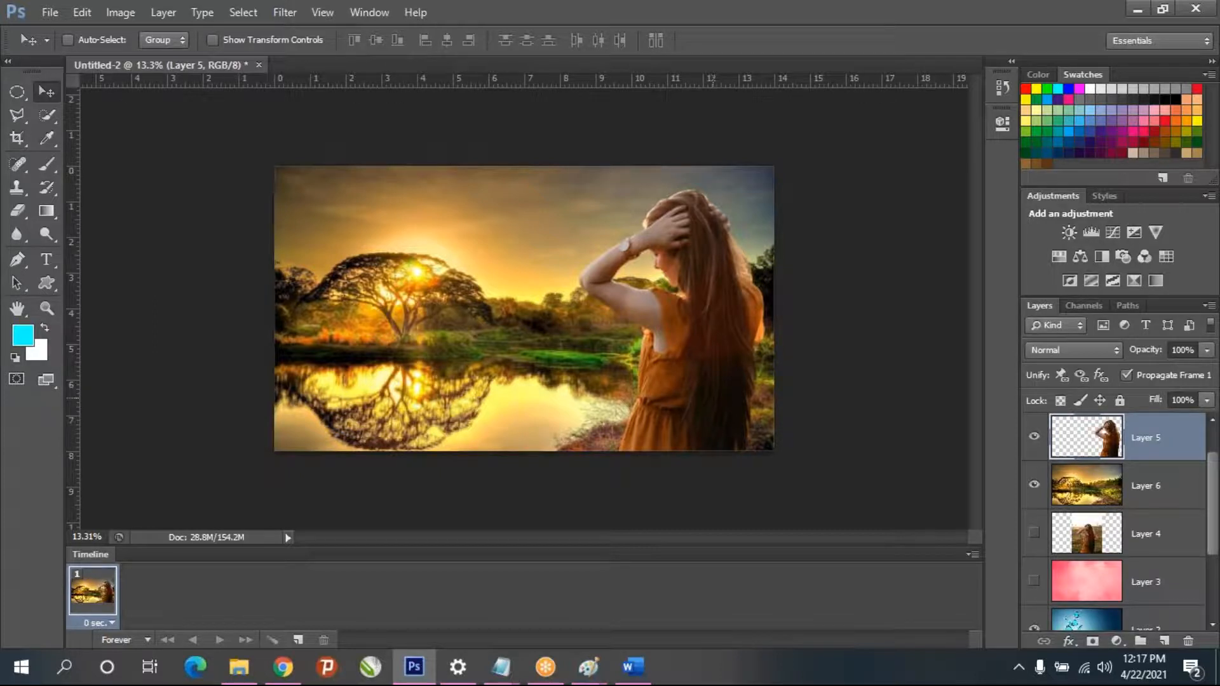
# - Start saving the composite to bring up its file name and format options
pyautogui.click(49, 13)
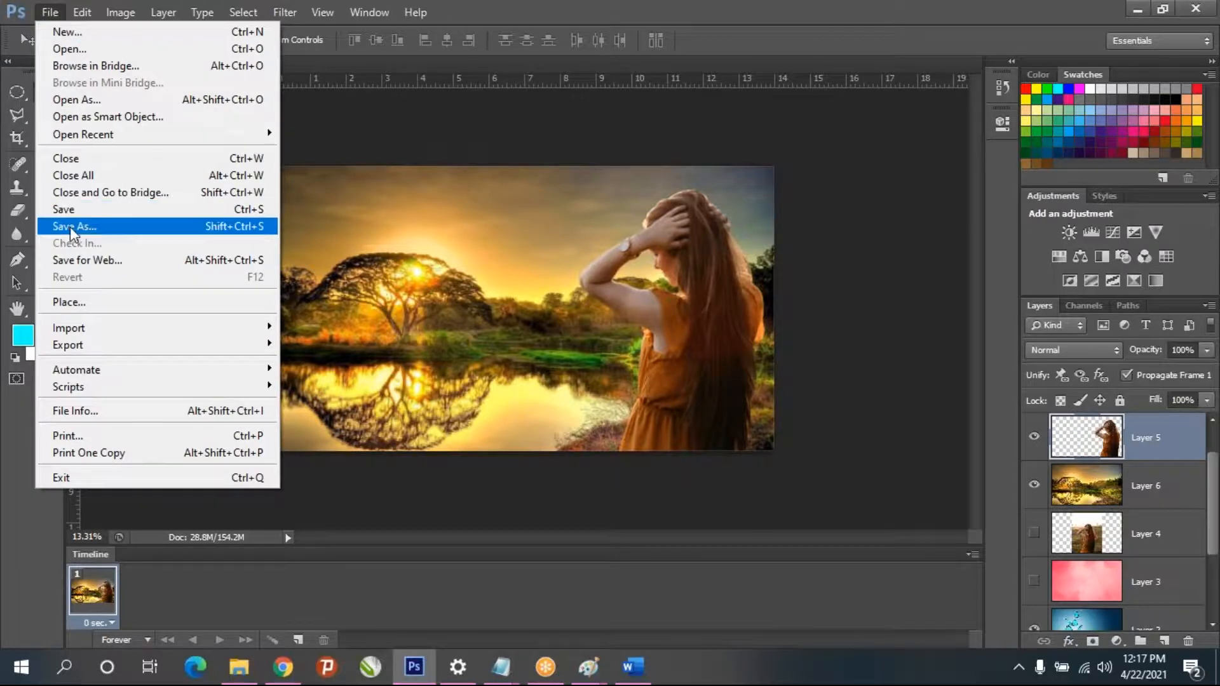
pyautogui.click(109, 210)
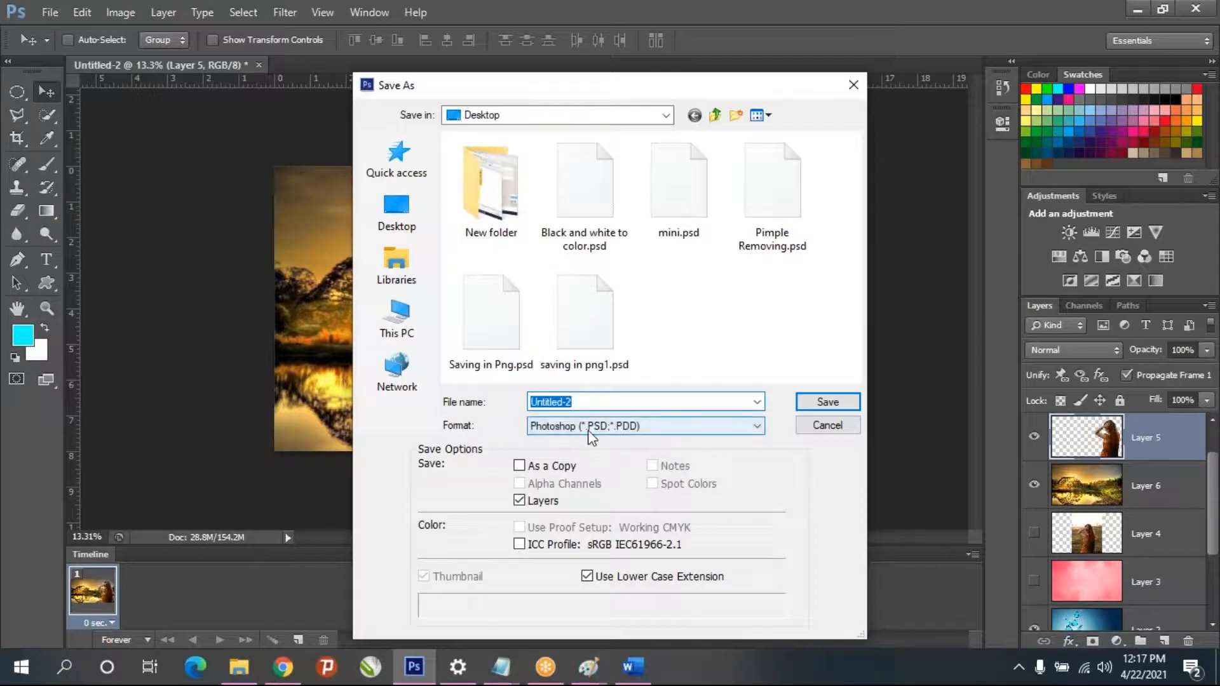
# - Switch to the Notepad shortcut notes and add the line "file formate -: .PSD" below the Redo shortcut
pyautogui.click(239, 666)
pyautogui.moveTo(496, 672)
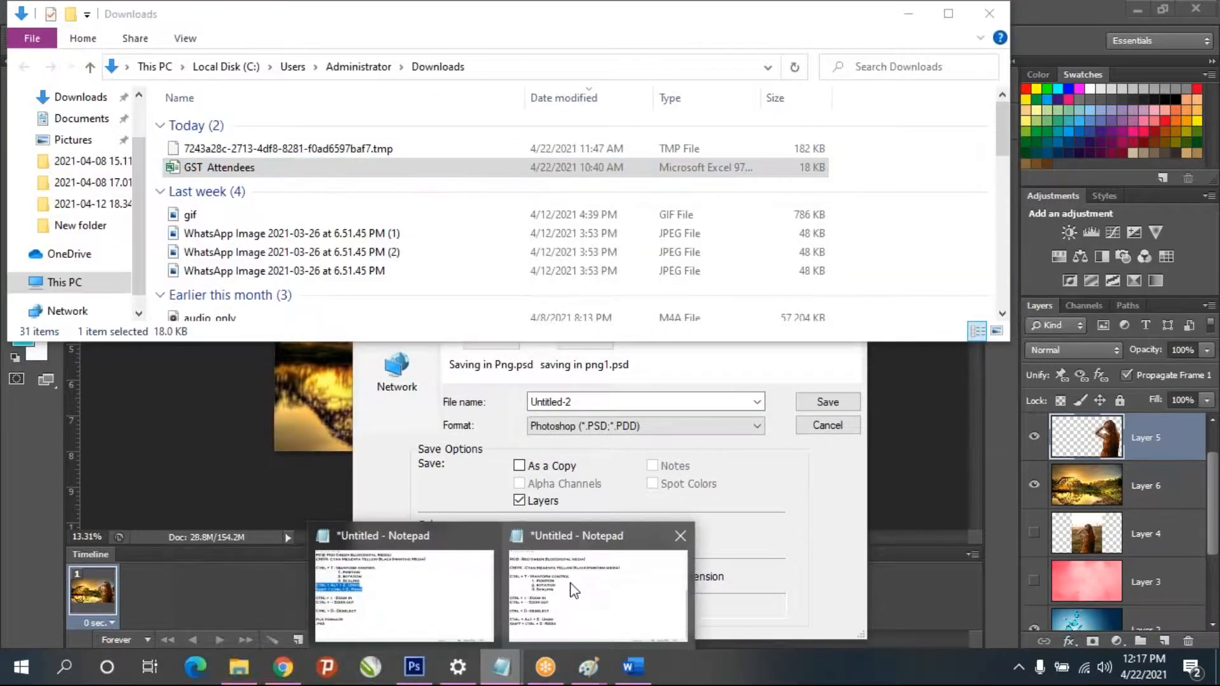
pyautogui.click(575, 590)
pyautogui.press('Return')
pyautogui.press('Return')
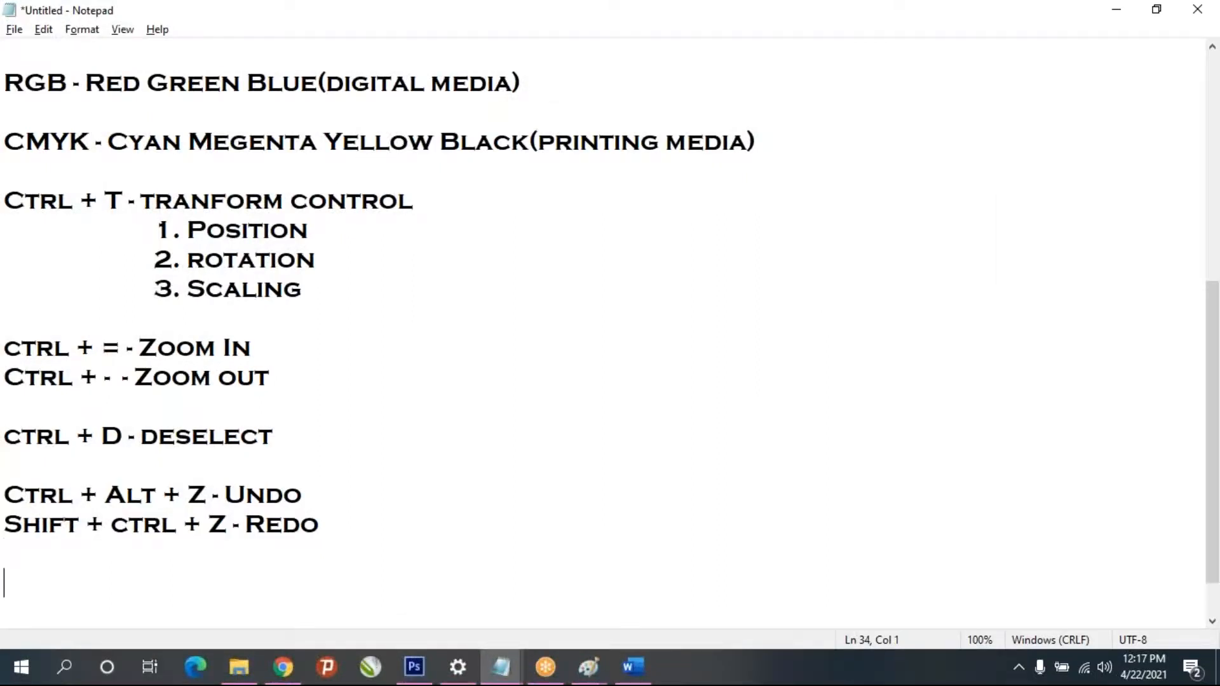
pyautogui.write('file')
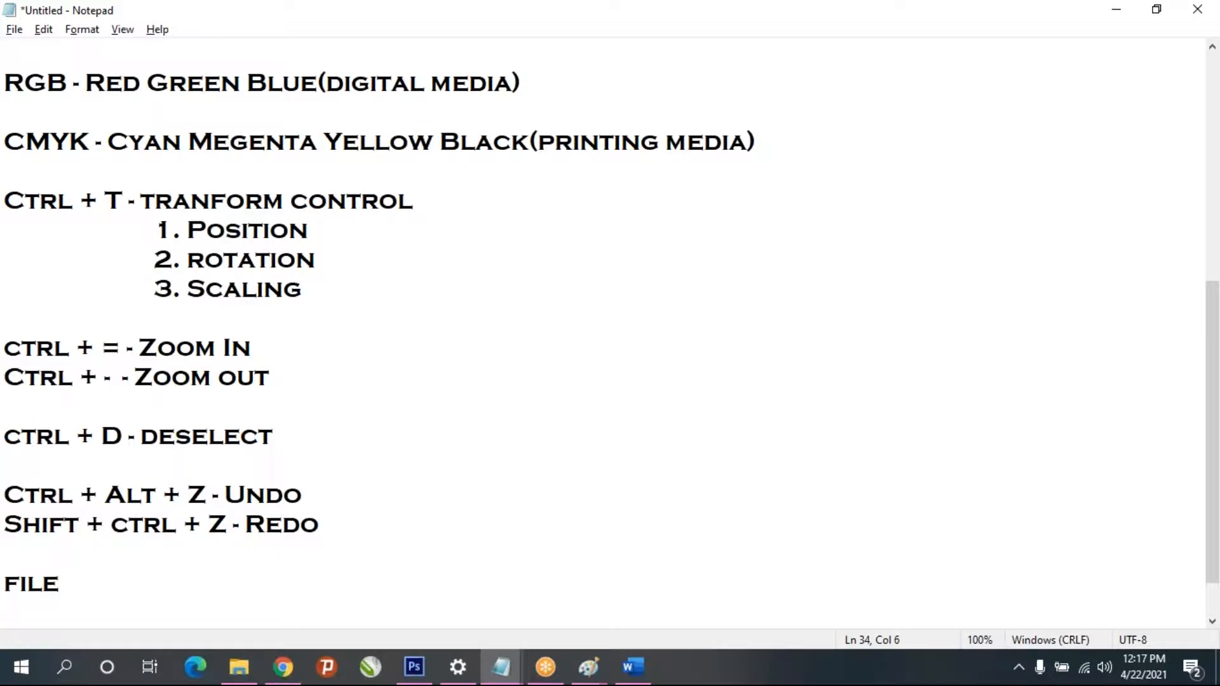
pyautogui.write(' forma')
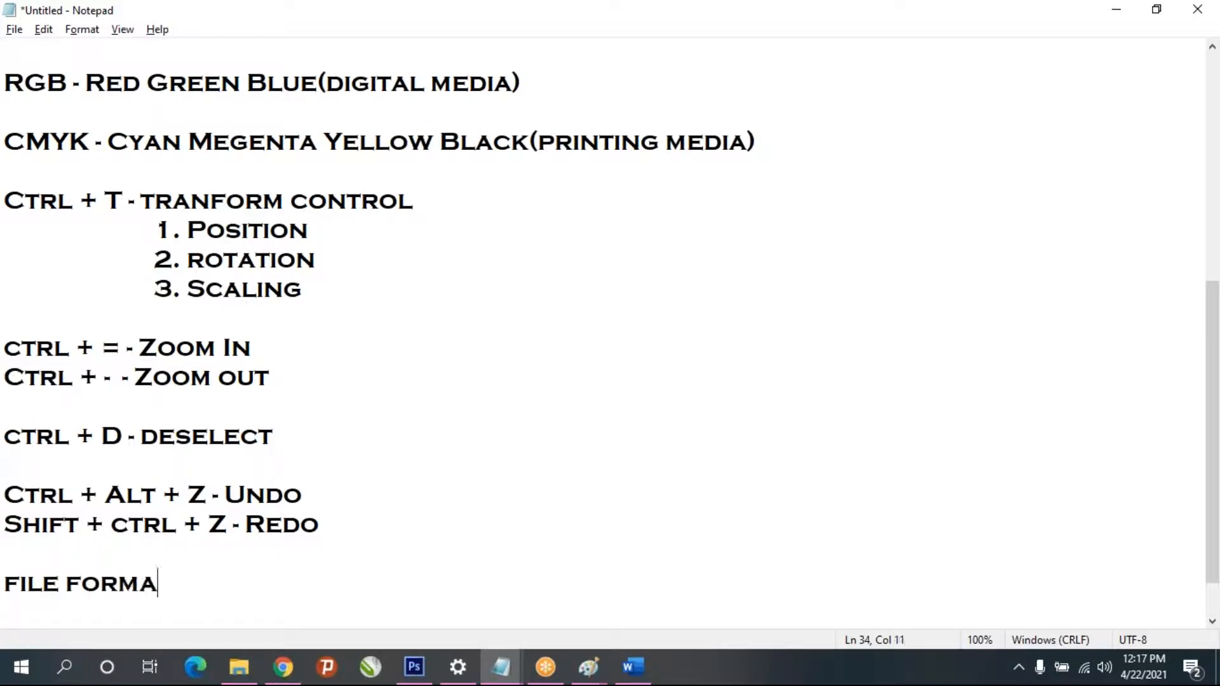
pyautogui.write('te')
pyautogui.write('-:')
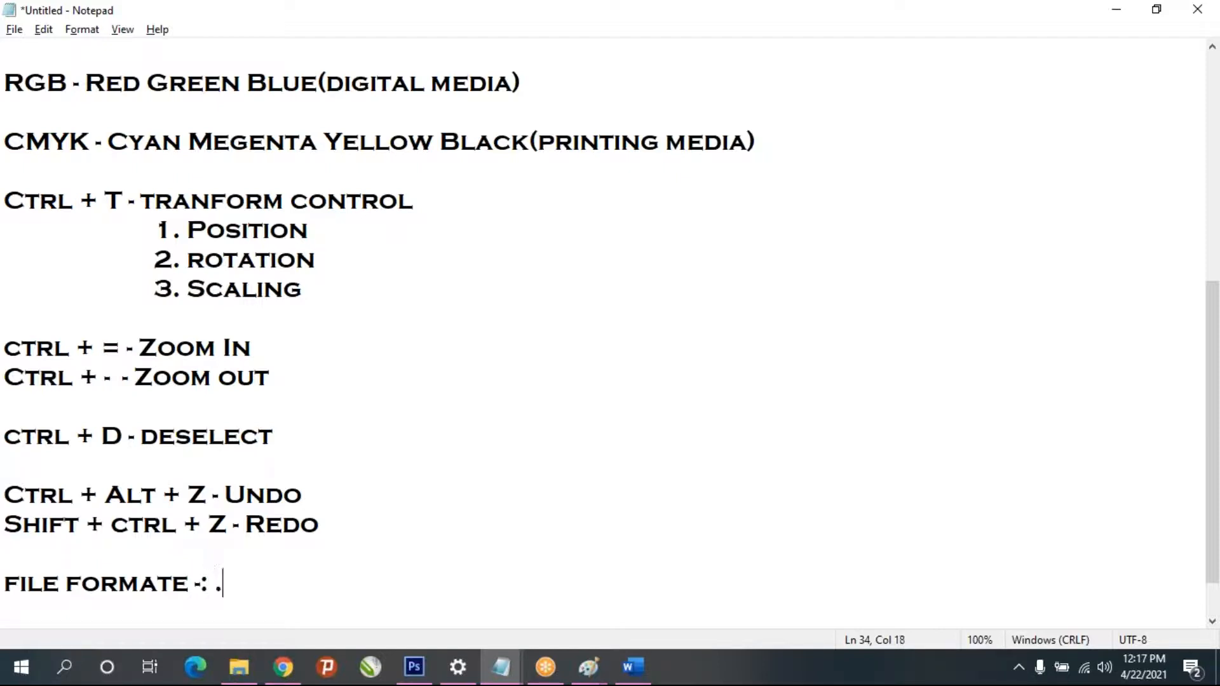
pyautogui.write('.PSD')
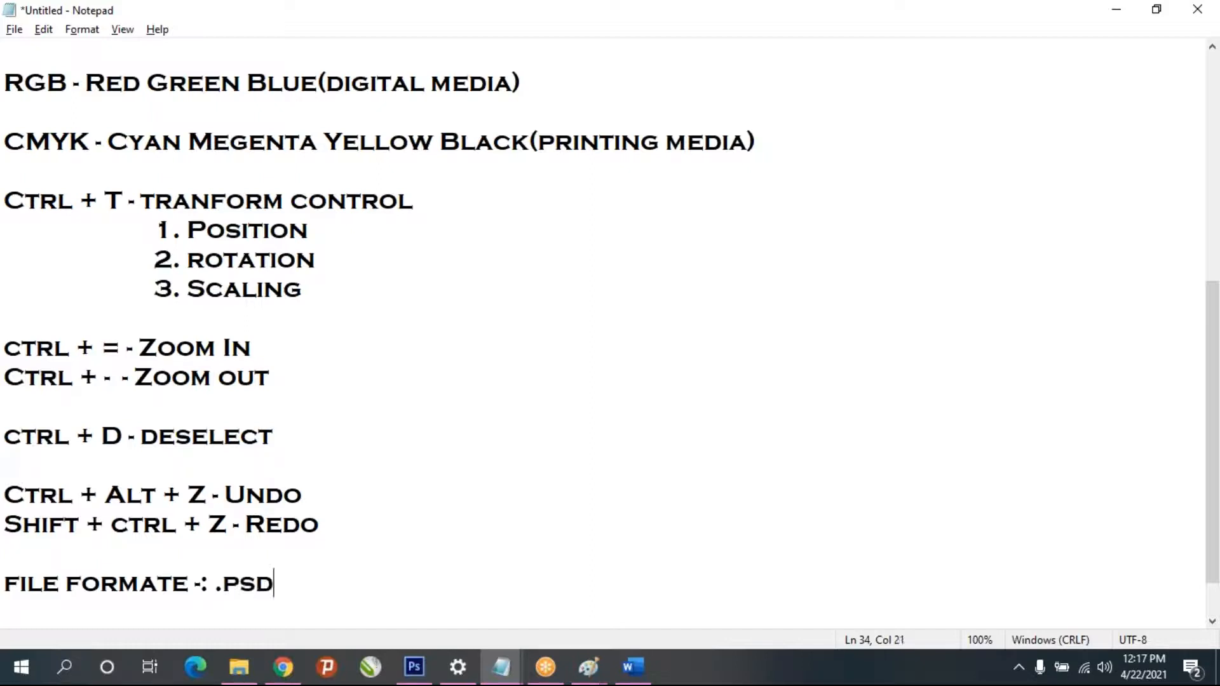
pyautogui.scroll(1, 400, 474)
pyautogui.scroll(-2, 400, 474)
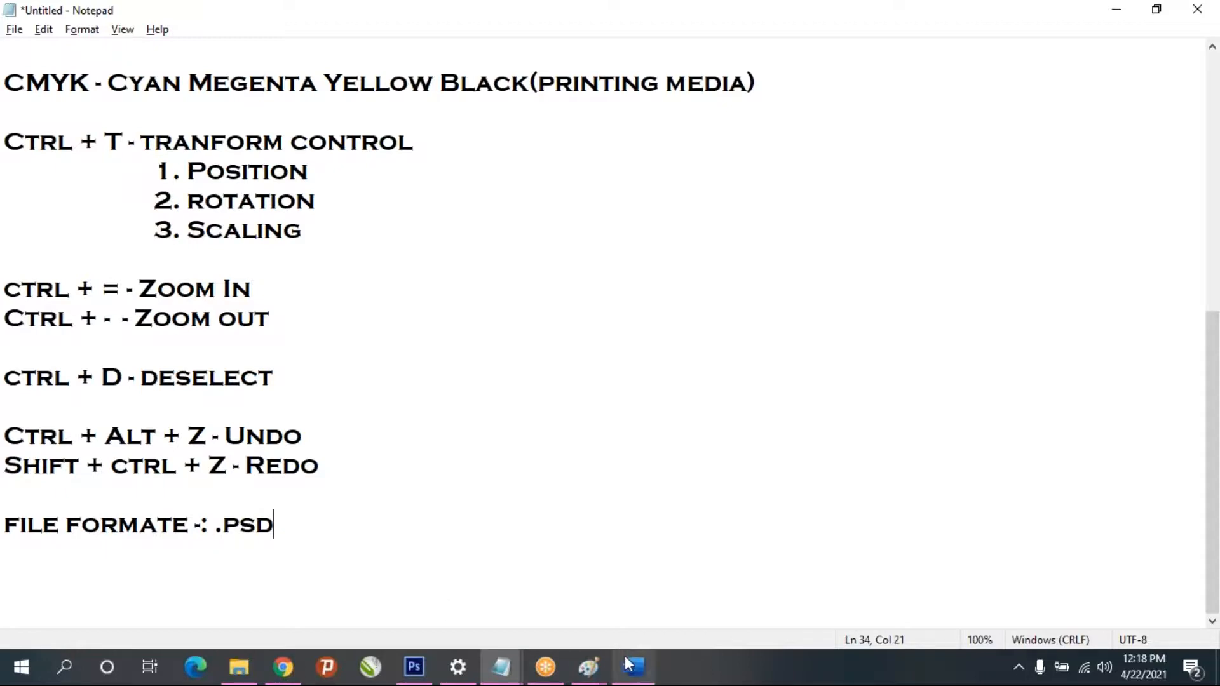
# - Return to Photoshop and save the composite to the Desktop as background changing in PSD format, with Maximize Compatibility on
pyautogui.click(413, 667)
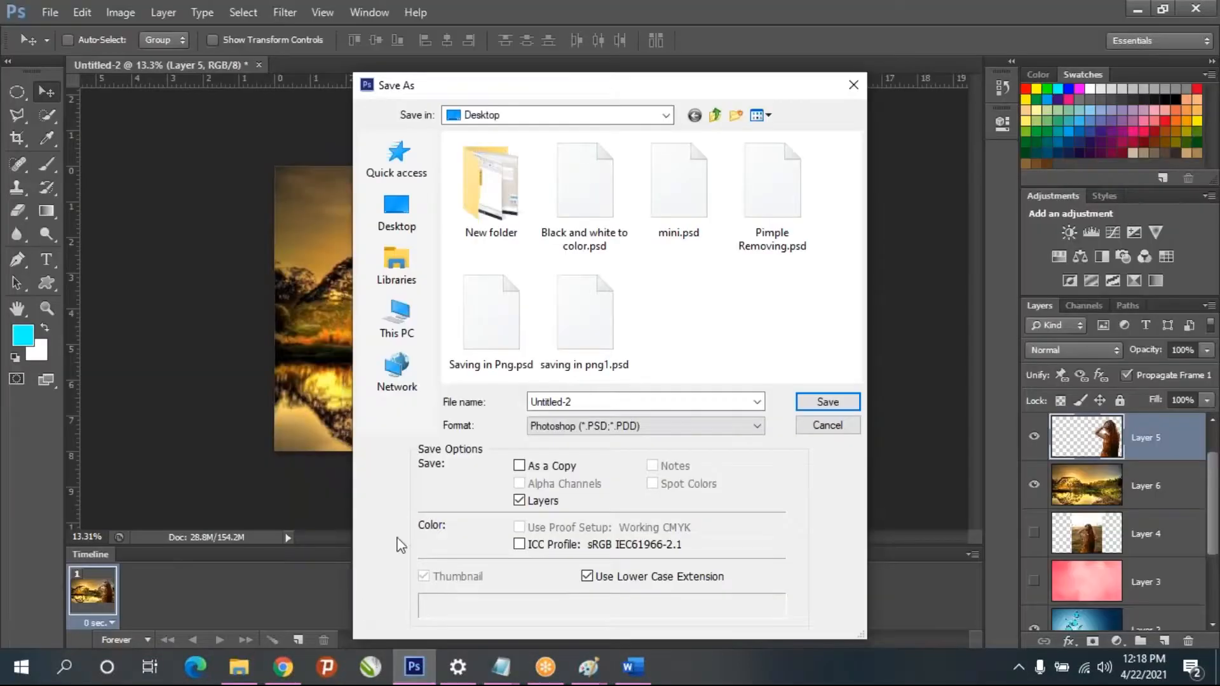
pyautogui.click(610, 433)
pyautogui.click(605, 421)
pyautogui.doubleClick(575, 398)
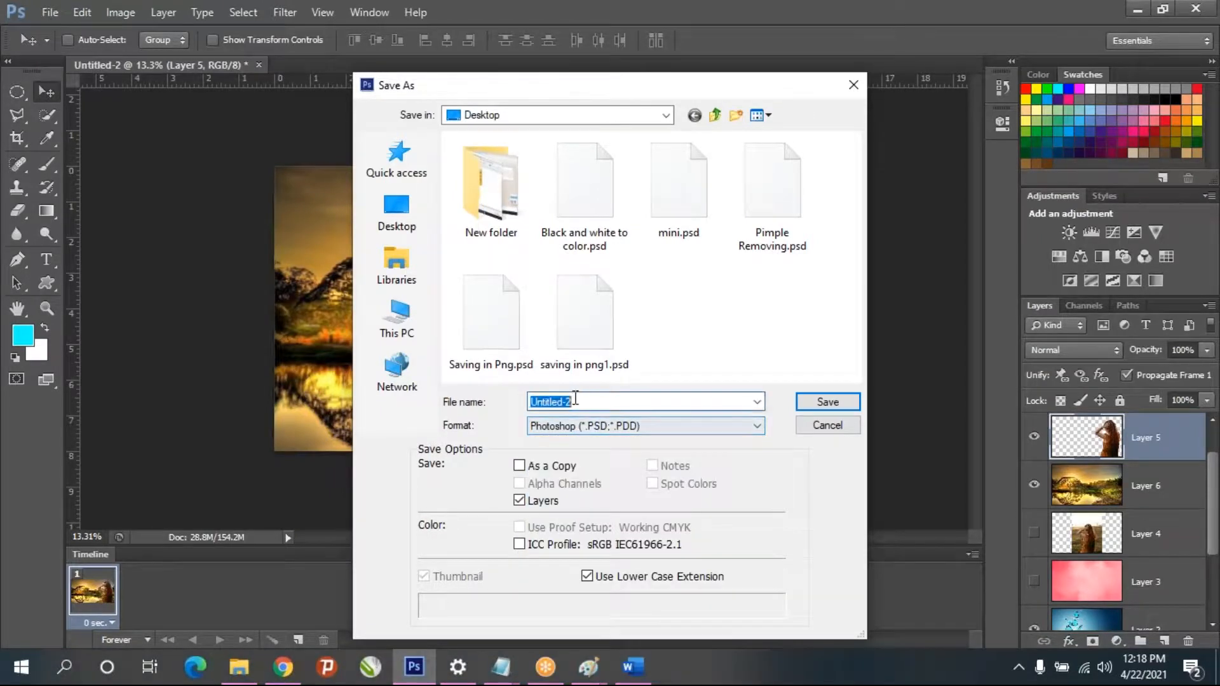
pyautogui.click(397, 210)
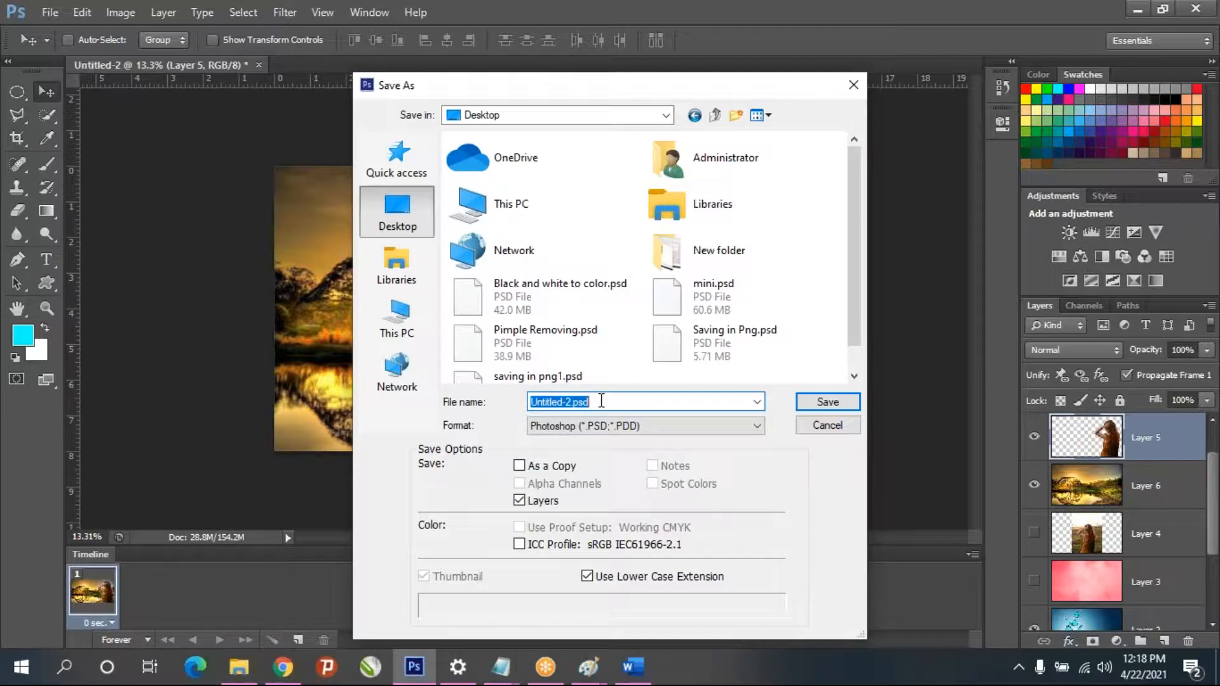
pyautogui.write('background changing')
pyautogui.click(397, 215)
pyautogui.click(826, 402)
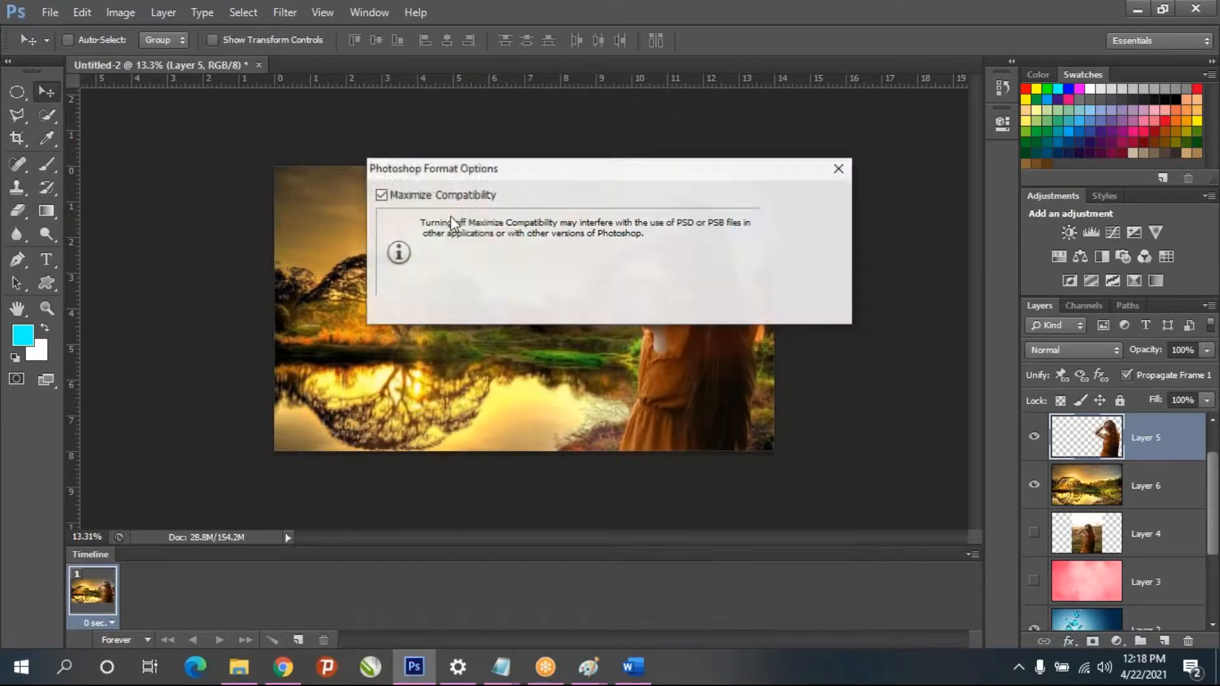
pyautogui.click(802, 198)
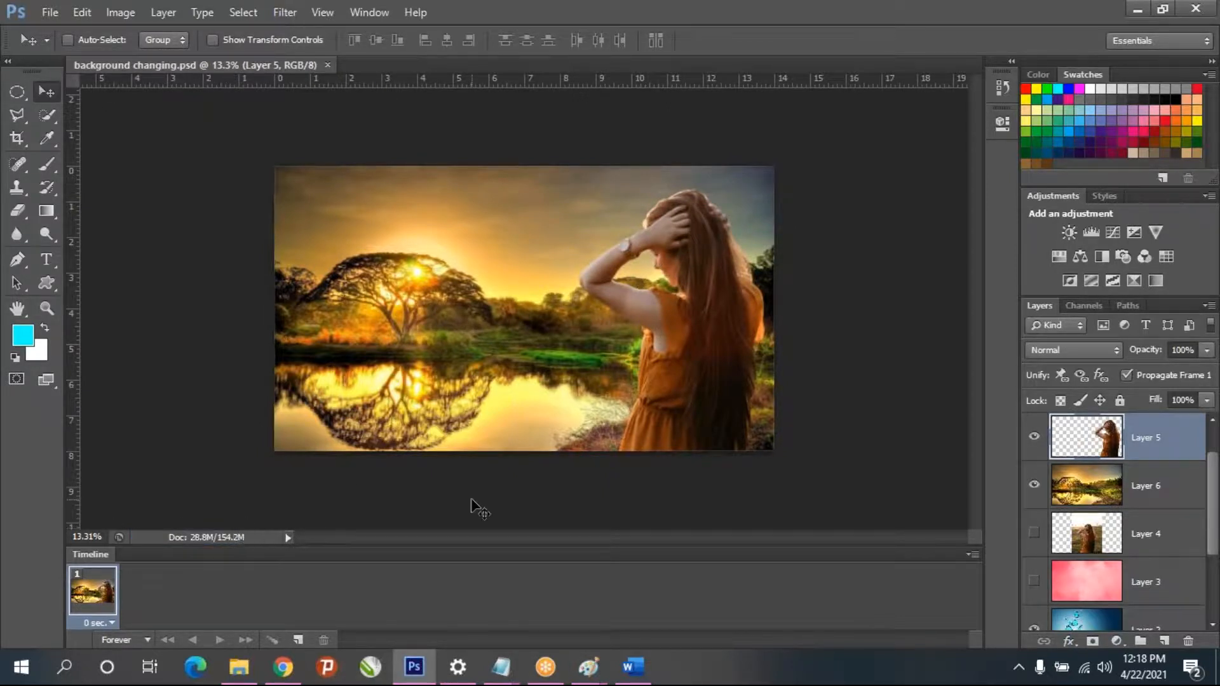
# - Show the desktop, refresh it, and move the background changing.psd file to the free space beneath the GettyImages picture
pyautogui.click(1138, 9)
pyautogui.click(933, 10)
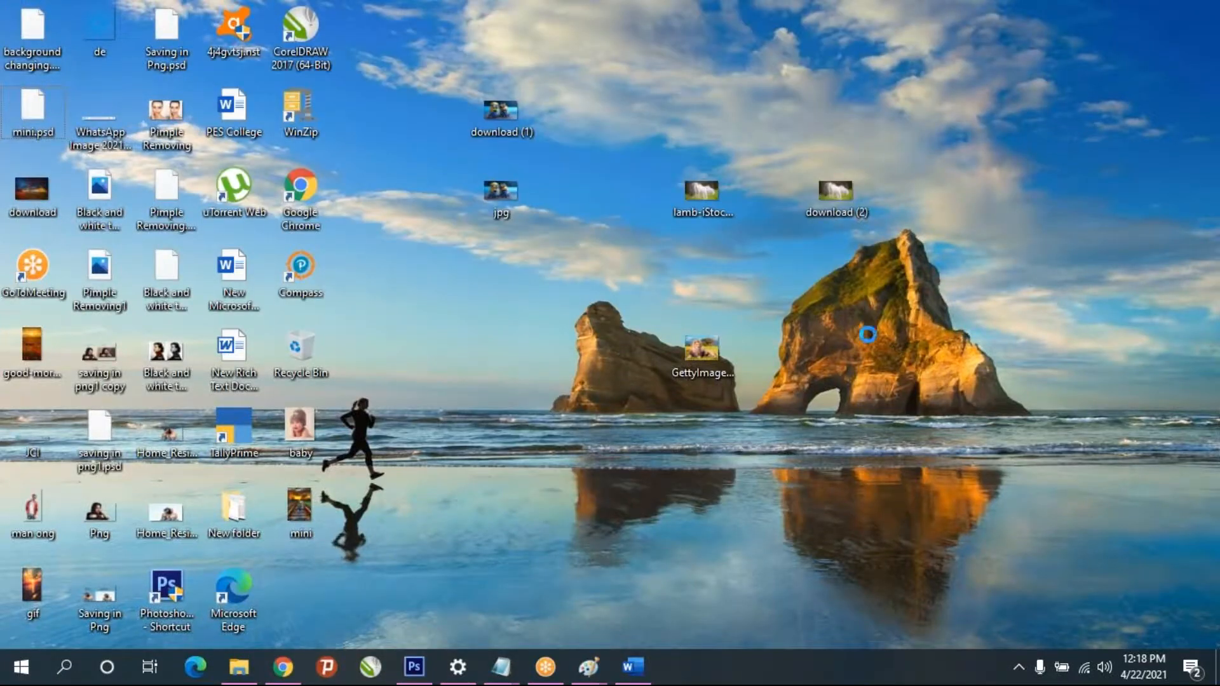
pyautogui.rightClick(894, 374)
pyautogui.click(894, 371)
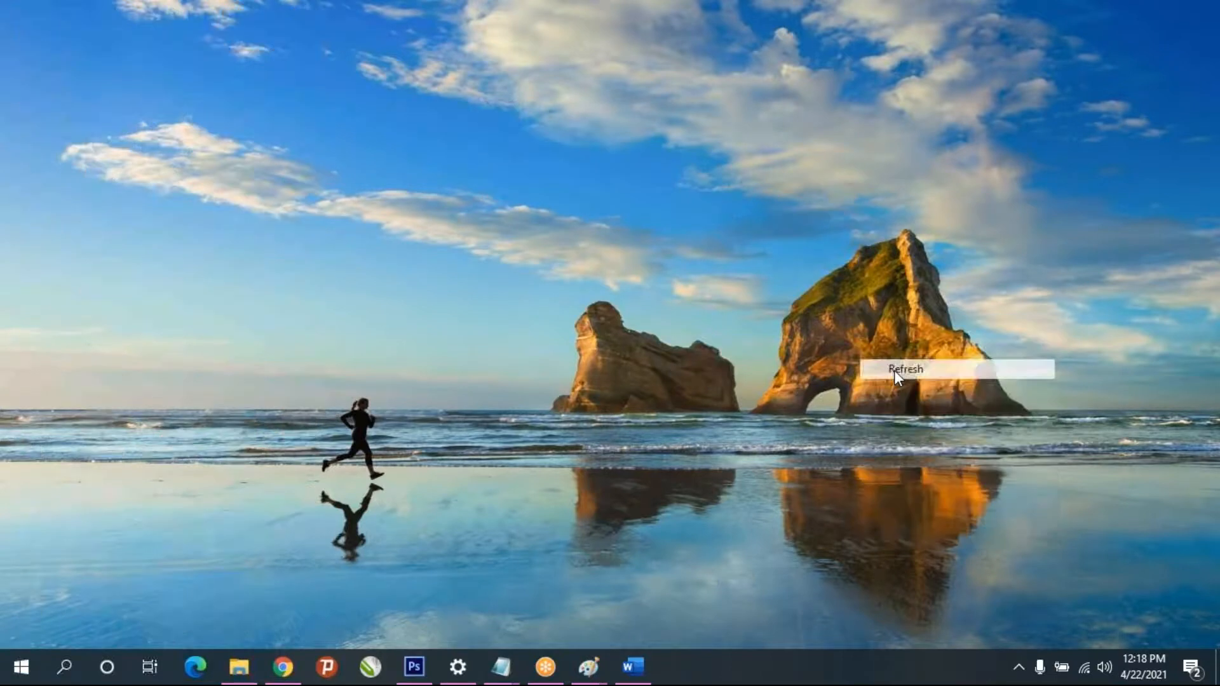
pyautogui.moveTo(29, 32); pyautogui.dragTo(664, 407)
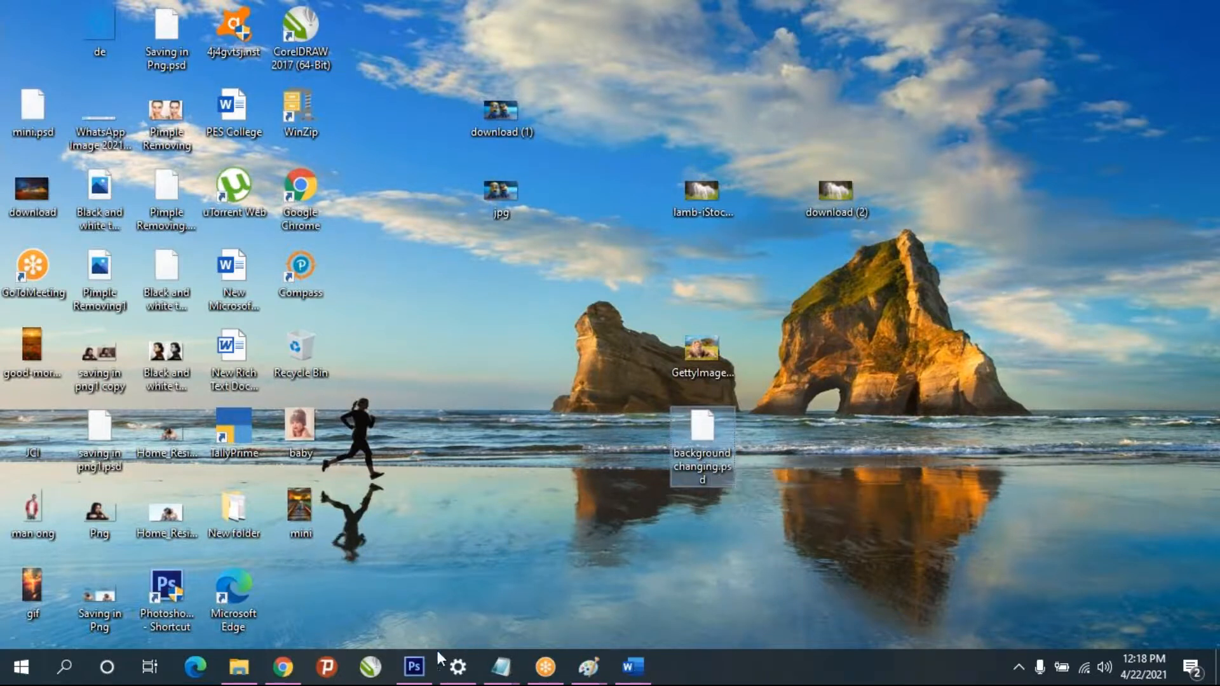
# - Switch back to Photoshop and save a JPEG copy named background changing.jpg to the Desktop at Maximum quality 12, Baseline ("Standard")
pyautogui.click(417, 664)
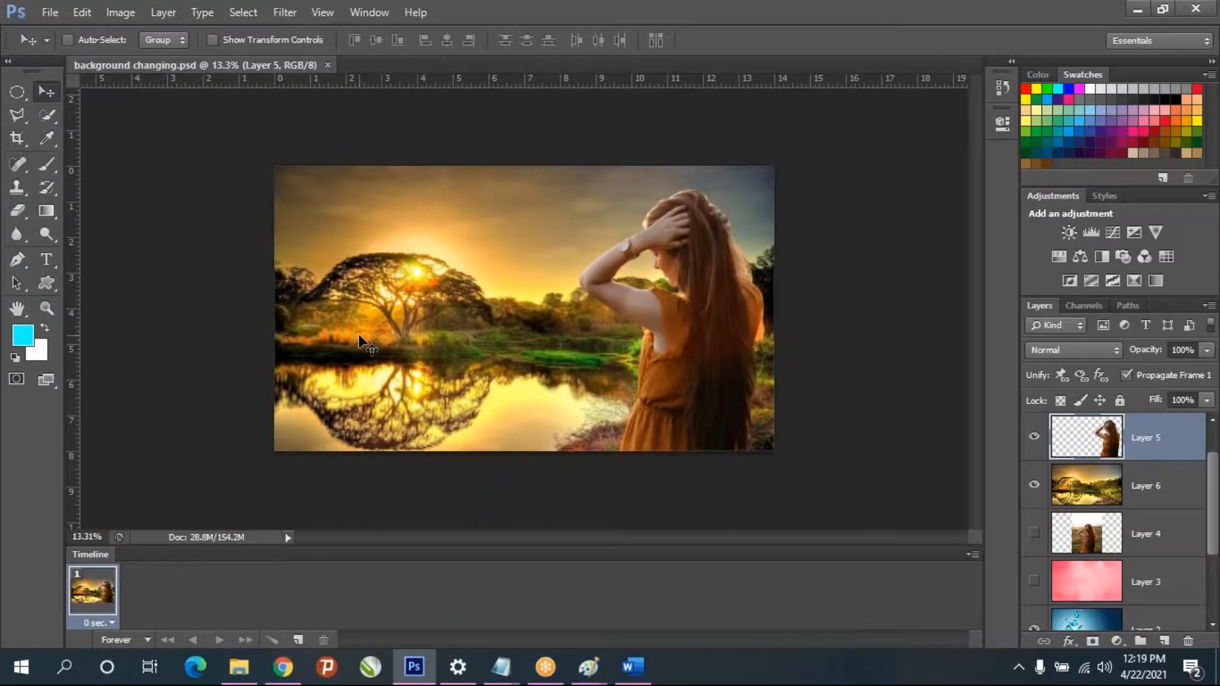
pyautogui.click(45, 14)
pyautogui.click(89, 226)
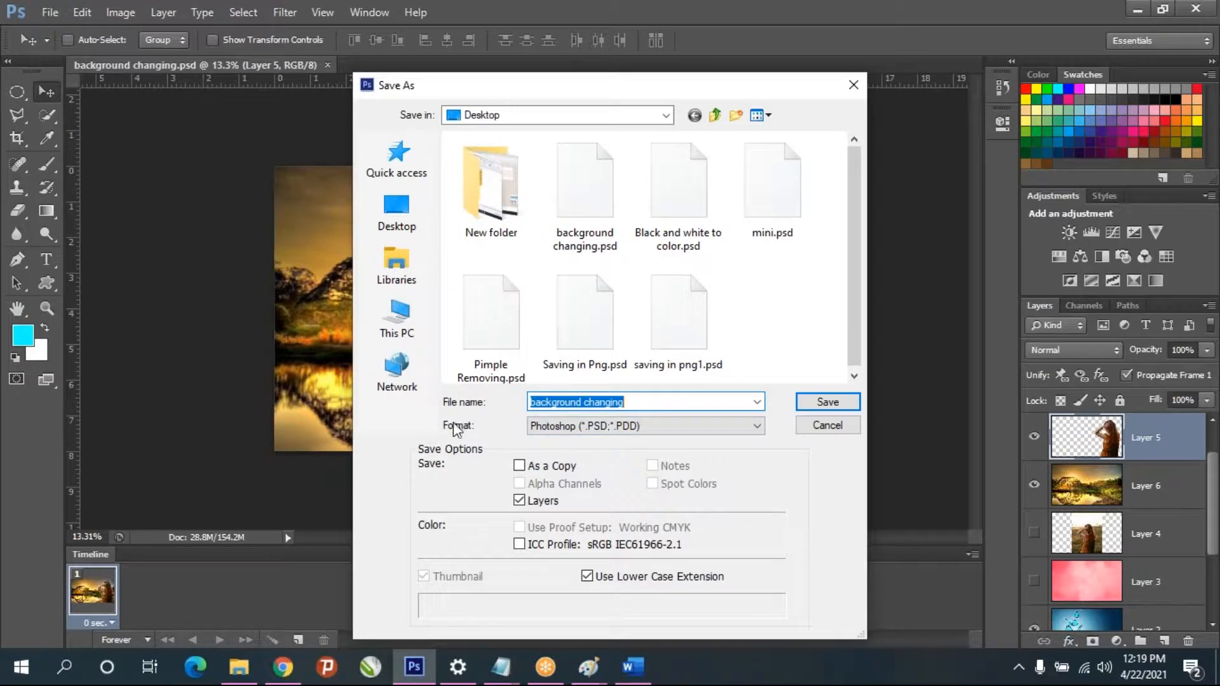
pyautogui.click(565, 430)
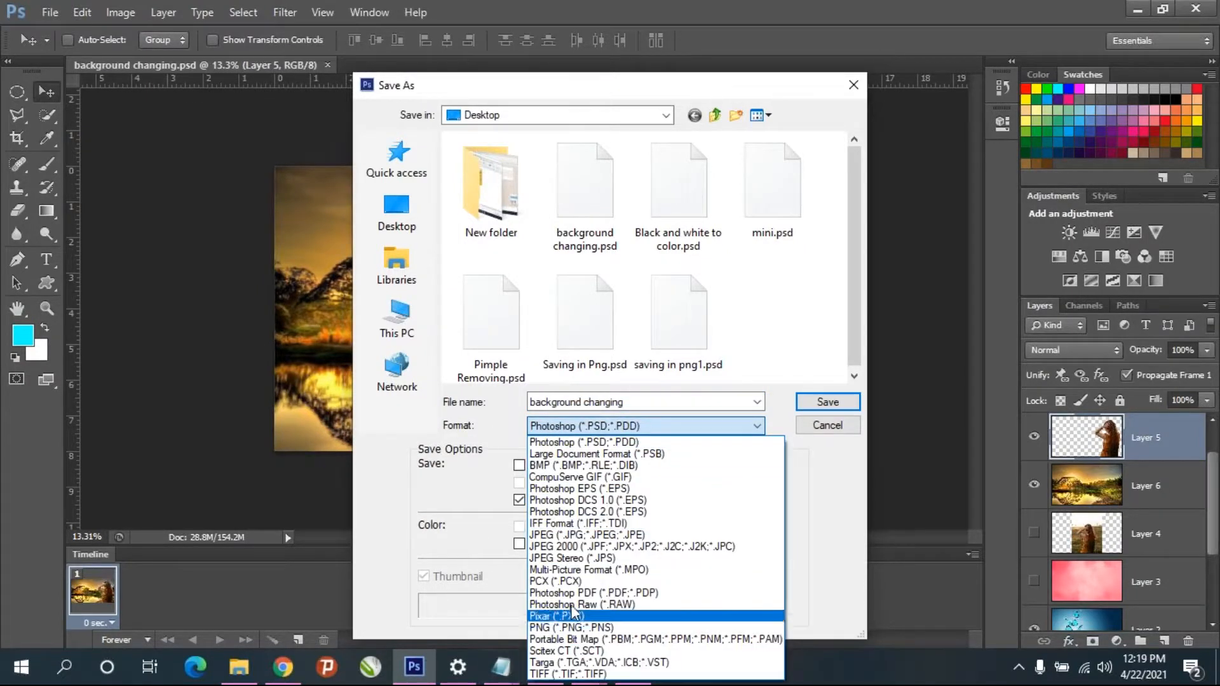
pyautogui.click(572, 535)
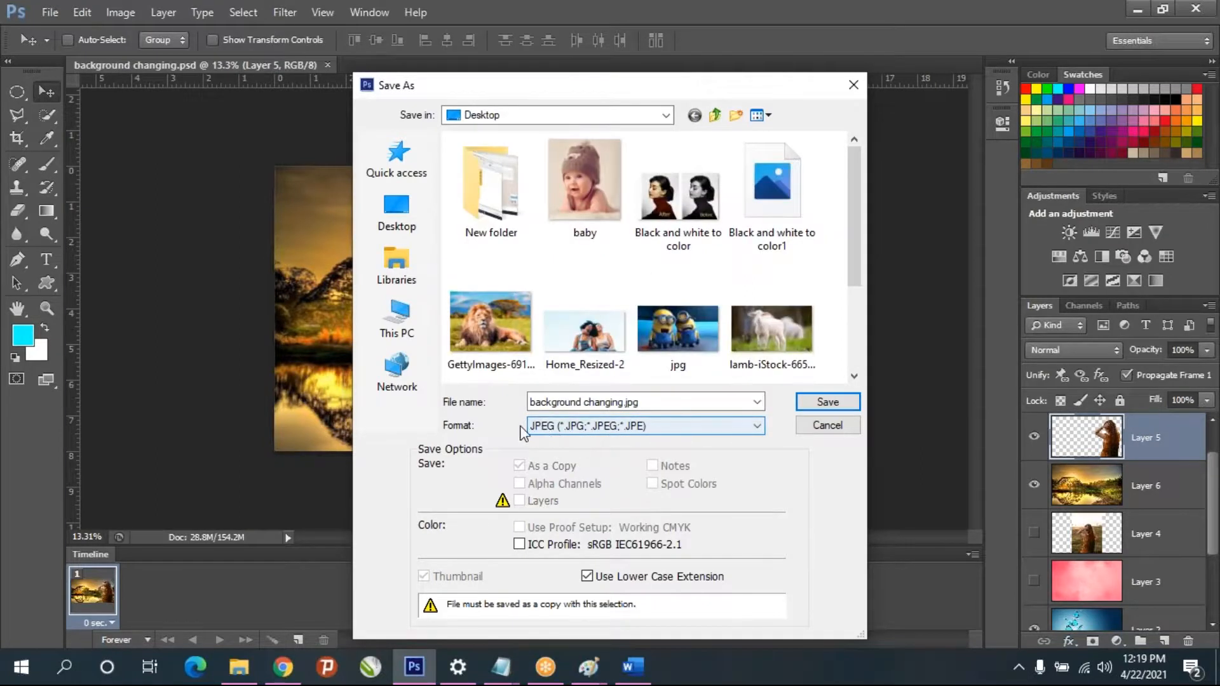
pyautogui.click(398, 212)
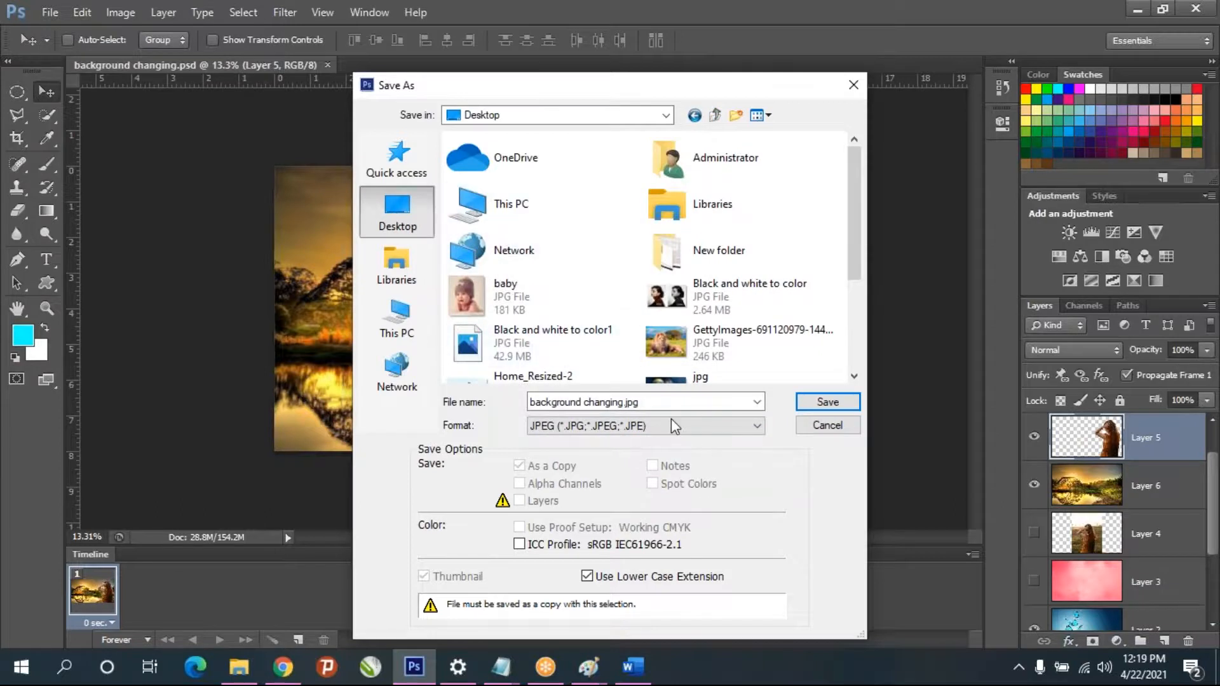
pyautogui.click(636, 402)
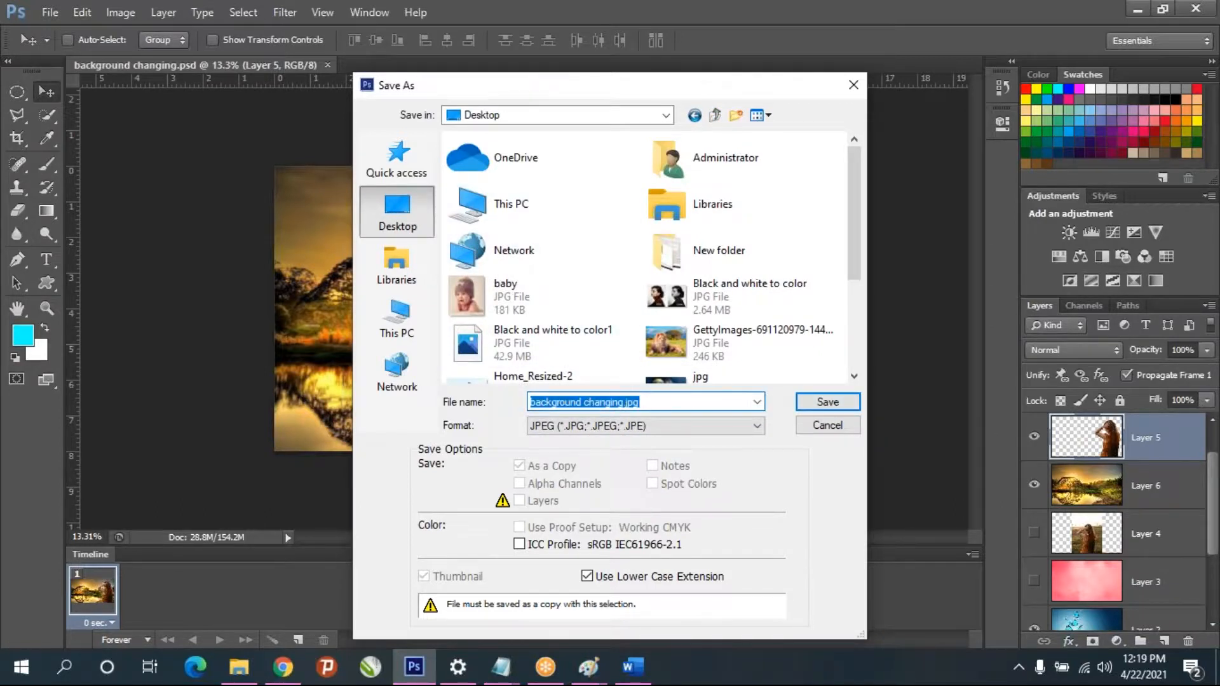
pyautogui.click(829, 406)
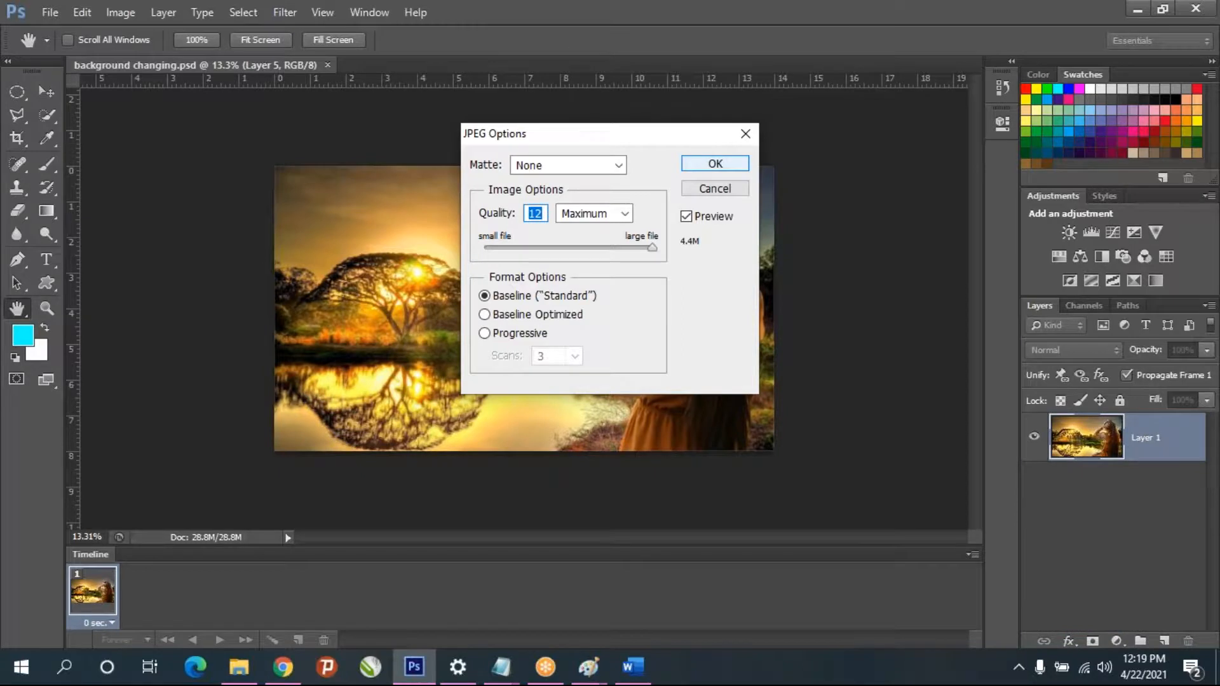
pyautogui.click(715, 164)
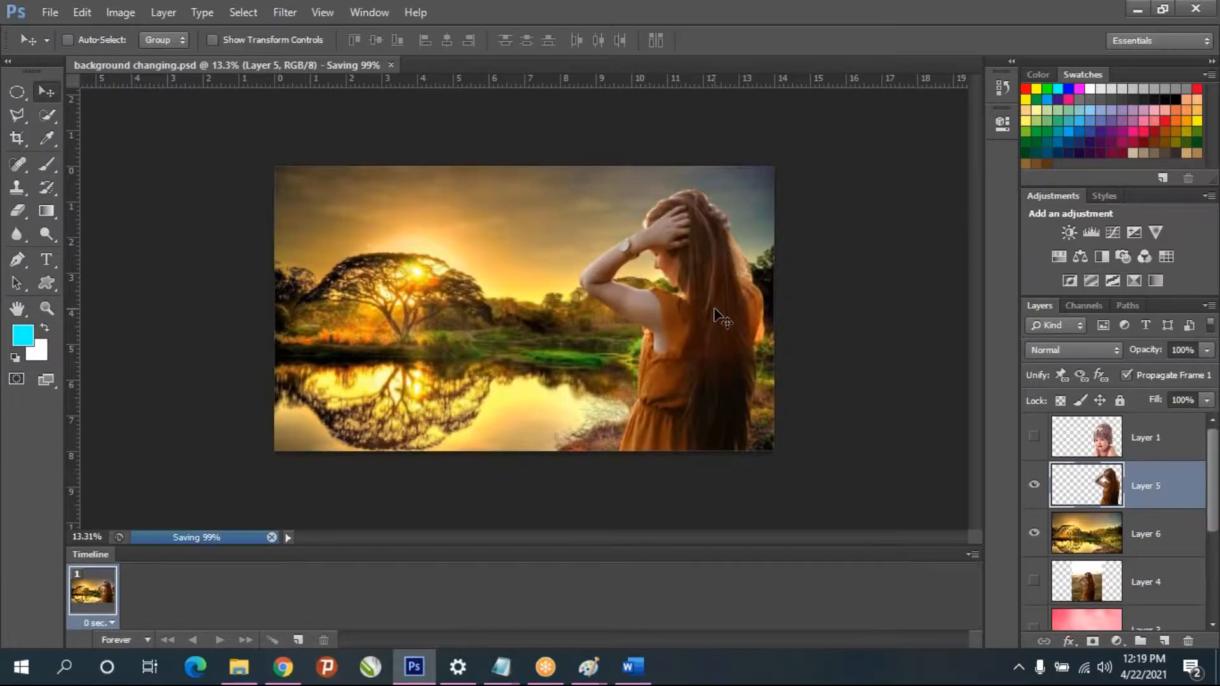
# - Place the background changing JPEG beside its PSD file on the desktop, and close the PSD document in Photoshop
pyautogui.press('super+d')
pyautogui.moveTo(396, 201); pyautogui.dragTo(586, 378)
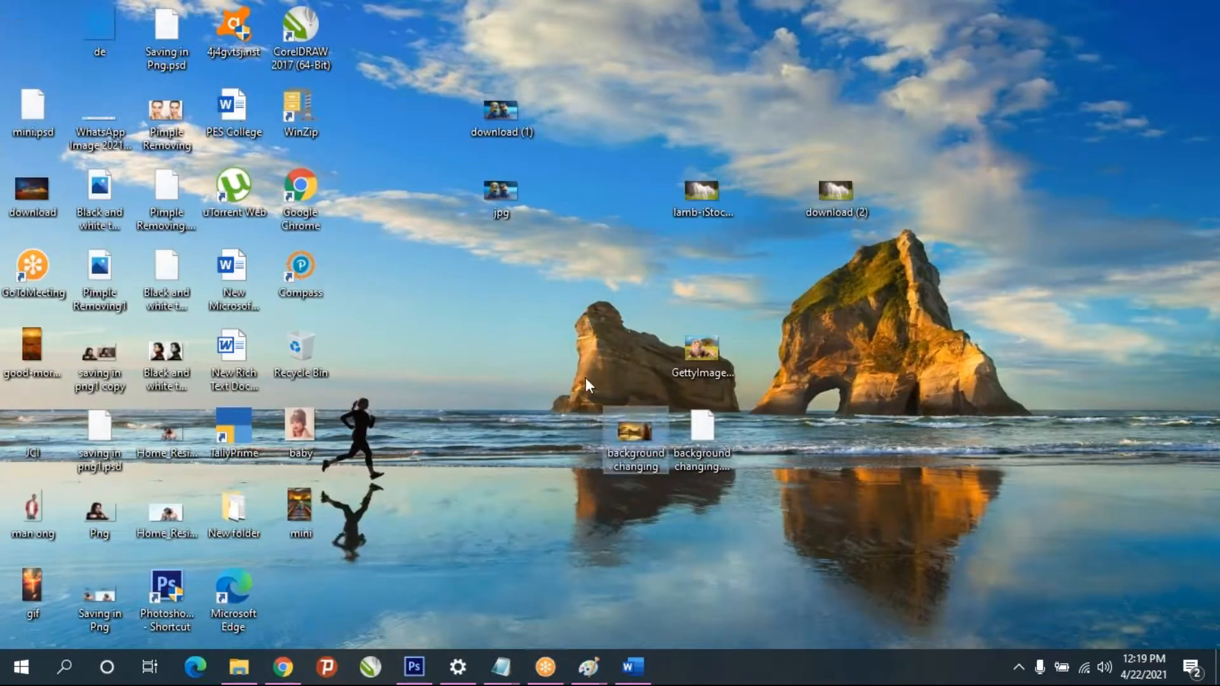
pyautogui.click(412, 679)
pyautogui.click(329, 66)
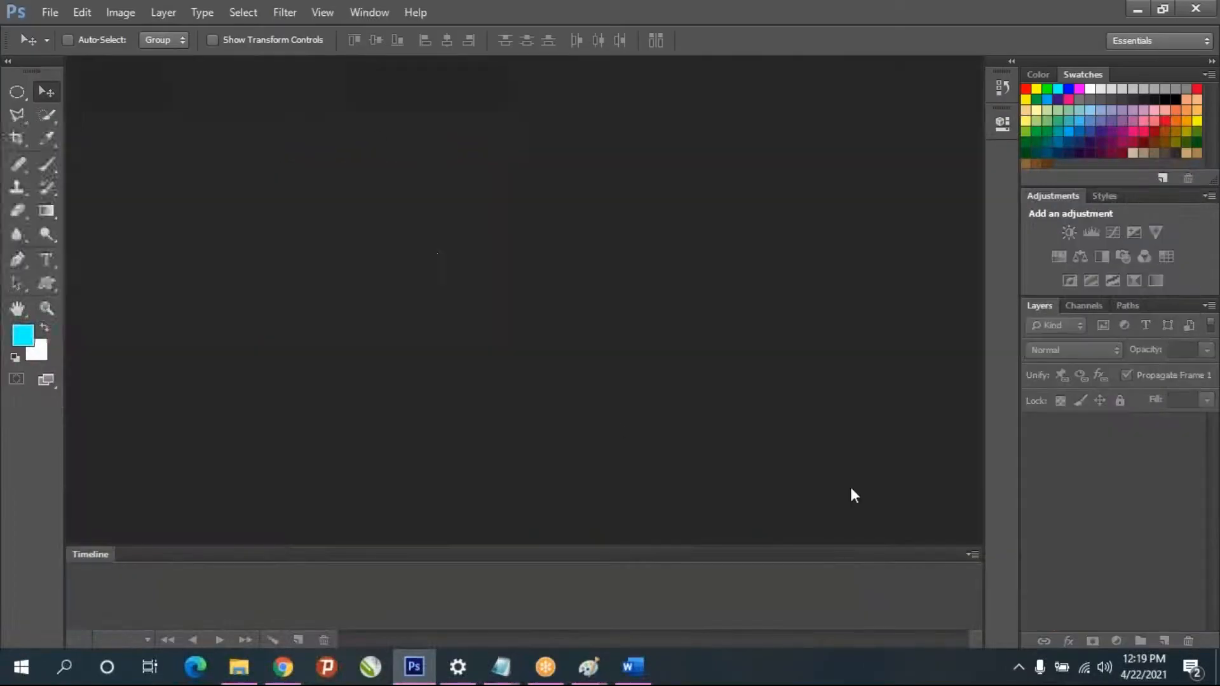
# - Open the background changing JPEG from the Desktop in Photoshop
pyautogui.click(434, 664)
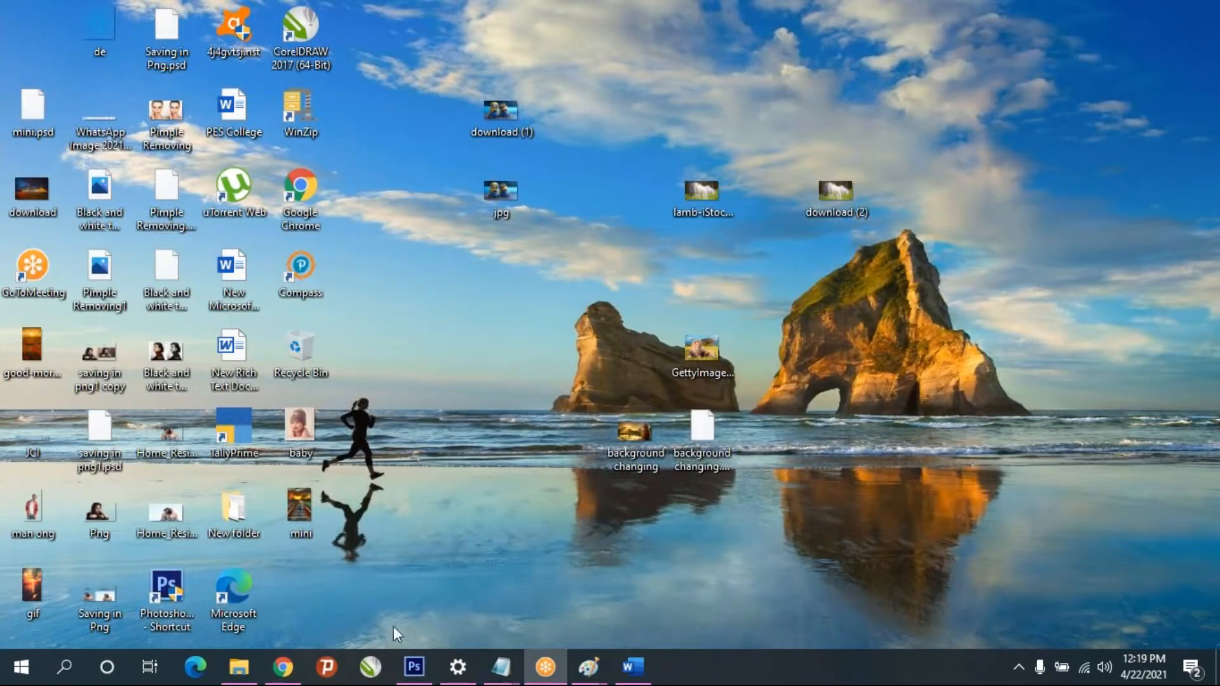
pyautogui.click(413, 666)
pyautogui.click(50, 12)
pyautogui.click(69, 49)
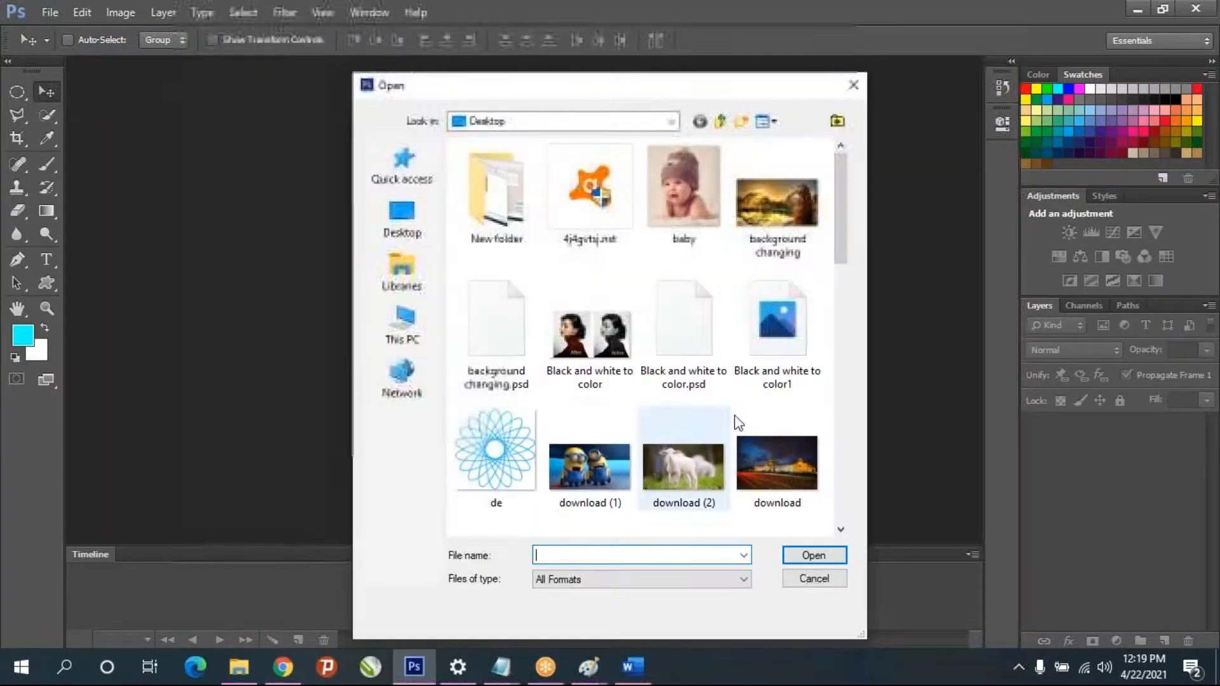
pyautogui.click(776, 203)
pyautogui.click(814, 555)
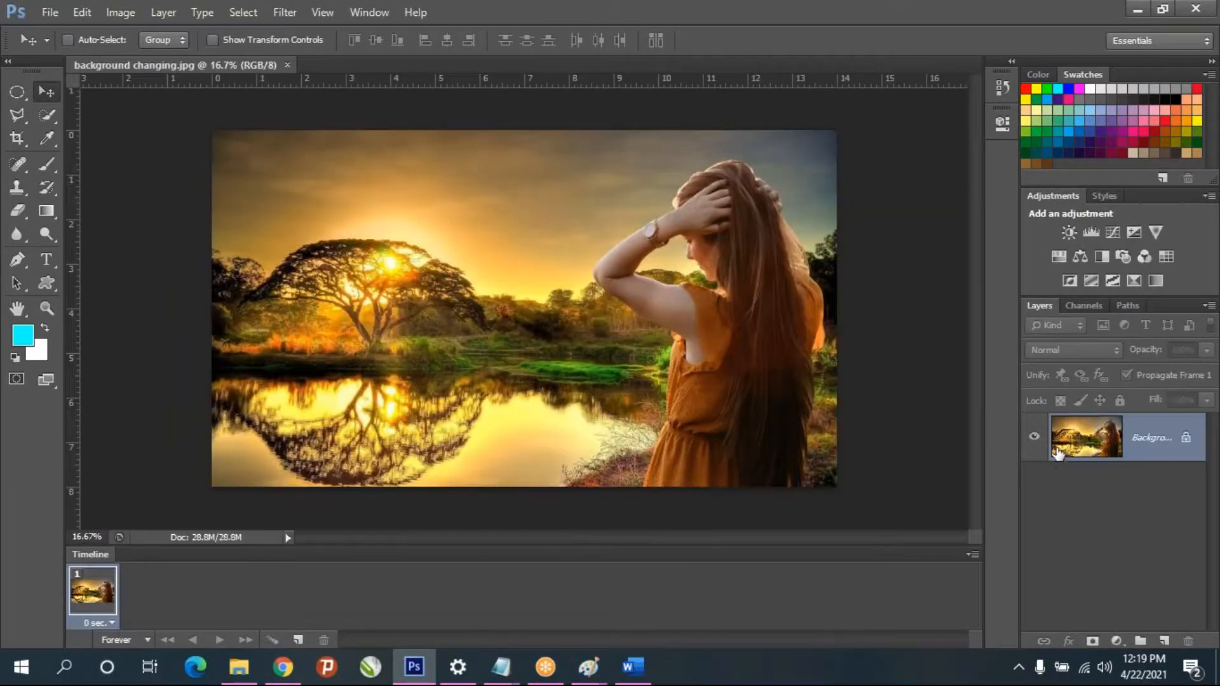
# - Open background changing.psd from the Desktop
pyautogui.click(46, 11)
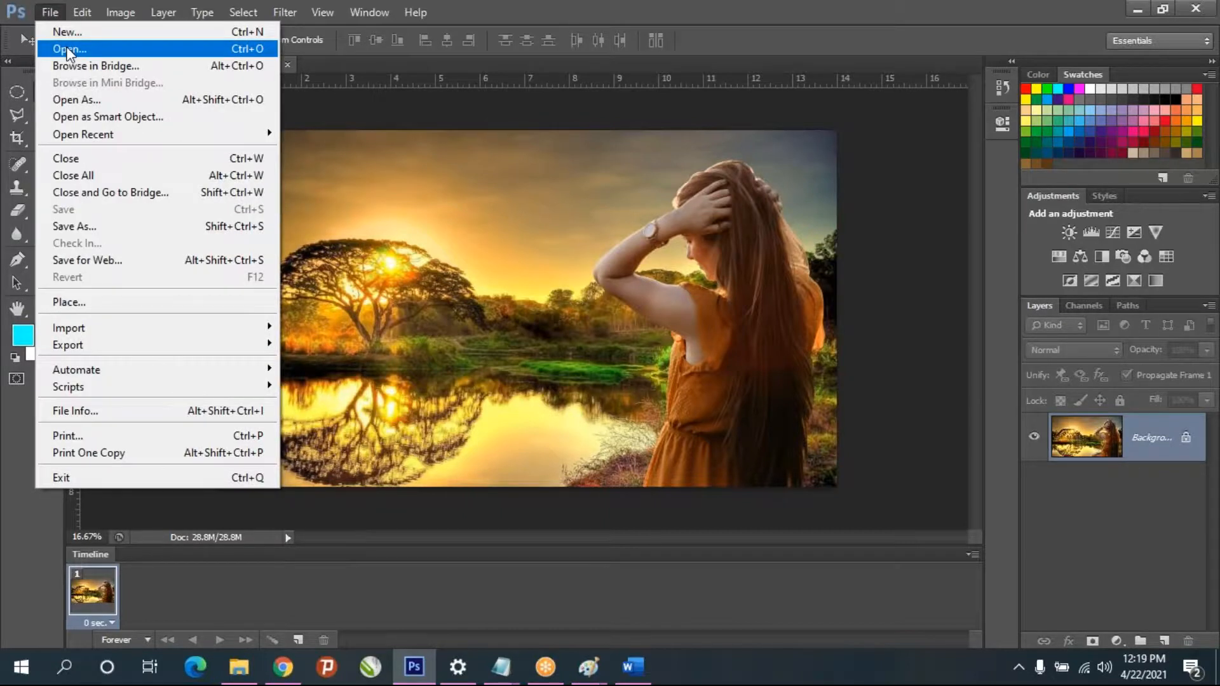
pyautogui.click(68, 48)
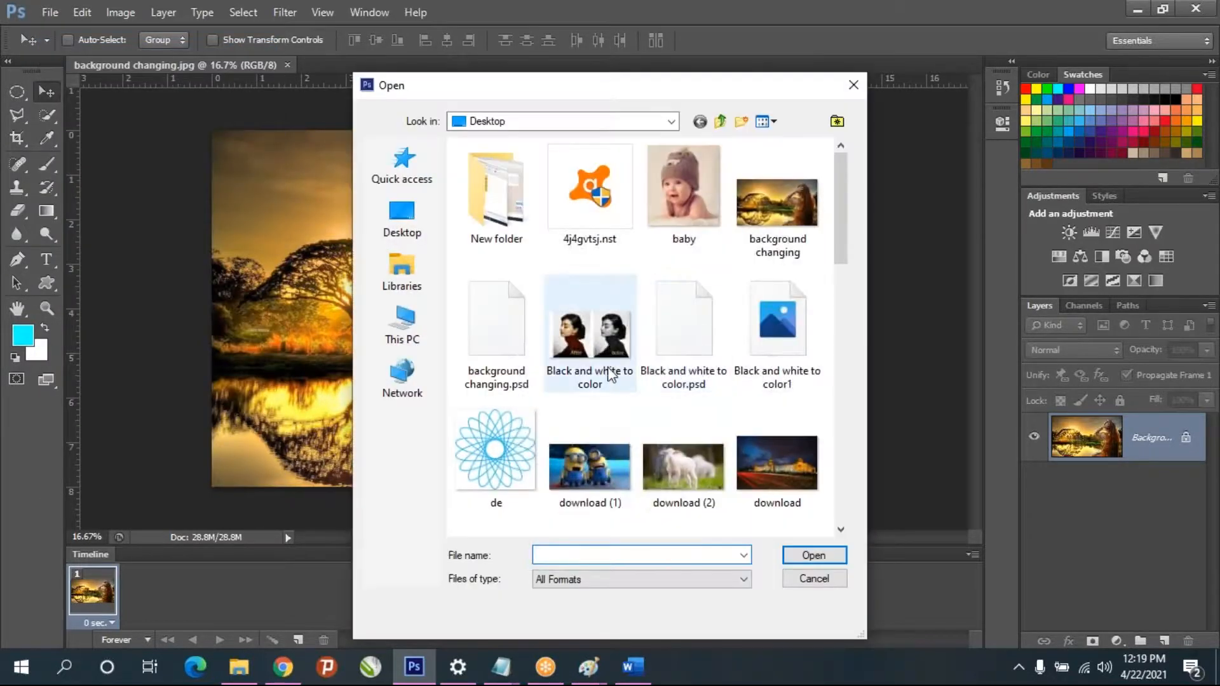
pyautogui.click(497, 355)
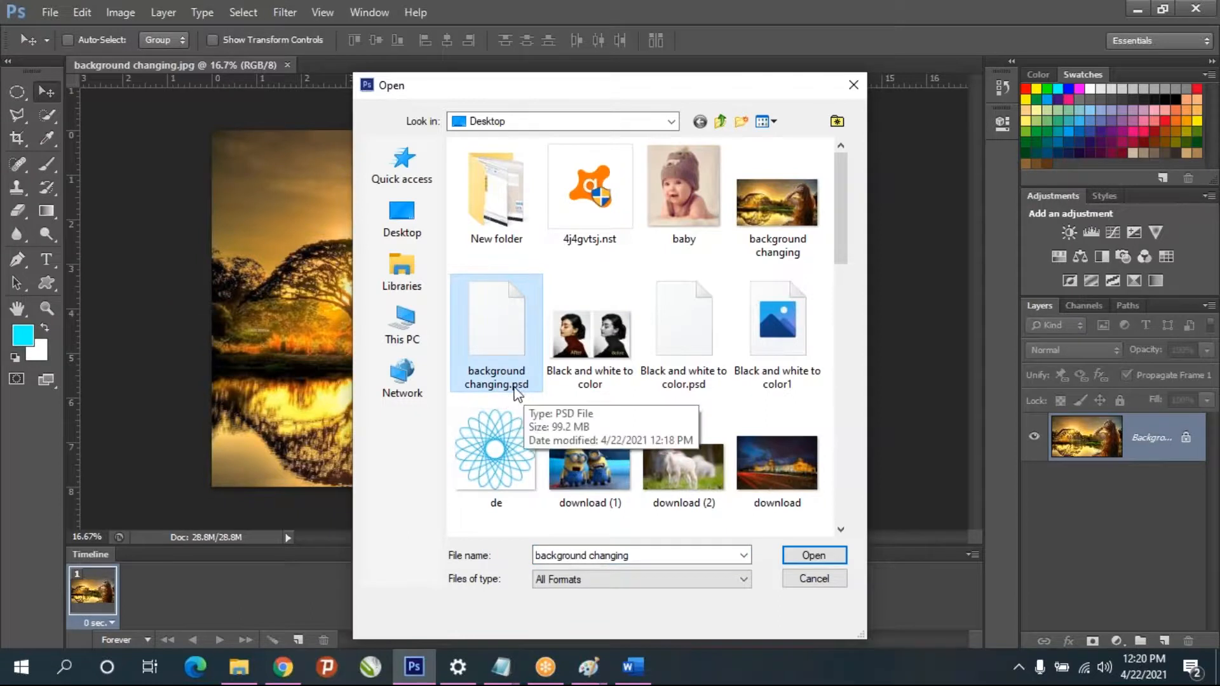
pyautogui.click(802, 556)
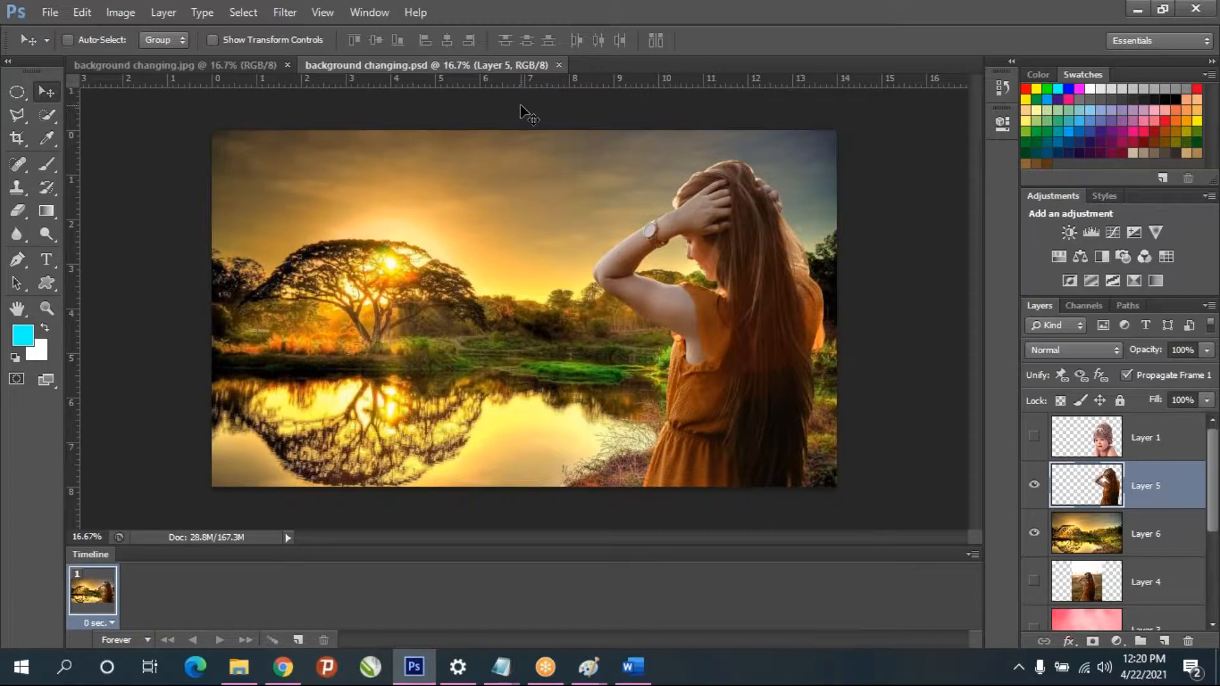
# - Hide Layer 5 and Layer 6, and show Layer 3 and Layer 1 so the baby appears on the pink background
pyautogui.scroll(-1, 1054, 467)
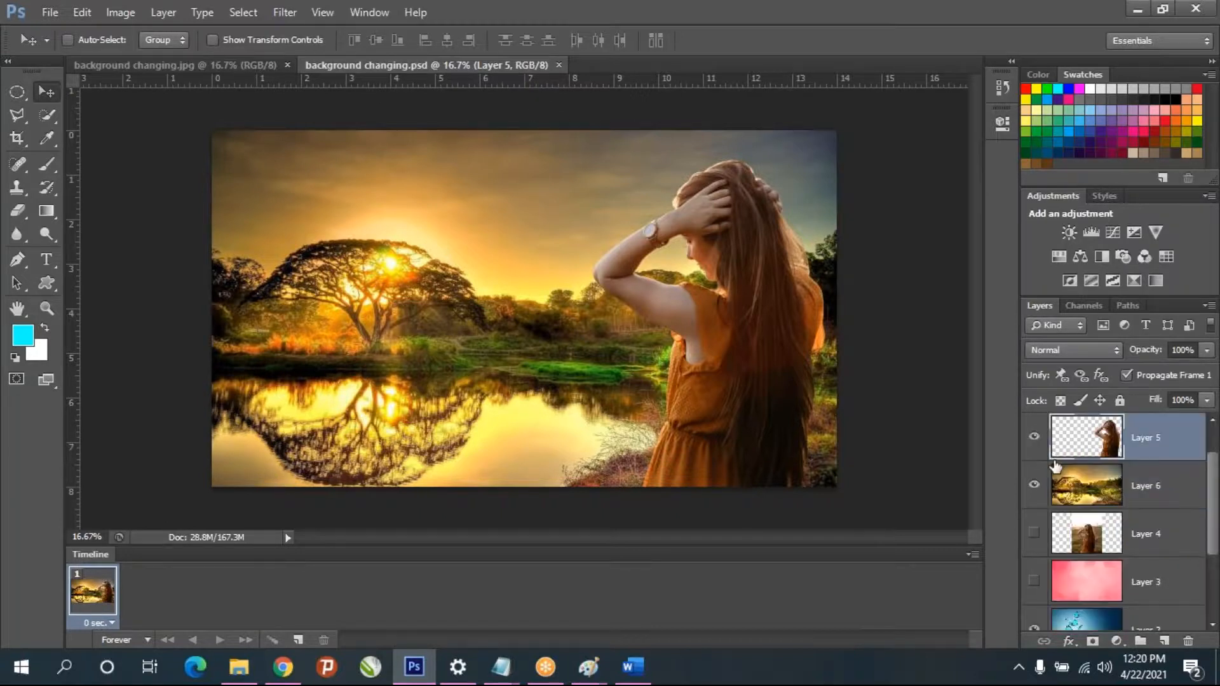
pyautogui.scroll(1, 1058, 475)
pyautogui.click(1034, 484)
pyautogui.click(1033, 533)
pyautogui.scroll(-2, 1118, 509)
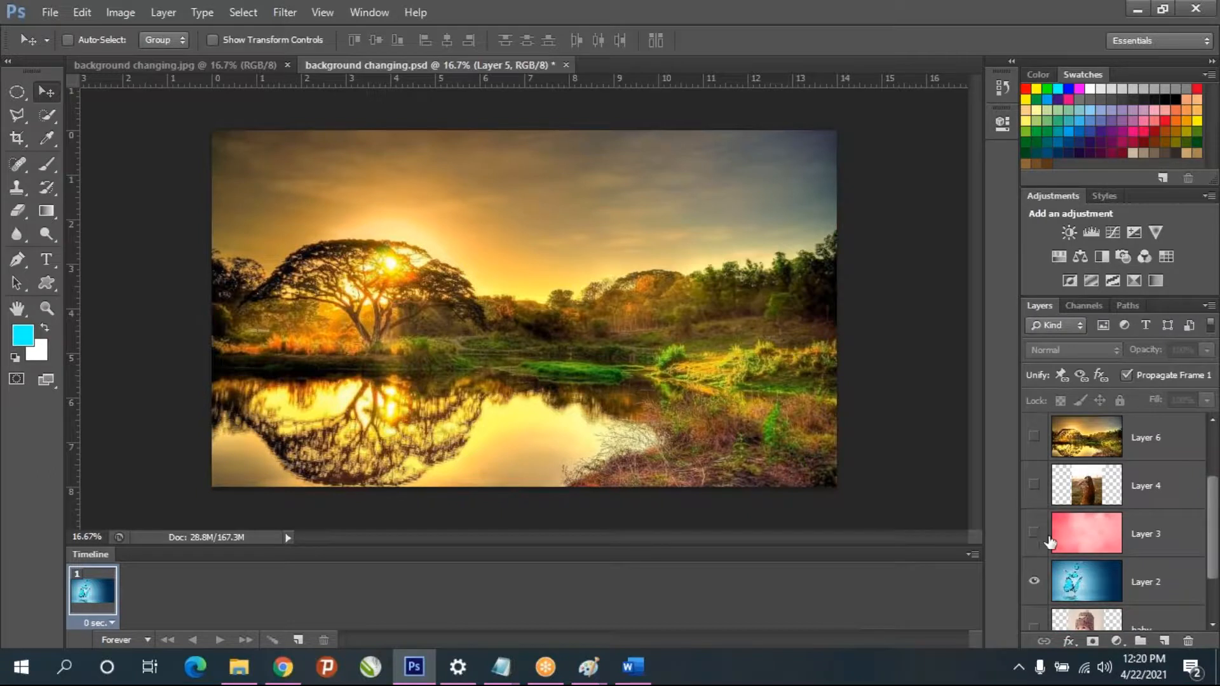
pyautogui.scroll(2, 1047, 540)
pyautogui.click(1034, 438)
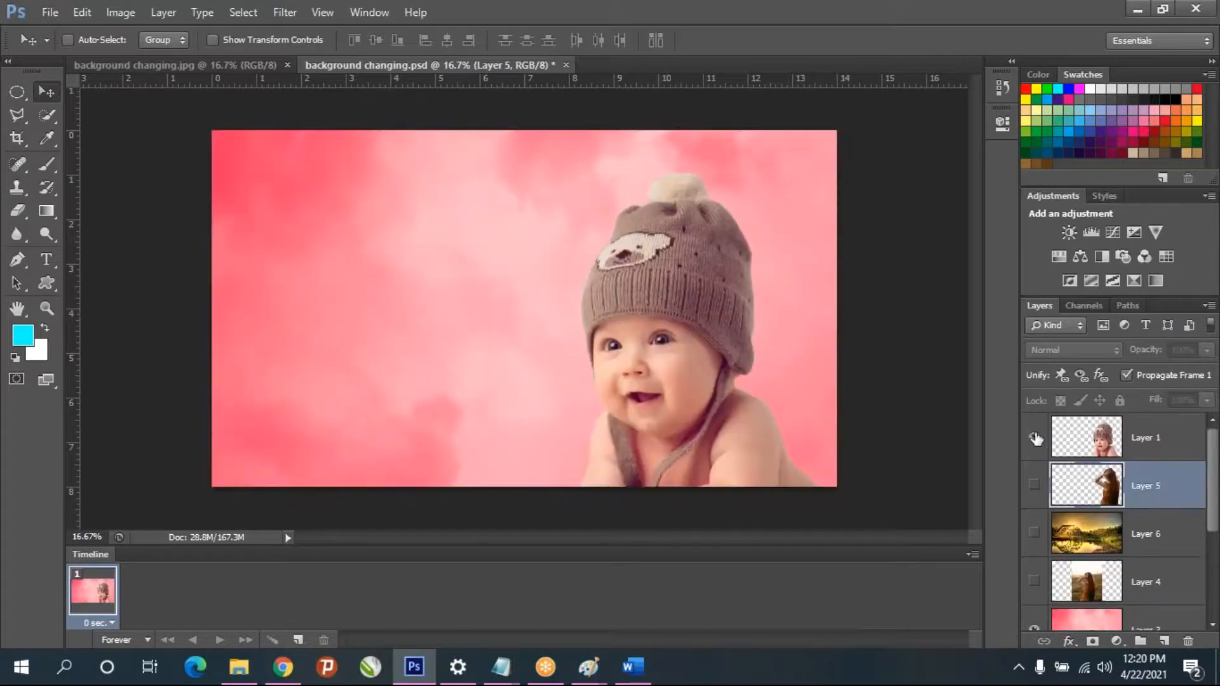
# - Select Layer 1 and move the baby horizontally to about the middle of the pink background
pyautogui.moveTo(676, 399); pyautogui.dragTo(541, 420)
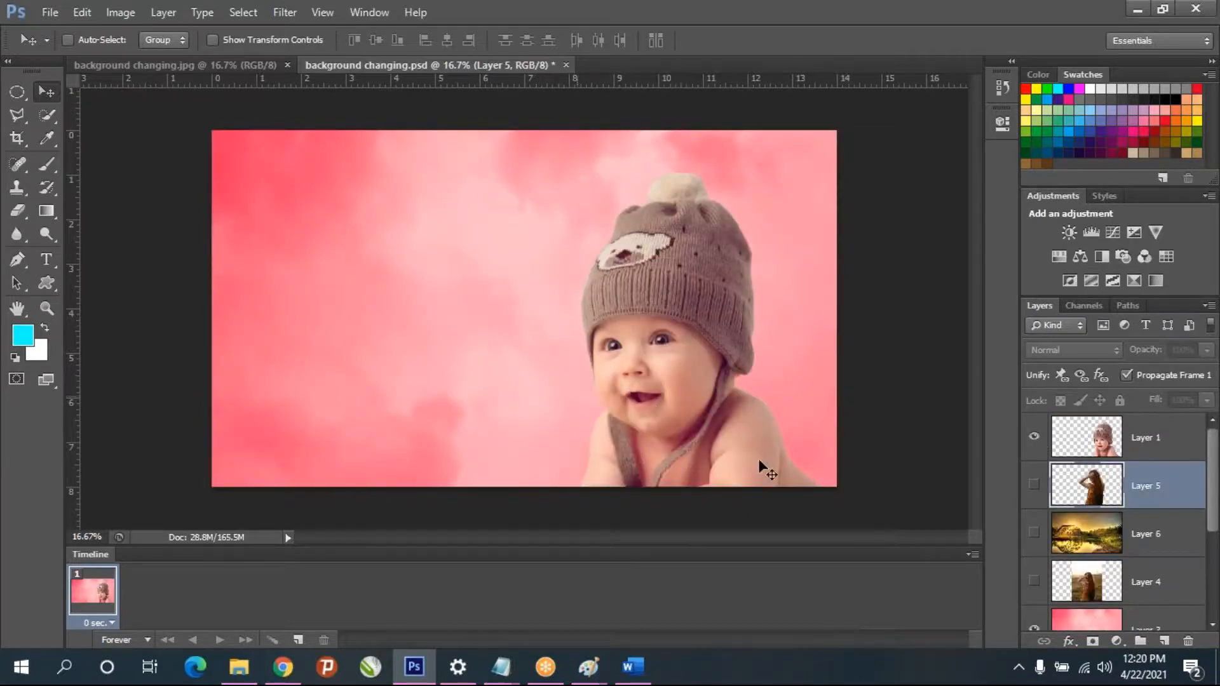
pyautogui.click(1119, 439)
pyautogui.moveTo(704, 425); pyautogui.dragTo(532, 435)
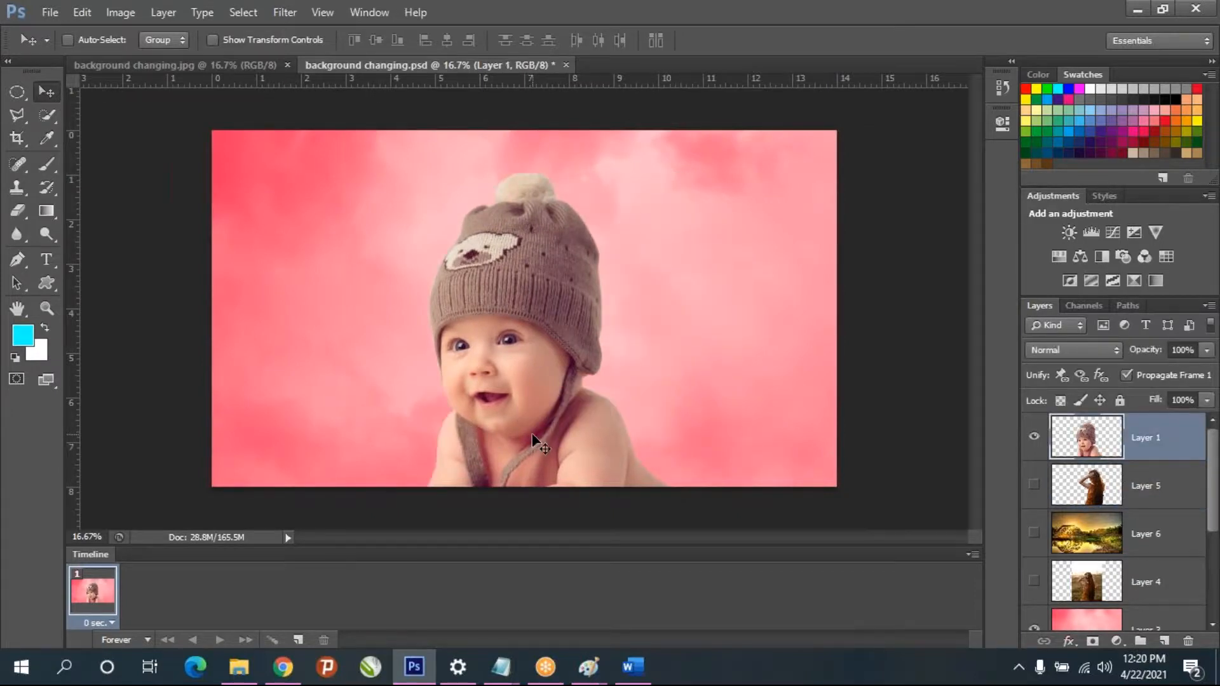
# - Free-transform the baby on Layer 1 to about 109% in width and height, with its hat at the canvas's upper edge
pyautogui.hotkey('ctrl', 't')
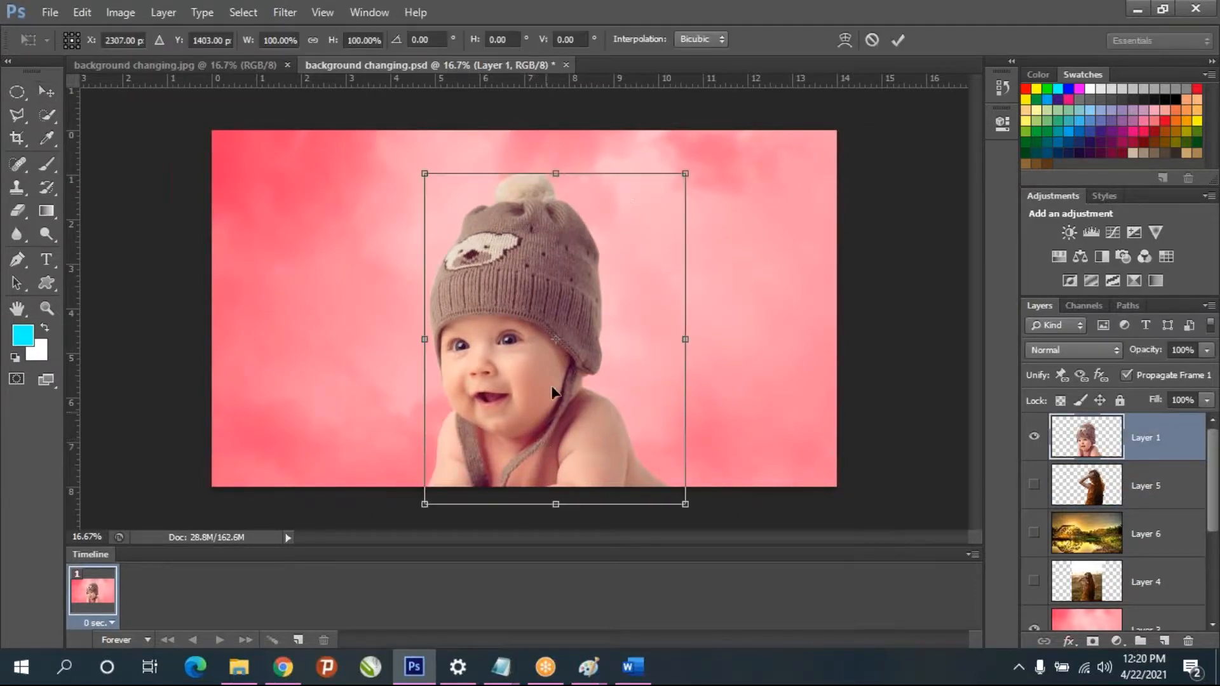
pyautogui.moveTo(684, 176); pyautogui.dragTo(730, 155)
pyautogui.moveTo(578, 310); pyautogui.dragTo(547, 341)
pyautogui.moveTo(561, 401); pyautogui.dragTo(562, 418)
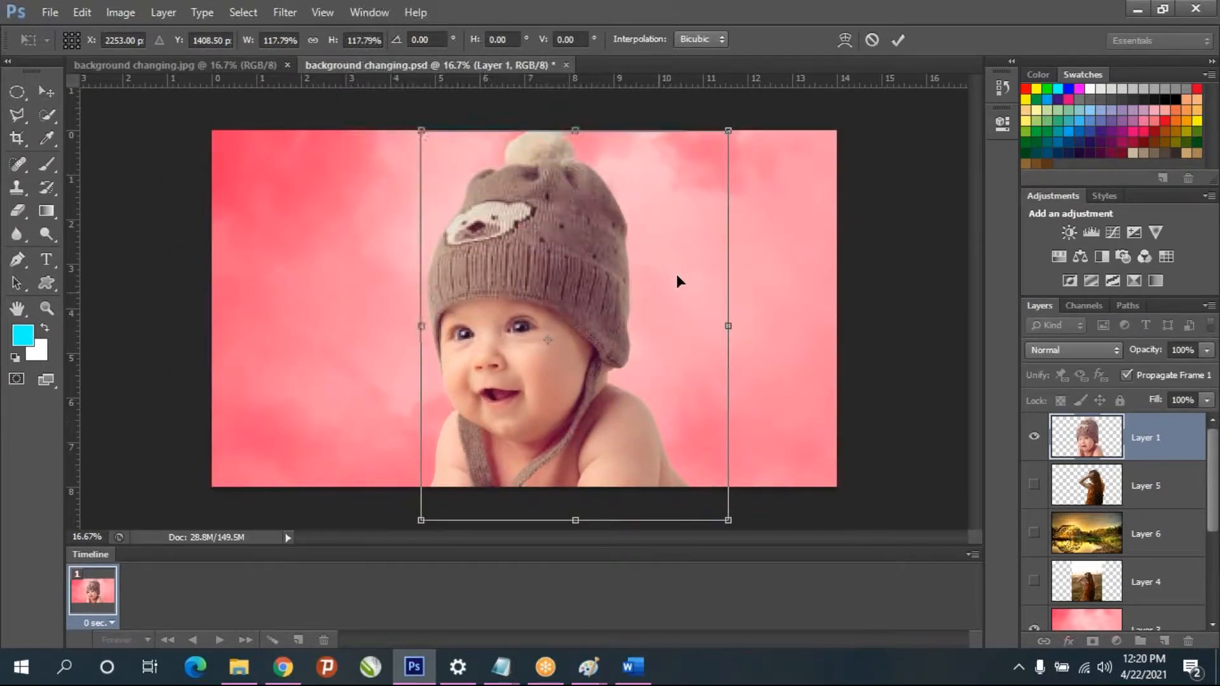
pyautogui.moveTo(728, 521); pyautogui.dragTo(703, 497)
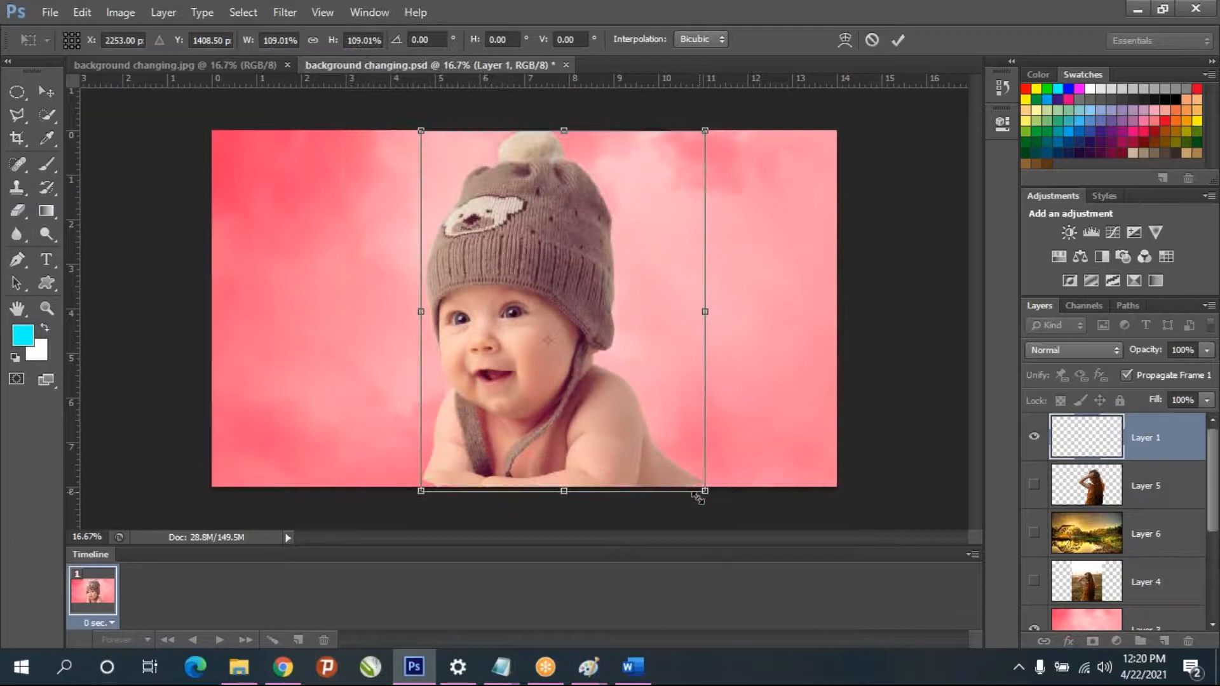
pyautogui.press('Return')
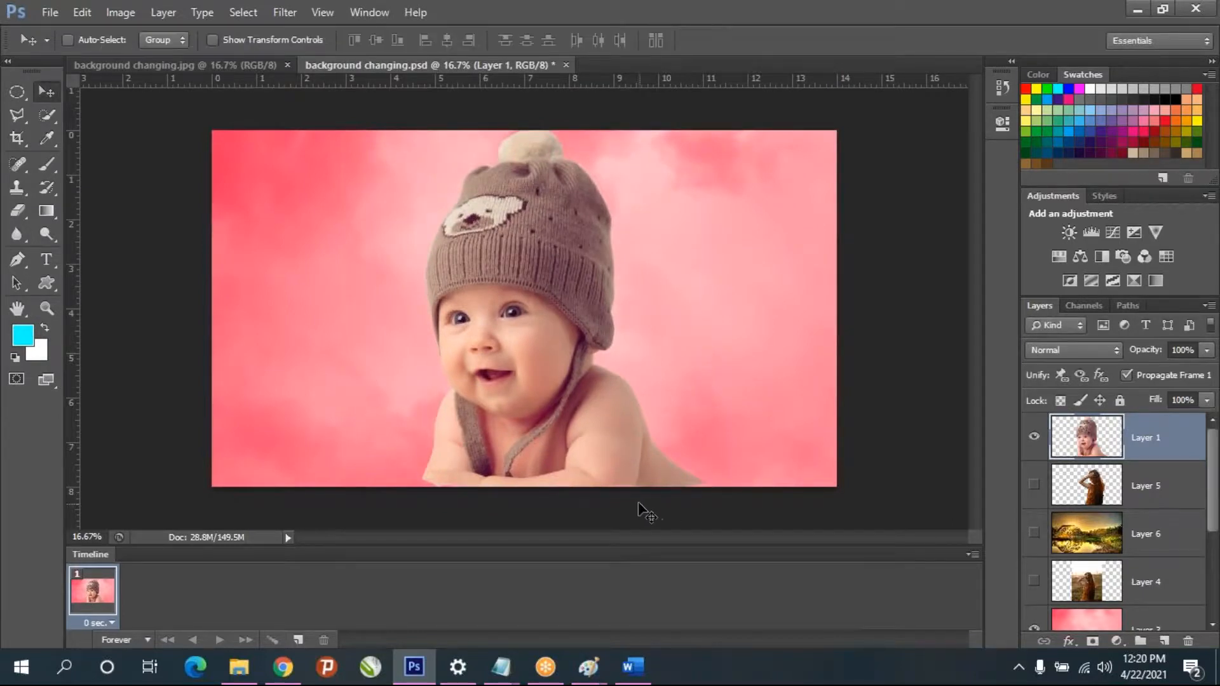
# - Enlarge the baby again to about 105% width and 103.5% height so its arms extend past the canvas's lower edge
pyautogui.hotkey('ctrl', 't')
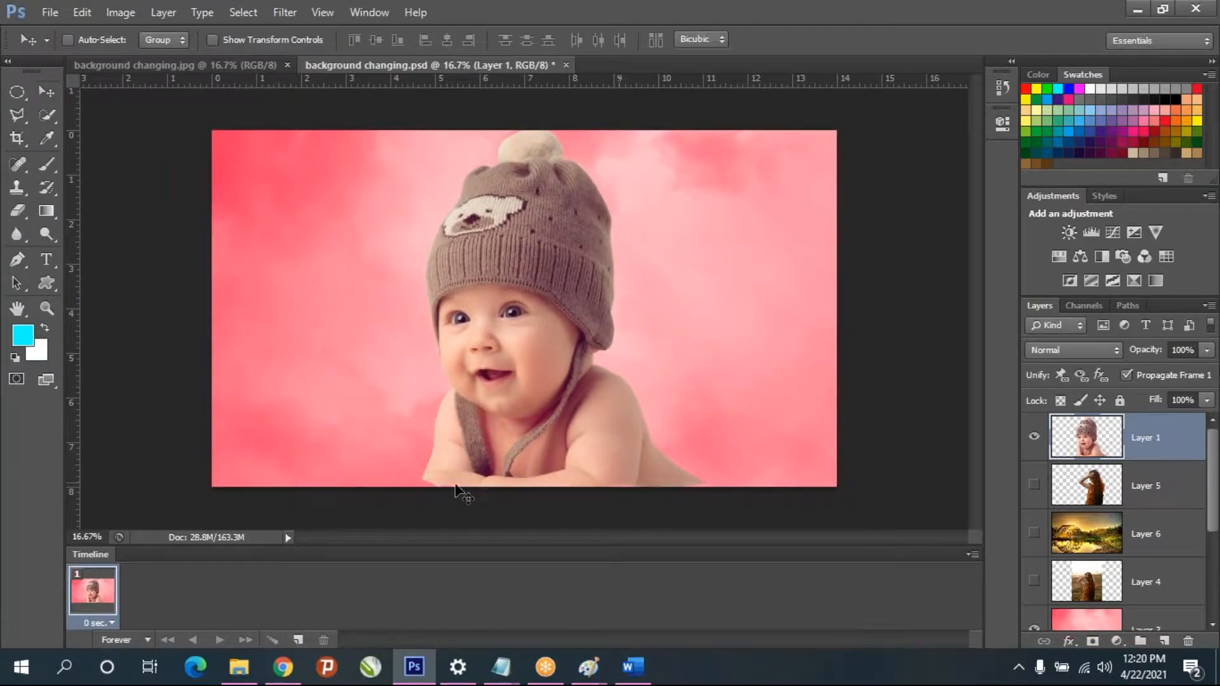
pyautogui.moveTo(419, 491); pyautogui.dragTo(407, 504)
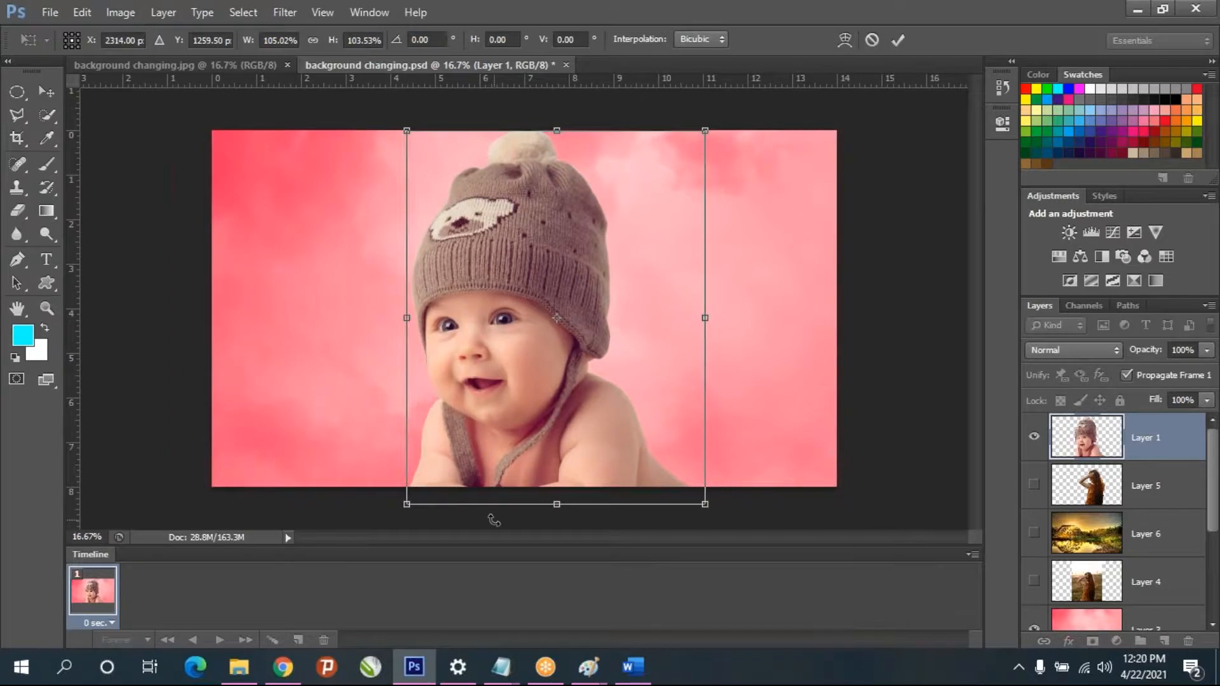
pyautogui.press('Return')
# - Save a JPEG copy named background changing1.jpg to the Desktop at Maximum quality 12, Baseline ("Standard"), without replacing the existing JPEG
pyautogui.hotkey('ctrl', 'shift', 's')
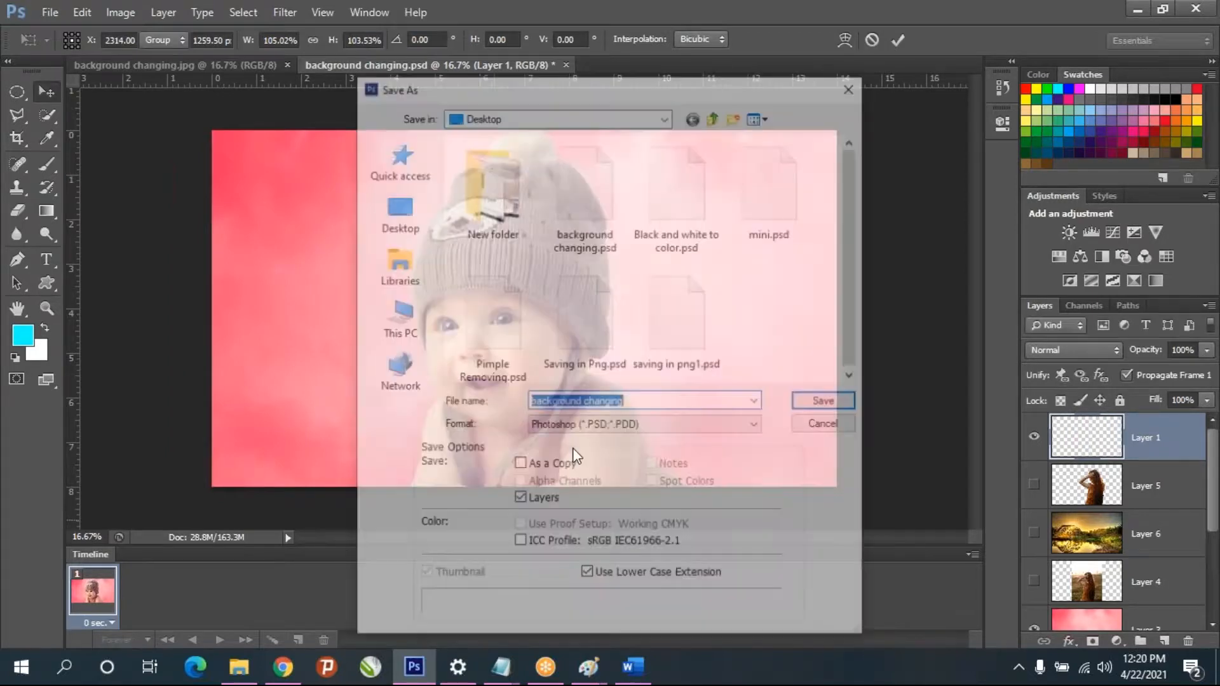
pyautogui.click(605, 427)
pyautogui.click(587, 534)
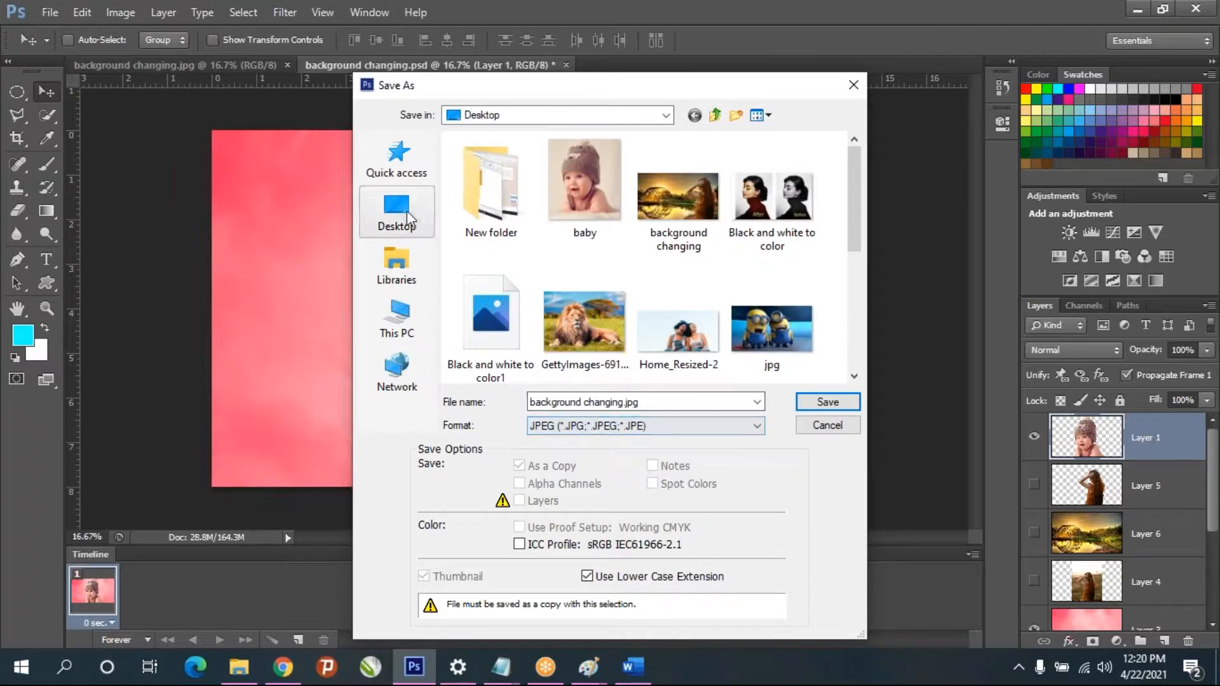
pyautogui.click(830, 405)
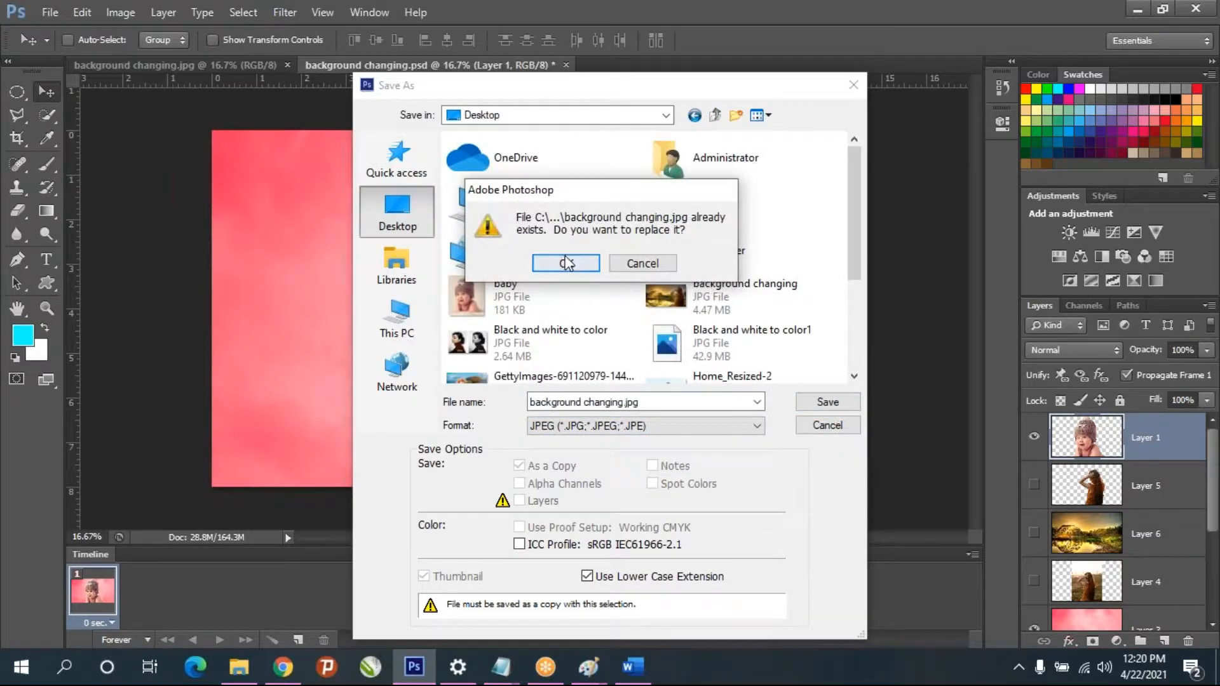
pyautogui.click(650, 267)
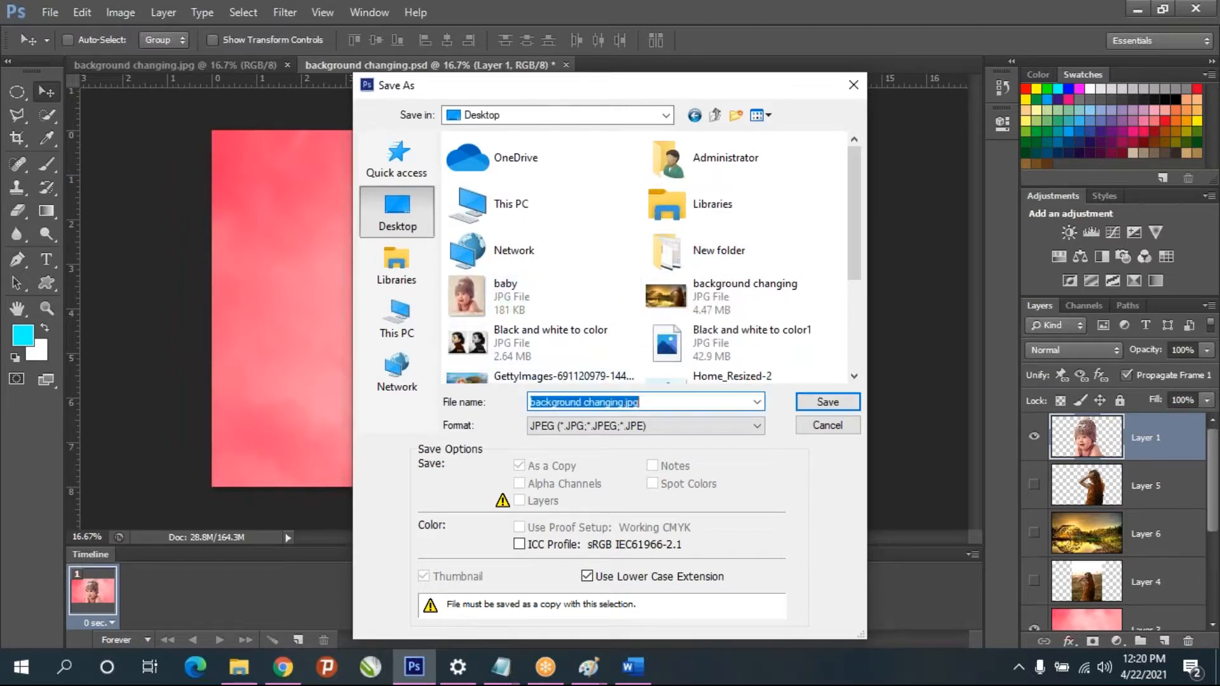
pyautogui.click(625, 401)
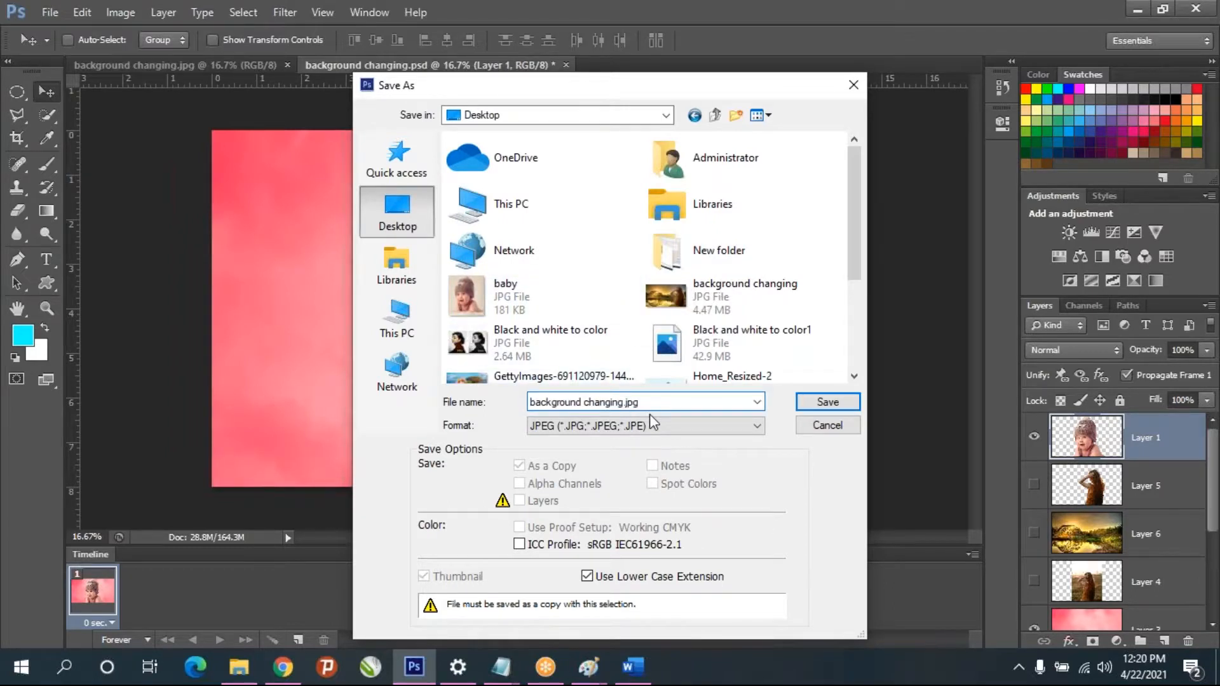
pyautogui.write('1')
pyautogui.click(822, 404)
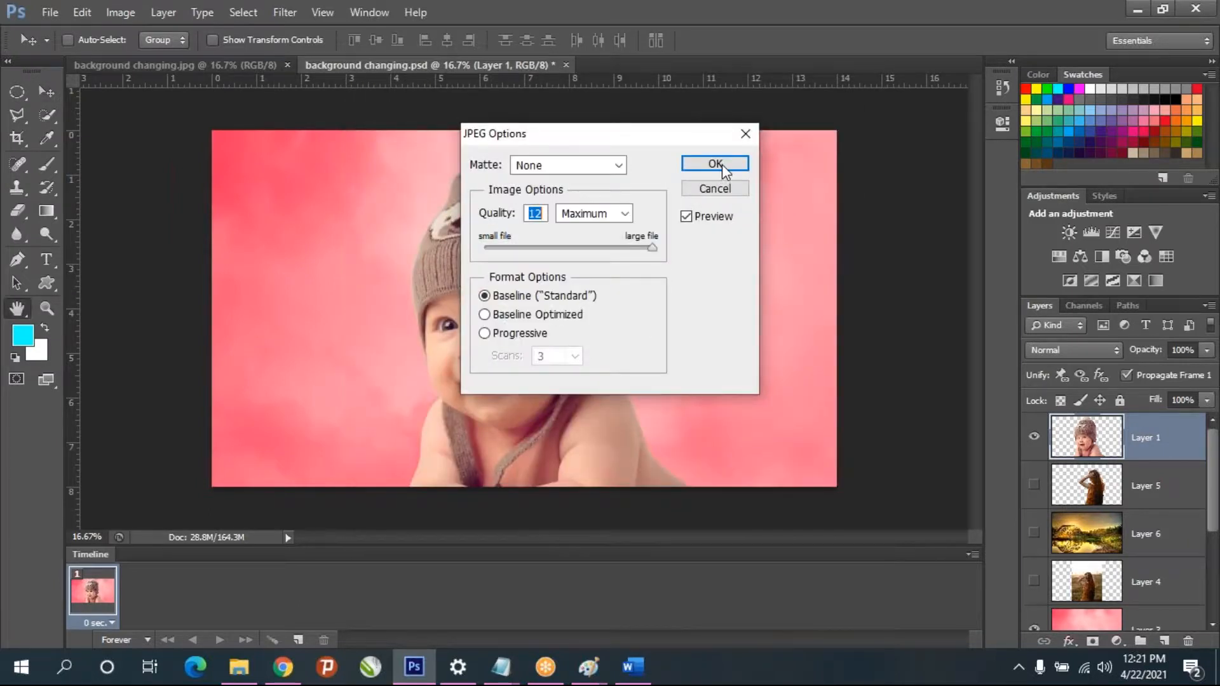
pyautogui.click(718, 164)
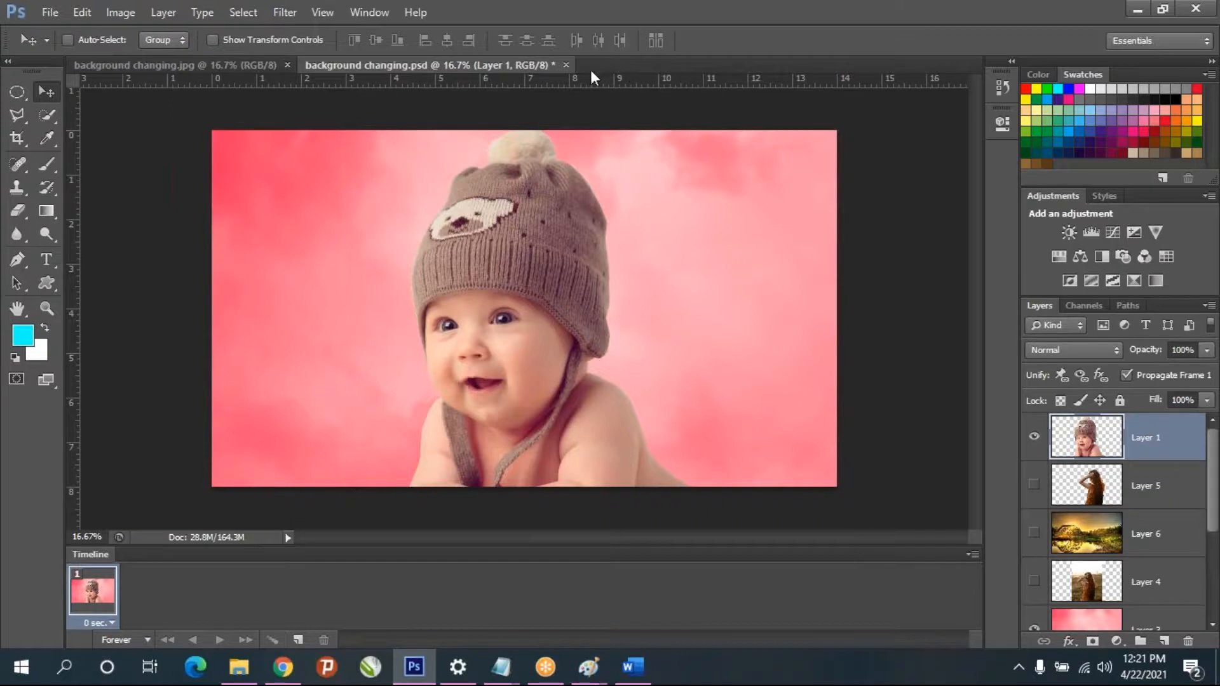
# - Close the PSD document with its changes saved, and close the background changing JPEG
pyautogui.click(567, 65)
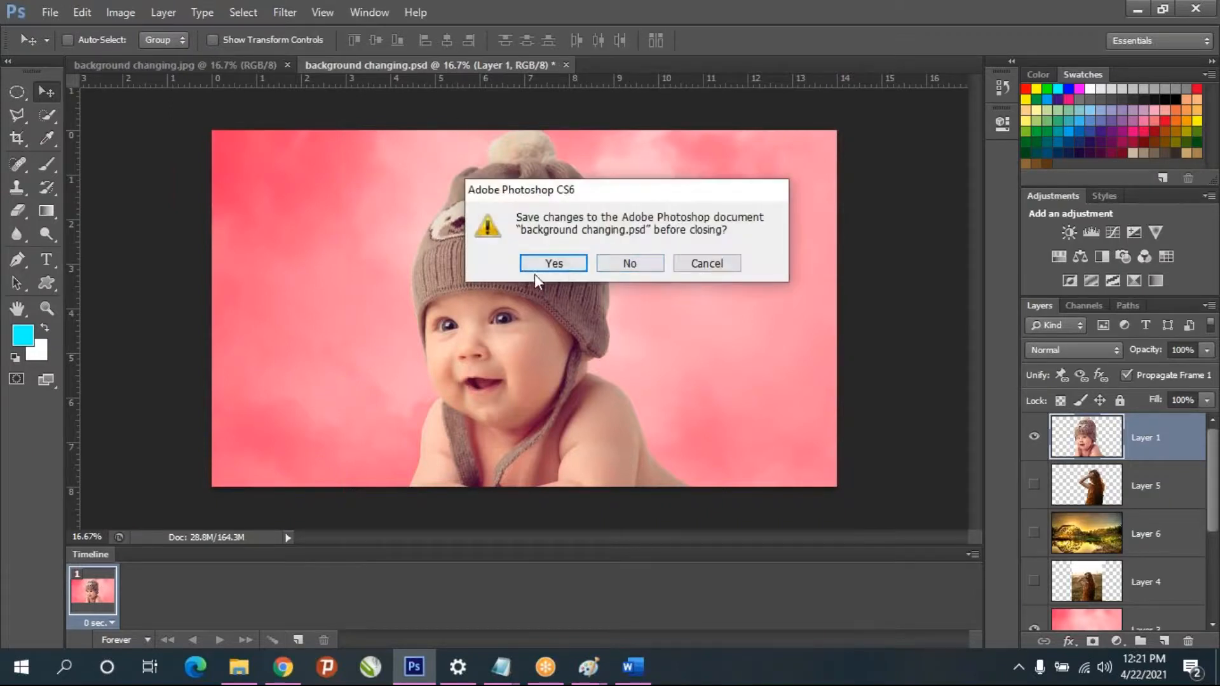
pyautogui.click(554, 264)
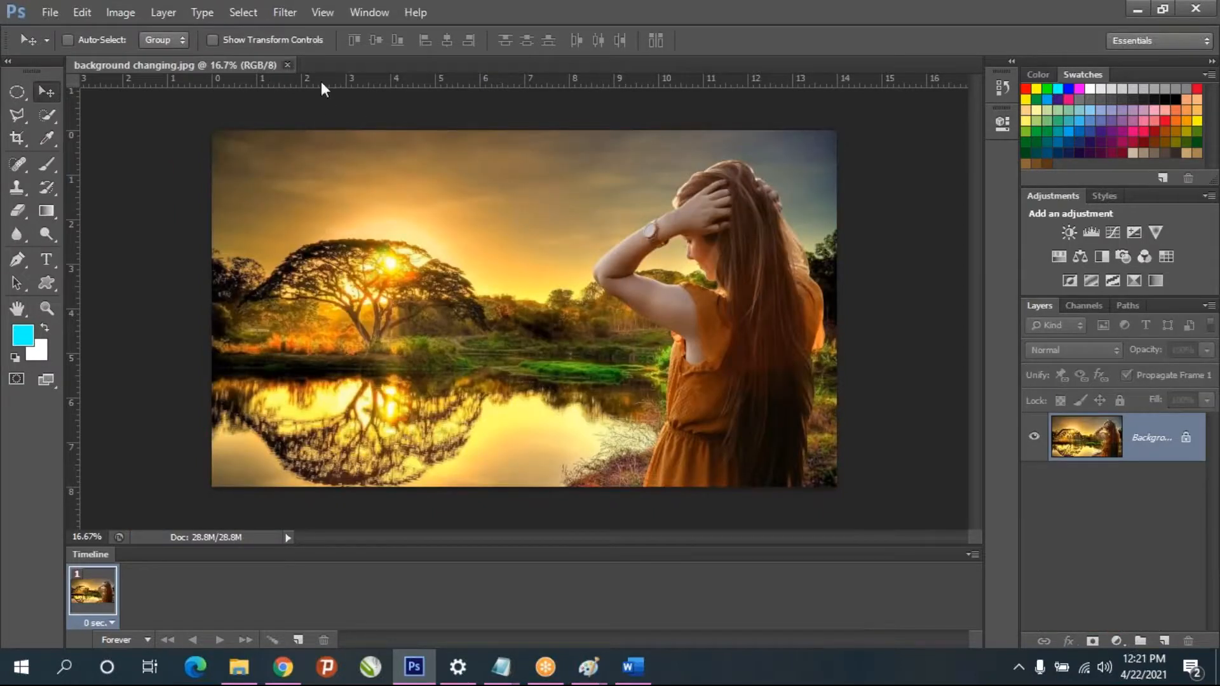
pyautogui.click(288, 65)
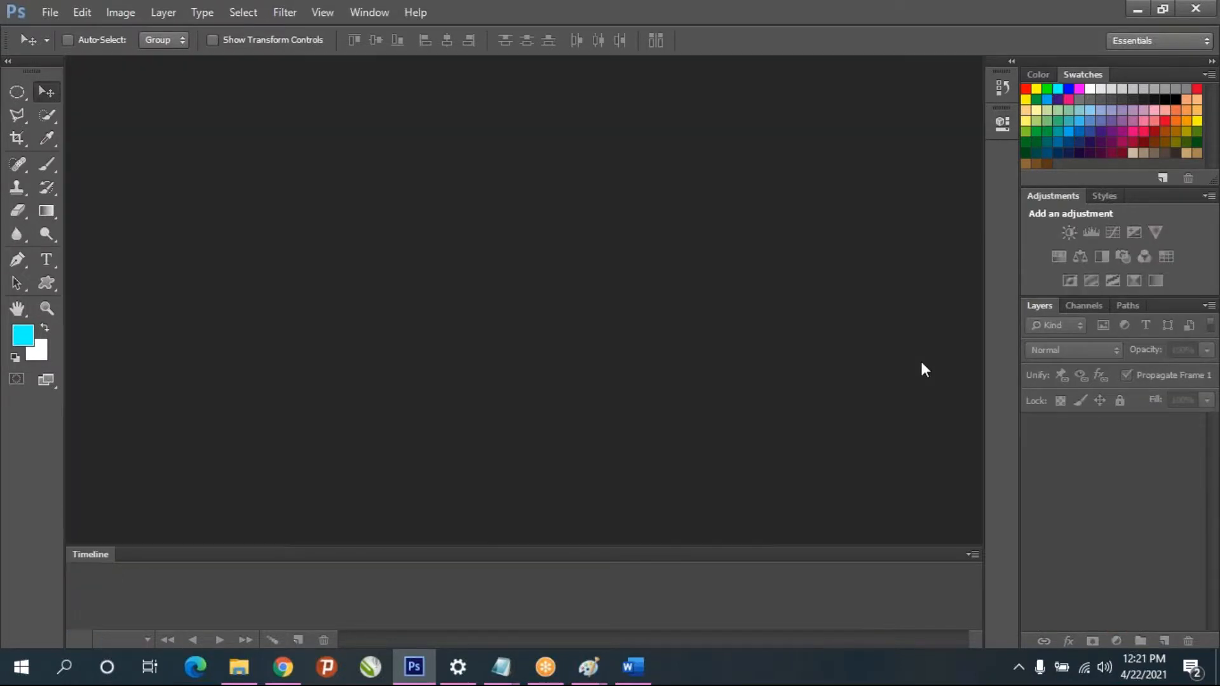
# - Show the desktop, place background changing1 beside the background changing picture, and set background changing as the desktop background
pyautogui.click(1131, 14)
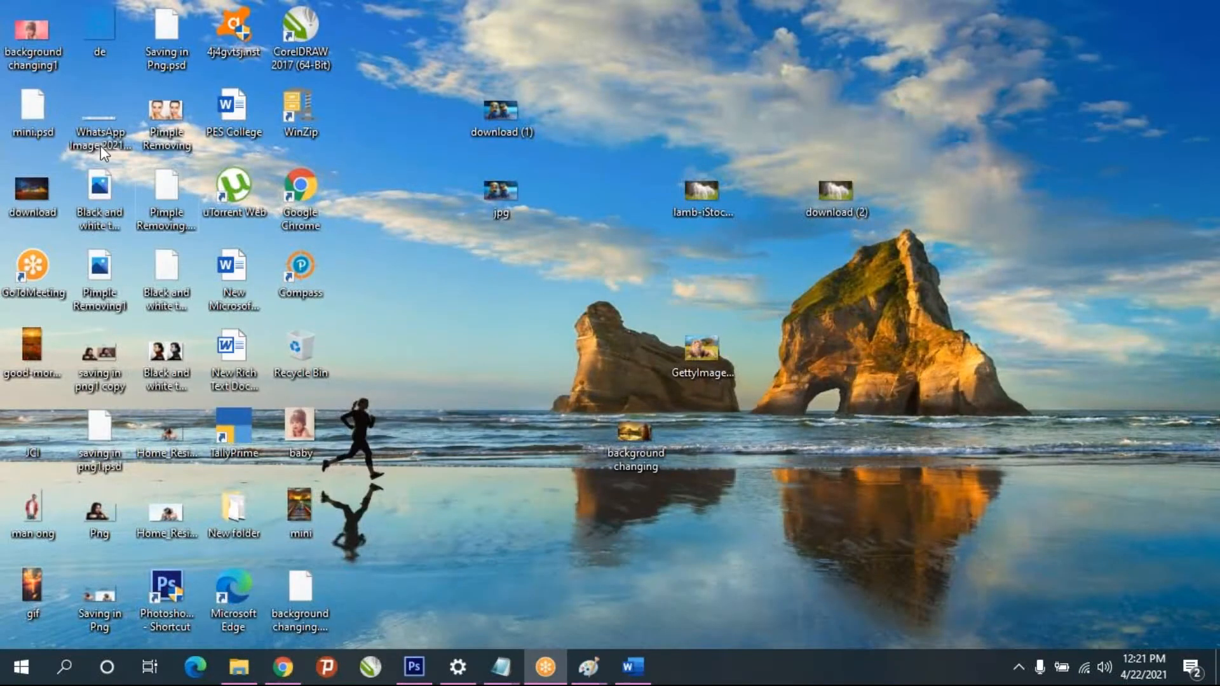
pyautogui.moveTo(28, 38); pyautogui.dragTo(503, 435)
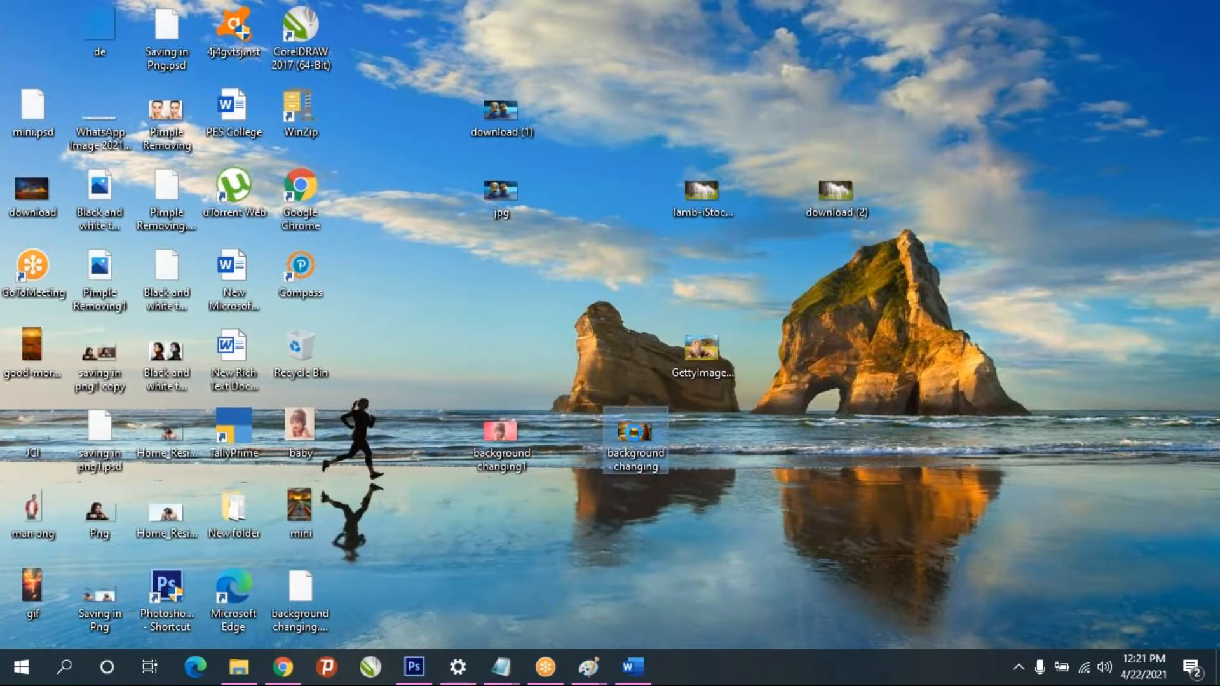
pyautogui.rightClick(623, 436)
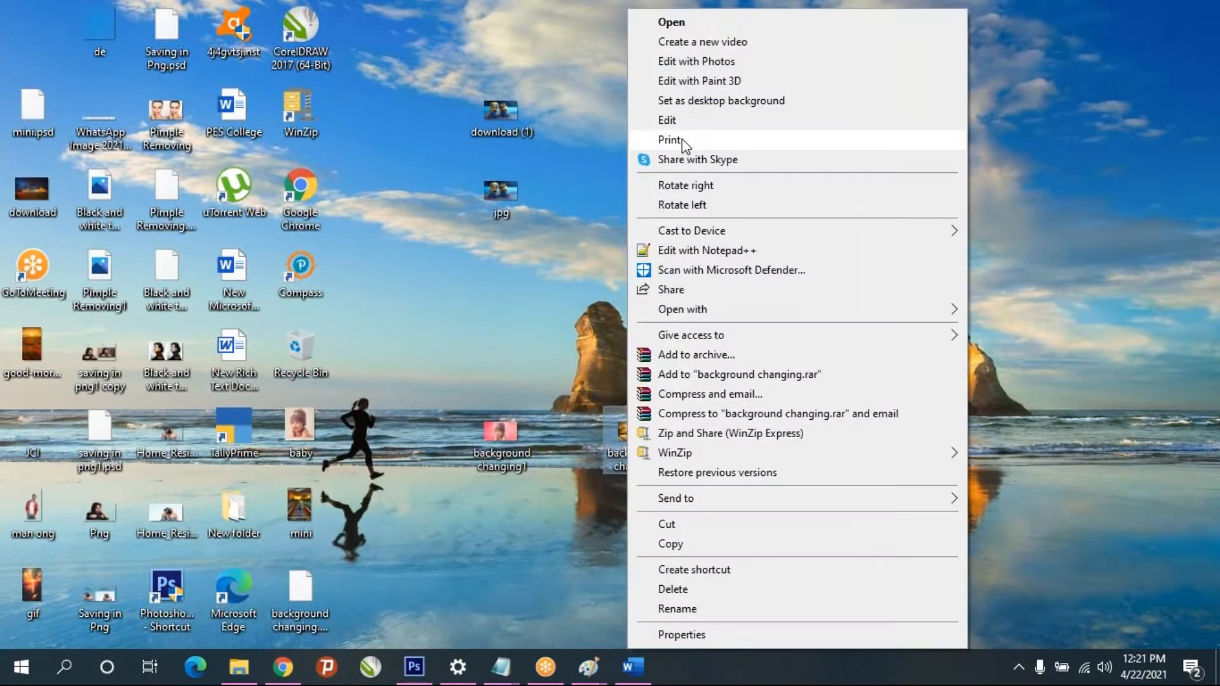
pyautogui.click(699, 101)
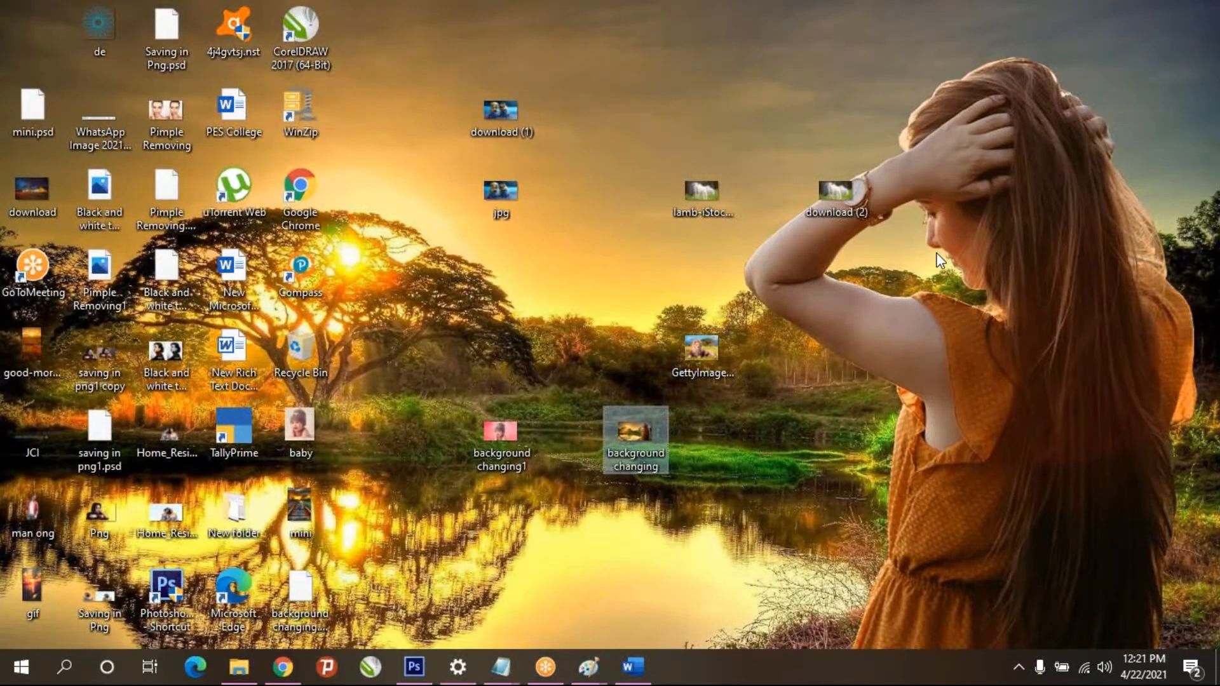
# - Set the background changing1 picture as the desktop background
pyautogui.click(504, 429)
pyautogui.rightClick(504, 430)
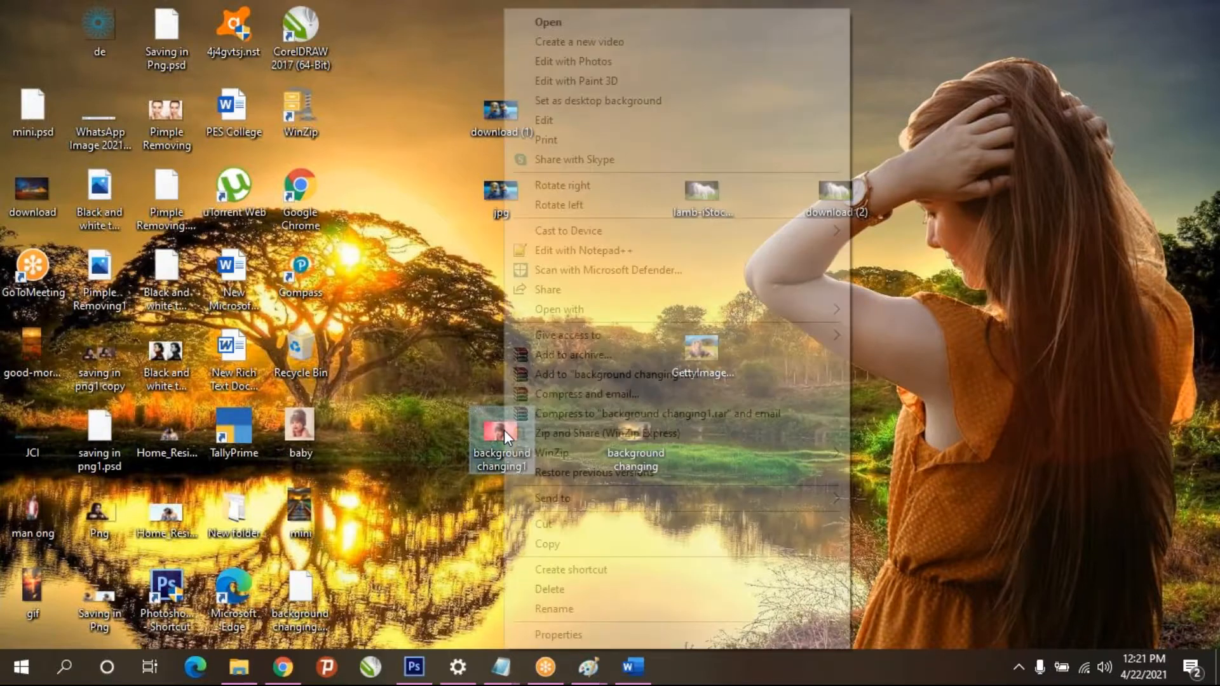
pyautogui.click(601, 102)
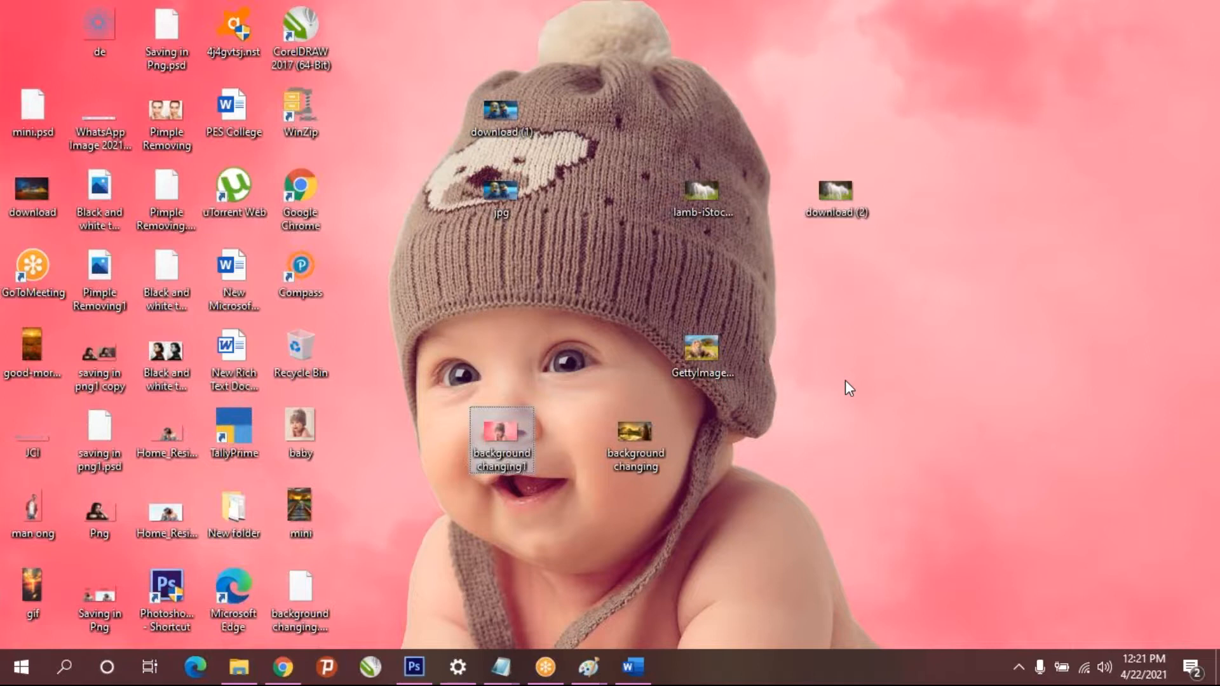
pyautogui.click(307, 420)
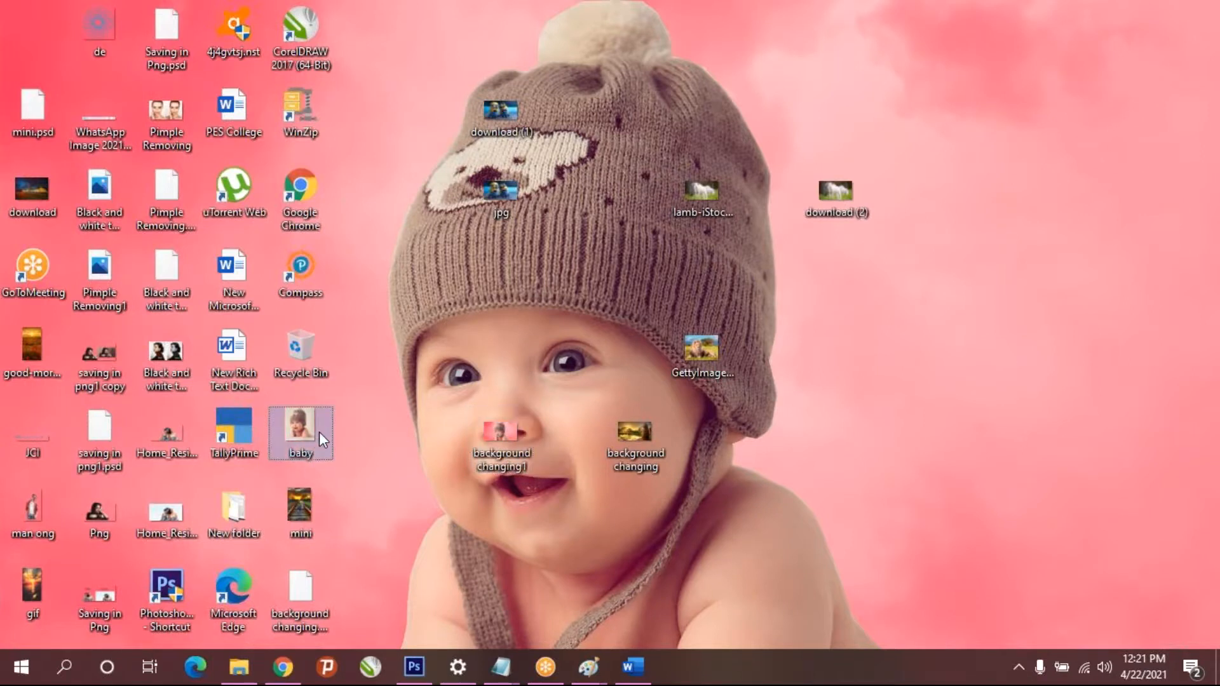
pyautogui.moveTo(608, 467)
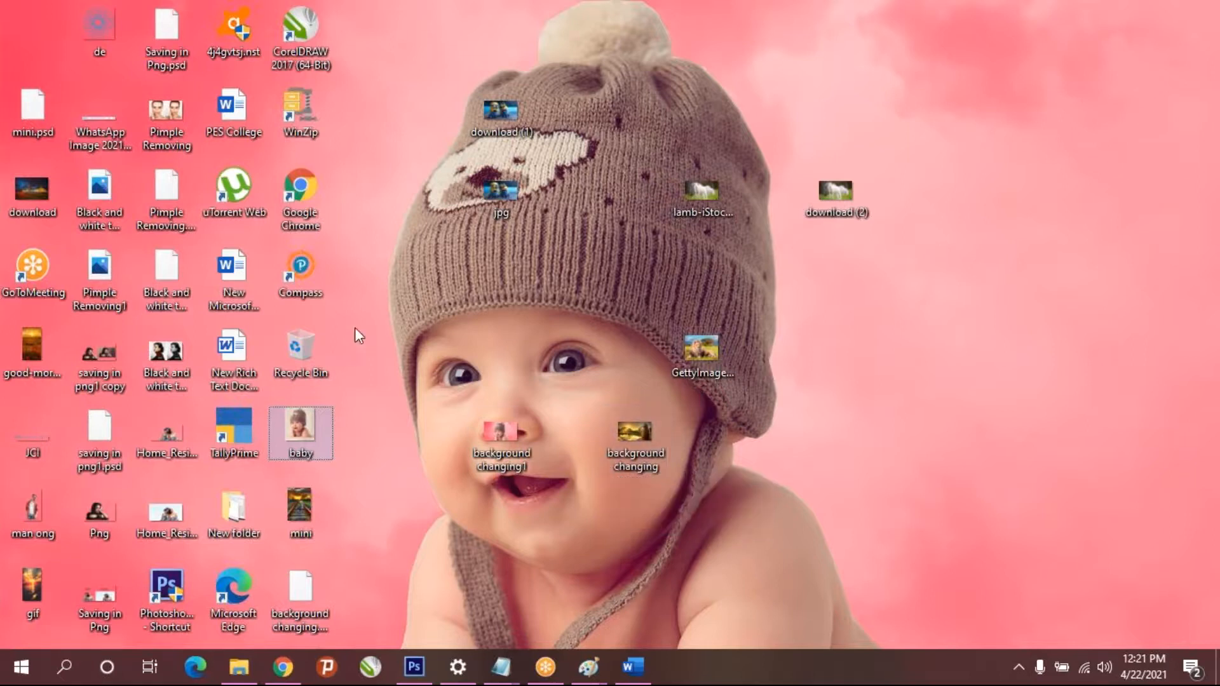
pyautogui.click(501, 667)
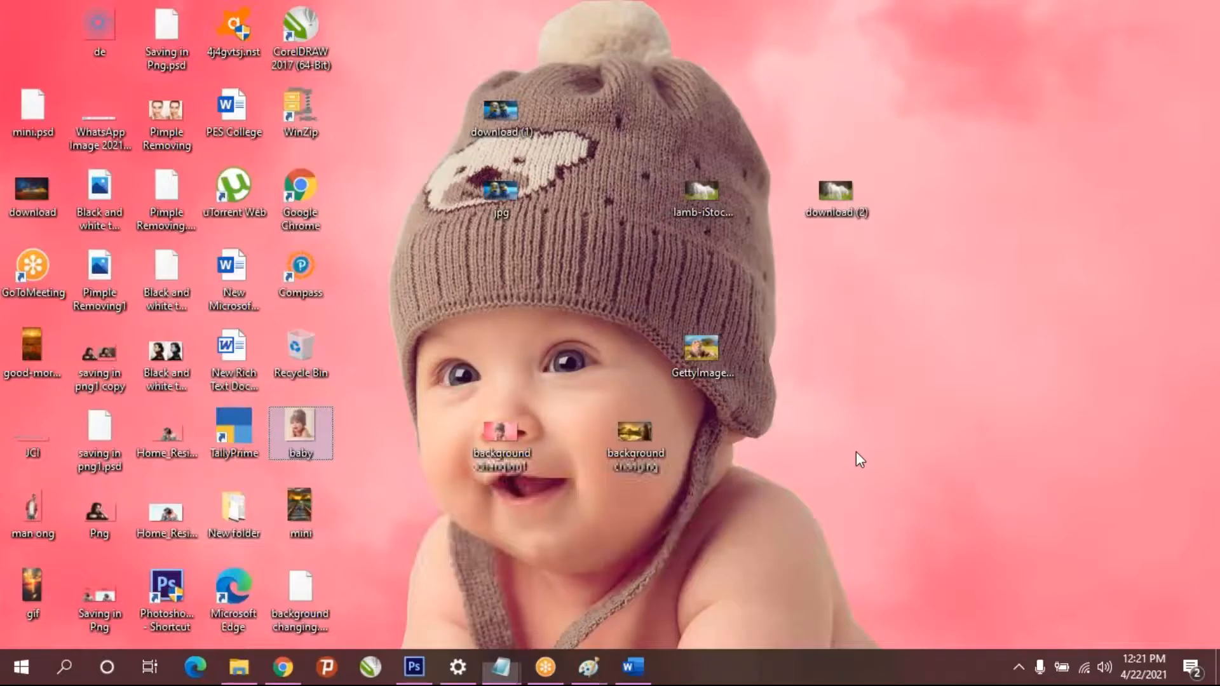
pyautogui.rightClick(856, 452)
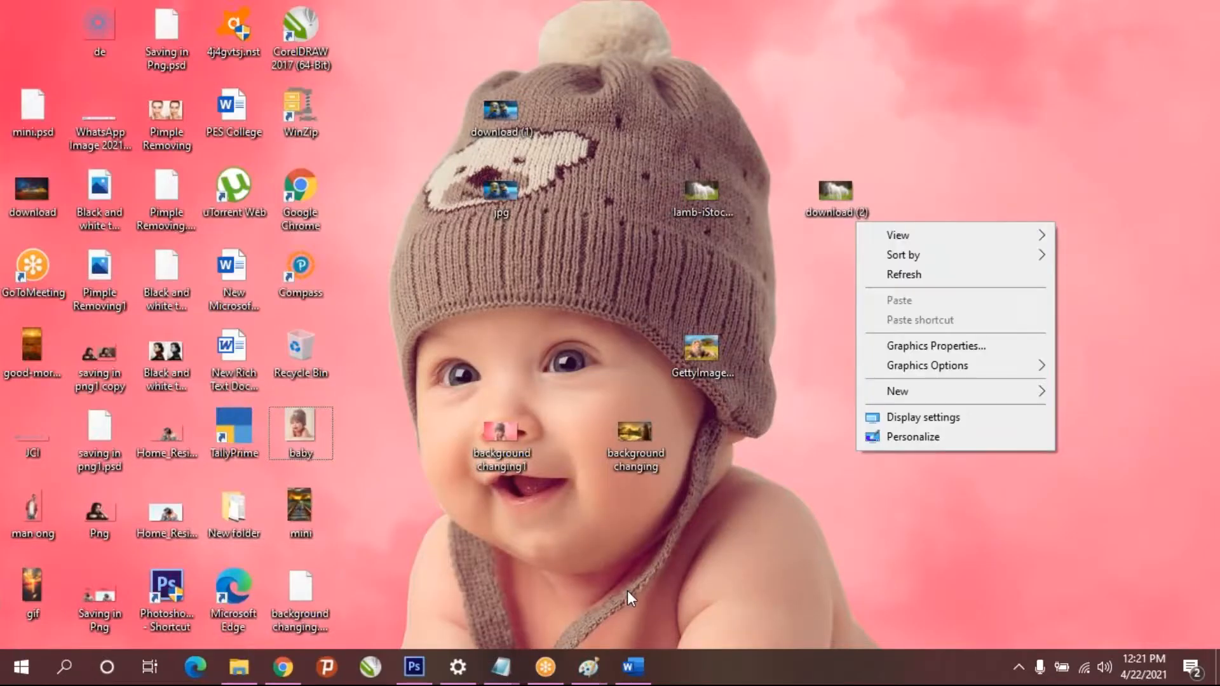
pyautogui.click(669, 597)
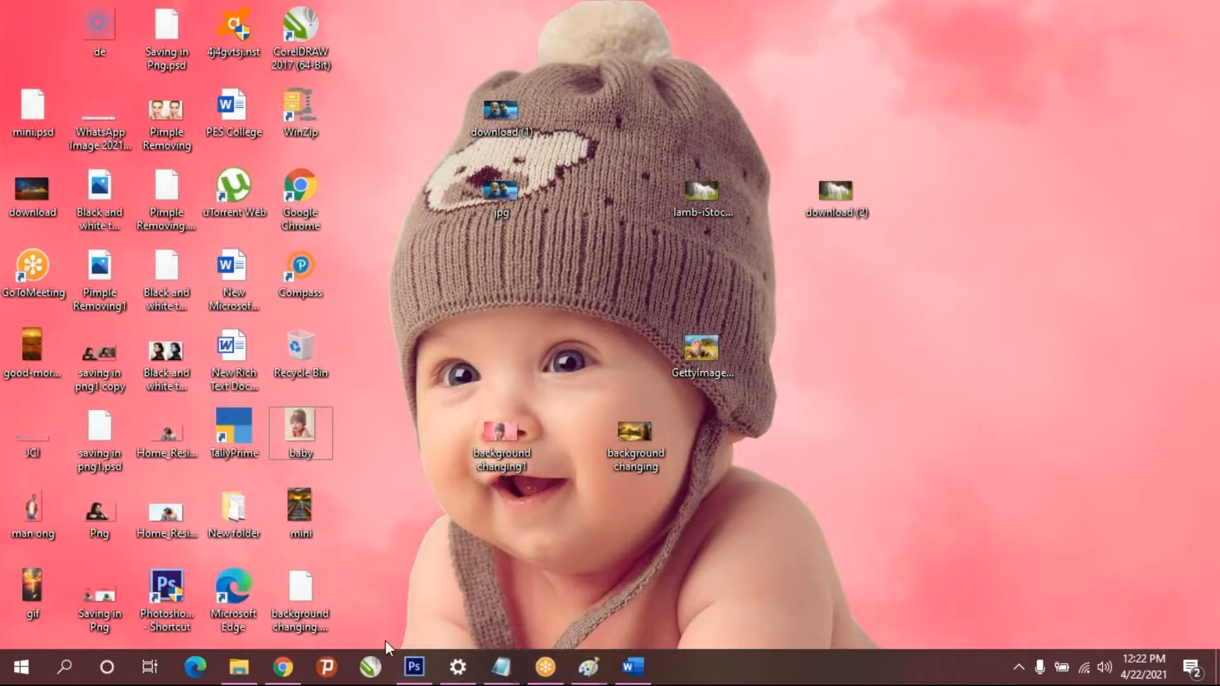
pyautogui.moveTo(561, 682)
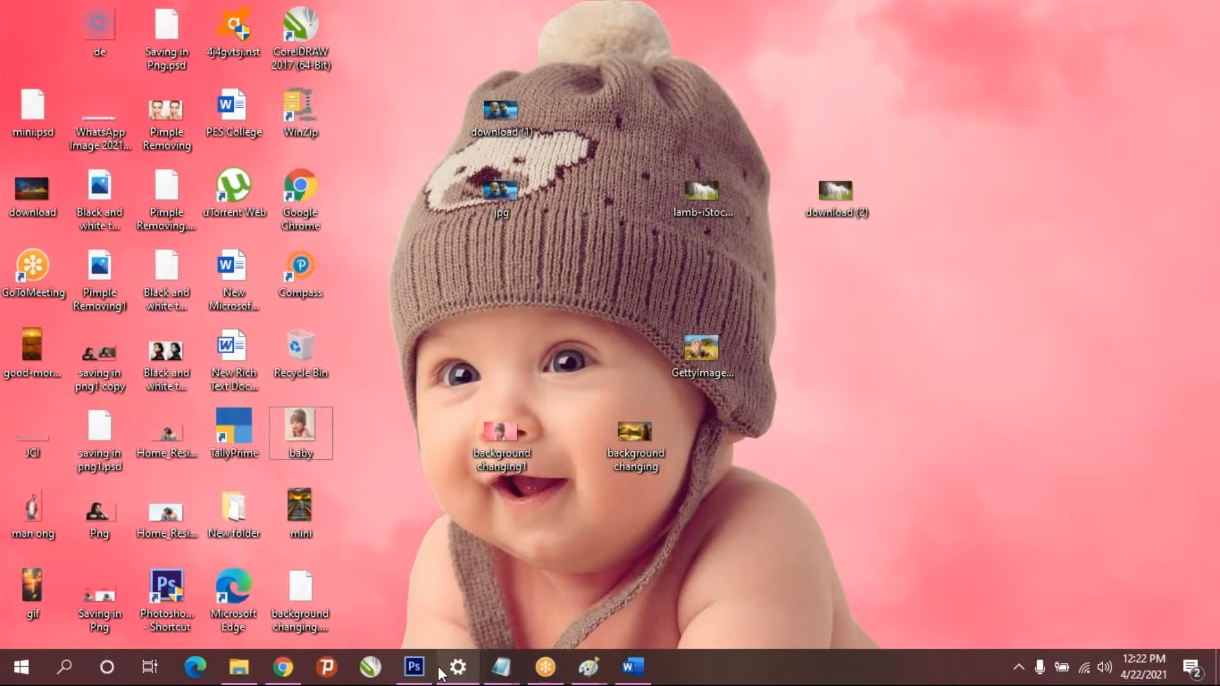
pyautogui.click(545, 667)
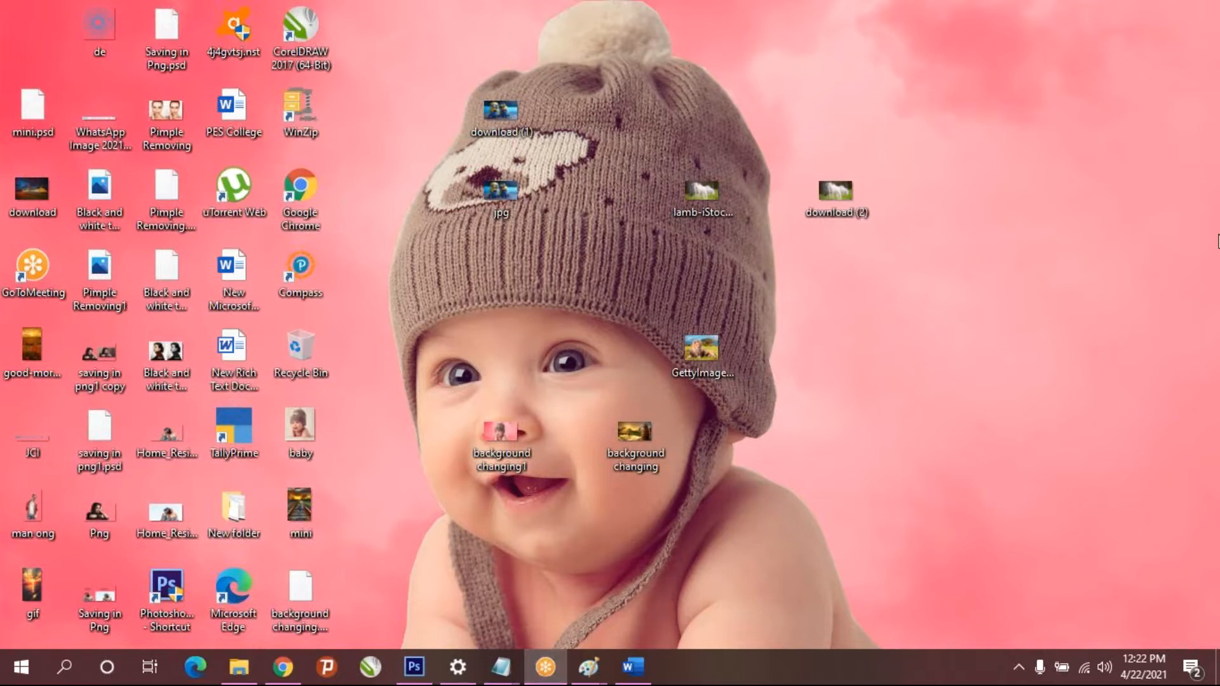